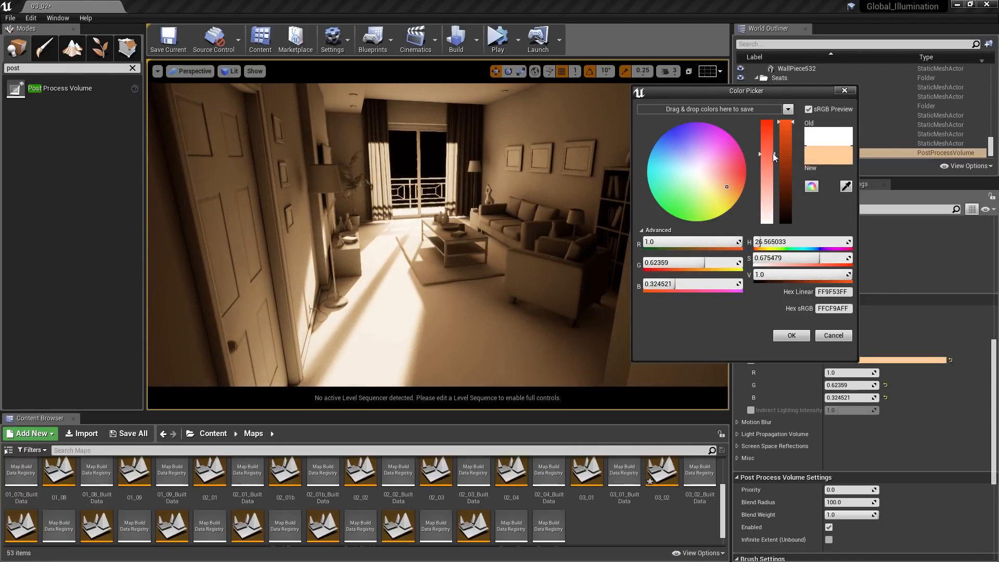
- Reduce the saturation of the post process volume's orange indirect lighting color in the Color Picker
left_click_drag(774, 156, 777, 229)
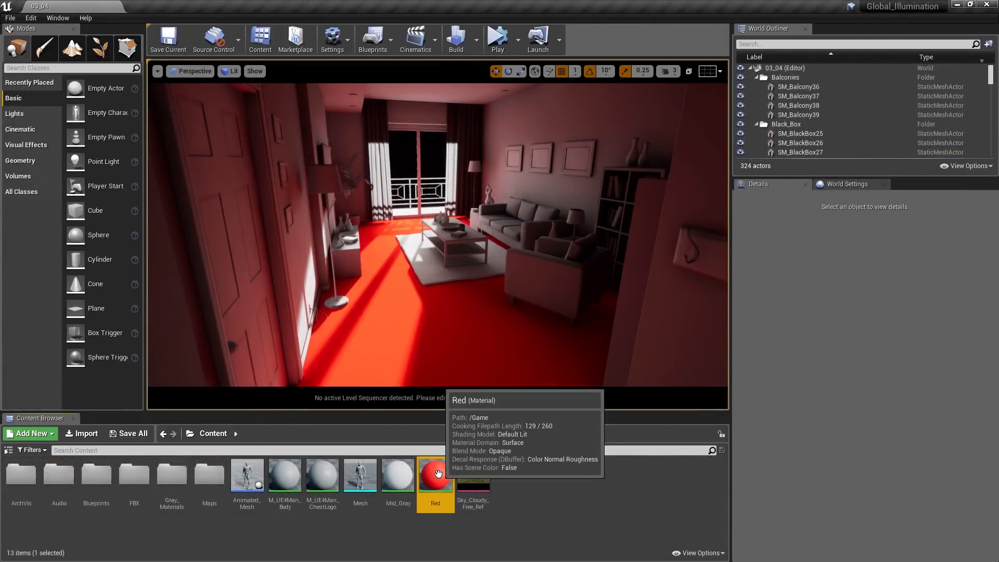
- Open the Red material from the Content folder for editing
double_click(439, 475)
right_click_drag(320, 383, 437, 395)
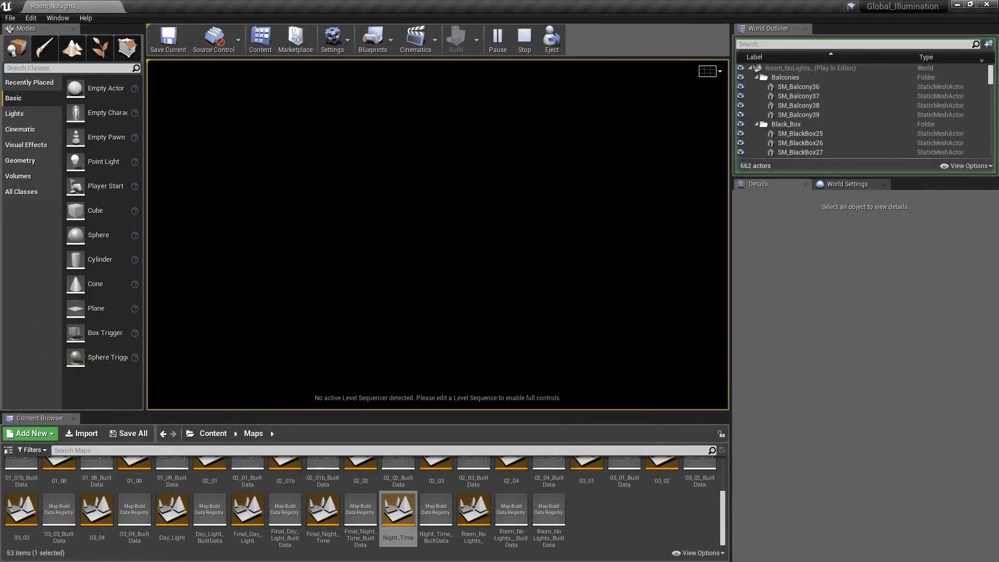
- Walk through the living room in play mode and examine the baked lighting from several viewpoints
key("w")
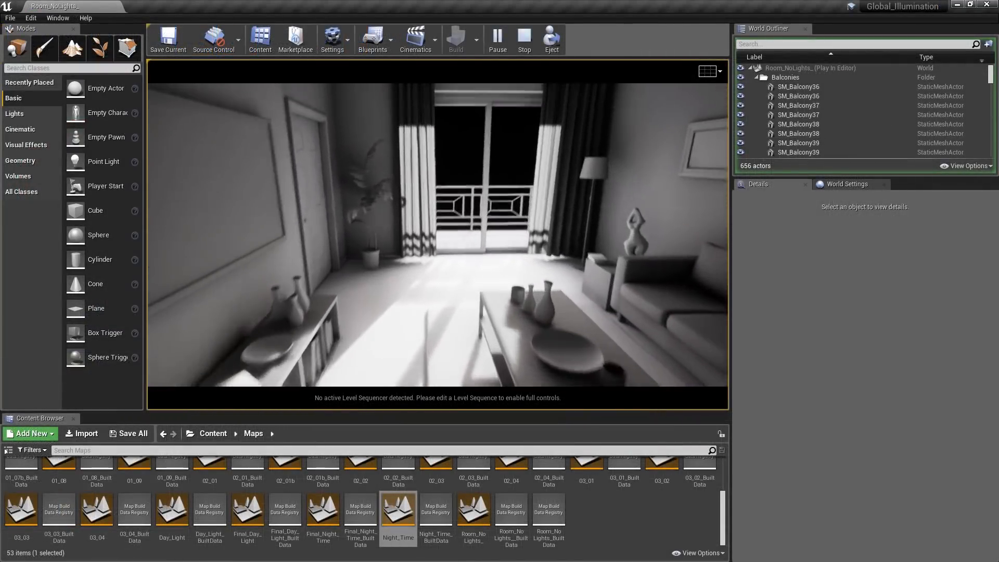
key("w")
key("s")
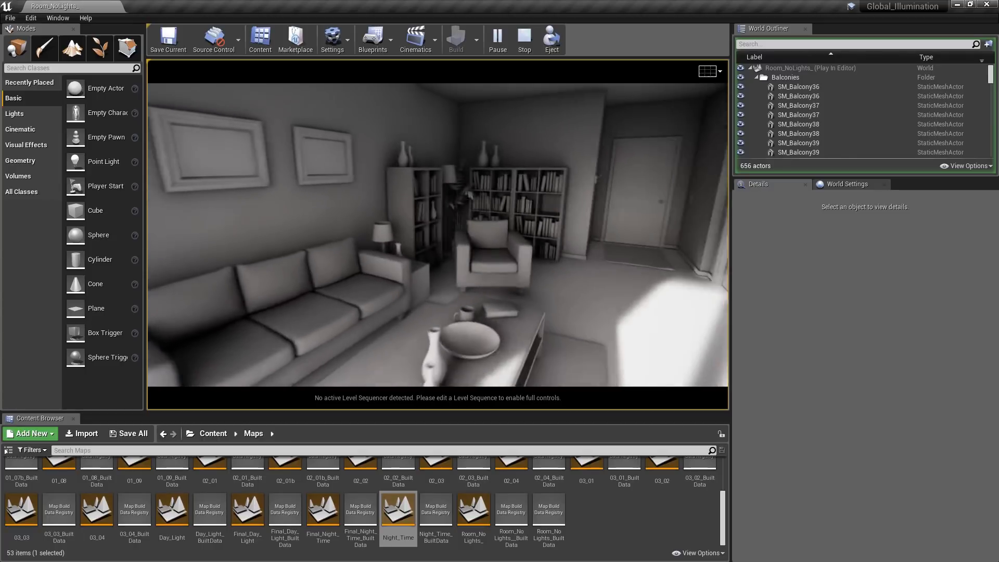
key("2")
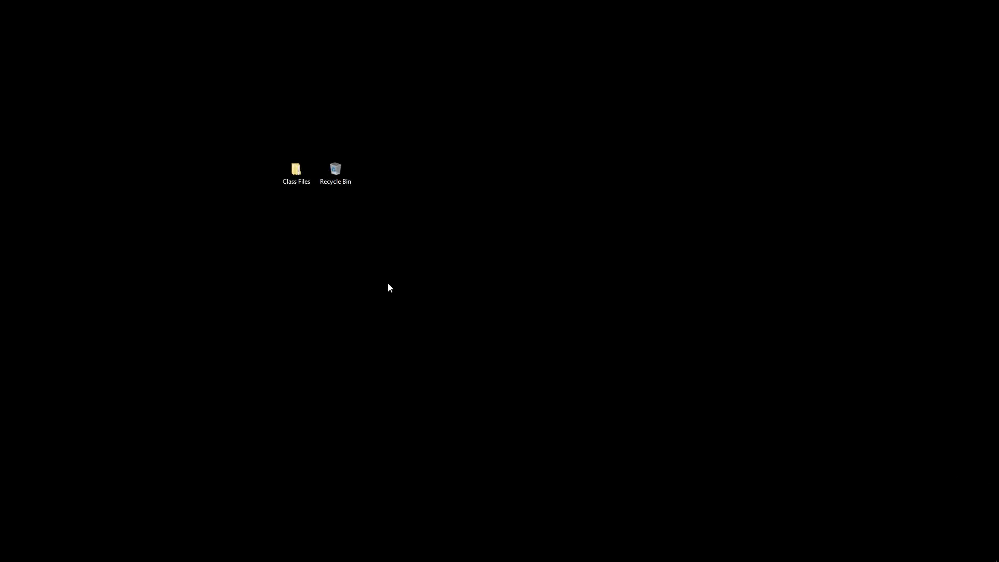
- Open the Class Files folder on the desktop and look inside the Global_Illumination 4.19 project folder
double_click(298, 182)
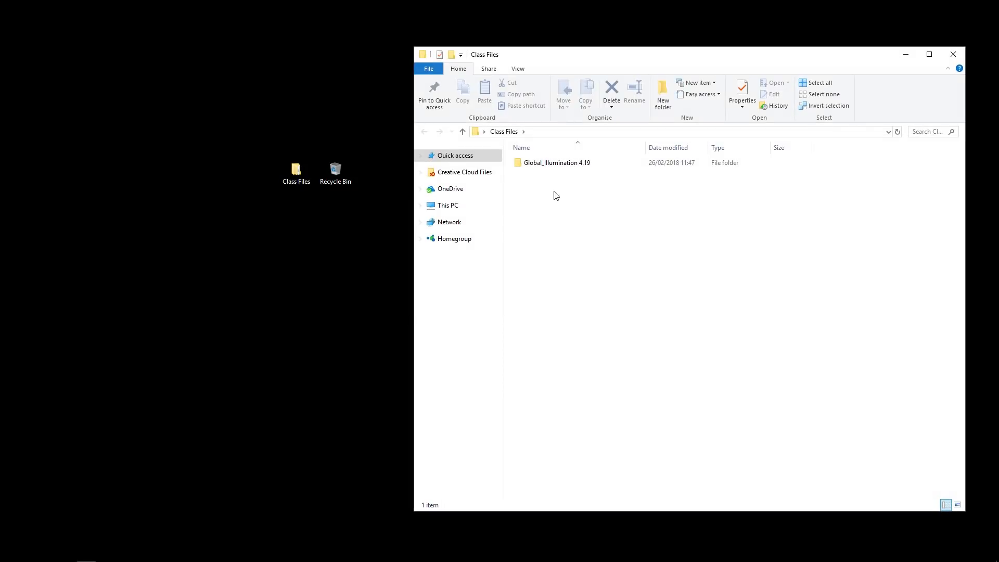
double_click(561, 165)
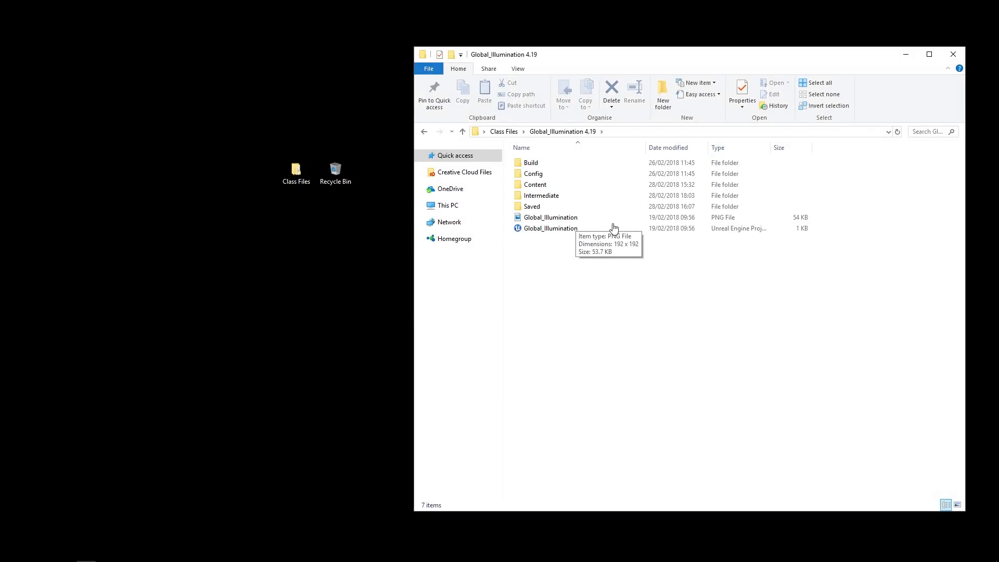
left_click(576, 208)
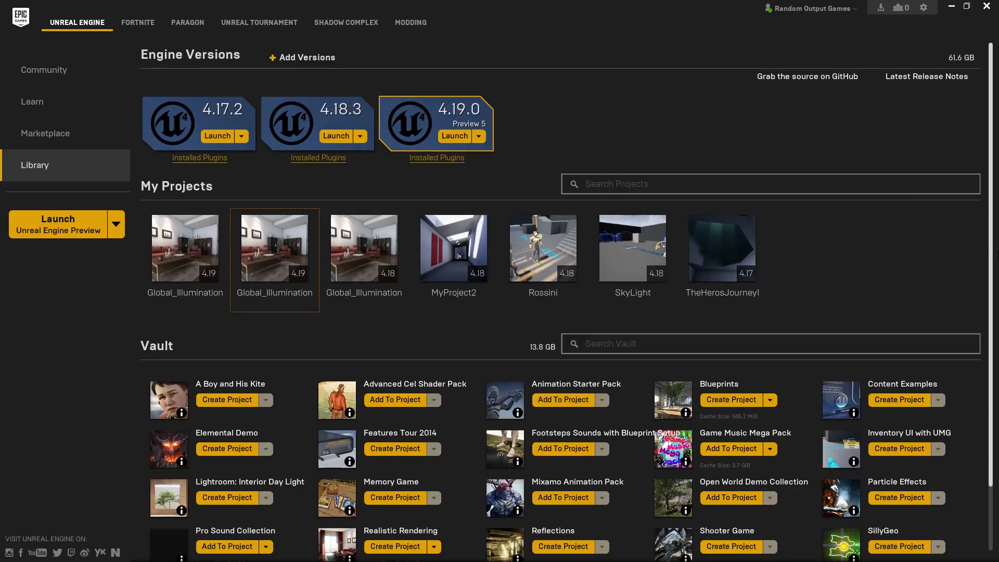
- Launch Unreal Engine 4.19.0 Preview 5 and open the Global_Illumination project from the Global_Illumination 4.19 folder
left_click(477, 115)
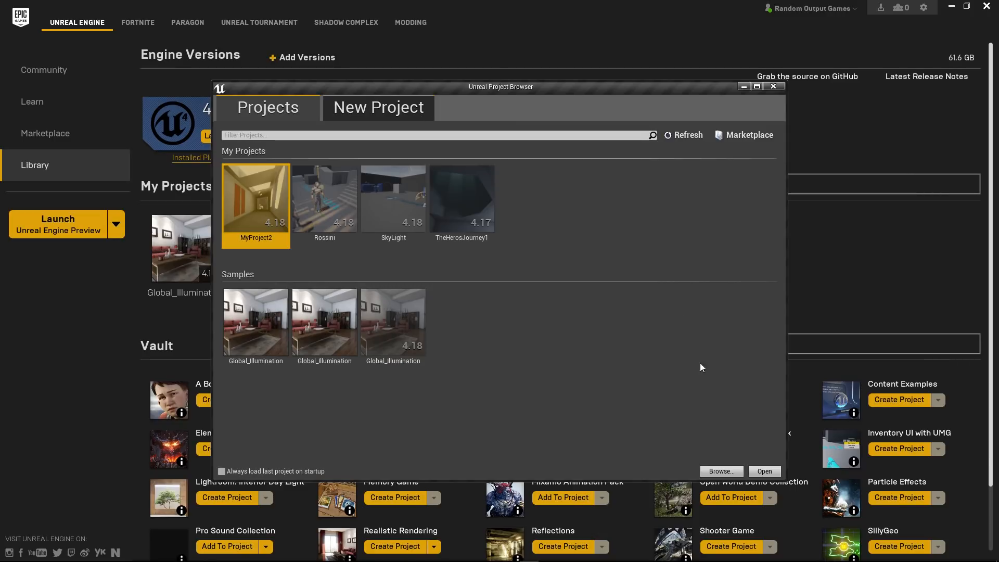
left_click(722, 471)
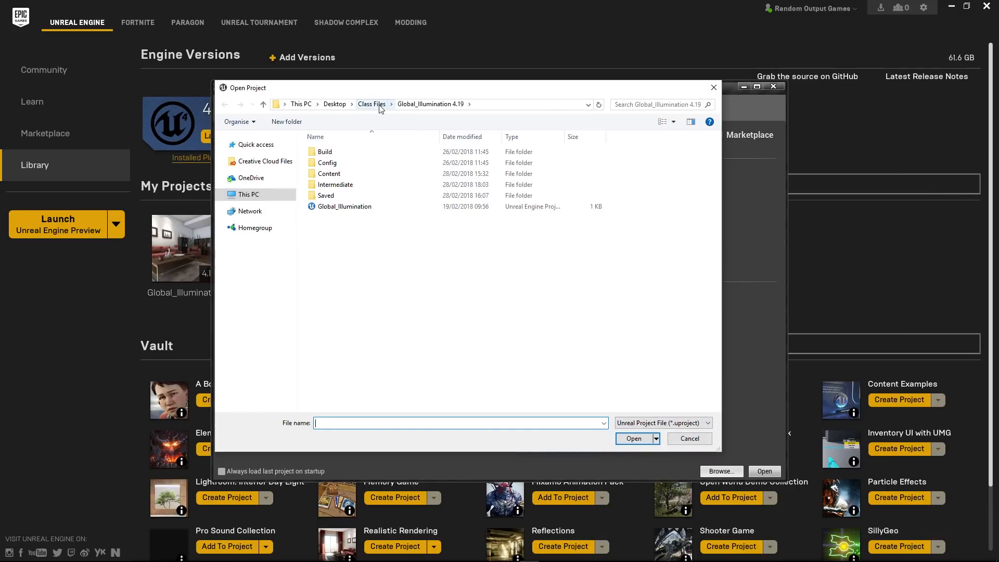
double_click(364, 208)
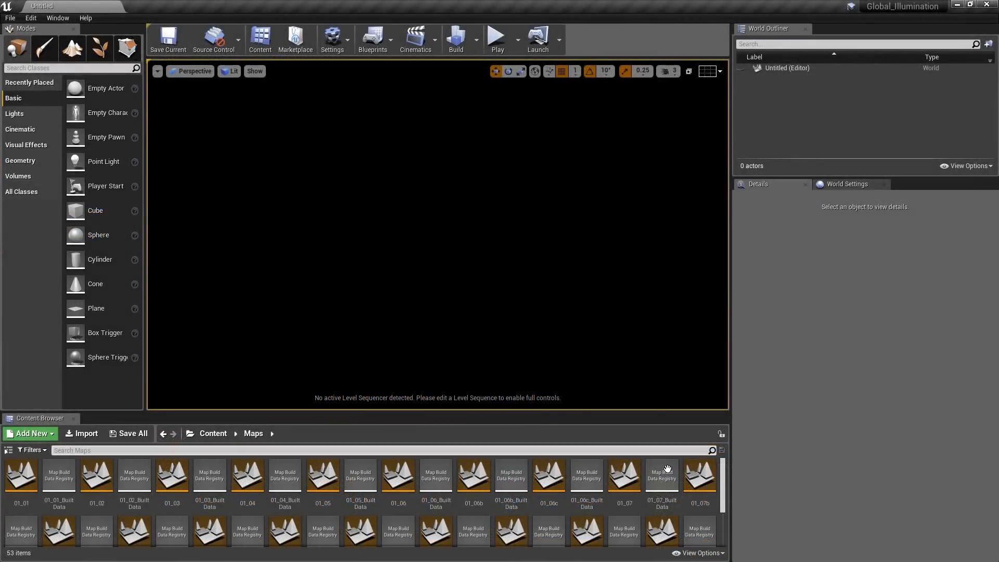
- Open the Final_Day_Light level from the Maps folder
left_click_drag(725, 489, 731, 524)
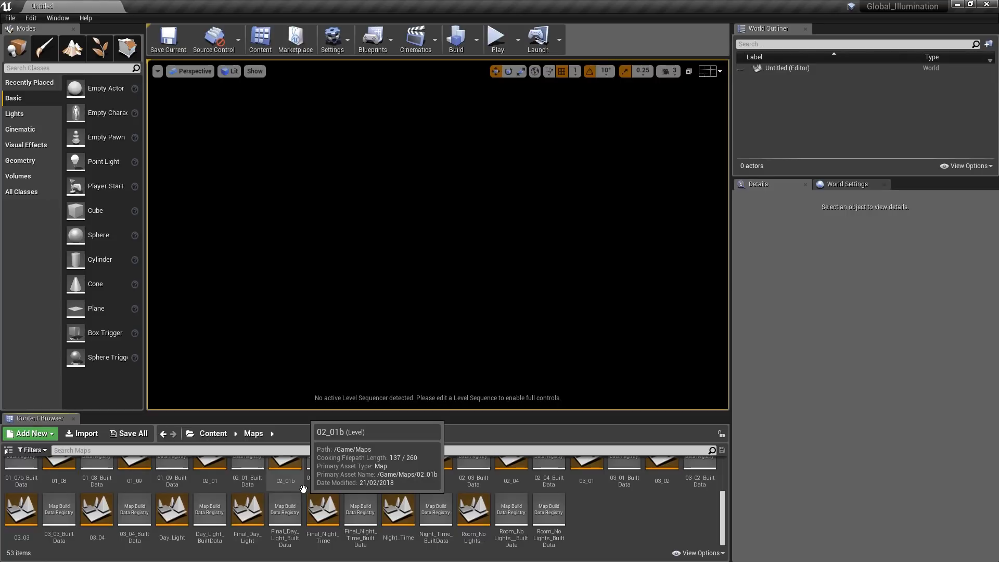
double_click(249, 510)
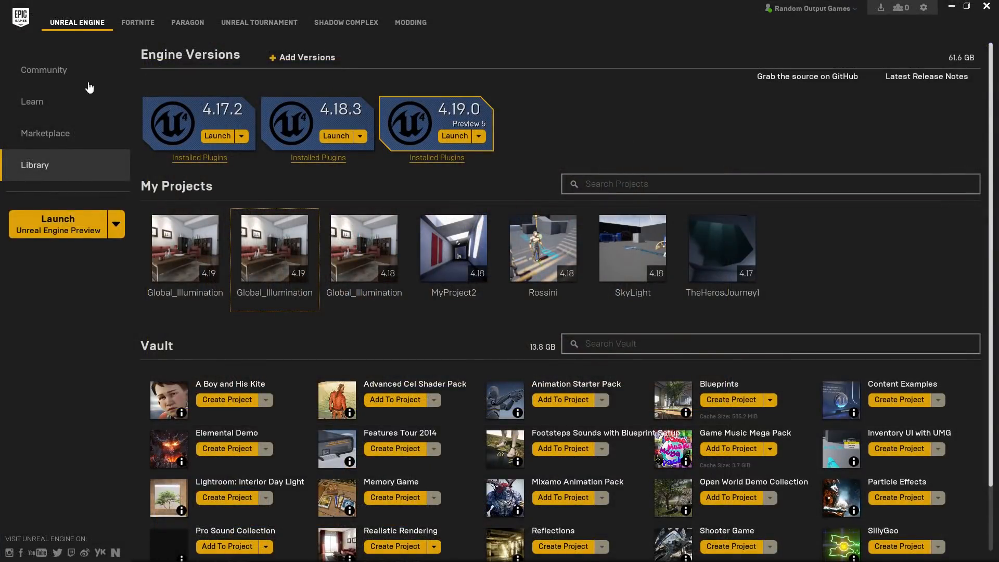
- Switch to the Epic Games Launcher and browse the sample projects in its Learn section
left_click(34, 106)
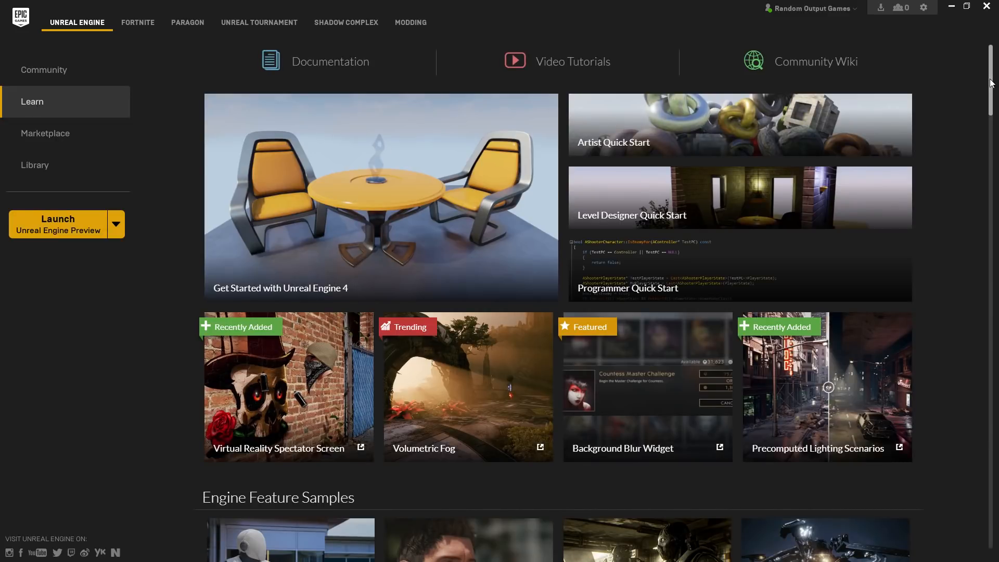
left_click_drag(991, 83, 997, 261)
left_click(636, 327)
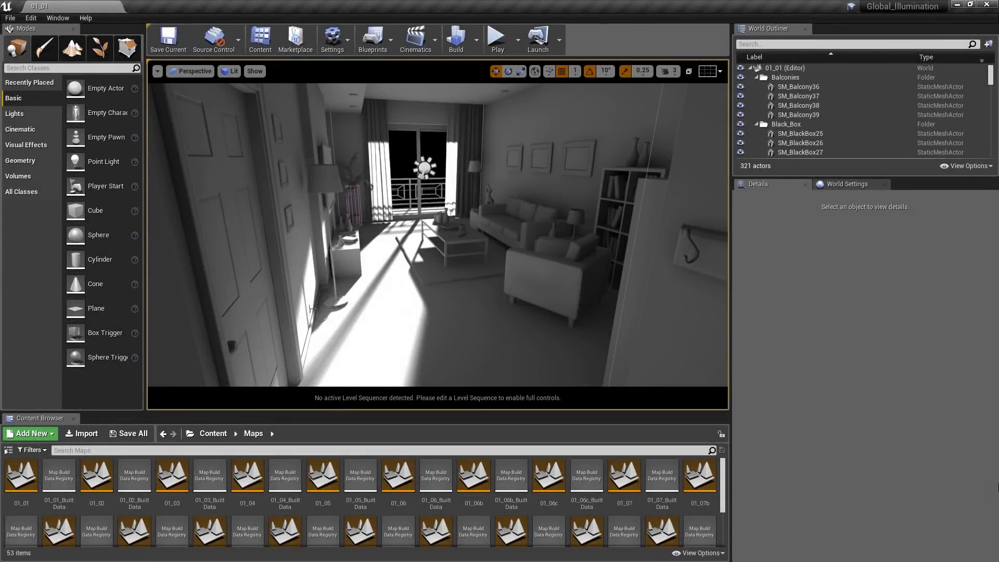
- Show the World Settings of level 01_01 and examine the Lightmass settings
left_click(868, 186)
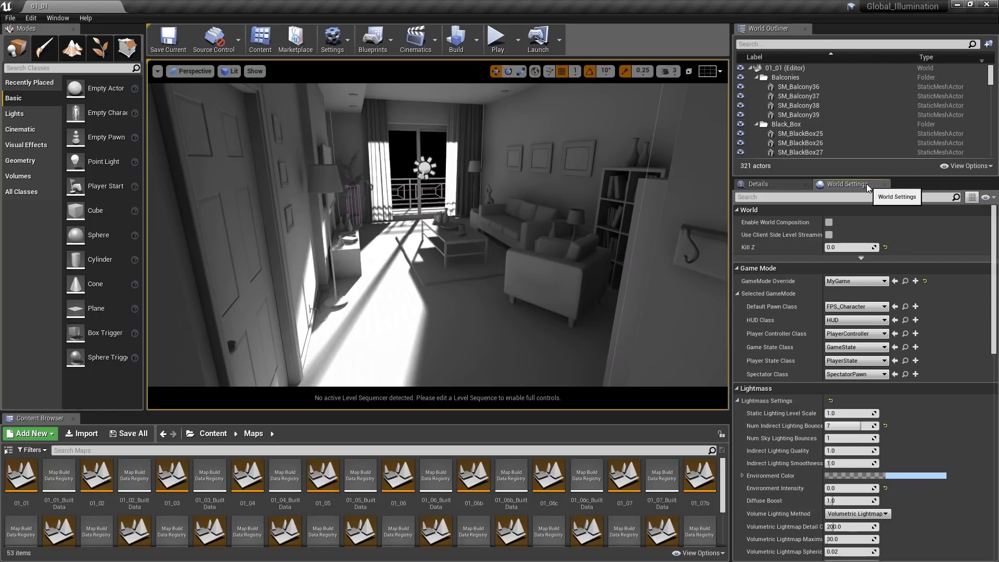
scroll(996, 253, "down", 2)
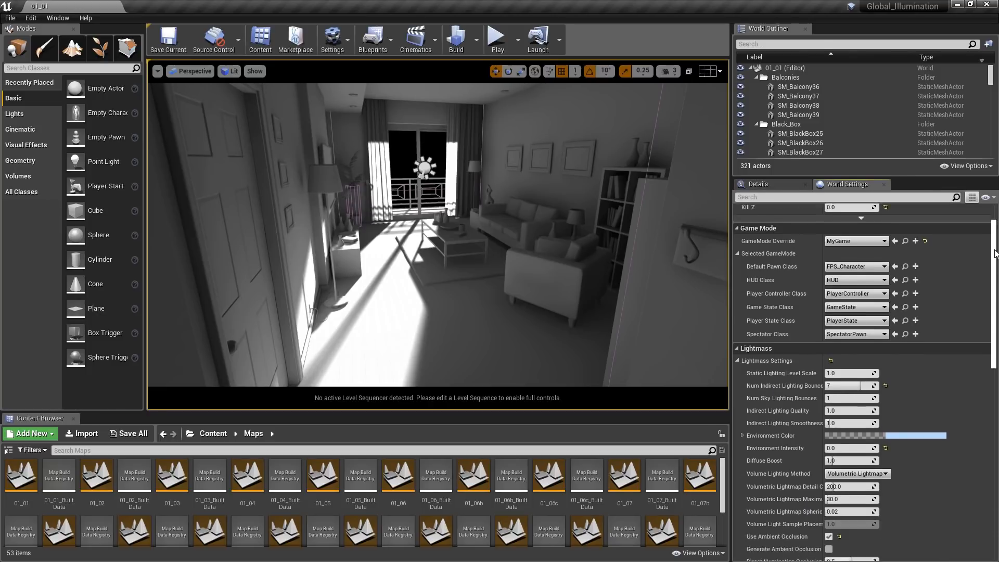
scroll(995, 253, "down", 5)
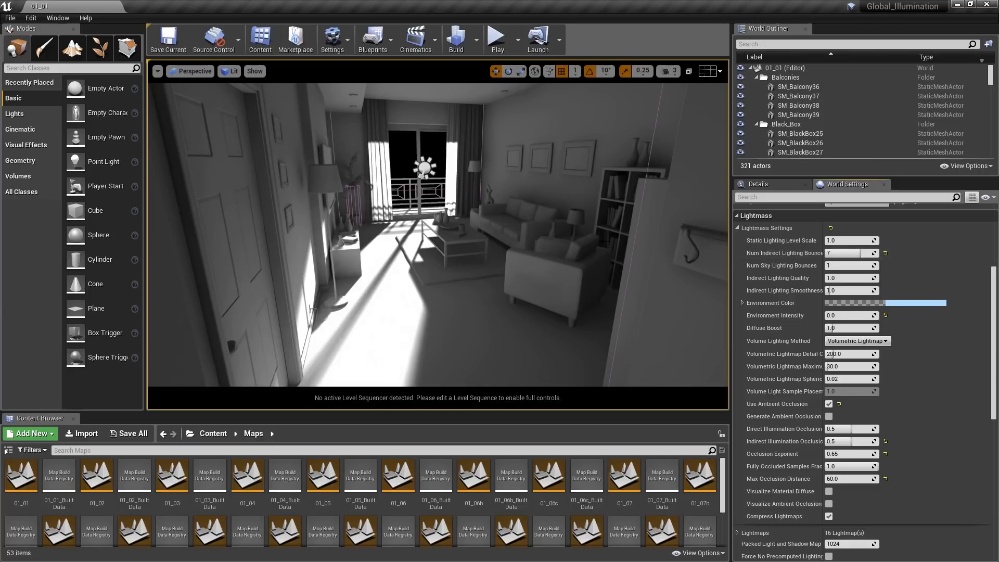
- Select the directional light in front of the balcony window and show its details
left_click(426, 167)
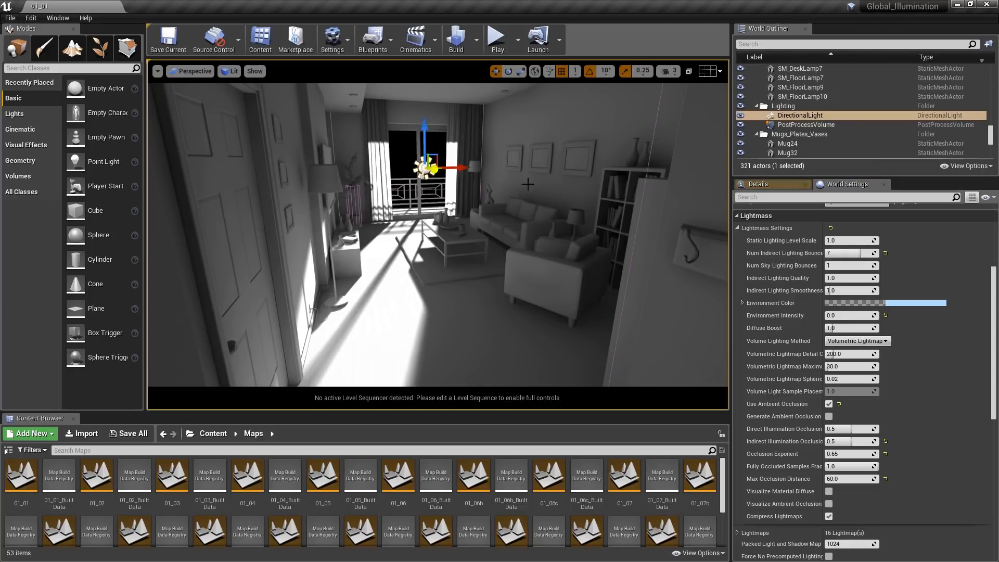
left_click(758, 185)
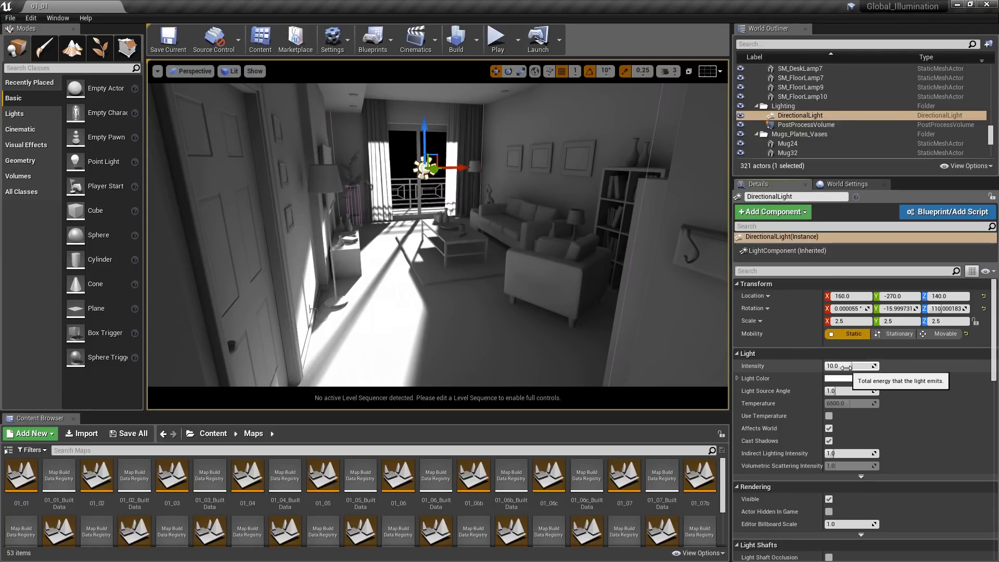
- Find the PostProcessVolume by searching the level's actors for "post" and examine its Exposure and Bloom settings
left_click(807, 44)
type("post")
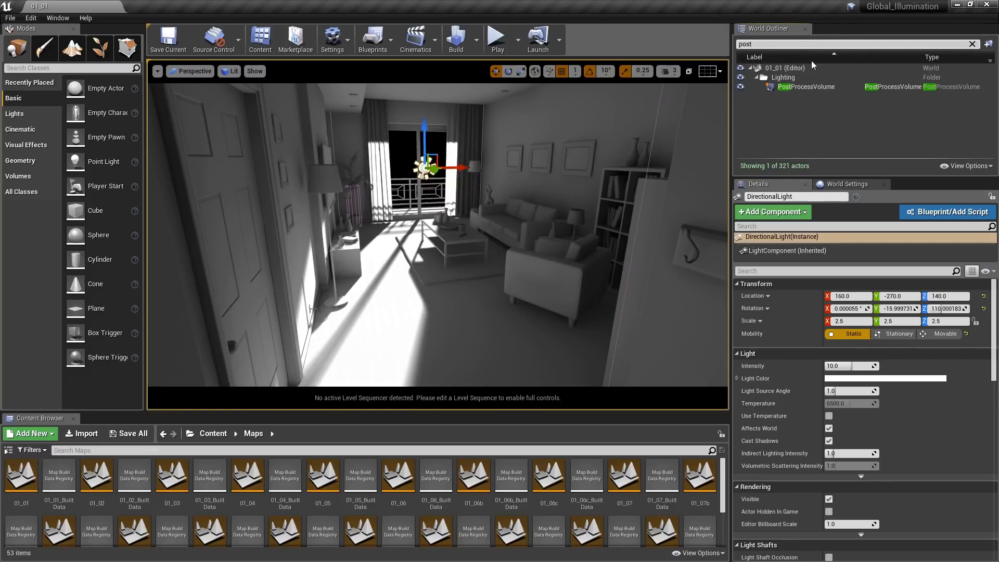
left_click(808, 87)
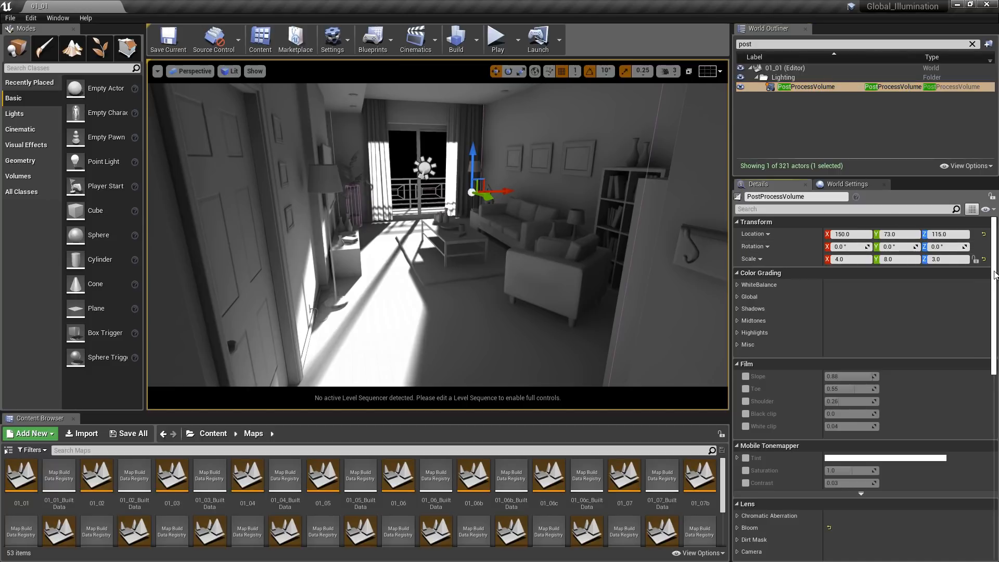
left_click_drag(993, 270, 992, 369)
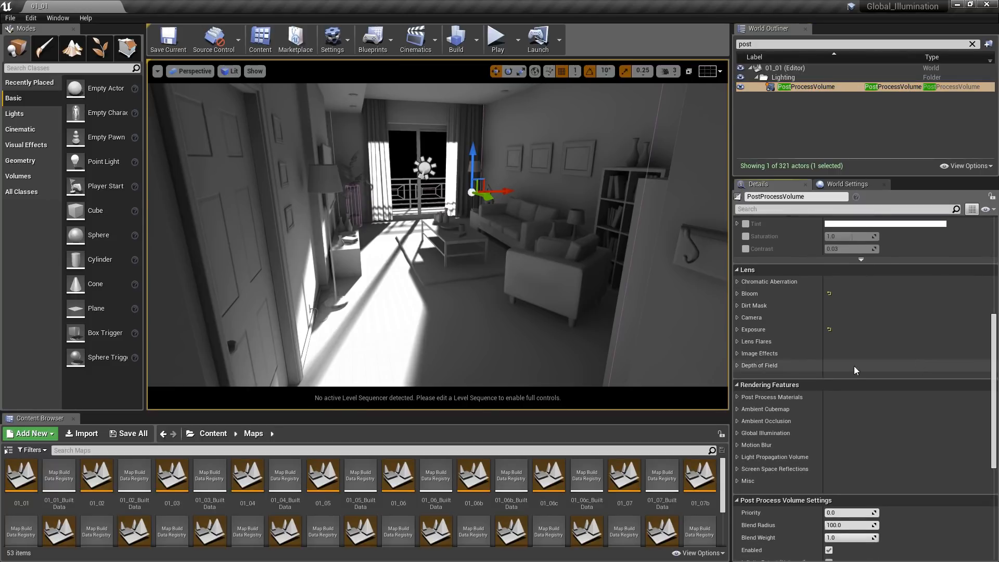
left_click(738, 332)
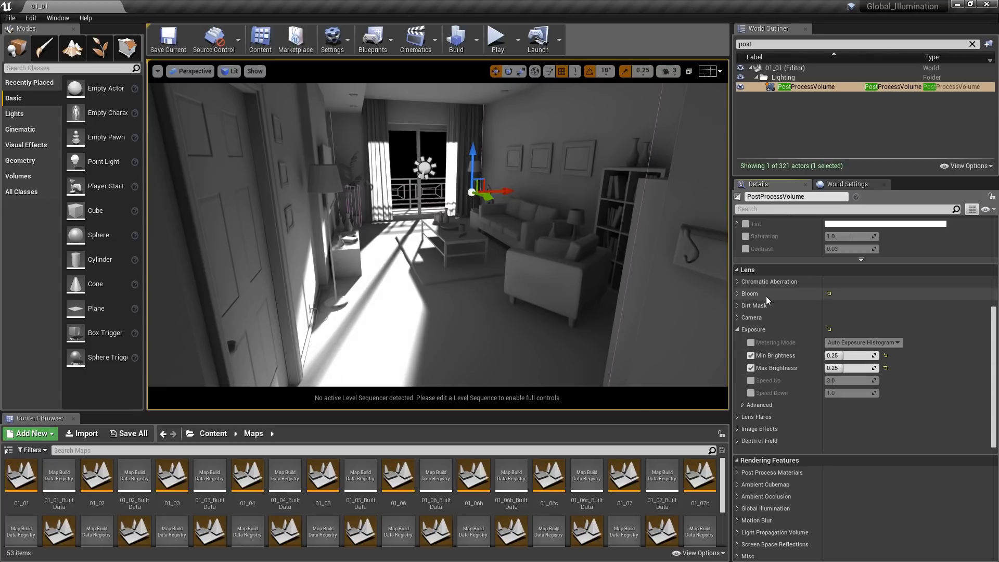
left_click(738, 294)
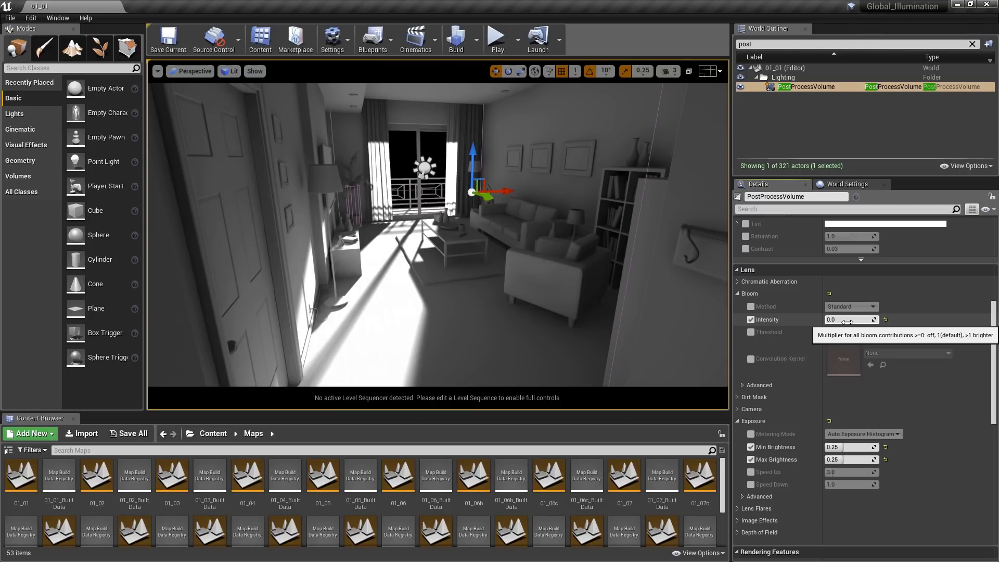
- Select the directional light again and review its Static, Stationary and Movable mobility options
left_click(425, 168)
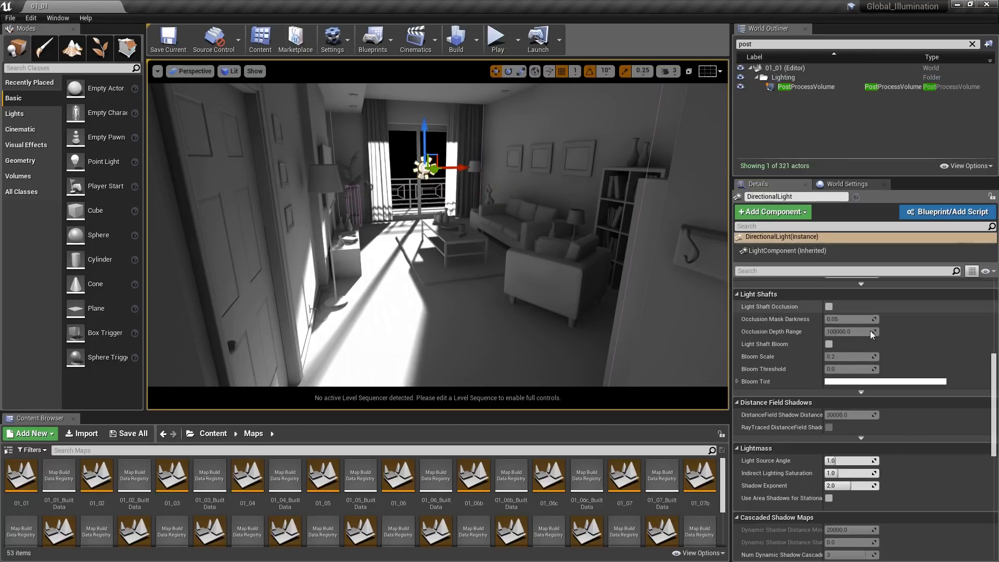
scroll(988, 376, "up", 10)
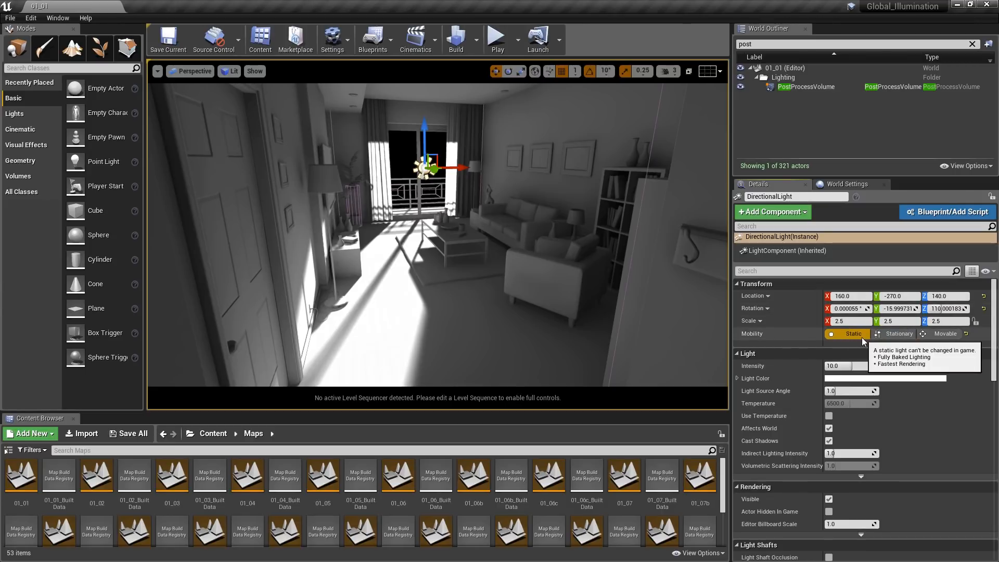
left_click(941, 334)
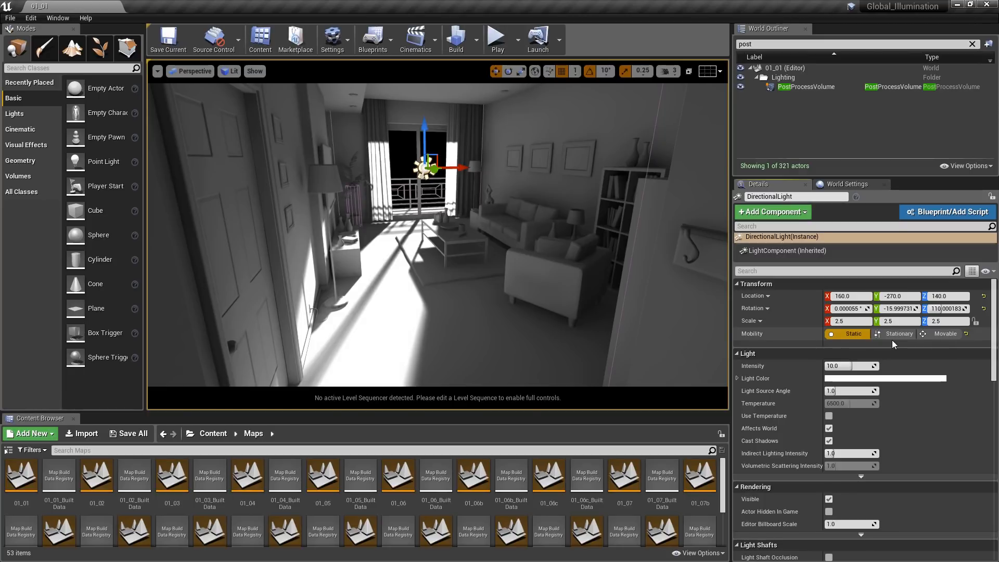
- Return to the World Settings and check the viewport type options, including Cinematic Viewport
left_click(865, 183)
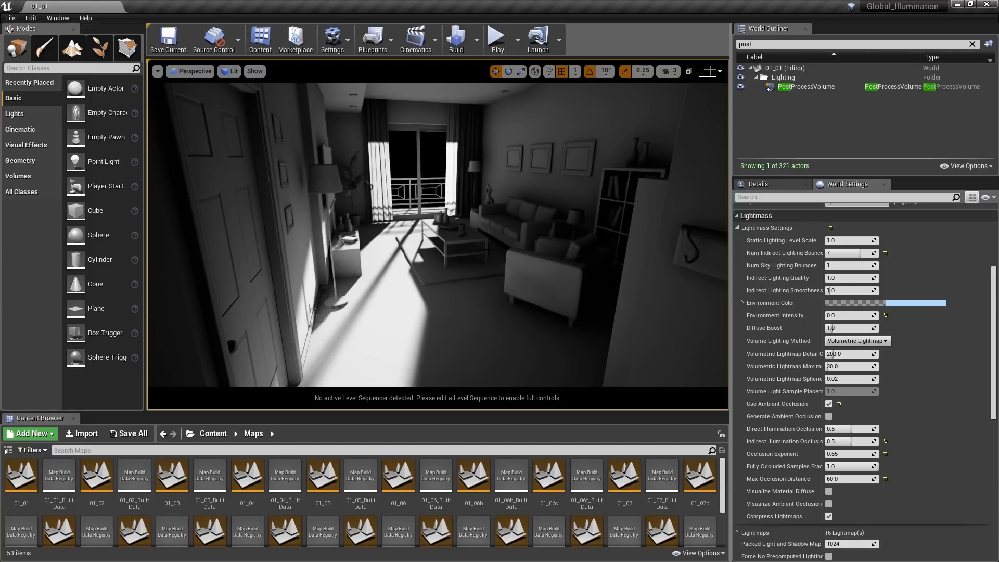
left_click(197, 73)
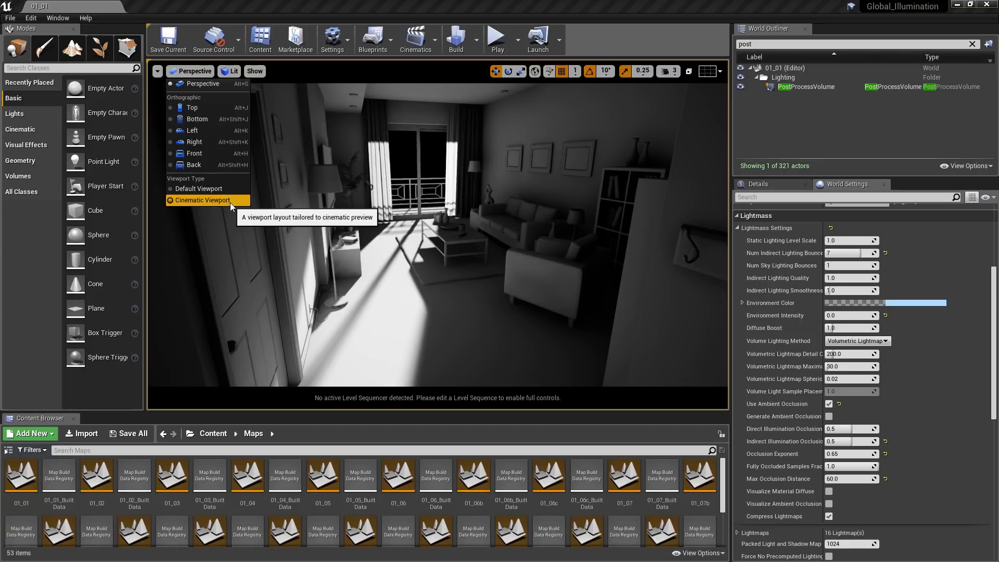
left_click(326, 150)
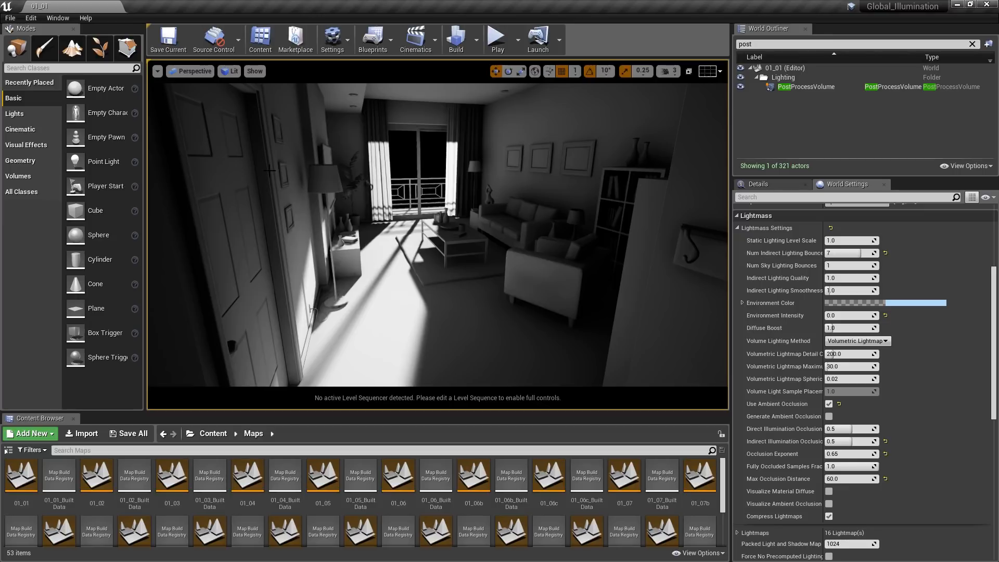
- Set the lighting build quality to Production
left_click(479, 35)
mouse_move(542, 80)
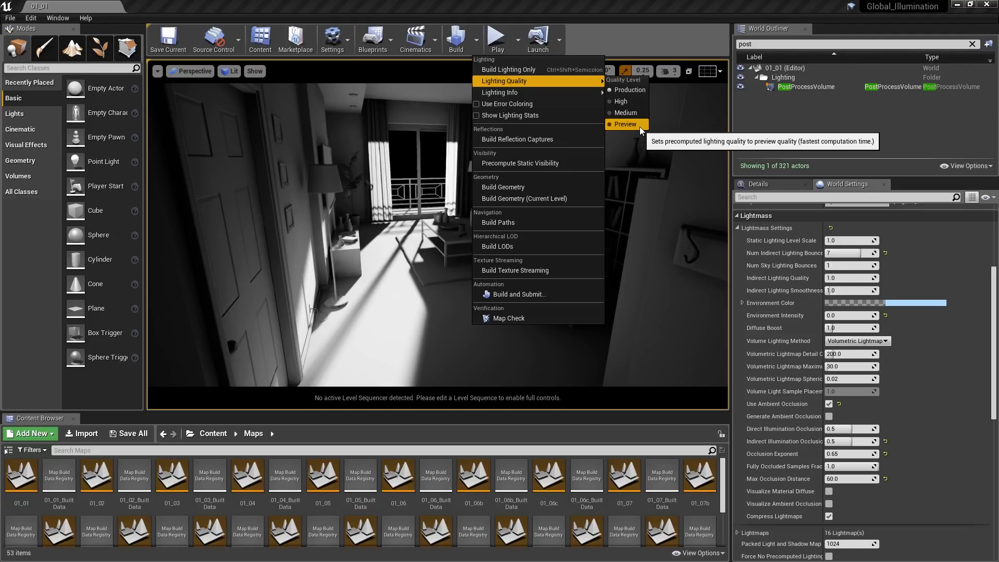
left_click(632, 91)
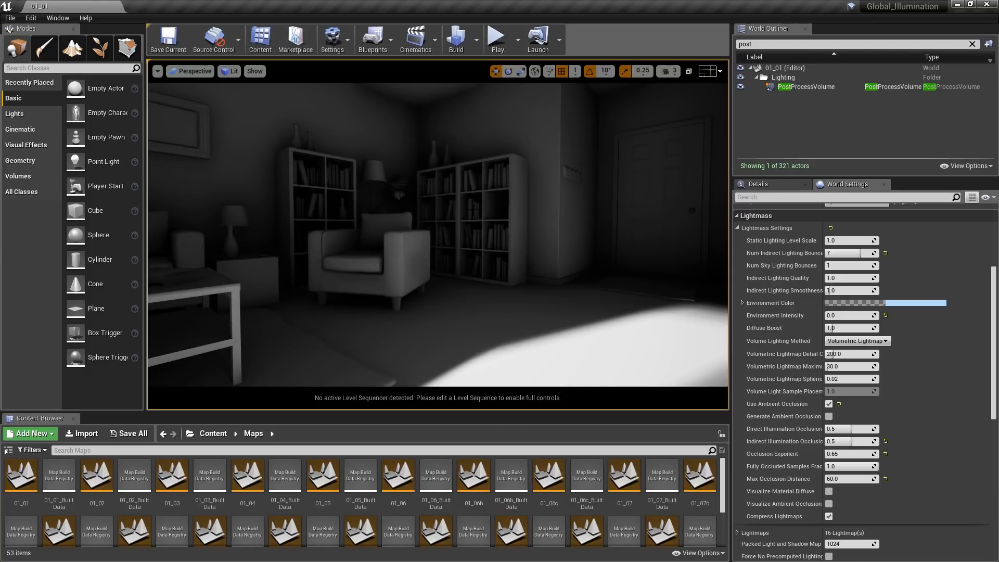
- Inspect the bookcase corner from camera bookmark 2 and return to the entrance view at bookmark 1
key("2")
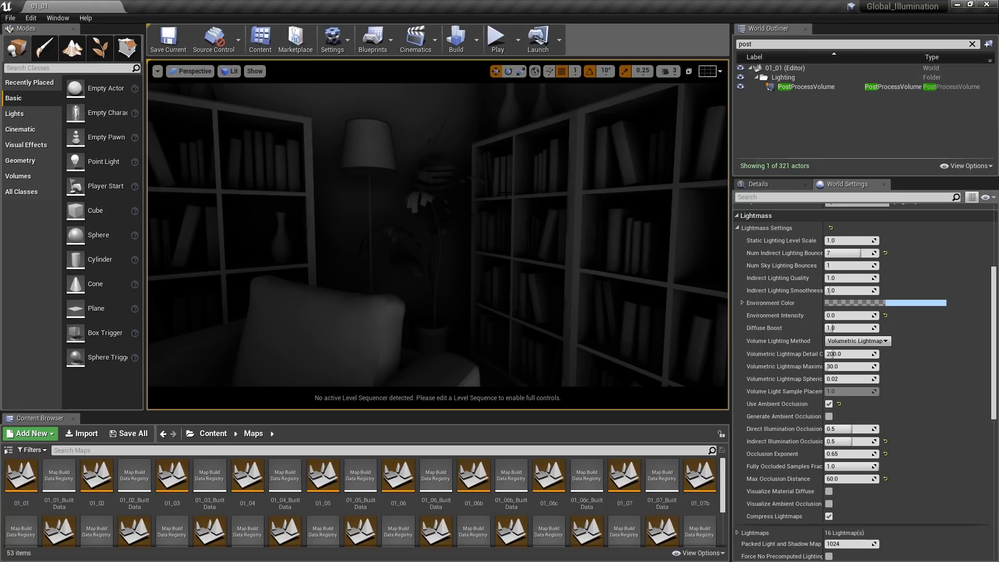
key("1")
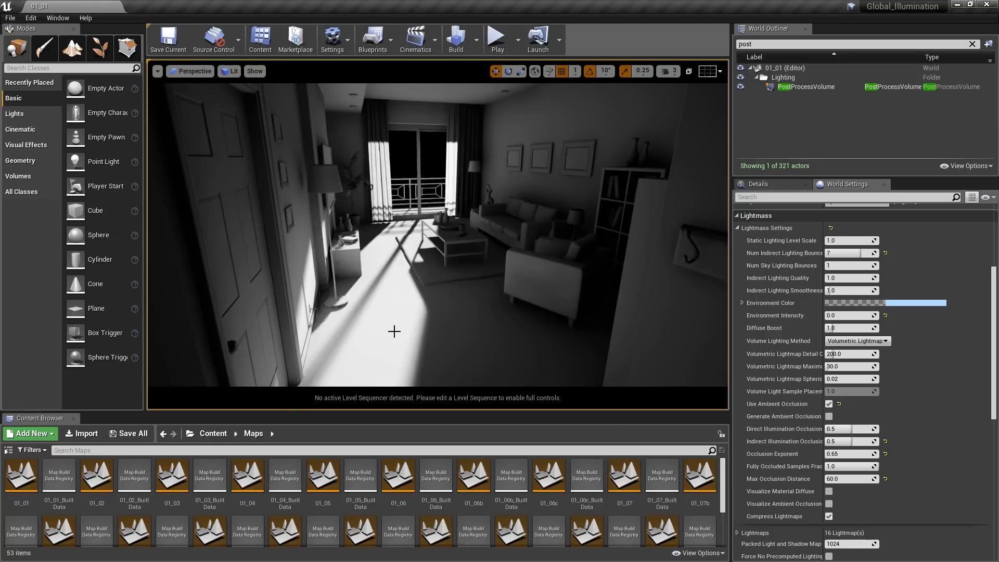
- Check the lighting quality levels and build only the lighting for level 01_02
left_click(214, 434)
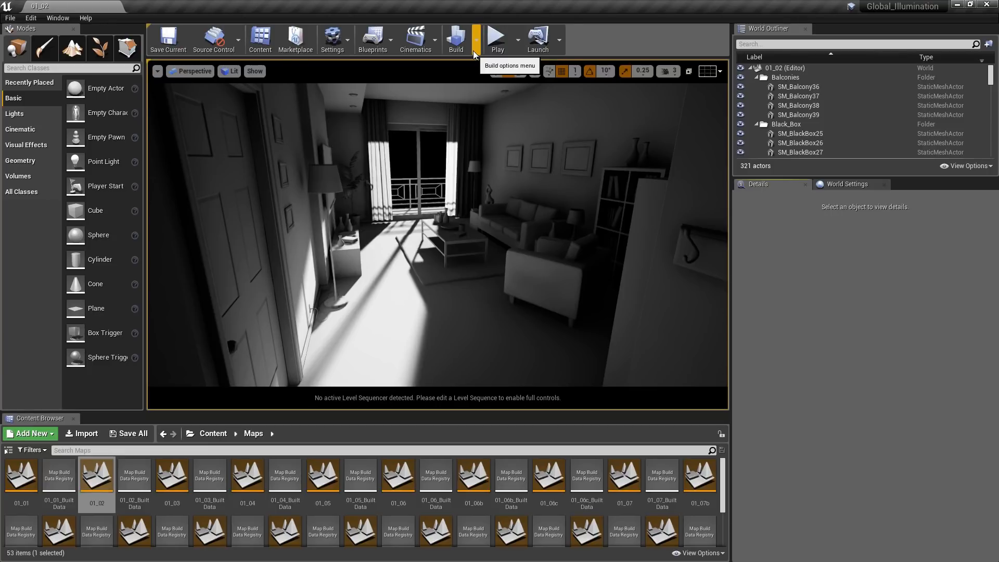
mouse_move(101, 506)
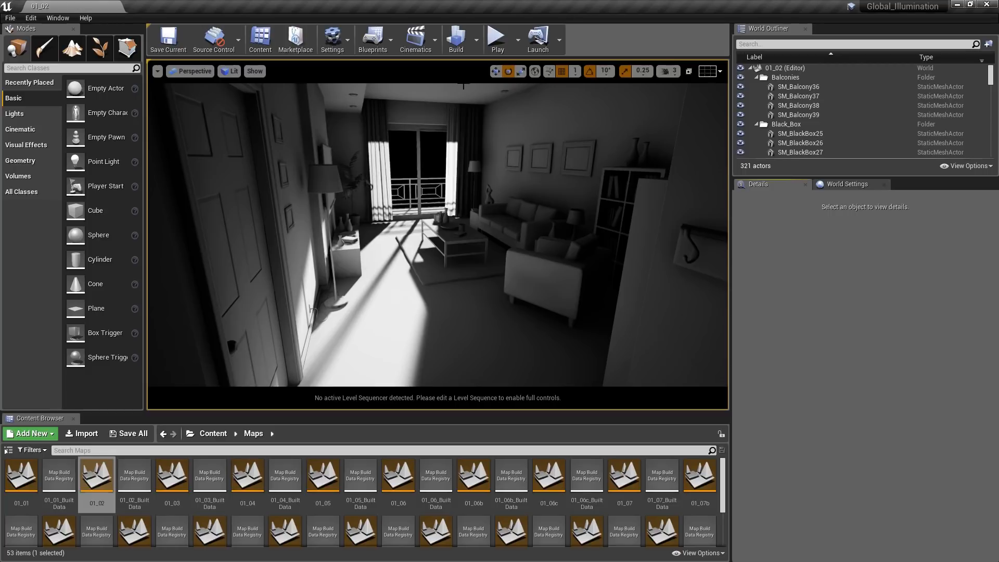
left_click(478, 47)
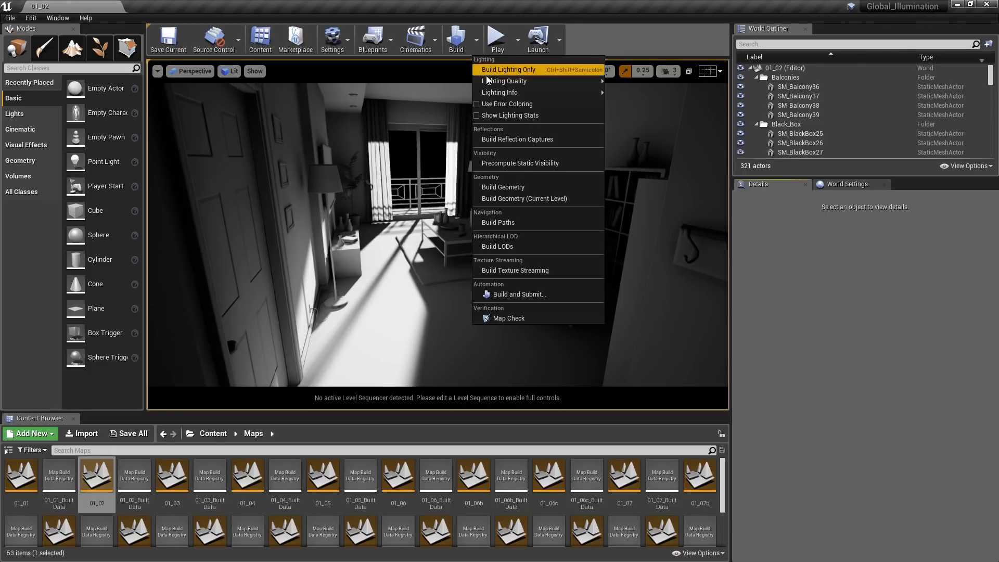
mouse_move(488, 82)
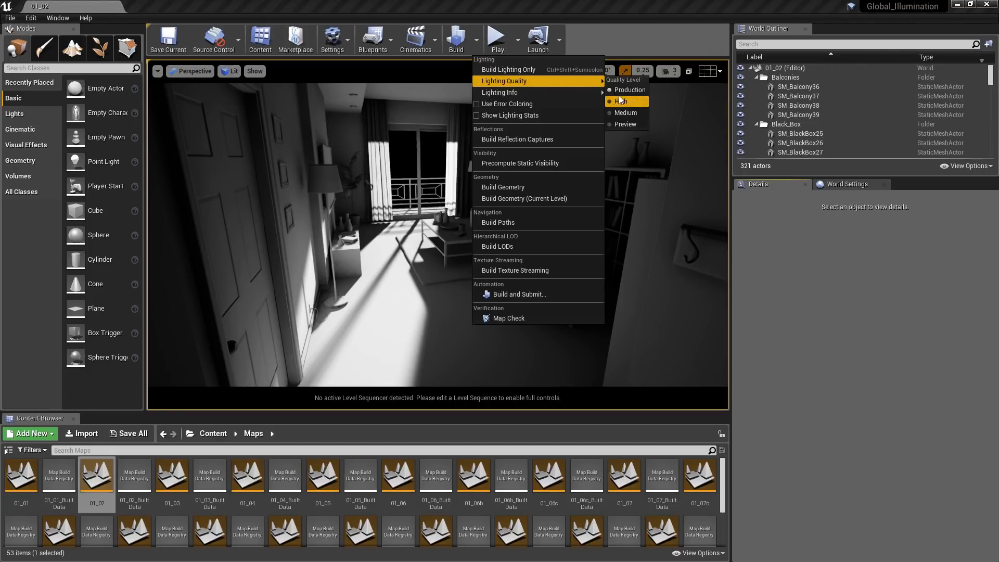
left_click(533, 76)
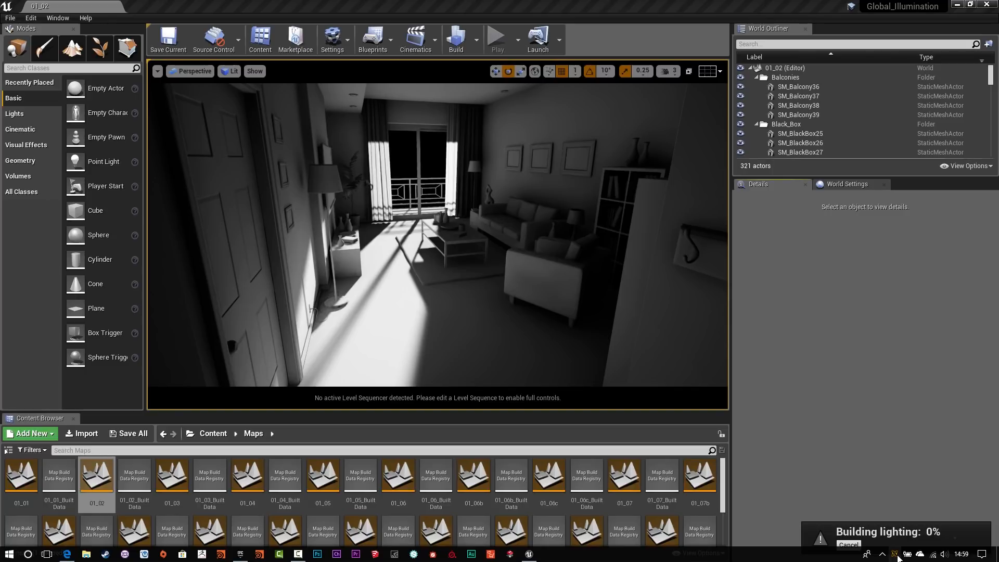
- Switch to Swarm Agent, move its window over the viewport and examine the lighting build stages in the Swarm Status timeline
double_click(896, 555)
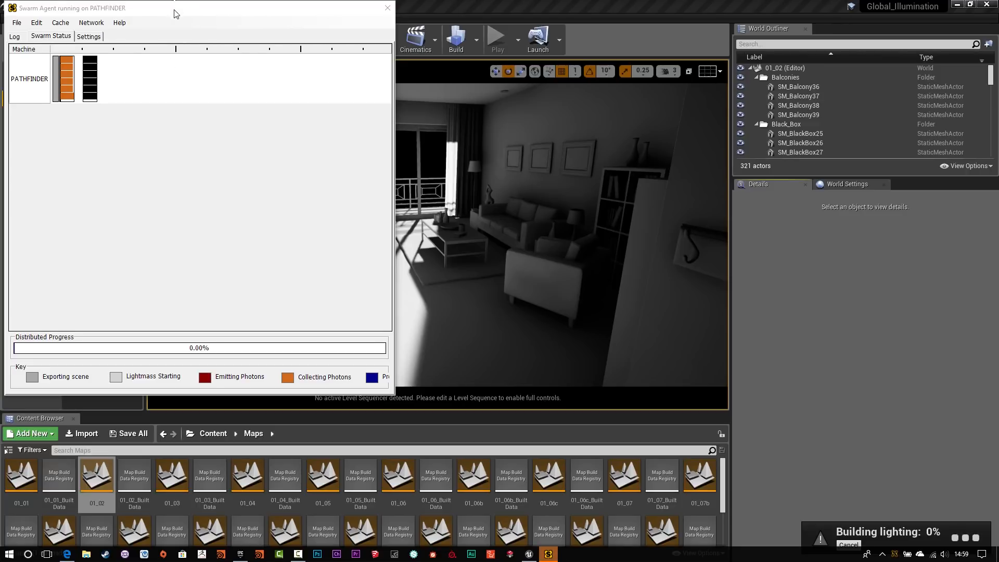
left_click_drag(176, 14, 439, 111)
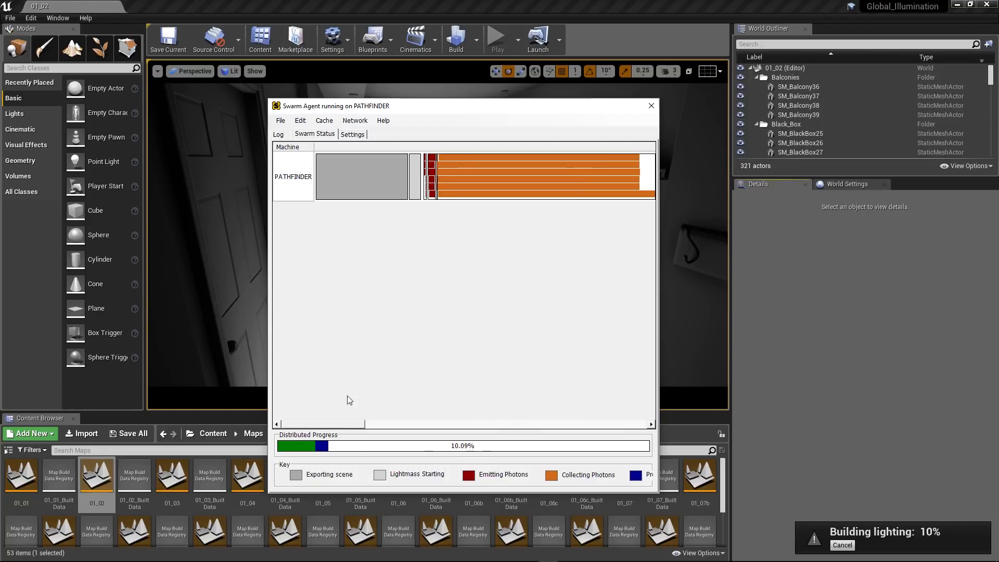
left_click_drag(358, 425, 437, 407)
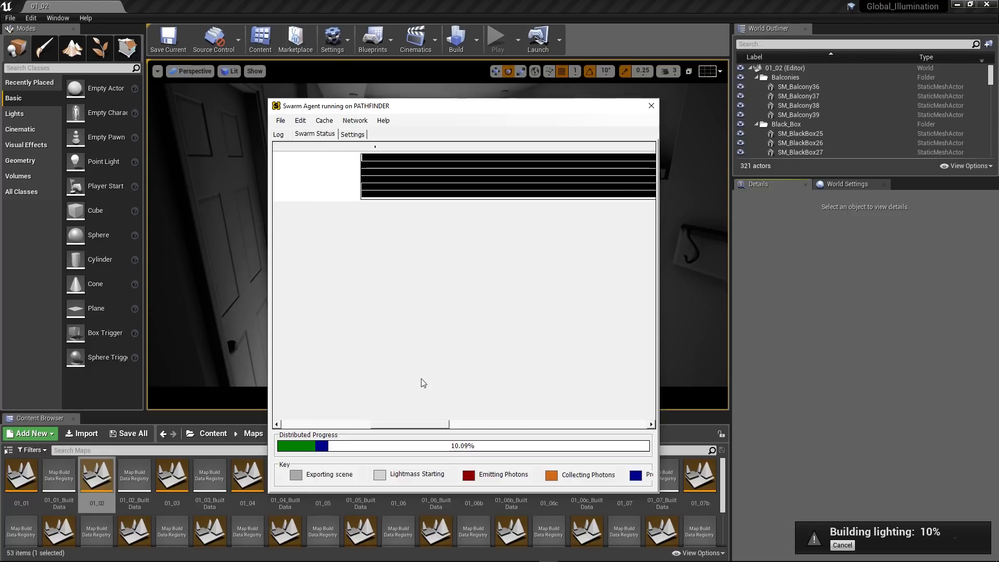
scroll(341, 250, "down", 8)
mouse_move(326, 185)
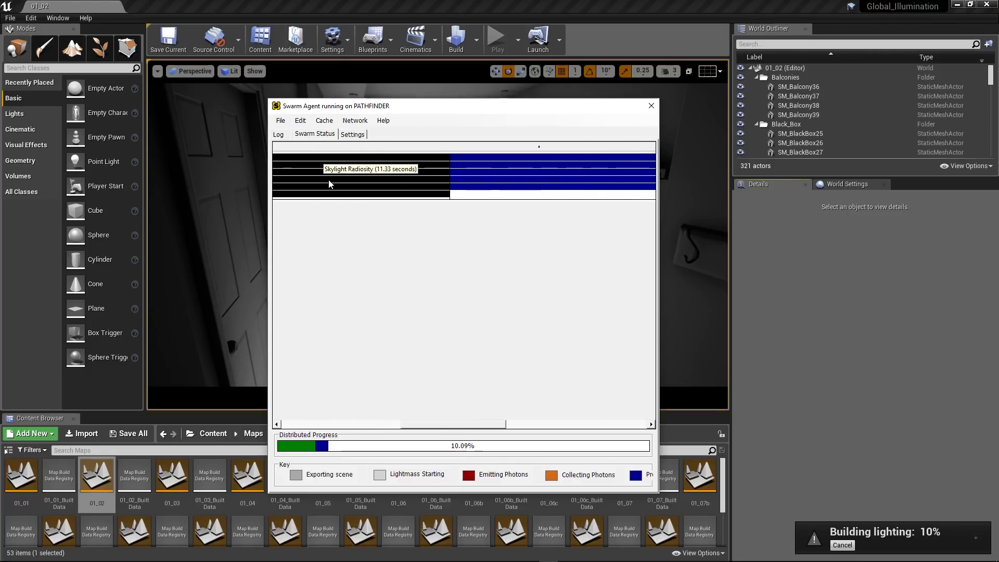
scroll(329, 184, "down", 2)
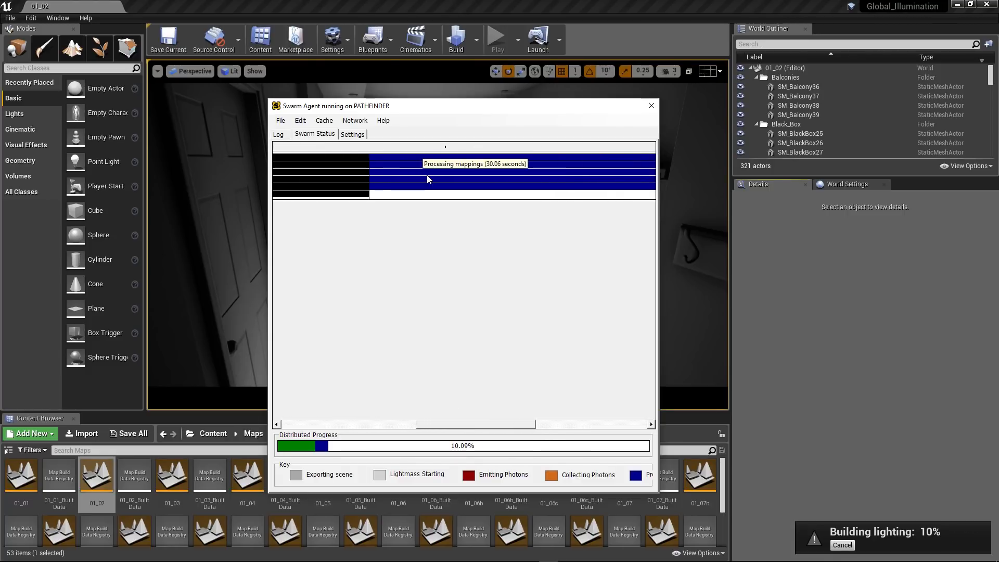
scroll(430, 188, "up", 3)
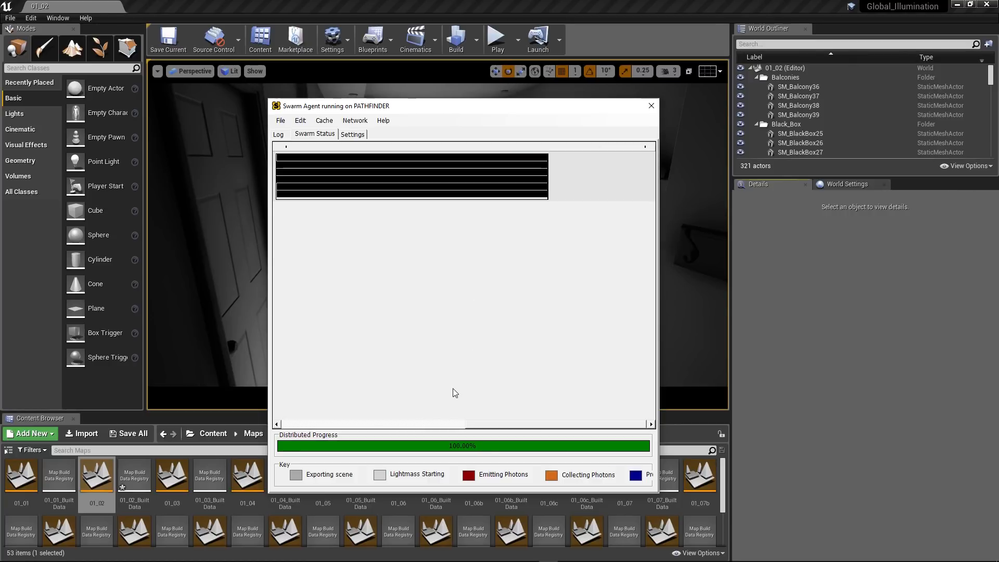
- Expand the Lightmaps list in the World Settings of level 01_02 and look through the generated lightmap textures
left_click(861, 185)
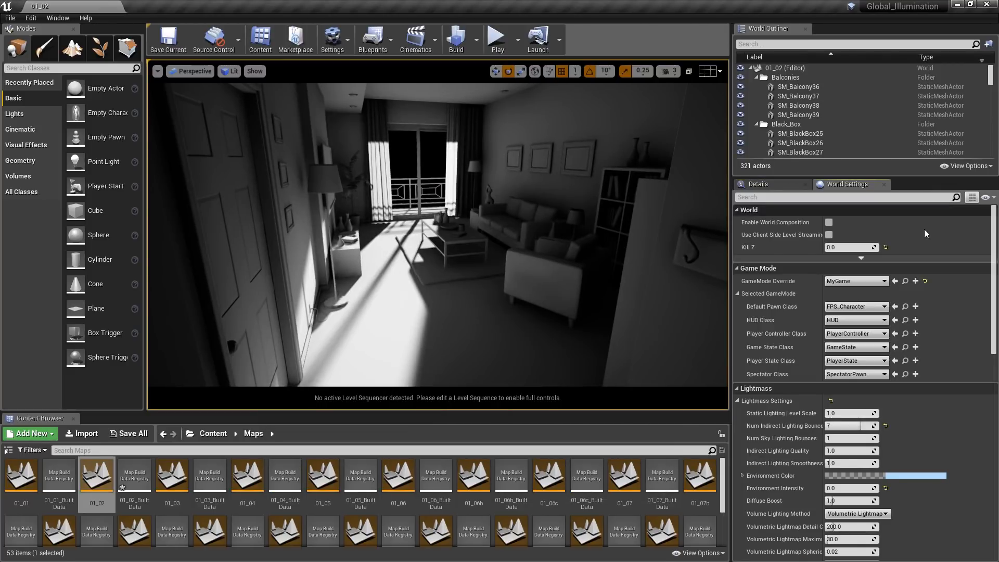
left_click_drag(995, 254, 998, 354)
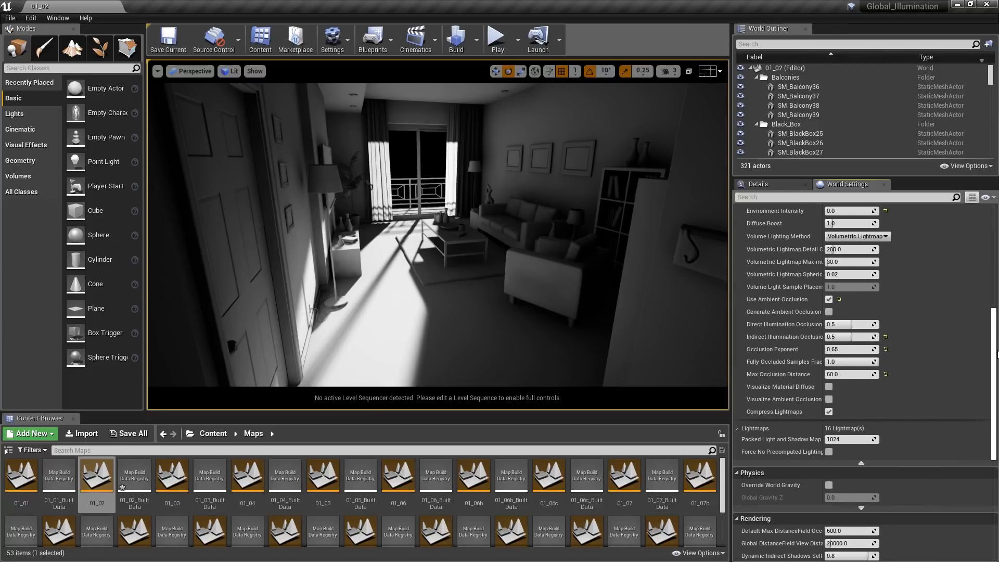
left_click(737, 429)
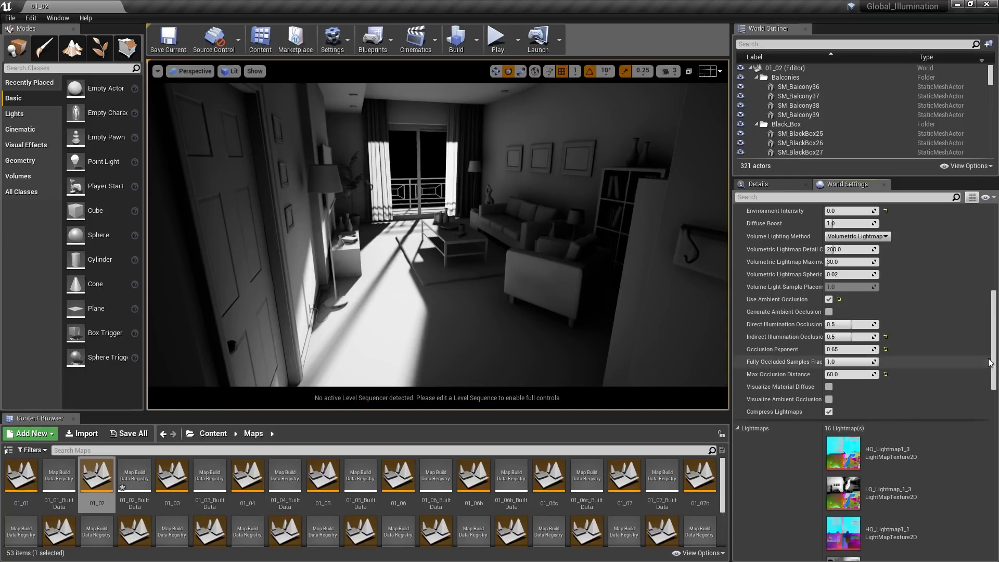
left_click_drag(997, 355, 998, 416)
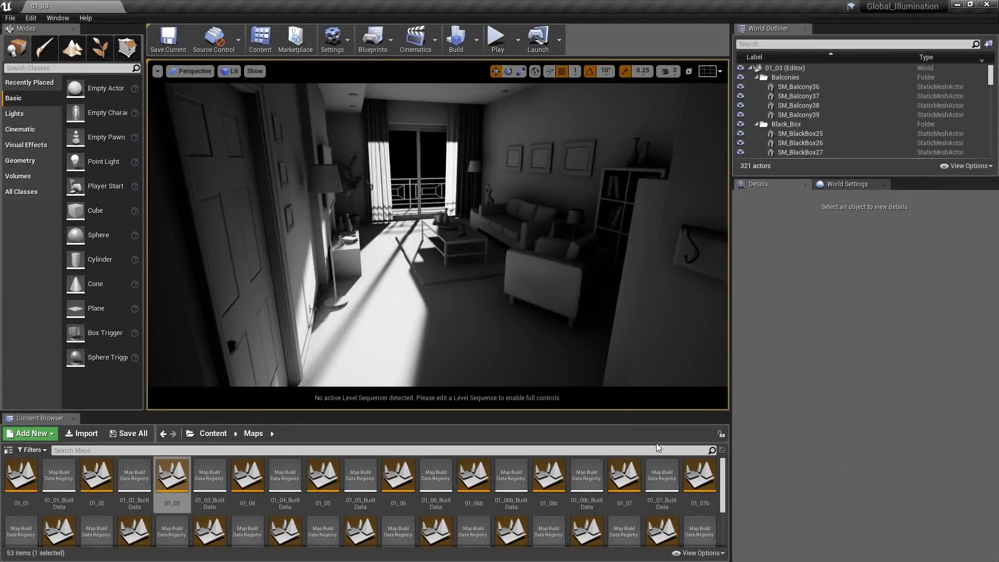
- Open the single-seat couch mesh from the ArchVis Mesh folder, dock its editor beside the level and view the couch up close
left_click(213, 434)
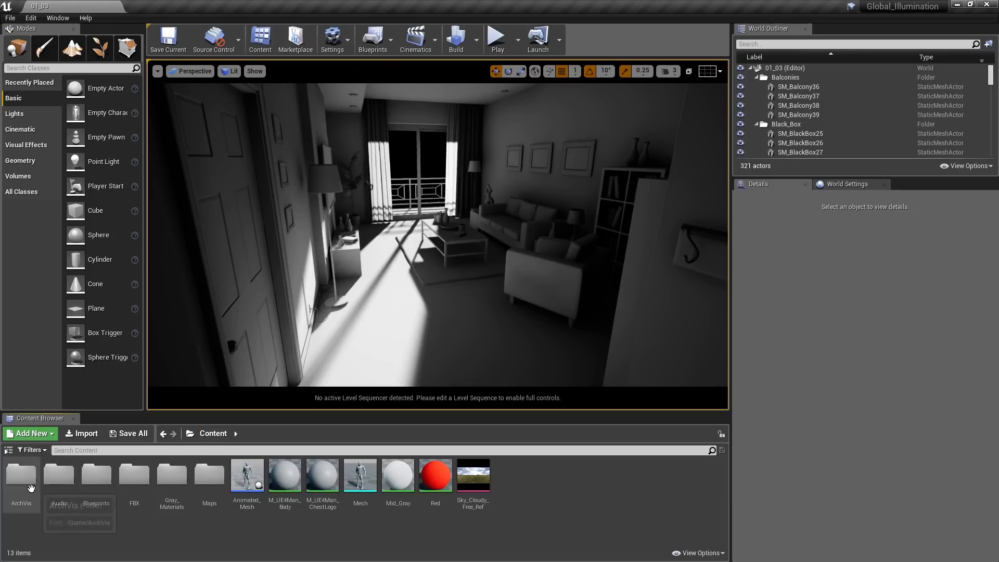
double_click(20, 476)
double_click(89, 492)
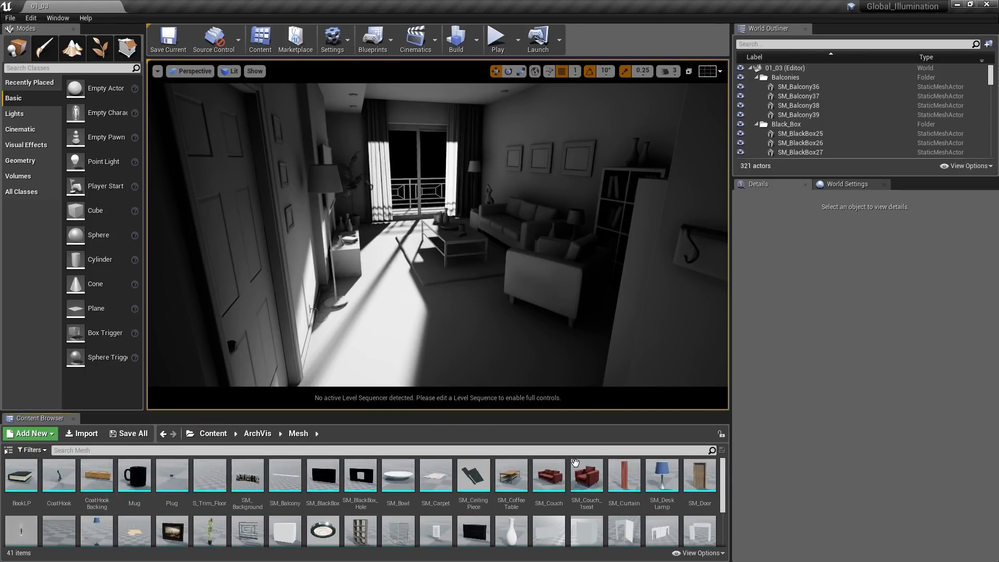
double_click(587, 476)
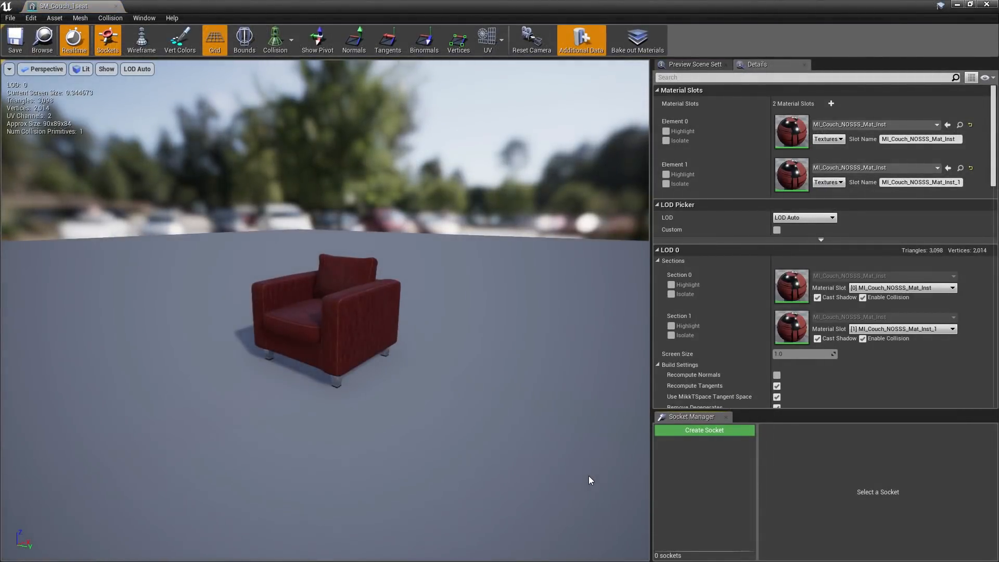
left_click_drag(57, 5, 148, 8)
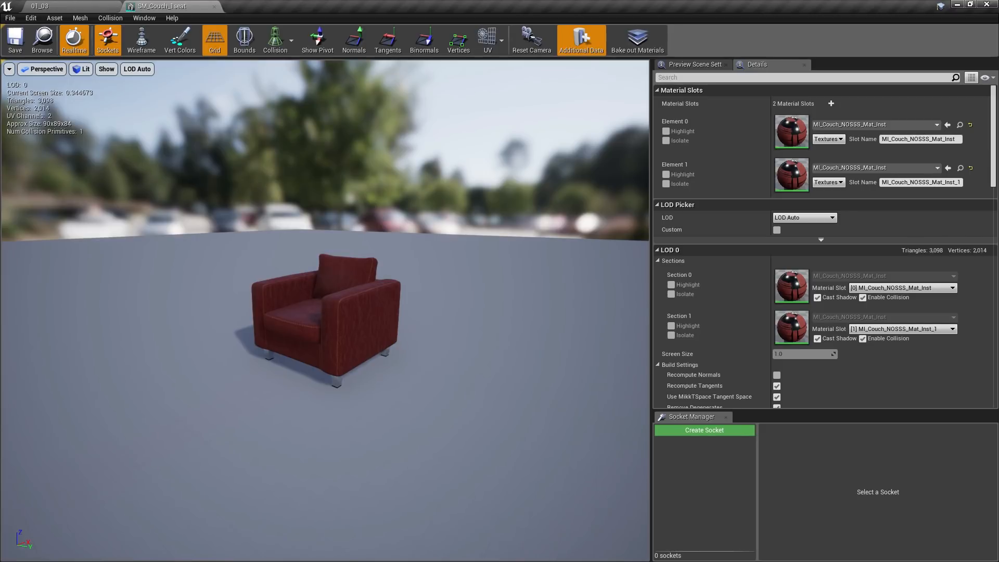
scroll(325, 312, "up", 5)
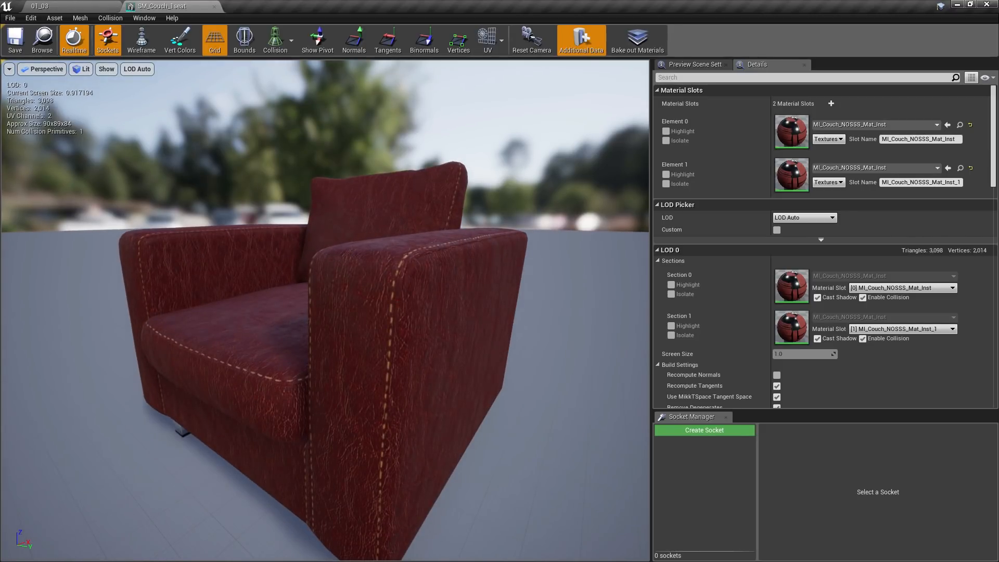
- Overlay UV Channel 0 and UV Channel 1 of the couch mesh in turn to compare their layouts
left_click(501, 40)
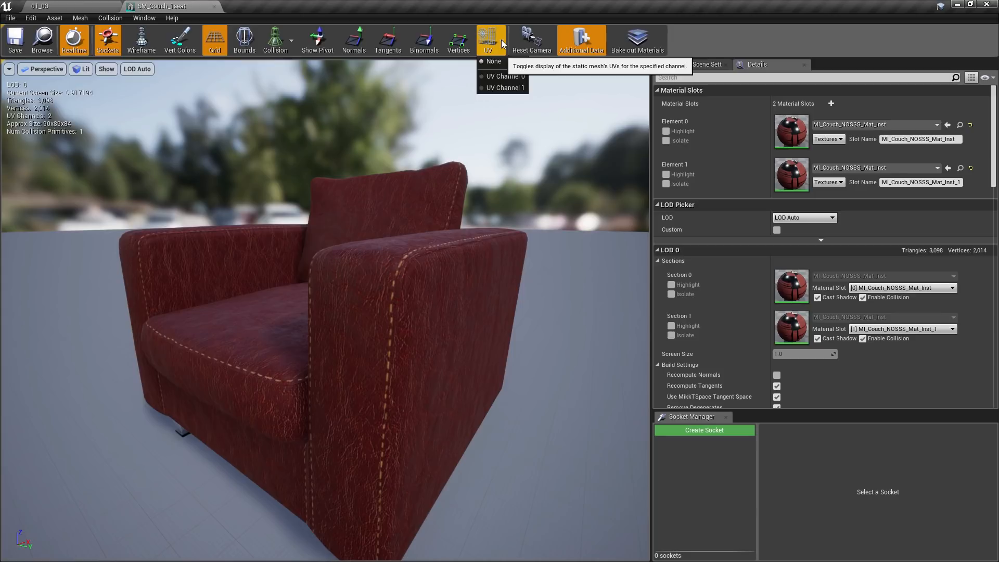
left_click(526, 76)
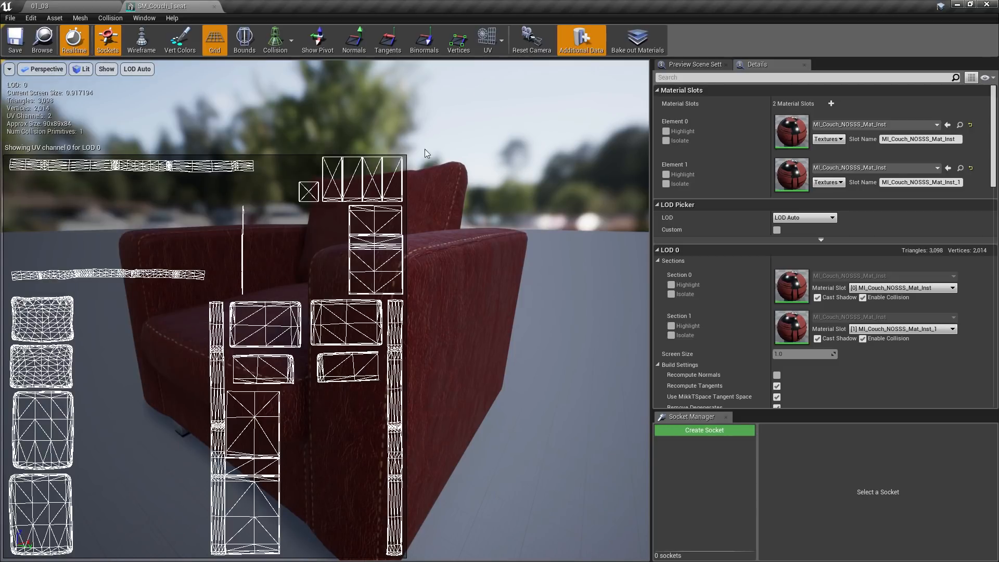
left_click(501, 42)
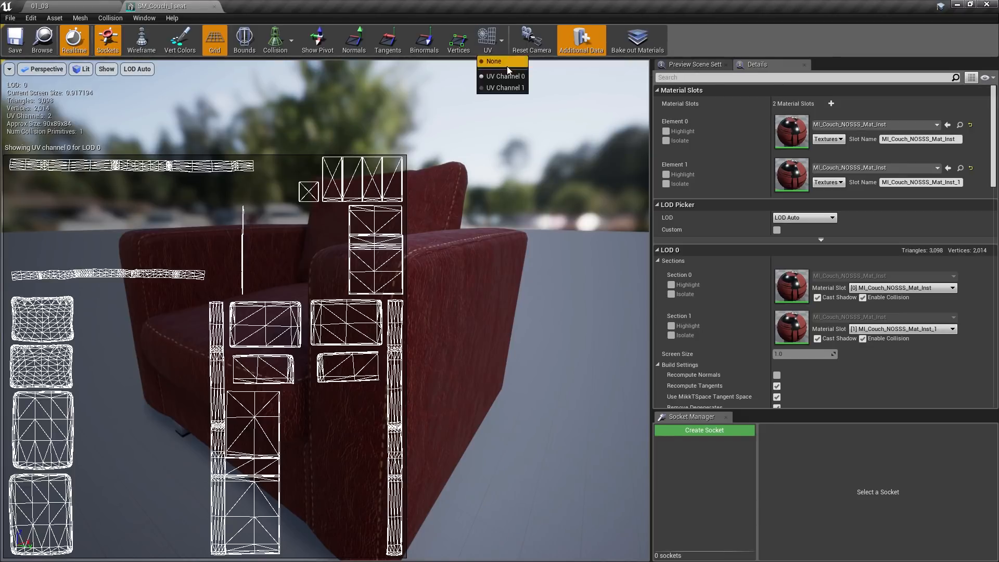
left_click(506, 87)
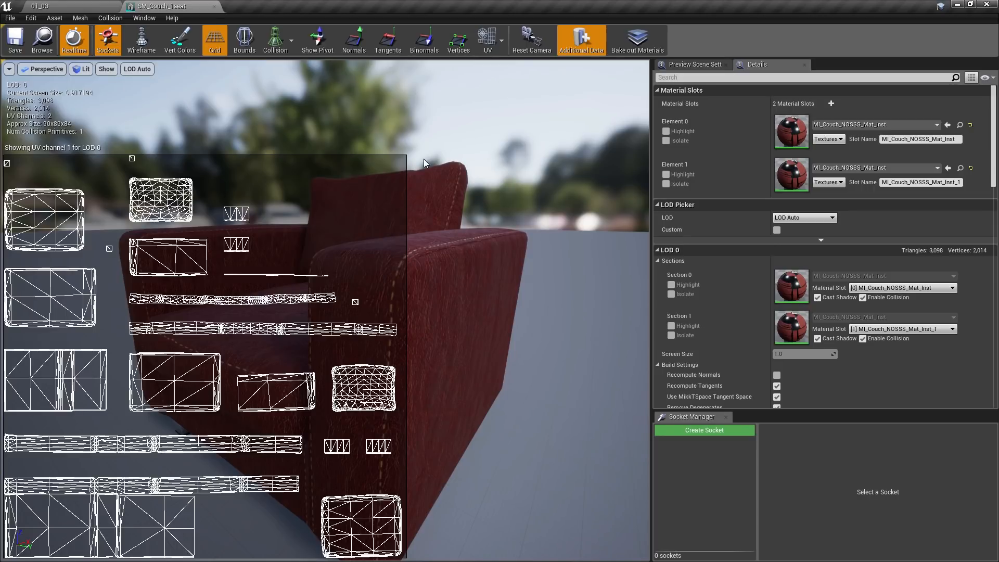
- Examine the couch mesh's LOD 0 build settings for the lightmap resolution and the source and destination lightmap indices
left_click(502, 45)
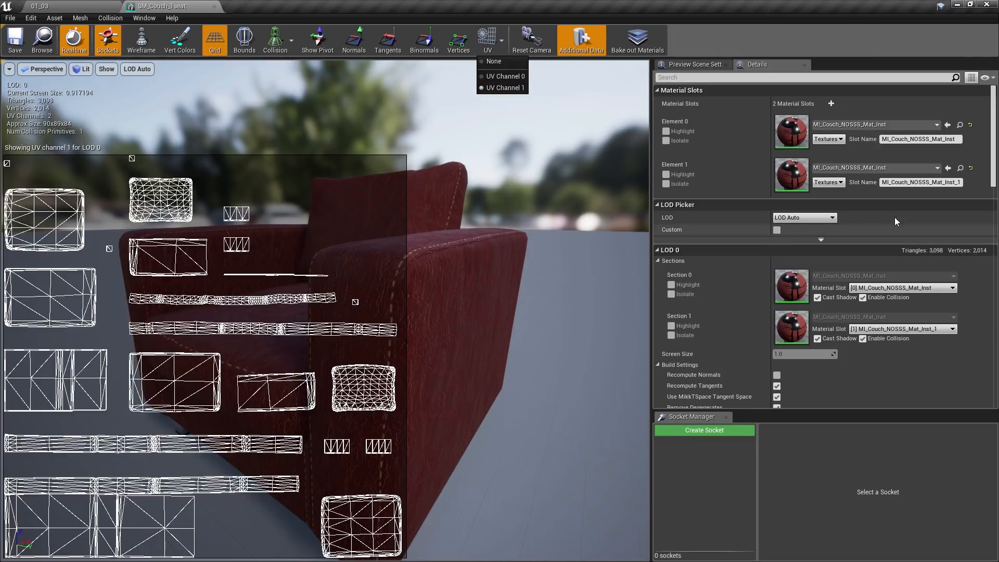
scroll(994, 191, "down", 5)
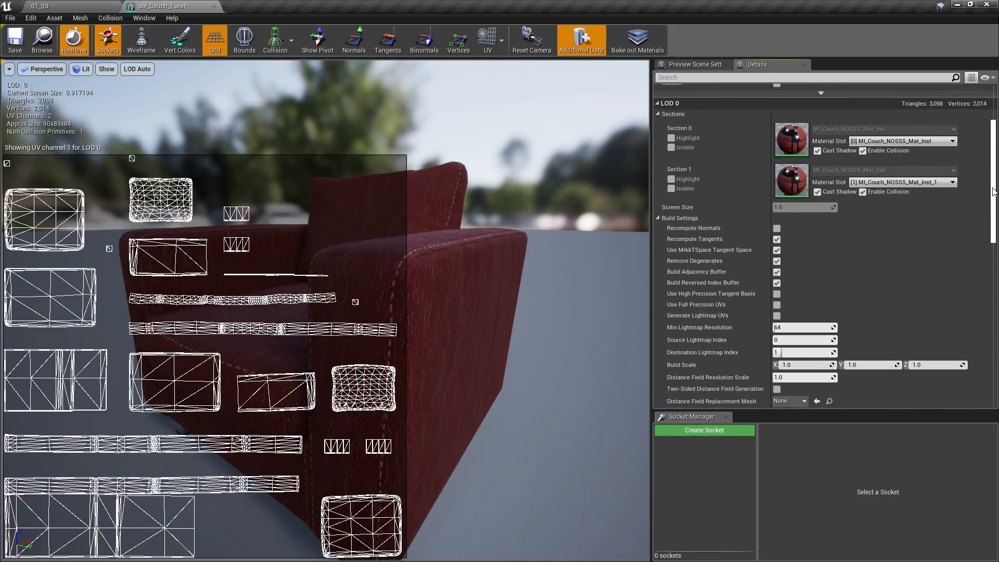
scroll(993, 192, "down", 3)
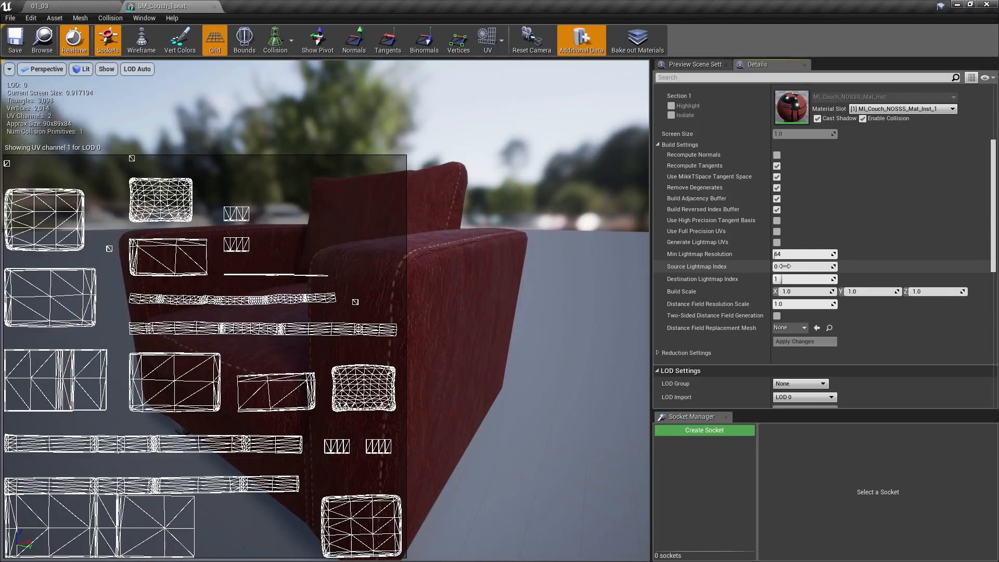
- Show UV Channel 0 and again UV Channel 1 to relate them to the Source and Destination Lightmap Index
left_click(503, 48)
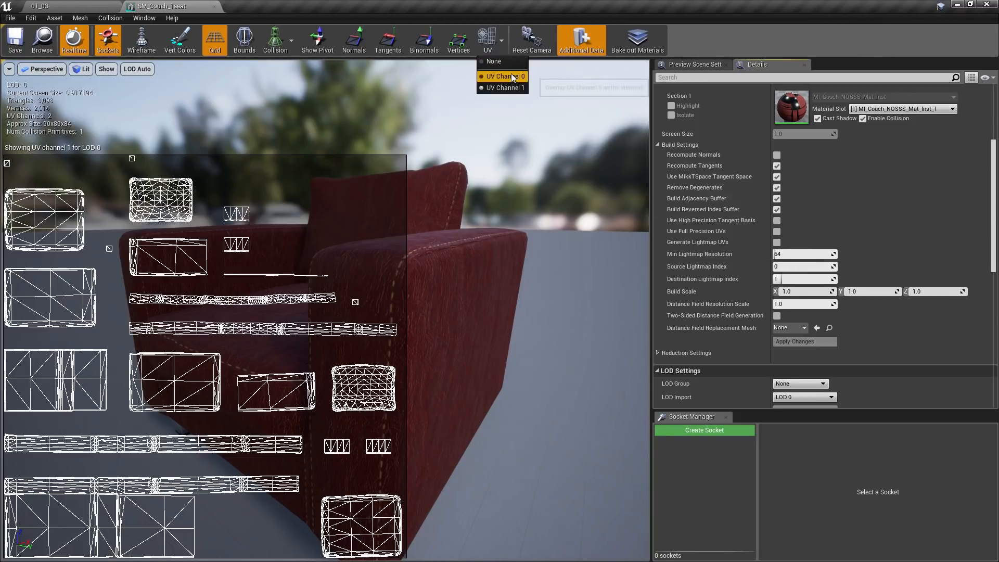
left_click(513, 77)
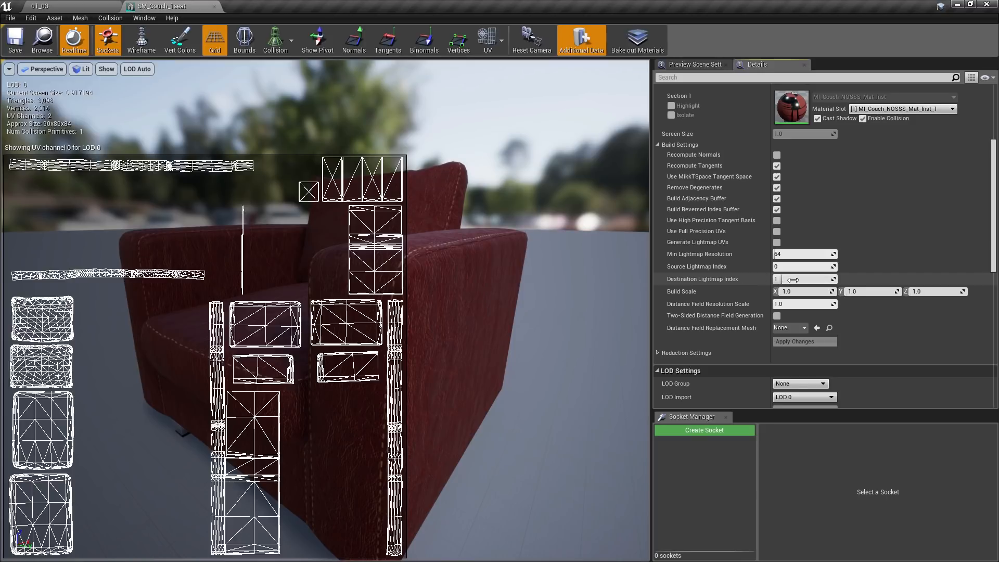
left_click(502, 41)
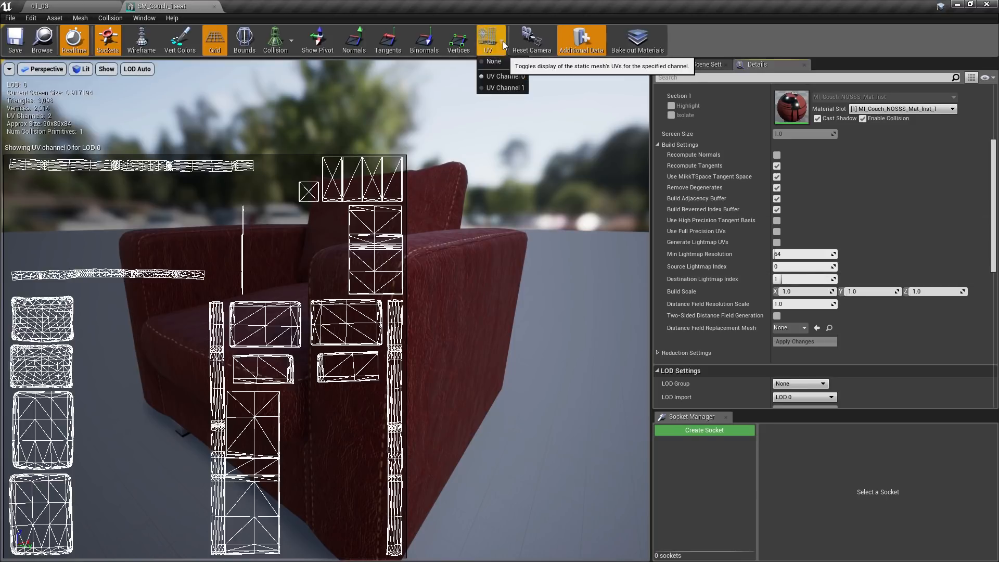
left_click(506, 88)
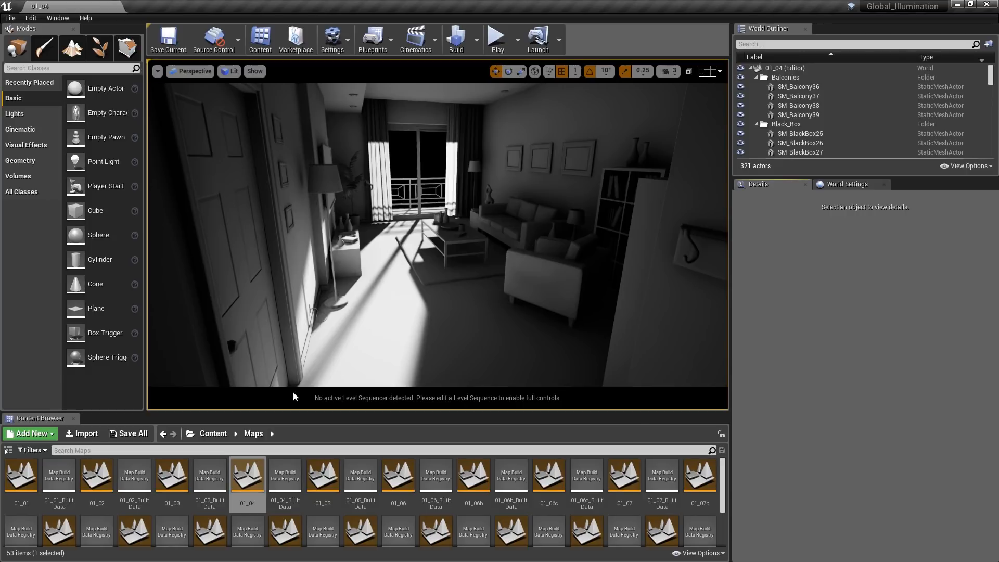
- Bring the Vase file from the project's FBX folder into the Content folder and open its FBX Import Options
left_click(213, 433)
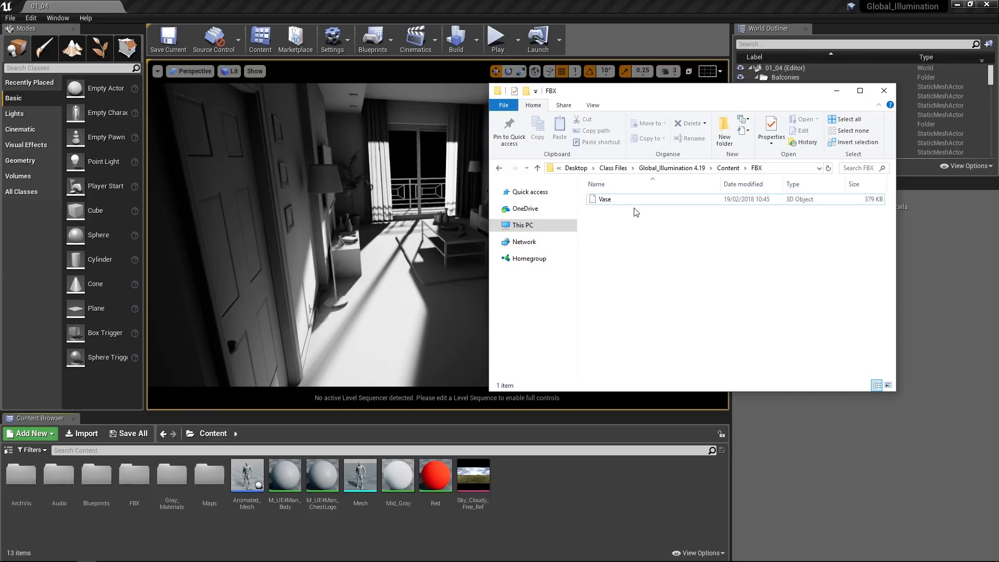
left_click_drag(605, 201, 594, 492)
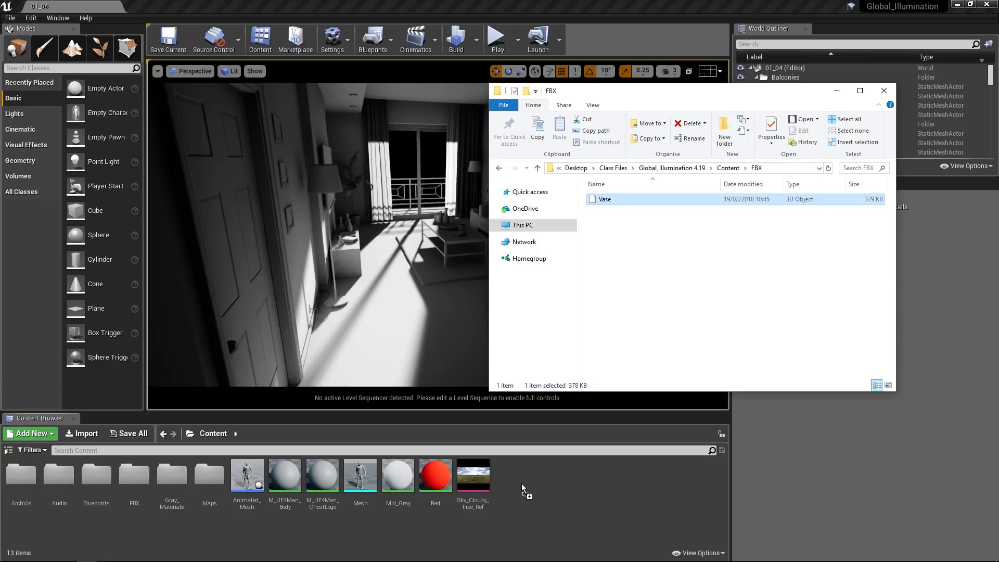
left_click_drag(522, 483, 522, 483)
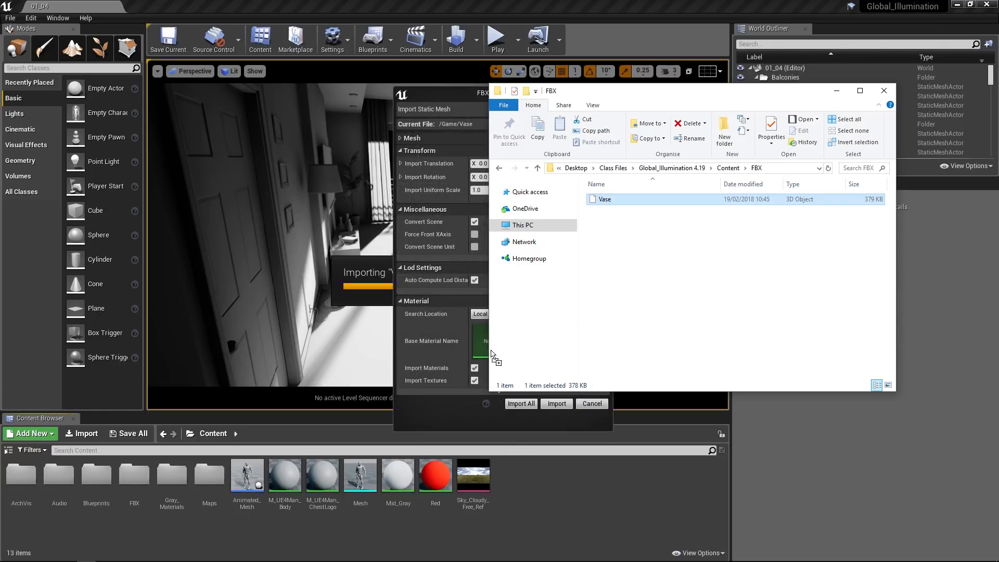
left_click(449, 92)
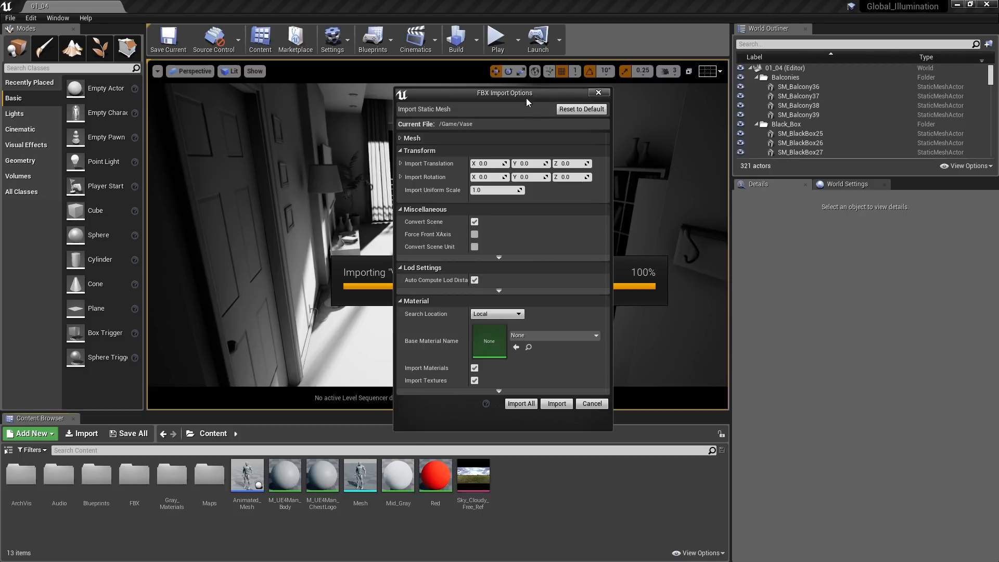
- Import the Vase mesh with Generate Lightmap UVs turned off and dismiss the message log
left_click(400, 138)
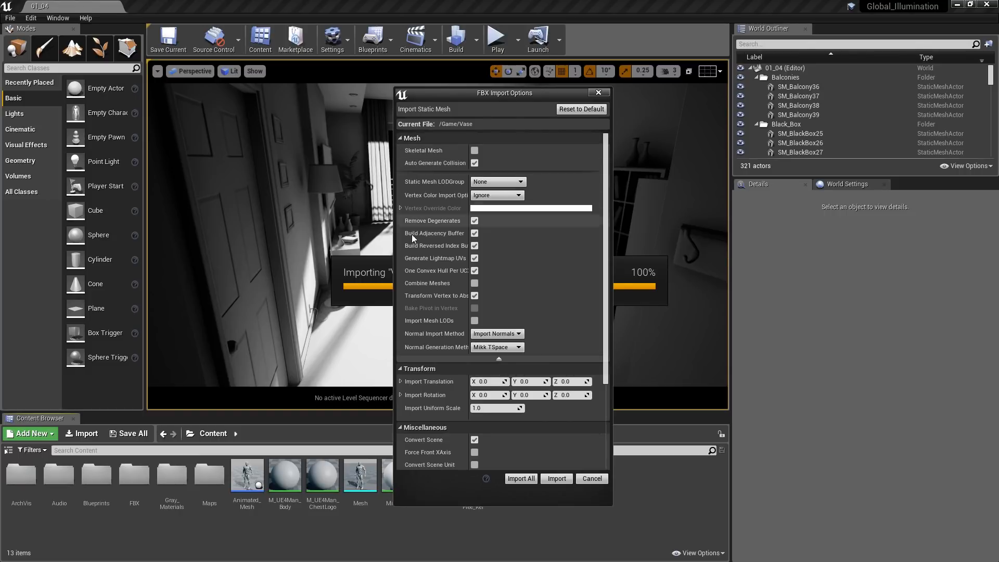
left_click(474, 259)
left_click(549, 478)
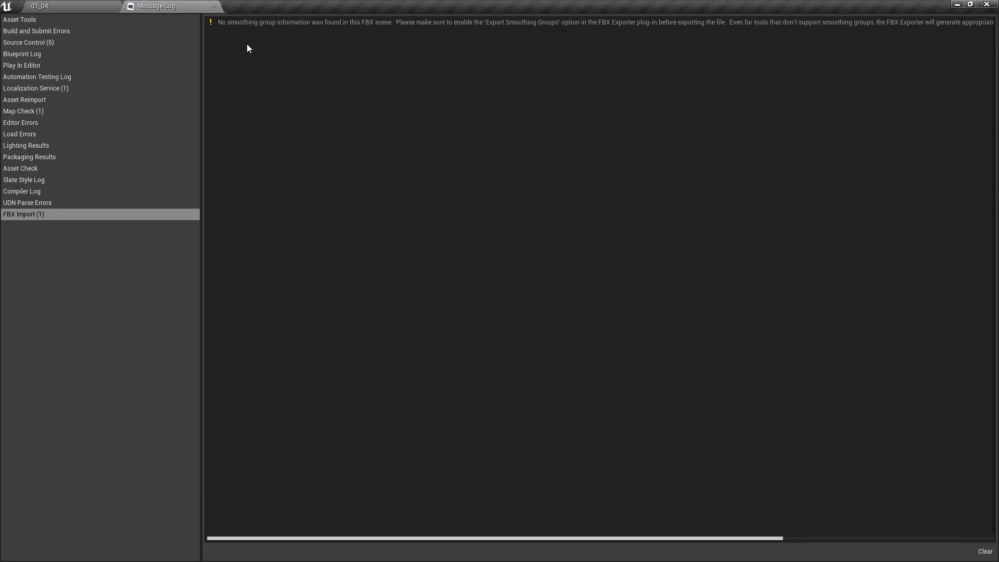
left_click(215, 7)
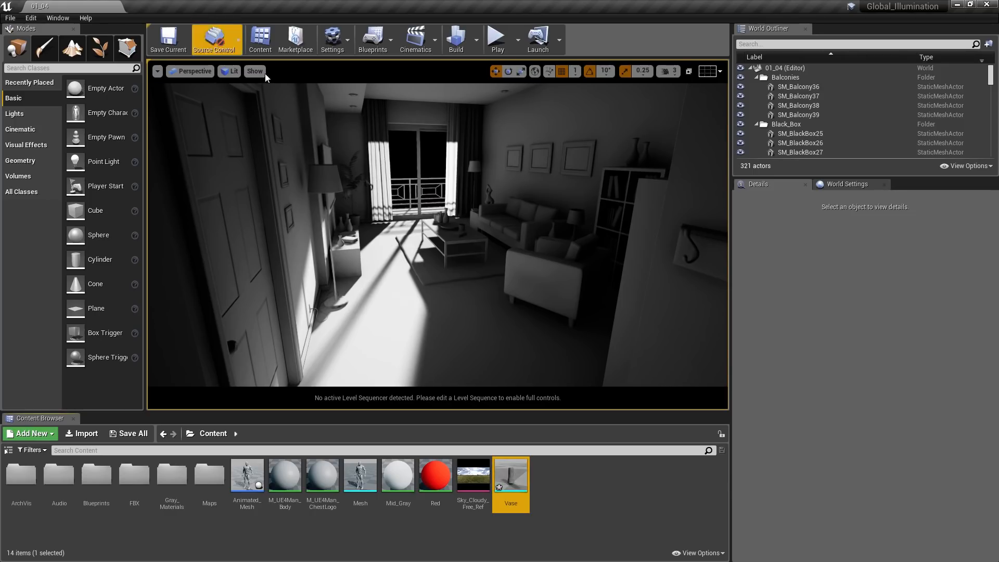
- Open the imported Vase mesh for editing and overlay its UV Channel 0 layout
double_click(513, 478)
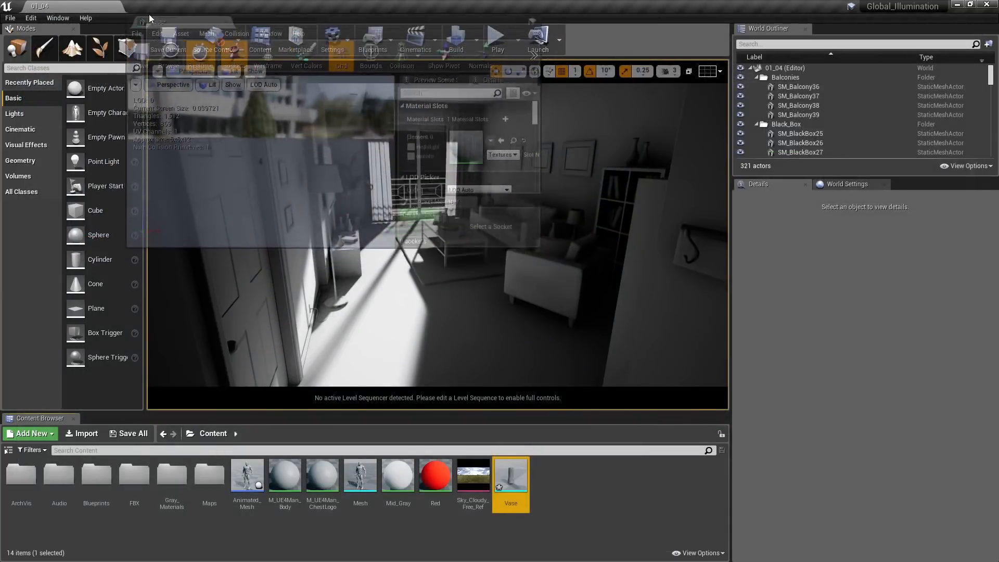
left_click(148, 7)
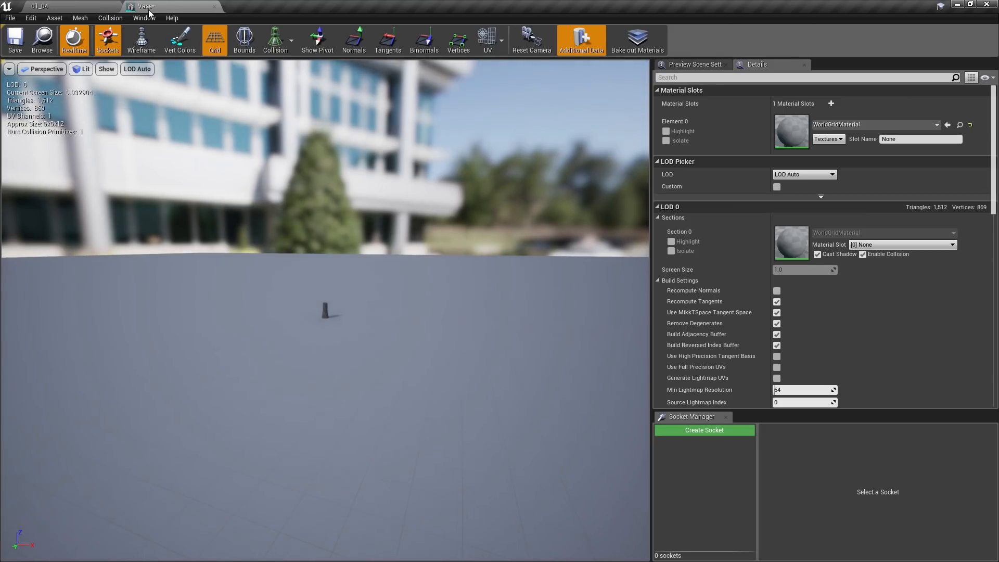
left_click(502, 40)
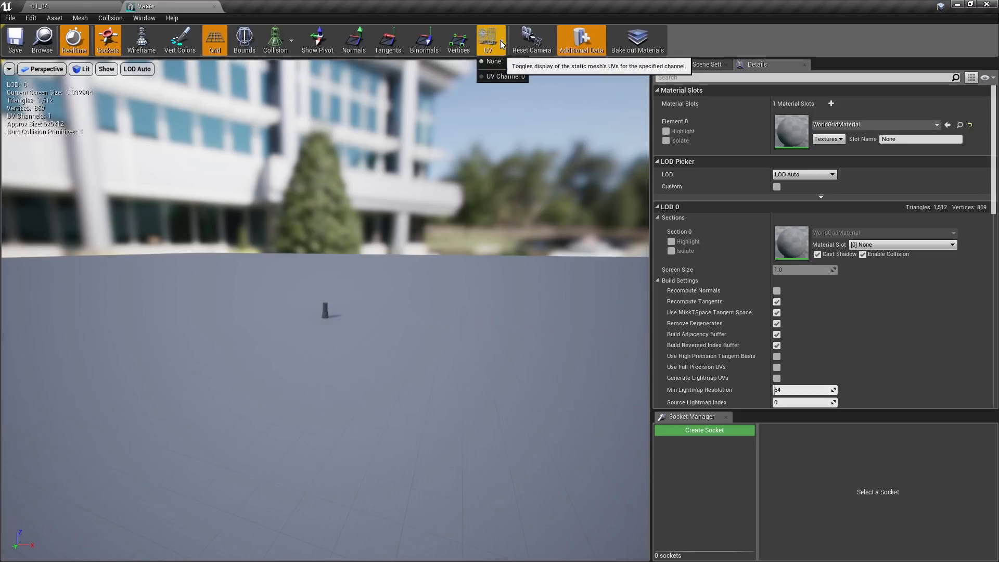
left_click(516, 77)
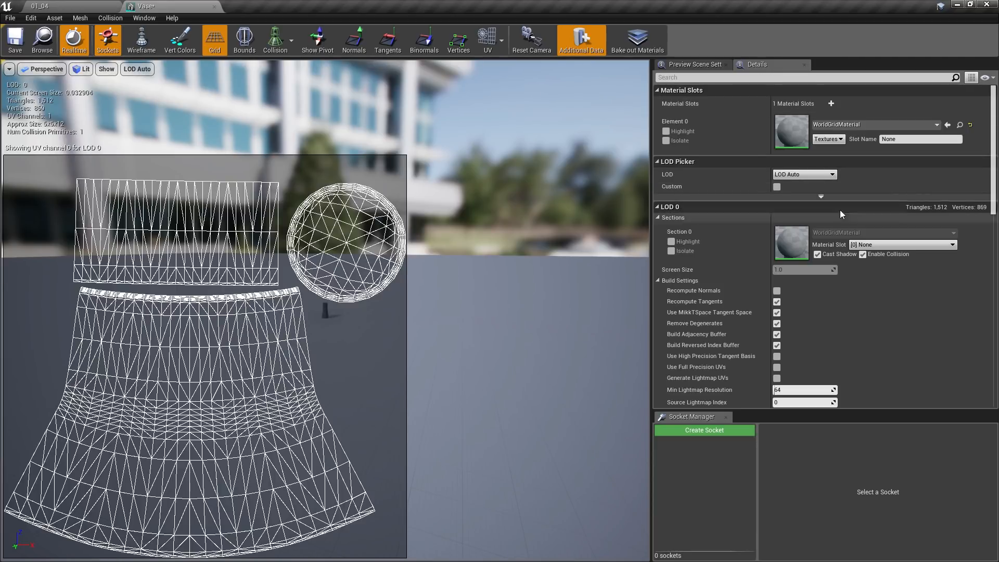
- Enable Generate Lightmap UVs in the vase's LOD 0 build settings, apply the change, and overlay UV Channel 1
left_click_drag(993, 155, 998, 194)
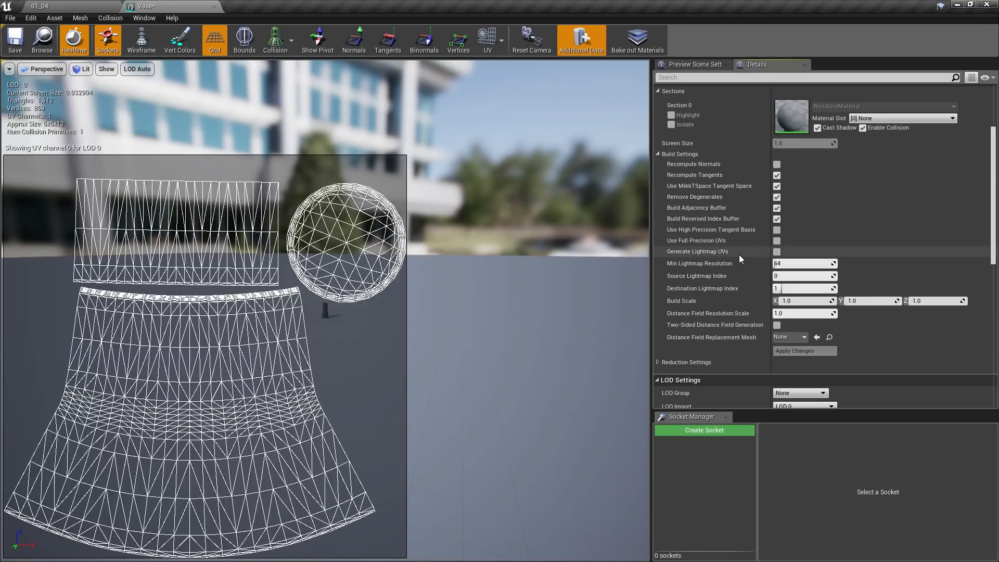
left_click(777, 252)
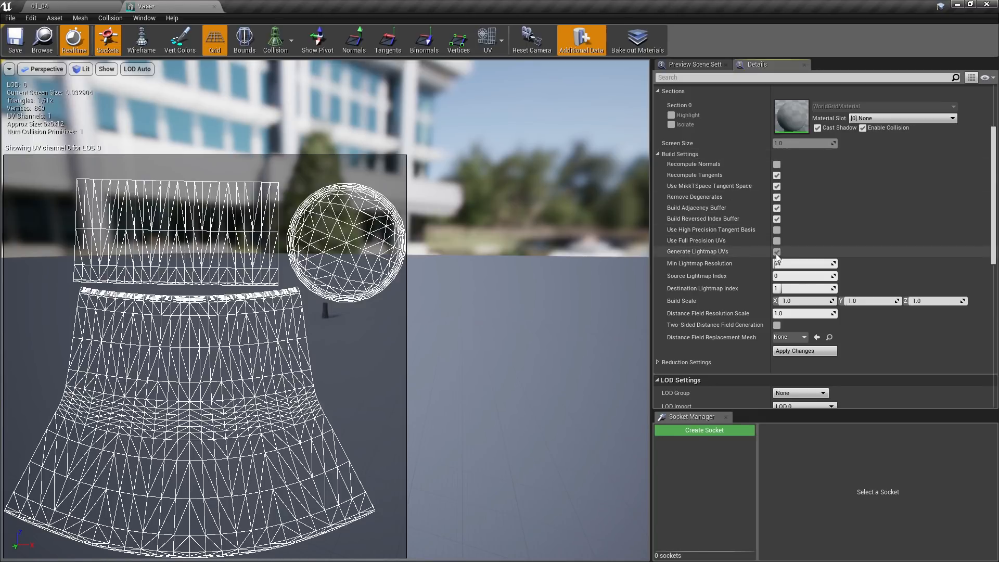
left_click(793, 352)
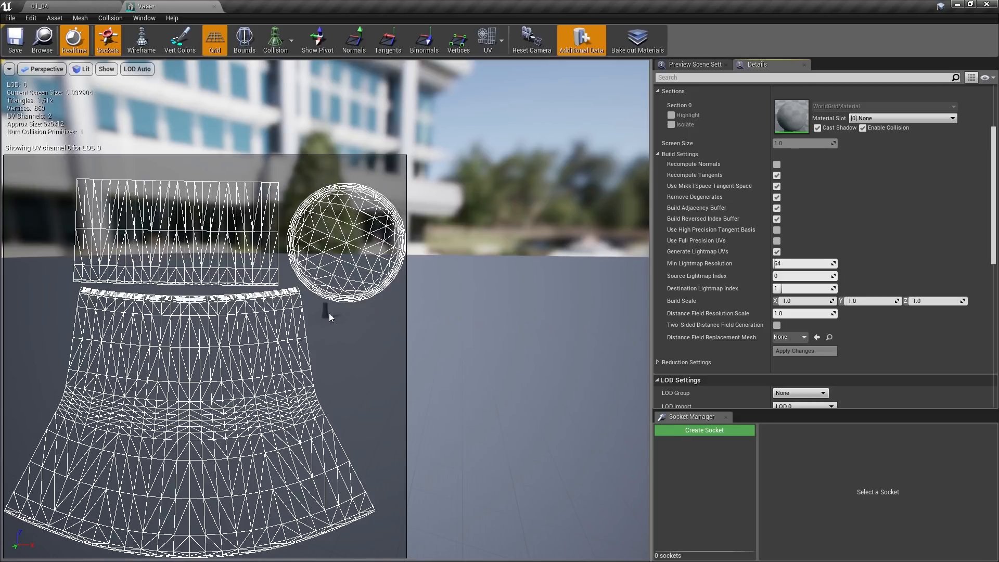
left_click(500, 35)
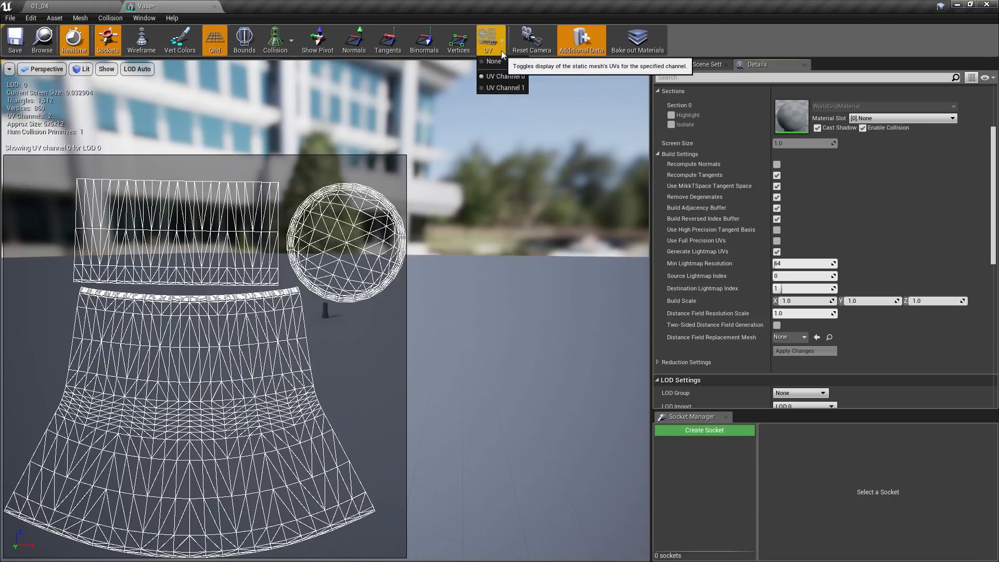
left_click(502, 88)
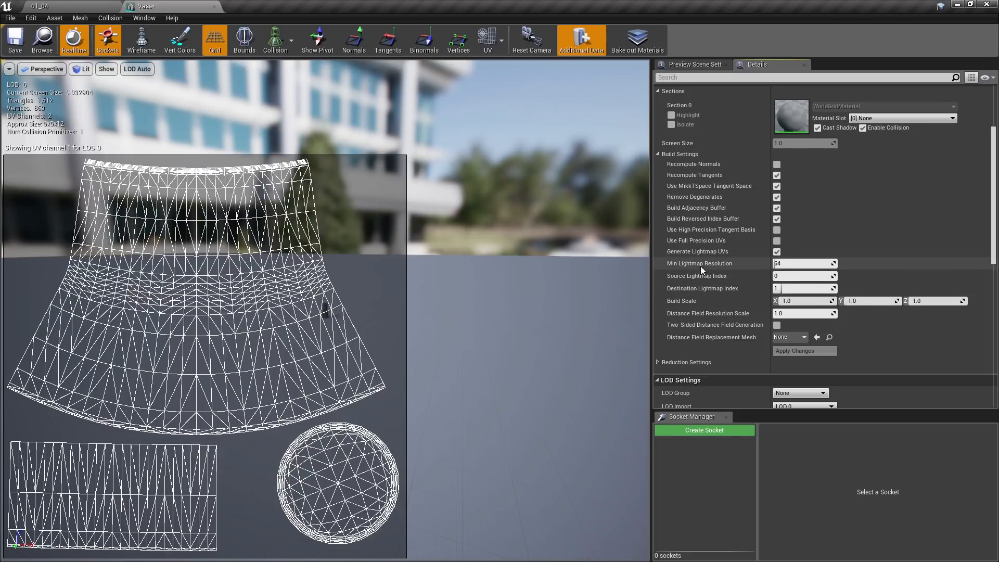
- Set the vase's Min Lightmap Resolution to 1024 and apply the change to its build settings
left_click(797, 263)
type("1024")
key("Return")
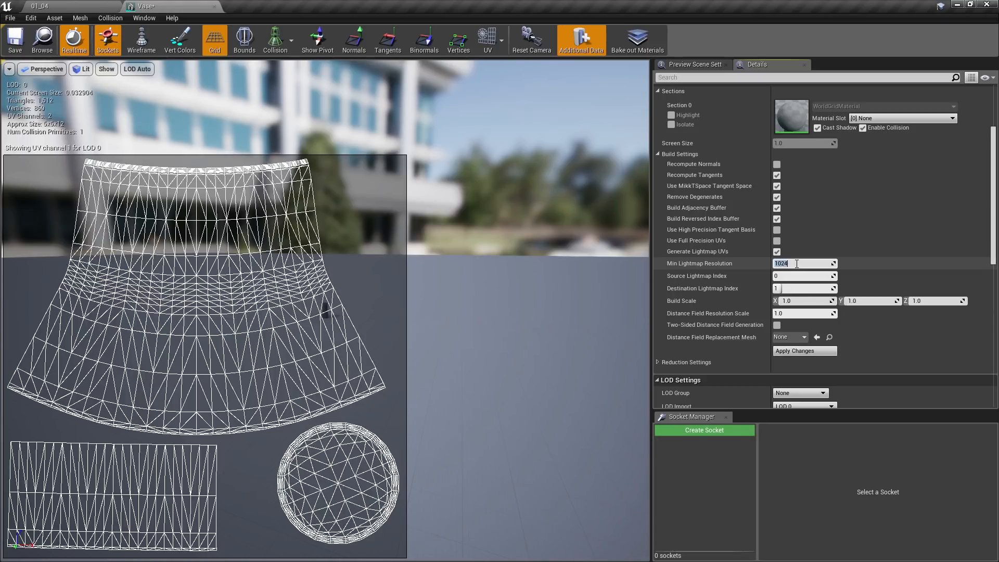
left_click(802, 352)
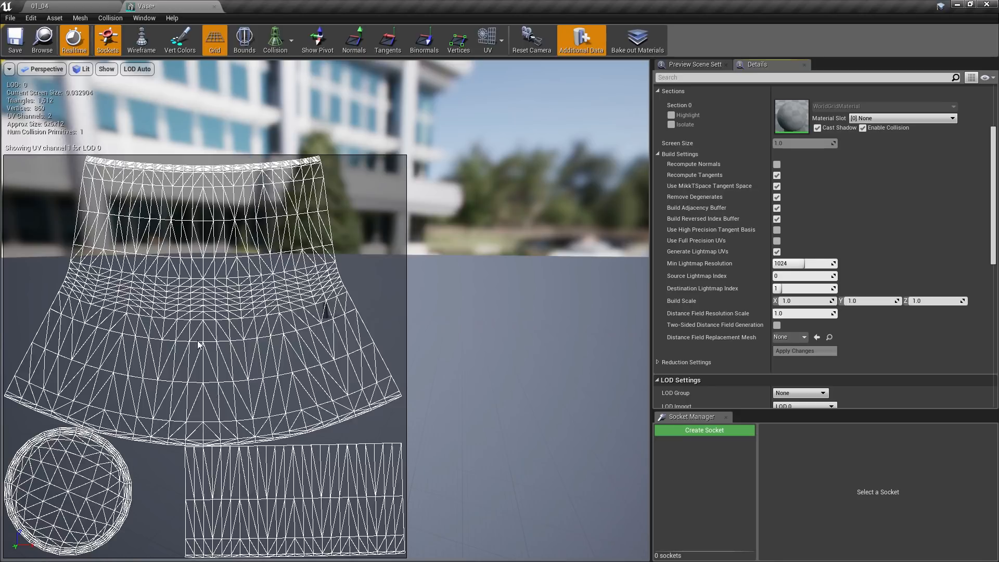
- Place the Vase on the sunlit floor of level 01_04 and, with a snap size of 1, raise it to Z 6.0
left_click(80, 8)
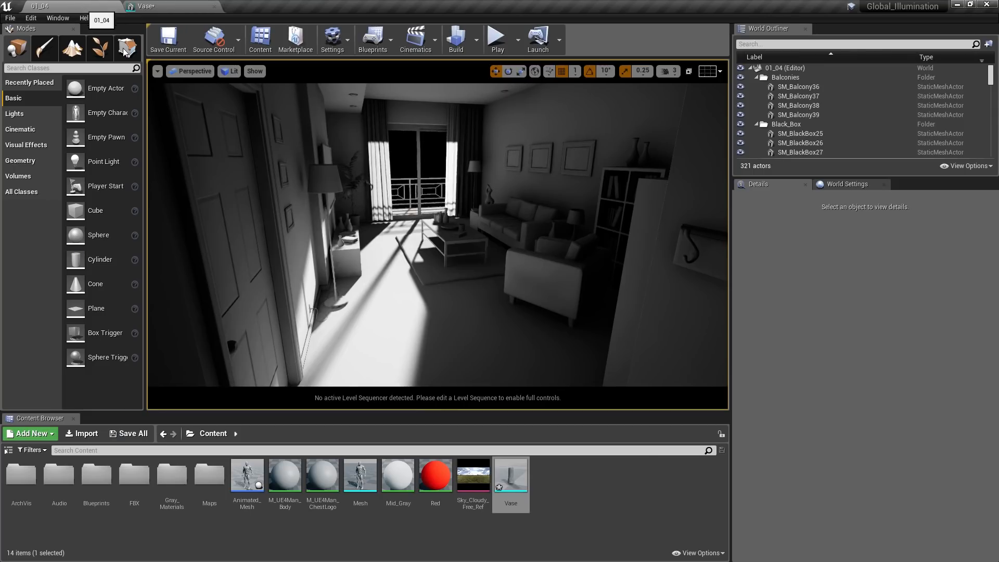
left_click_drag(419, 346, 388, 316)
left_click(578, 76)
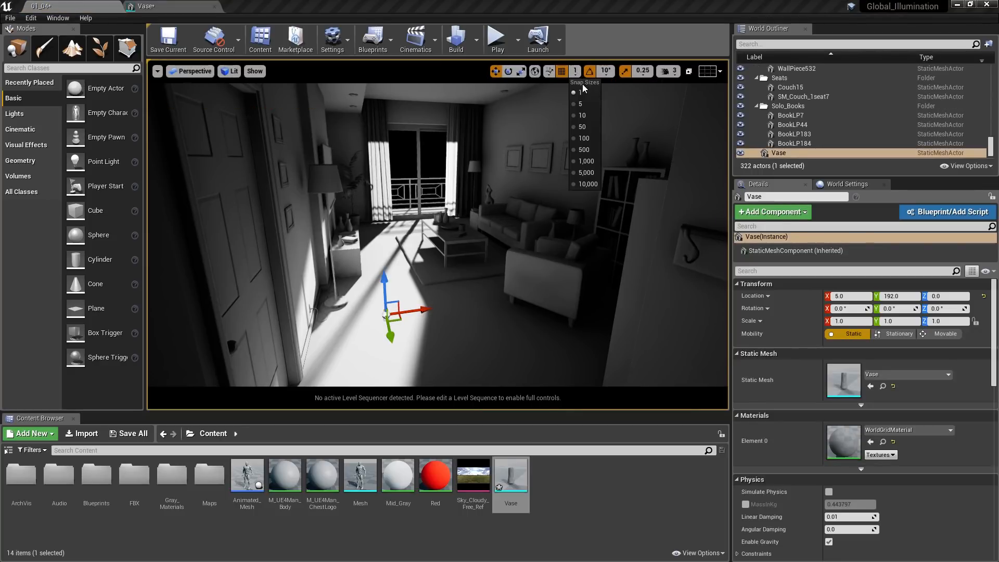
left_click(579, 92)
left_click_drag(386, 283, 391, 279)
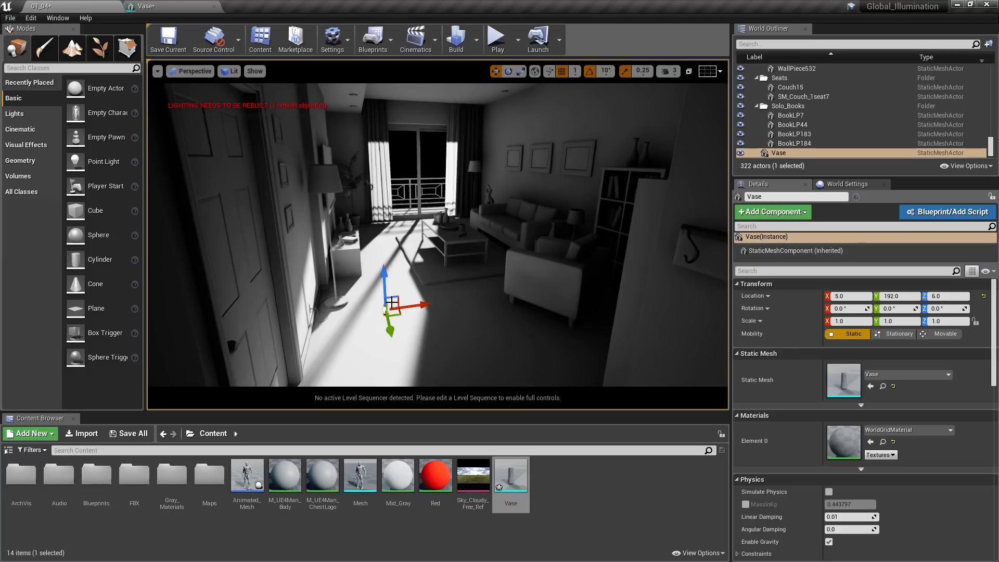
- Focus on the placed vase and override its light map resolution with a value of 128
key("f")
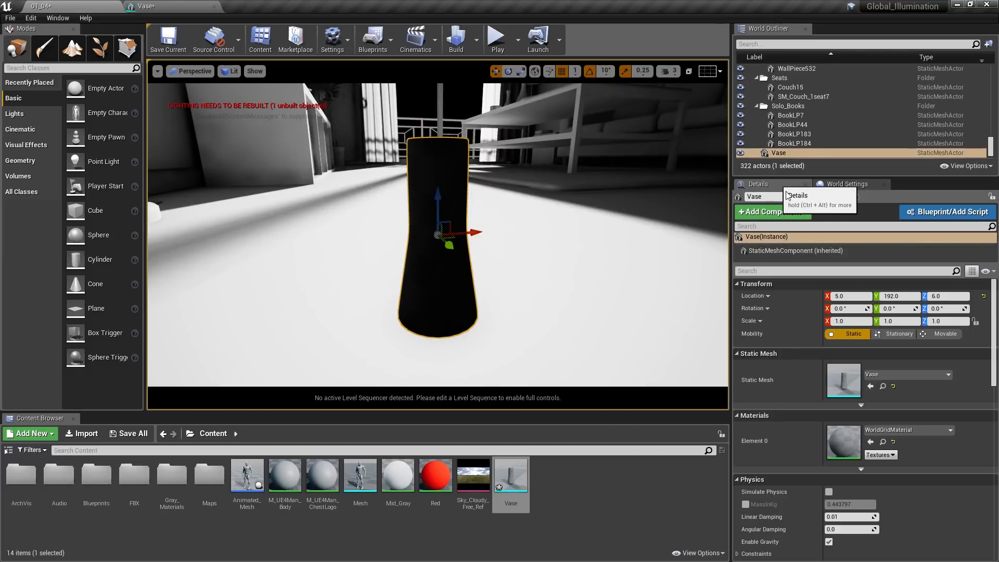
scroll(995, 331, "down", 3)
left_click_drag(995, 331, 993, 428)
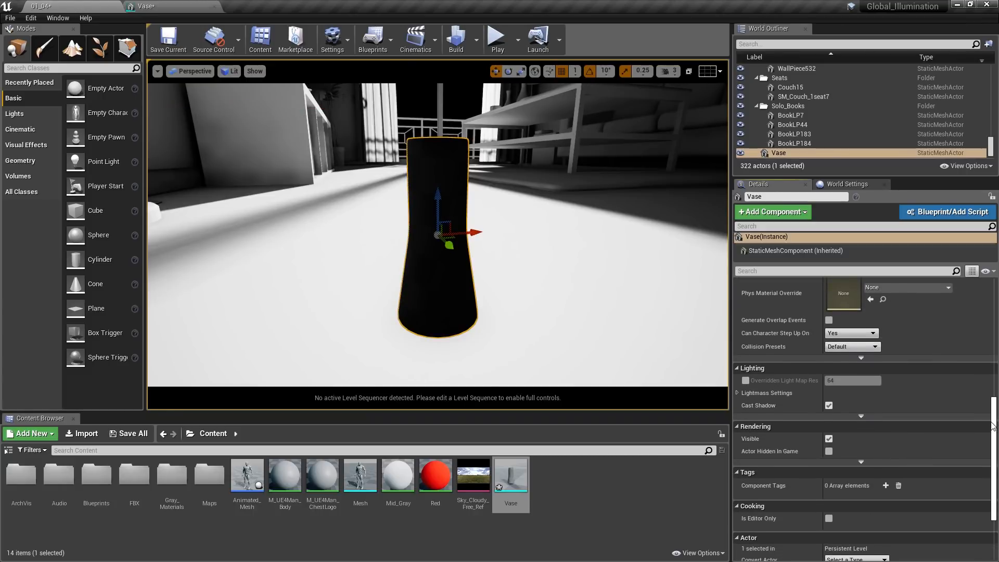
left_click(745, 381)
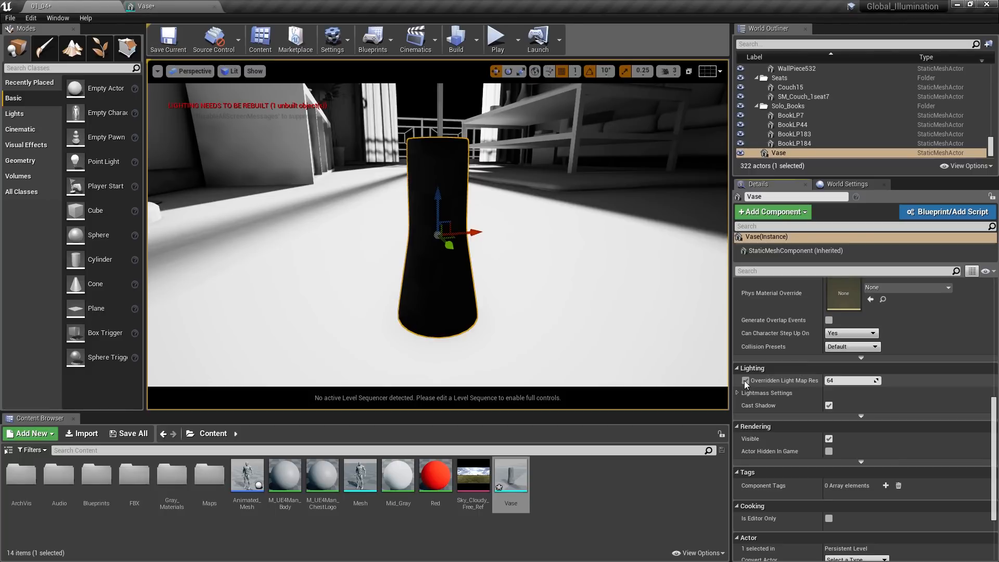
left_click(847, 380)
type("128")
key("Return")
right_click_drag(665, 310, 665, 311)
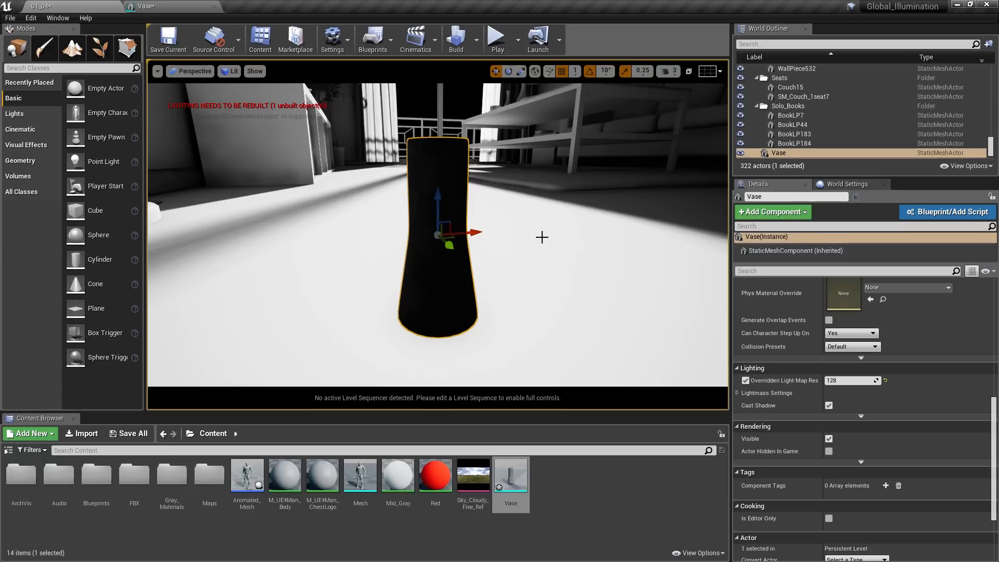
- Check the living room wall's light map resolution for comparison and set the vase's Overridden Light Map Res to 16
key("1")
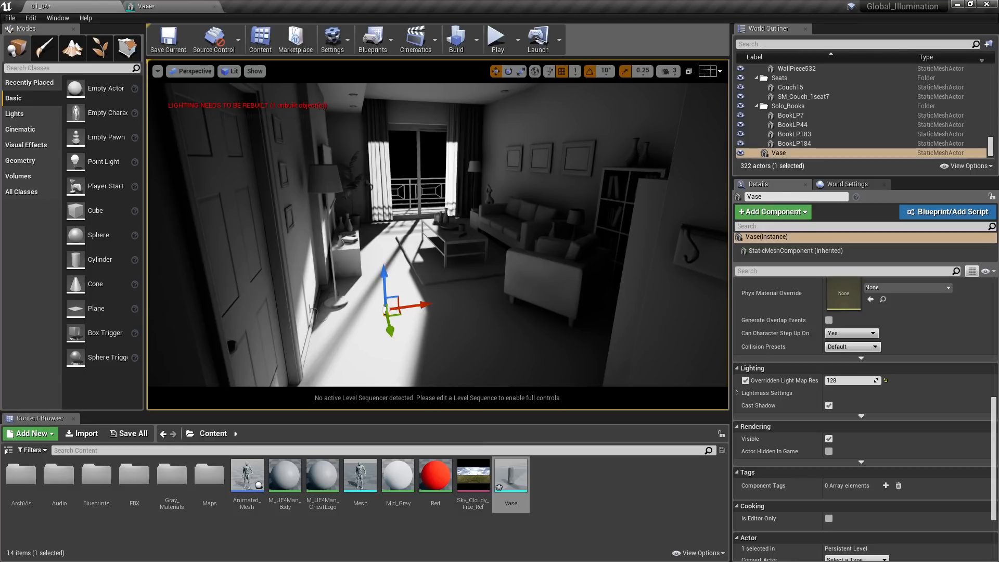
left_click(536, 130)
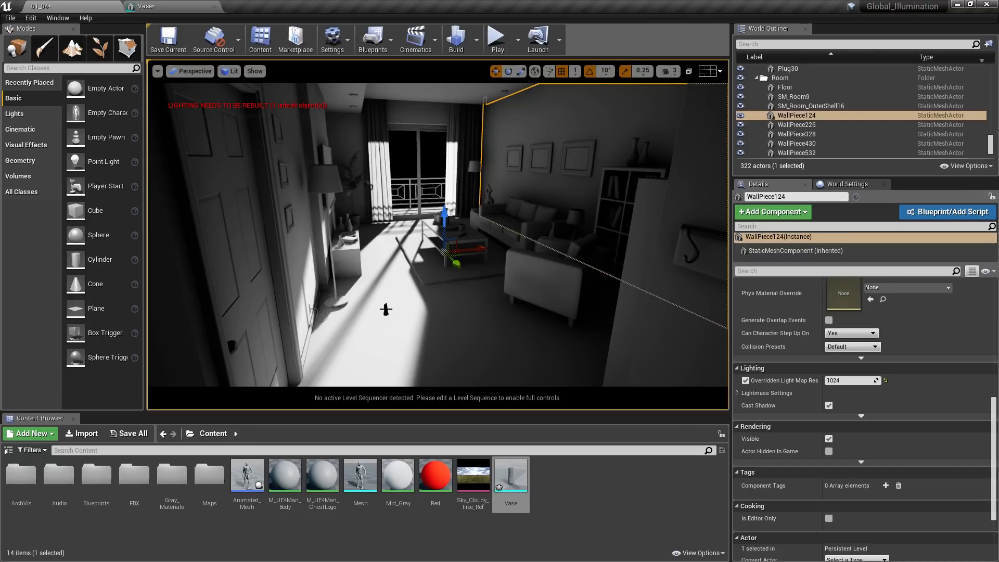
left_click(386, 310)
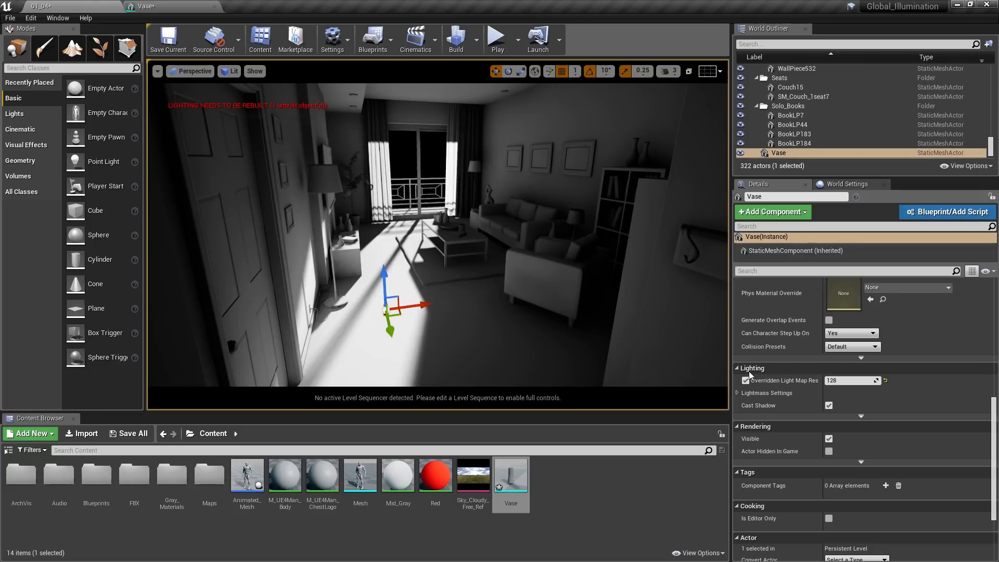
left_click(854, 381)
type("8")
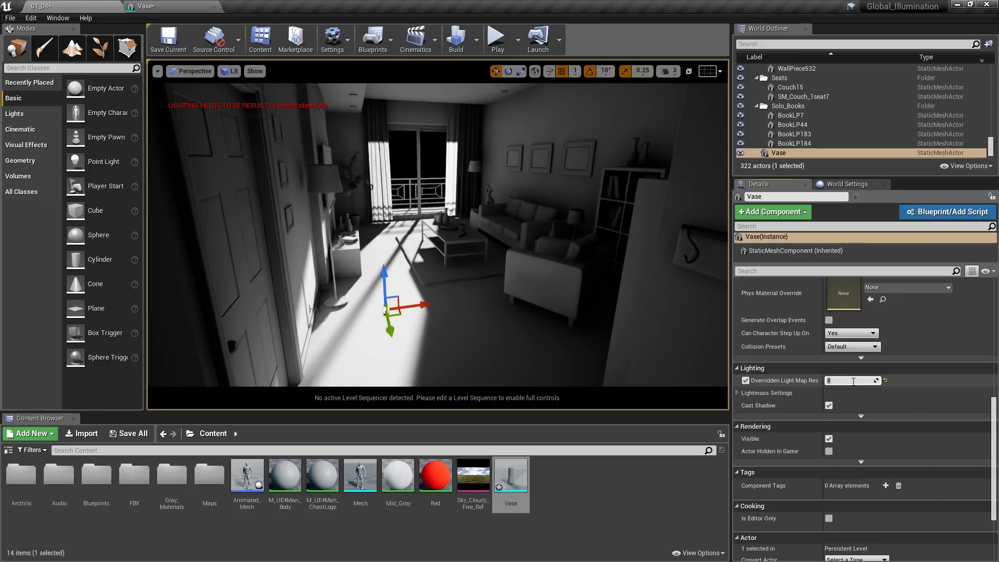
type("6")
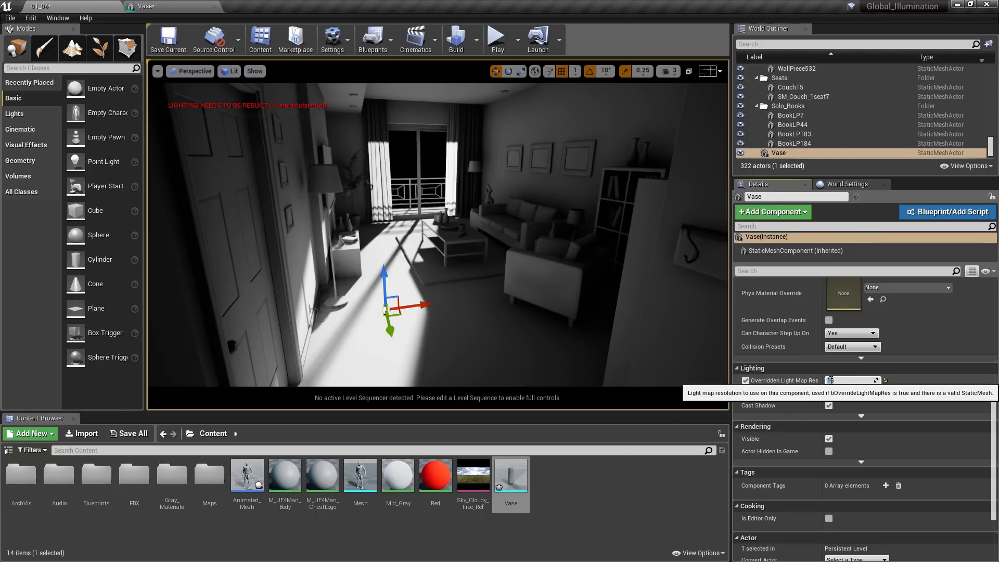
- Switch to the browser and read the Unreal documentation on lightmap unwrapping, comparing the crate's old and new mesh UVs
left_click(171, 11)
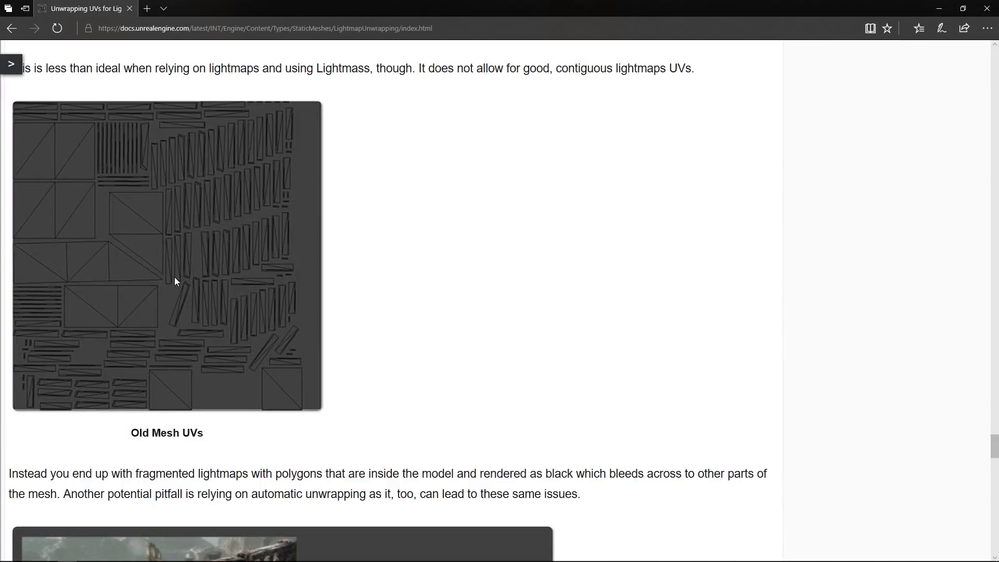
scroll(175, 281, "down", 8)
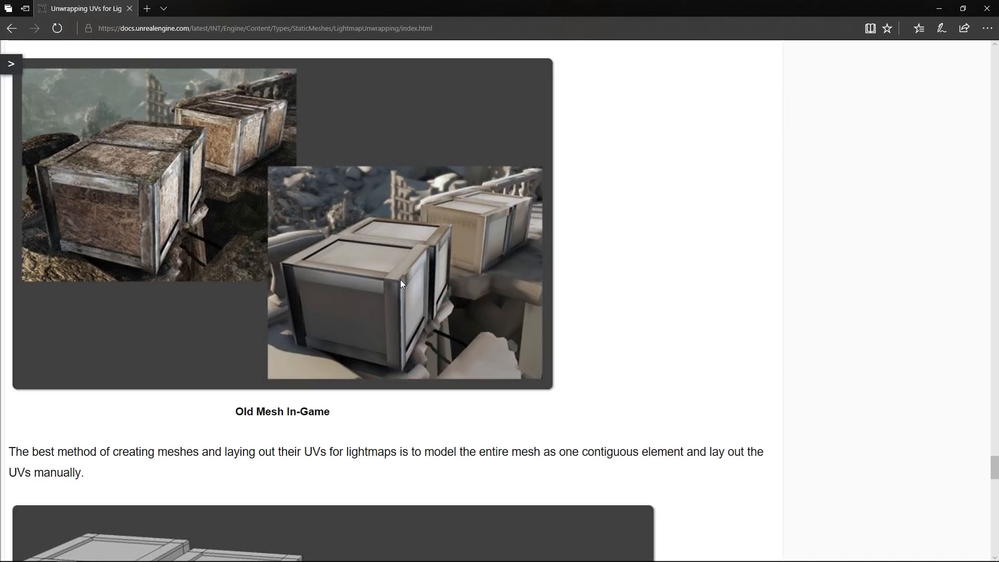
scroll(401, 284, "down", 15)
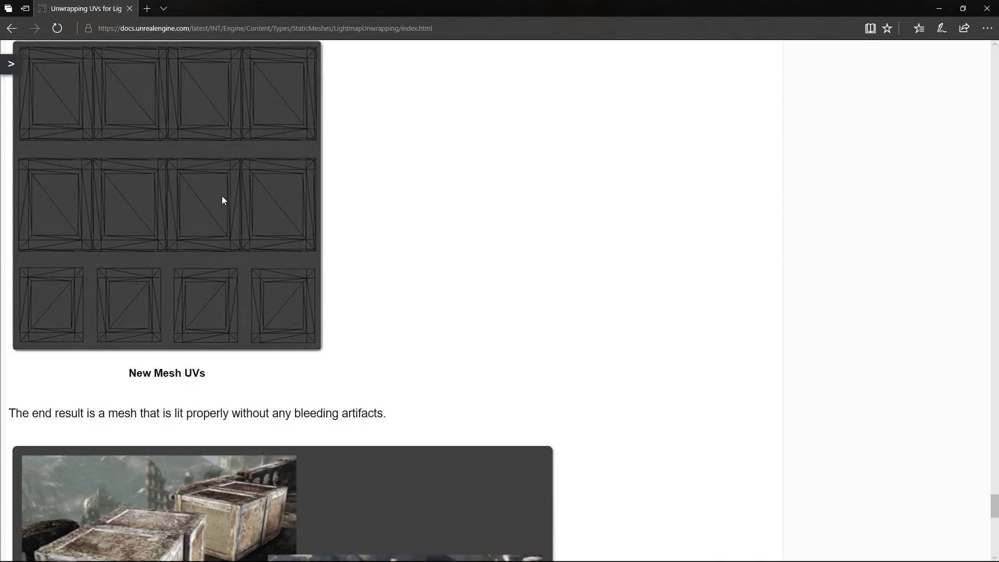
scroll(222, 200, "down", 7)
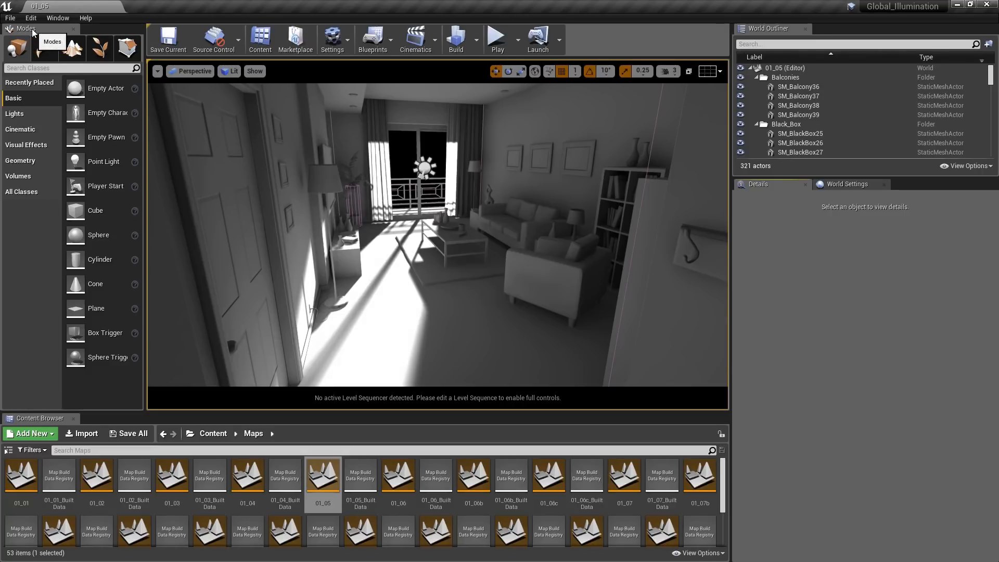
- Search the placeable volumes for "light mass" and place a Lightmass Importance Volume in the living room of level 01_05
left_click(28, 177)
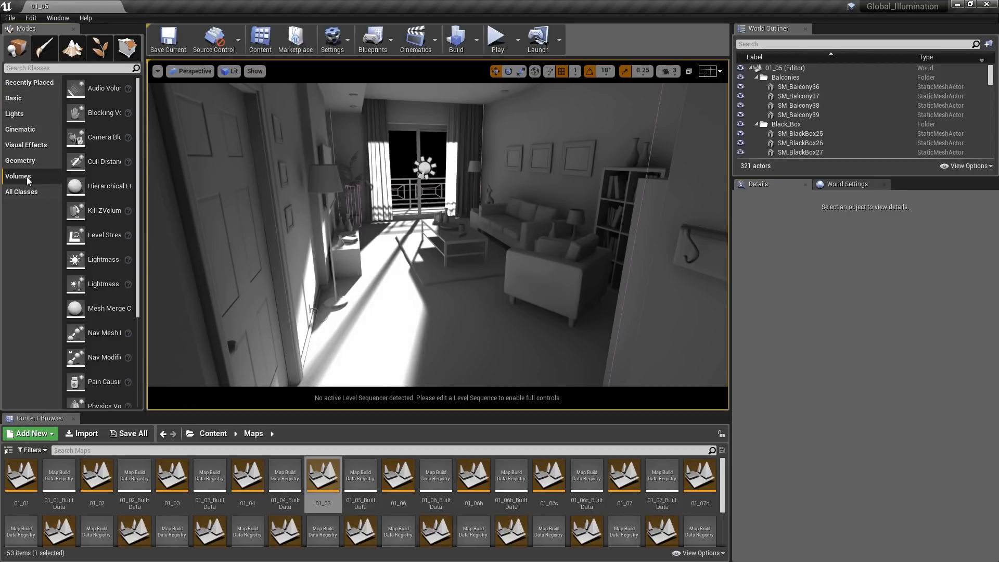
left_click(58, 69)
type("light mass")
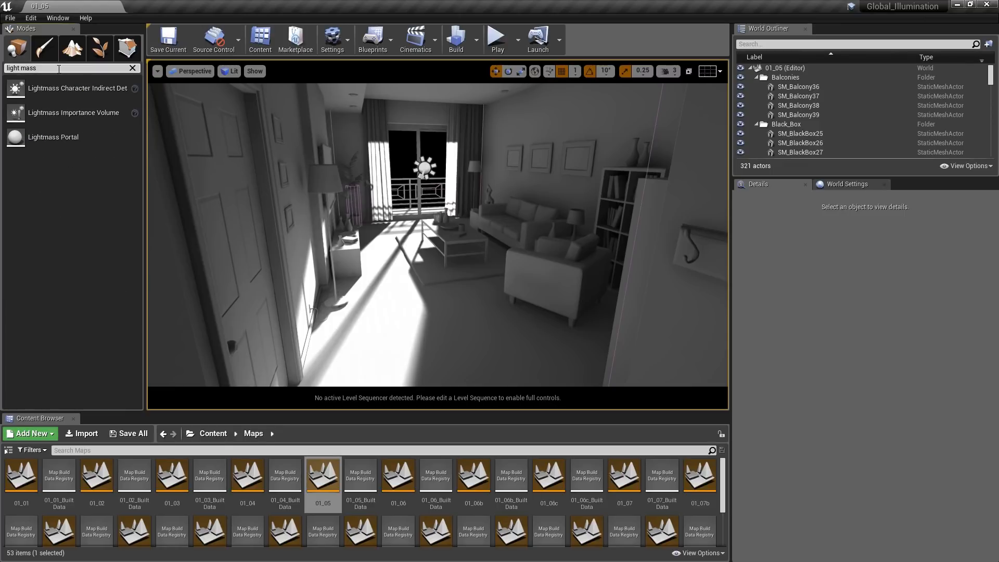
left_click_drag(78, 113, 451, 236)
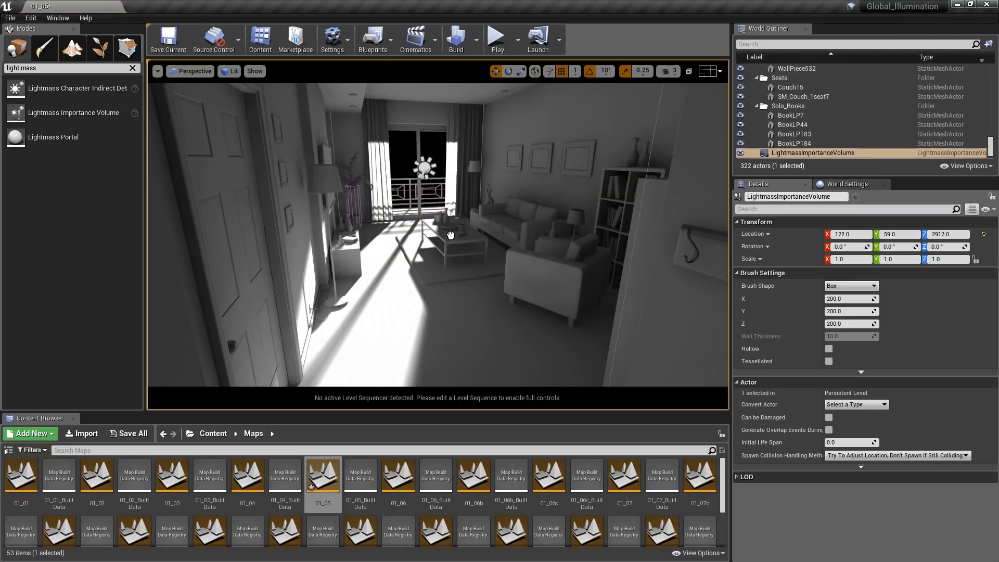
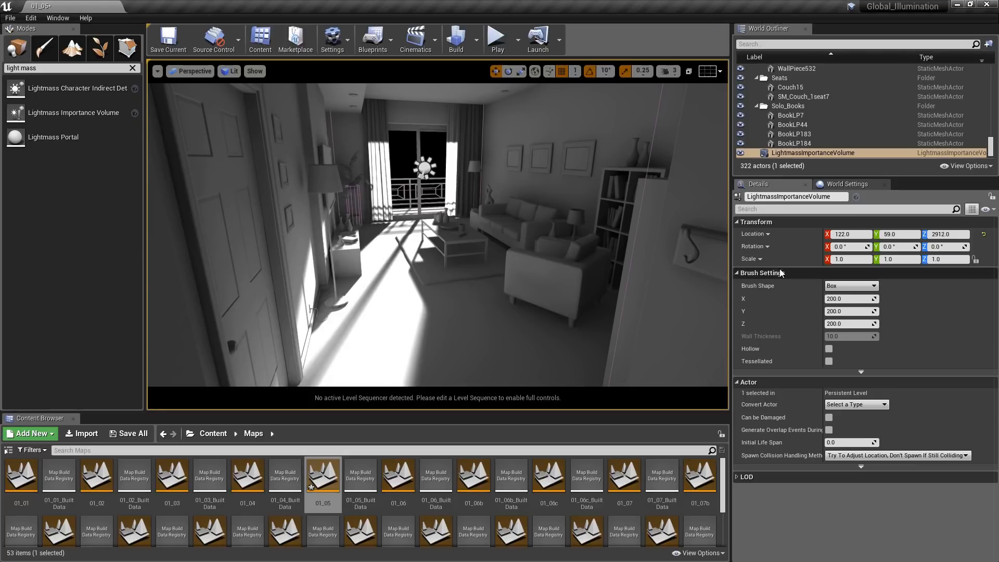
- Position the Lightmass Importance Volume at location X 130, Y 0, Z 150
left_click(854, 234)
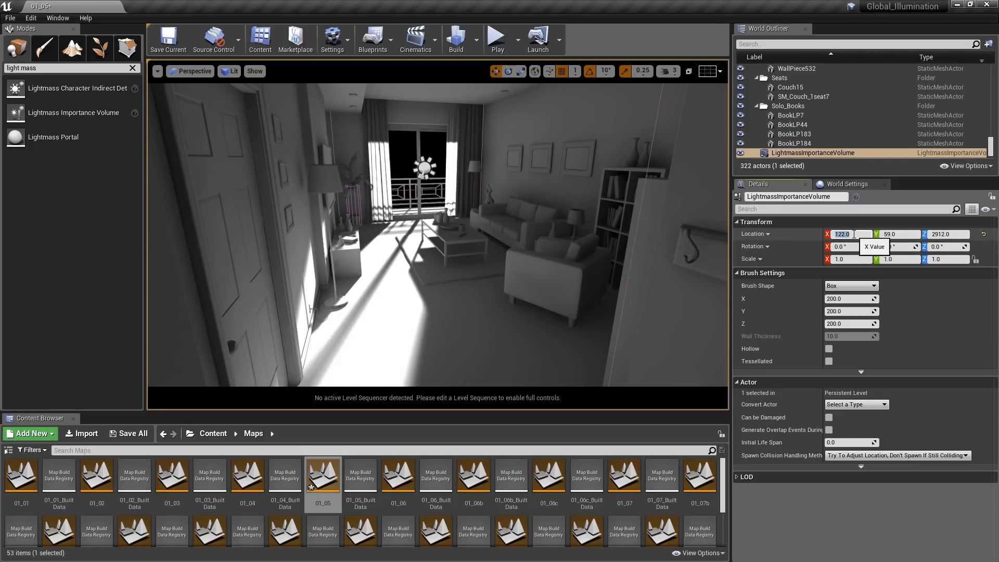
type("130")
key("Return")
left_click(896, 234)
type("0")
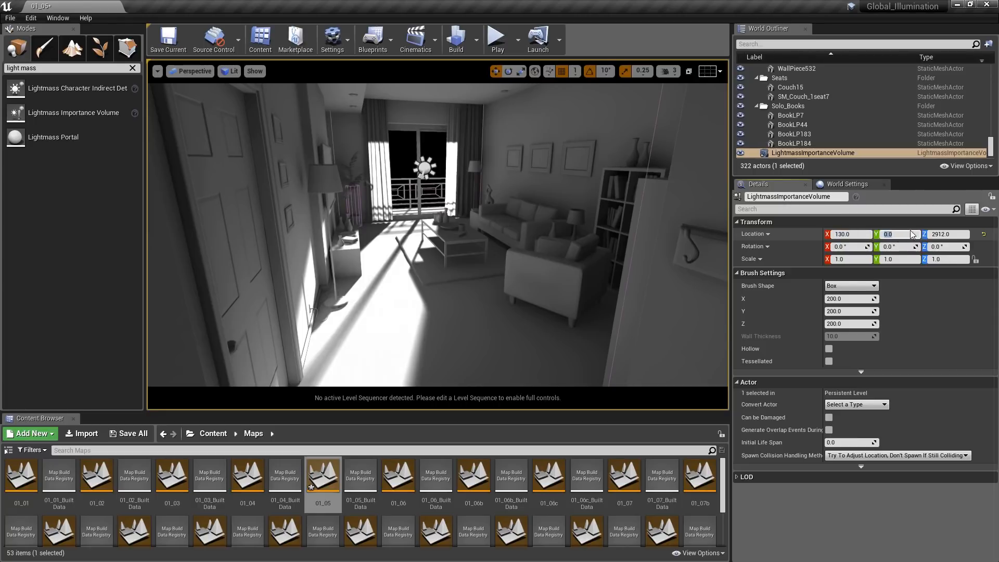
key("Return")
left_click(947, 235)
type("150")
key("Return")
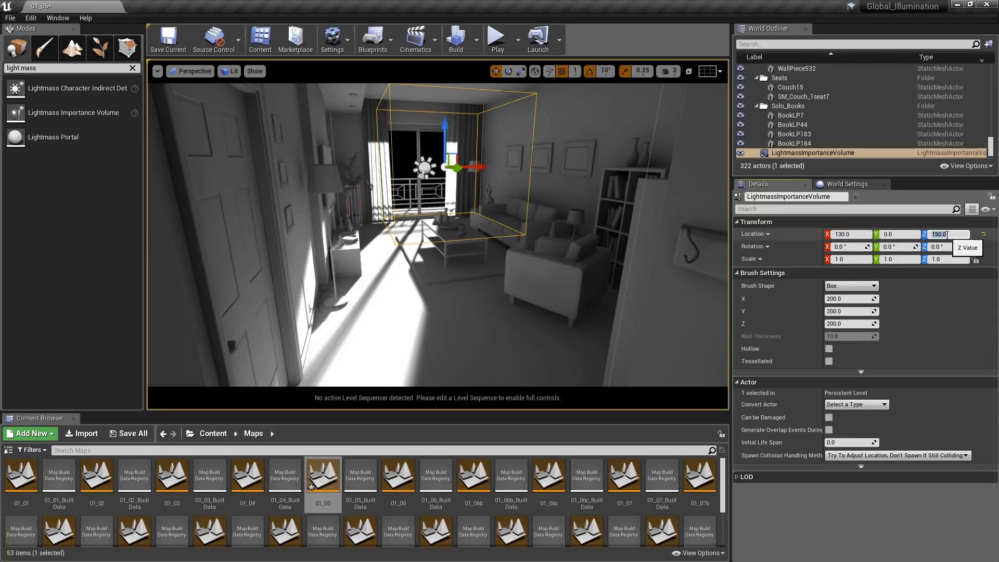
- Scale the Lightmass Importance Volume to X 4, Y 7, Z 2 and rebuild the level's lighting only
left_click(852, 259)
type("4")
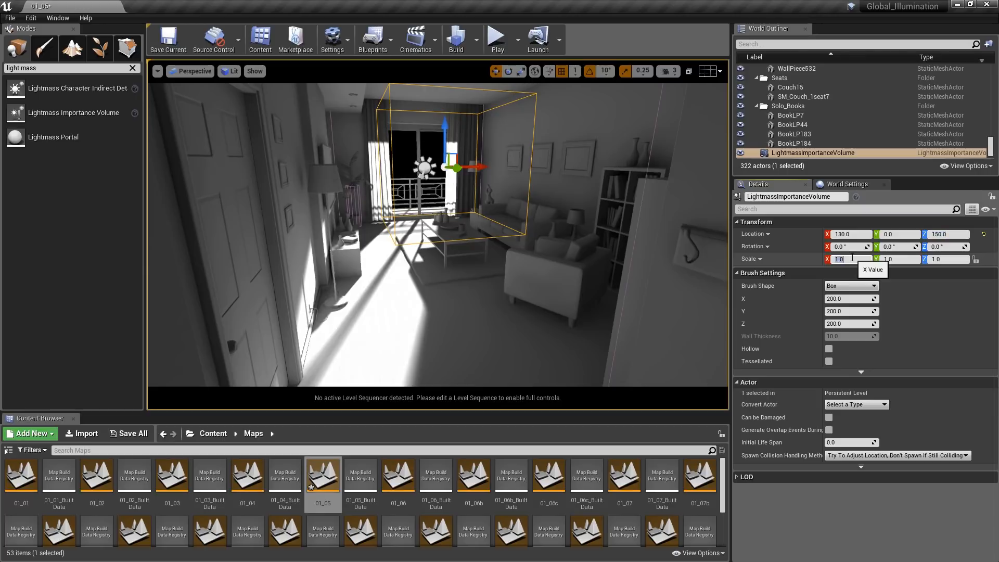
key("Return")
left_click(894, 259)
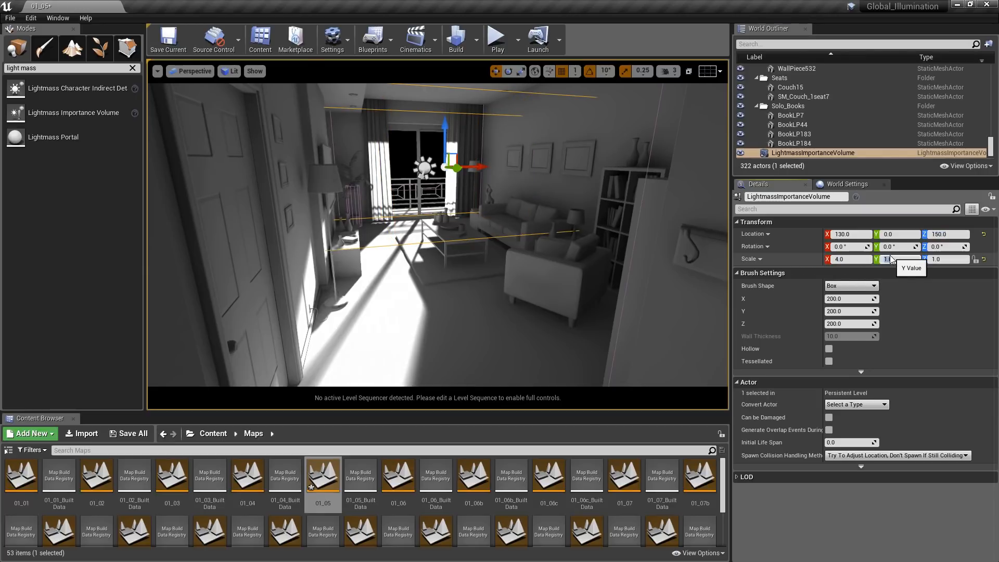
type("7")
key("Return")
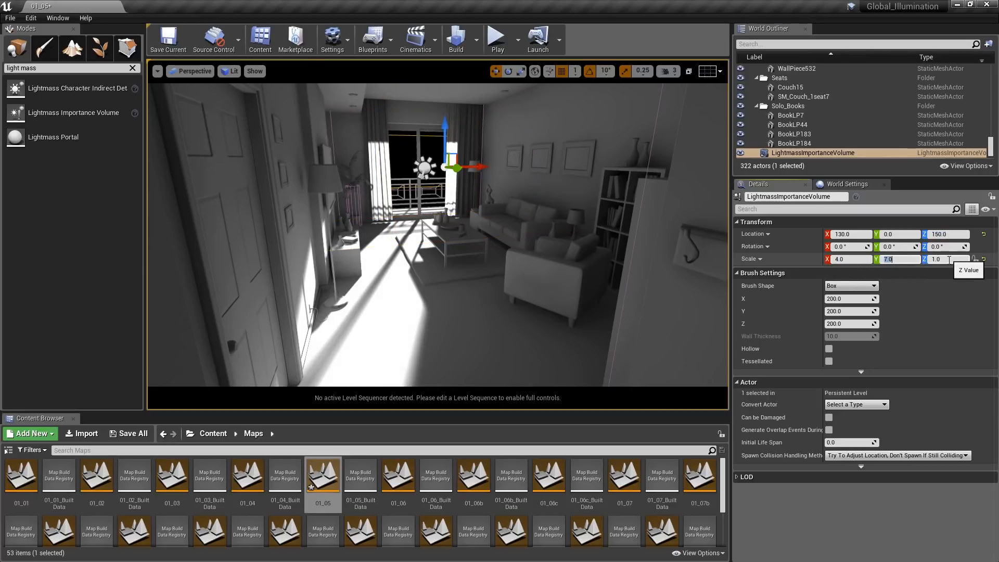
left_click(949, 260)
type("2")
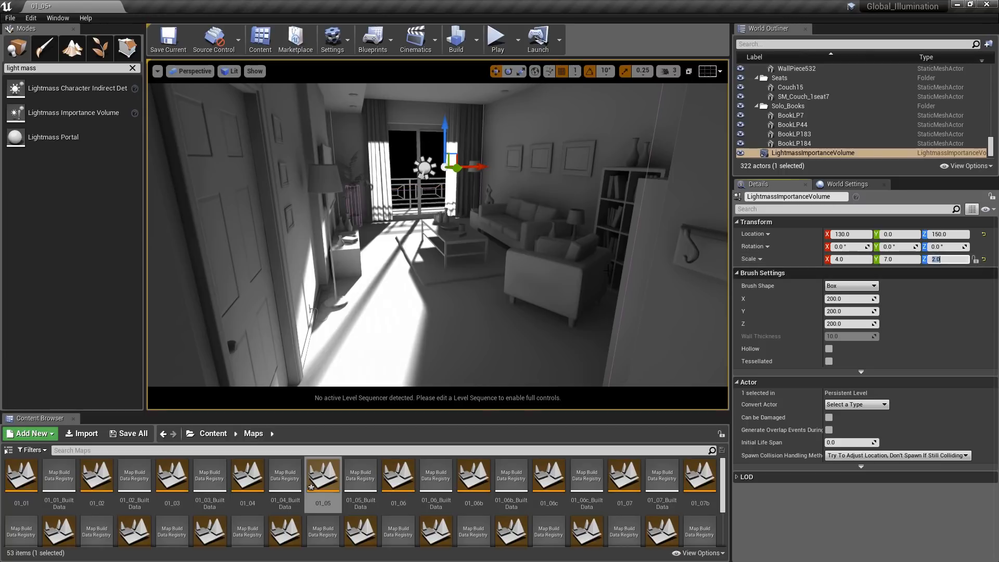
key("Return")
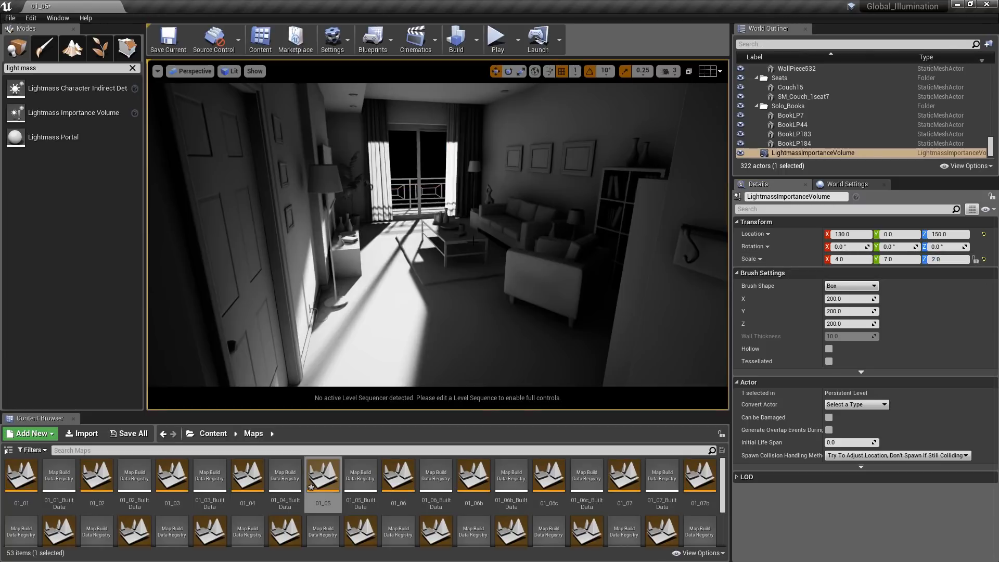
left_click(476, 39)
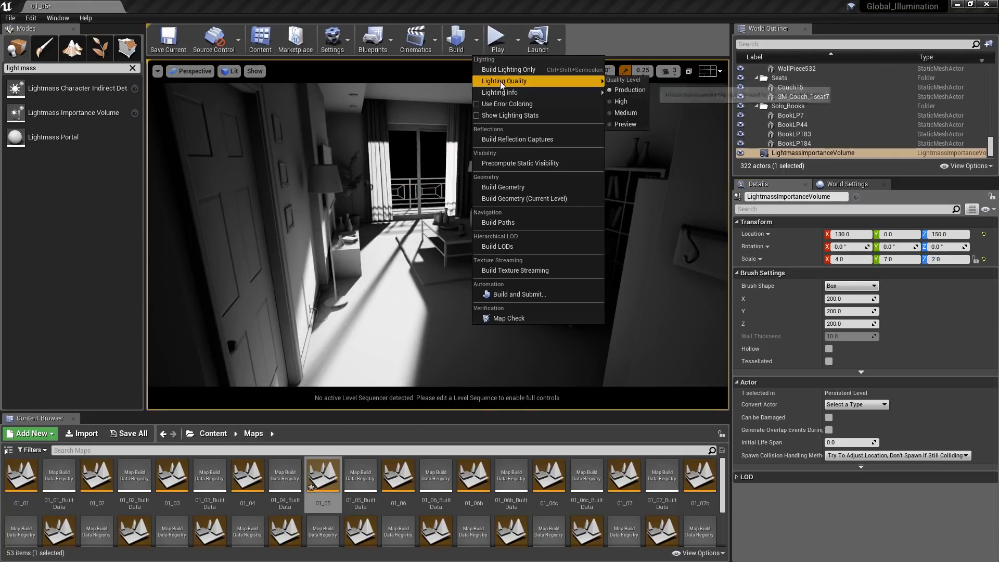
left_click(529, 73)
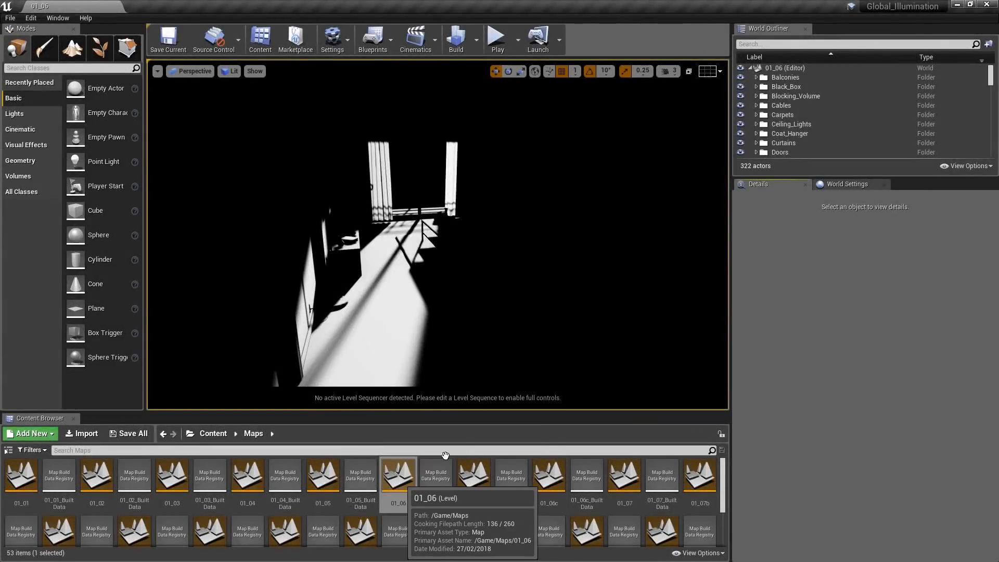
- In level 01_06's Lightmass world settings, set Num Indirect Lighting Bounces to 1 and build the lighting
left_click(866, 187)
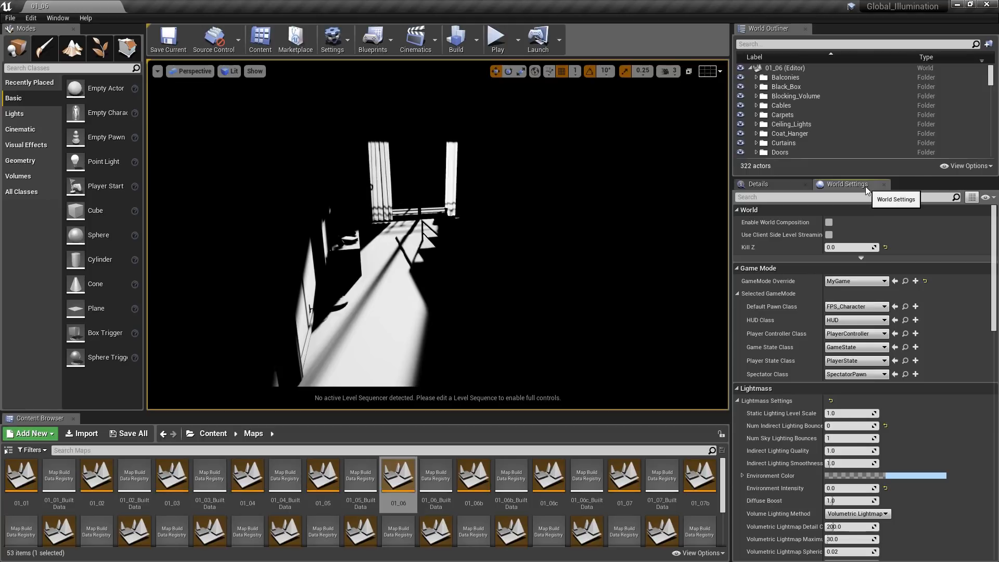
left_click_drag(994, 233, 994, 285)
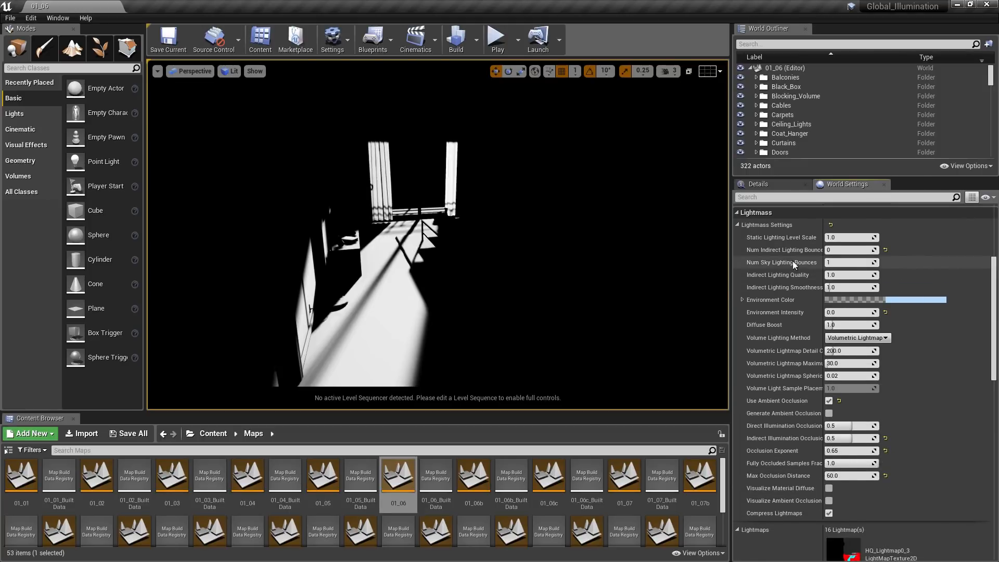
mouse_move(760, 253)
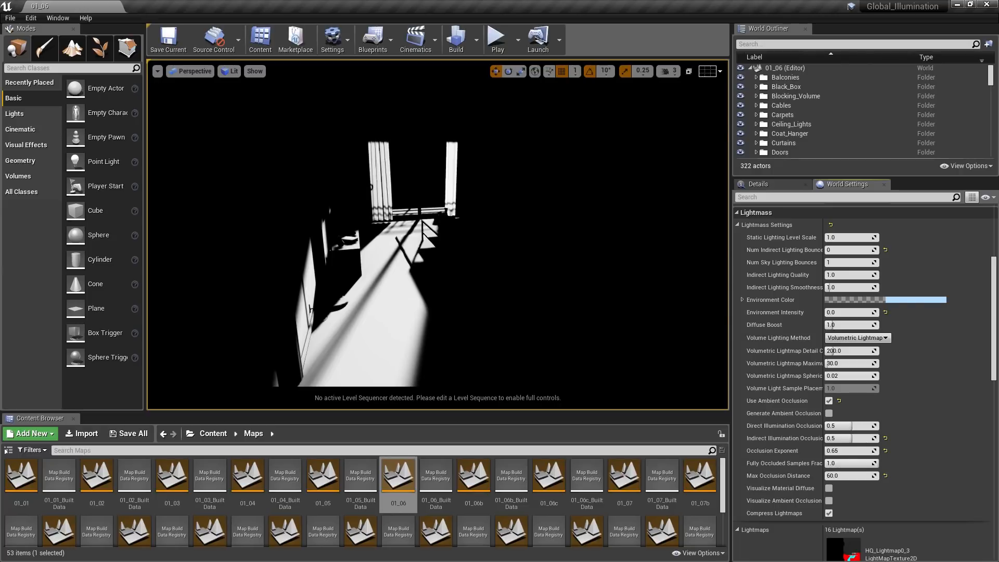
left_click(834, 249)
type("1")
key("Return")
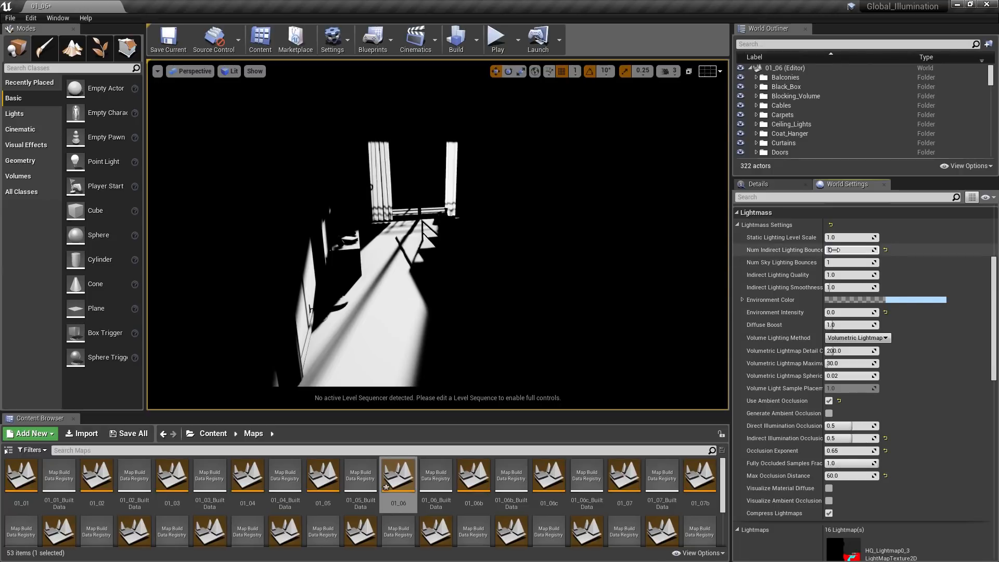
left_click(477, 36)
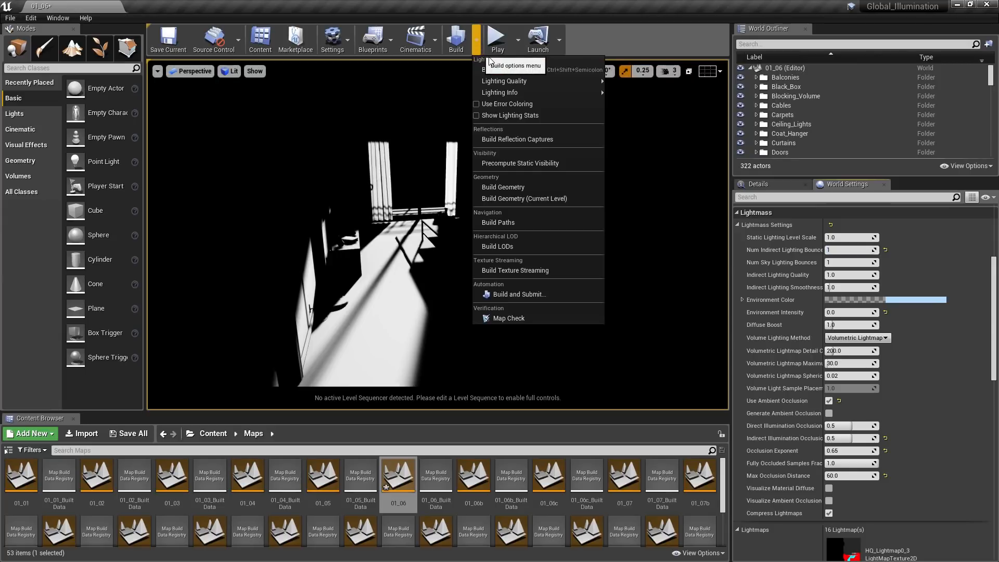
left_click(496, 71)
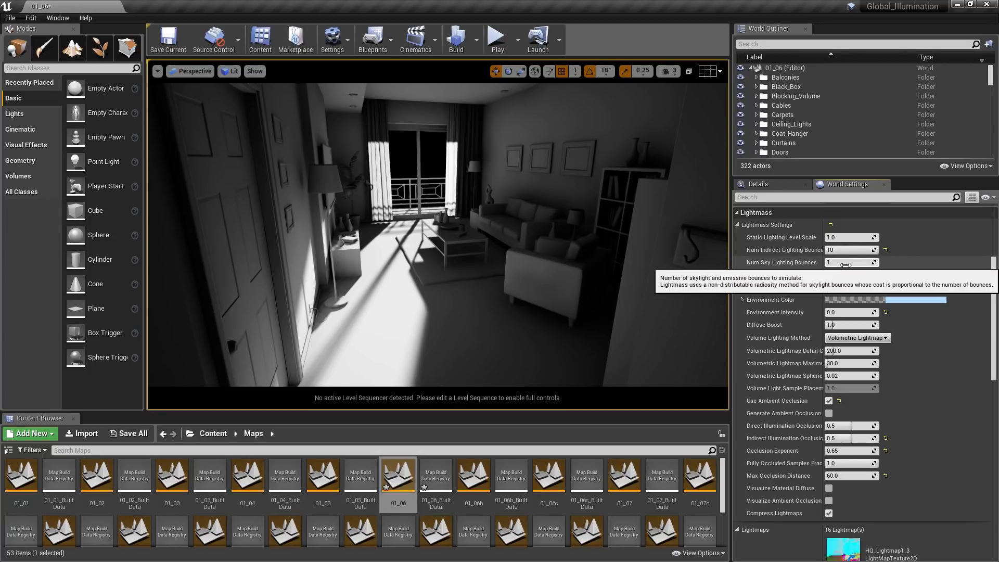
- Open level 01_06b without saving the changes to 01_06, and look over the SkyLight's details and the placeable light types
double_click(484, 475)
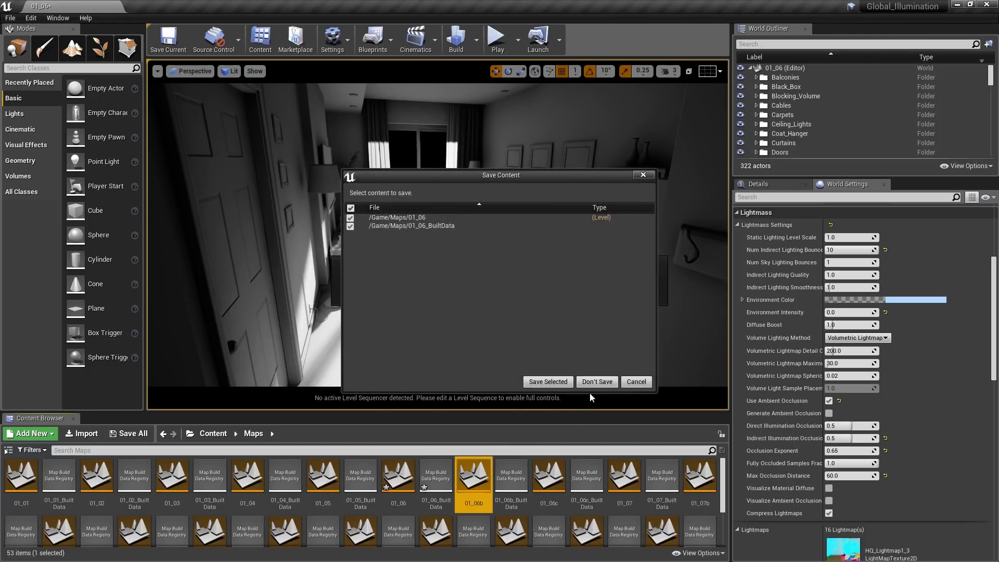
left_click(593, 385)
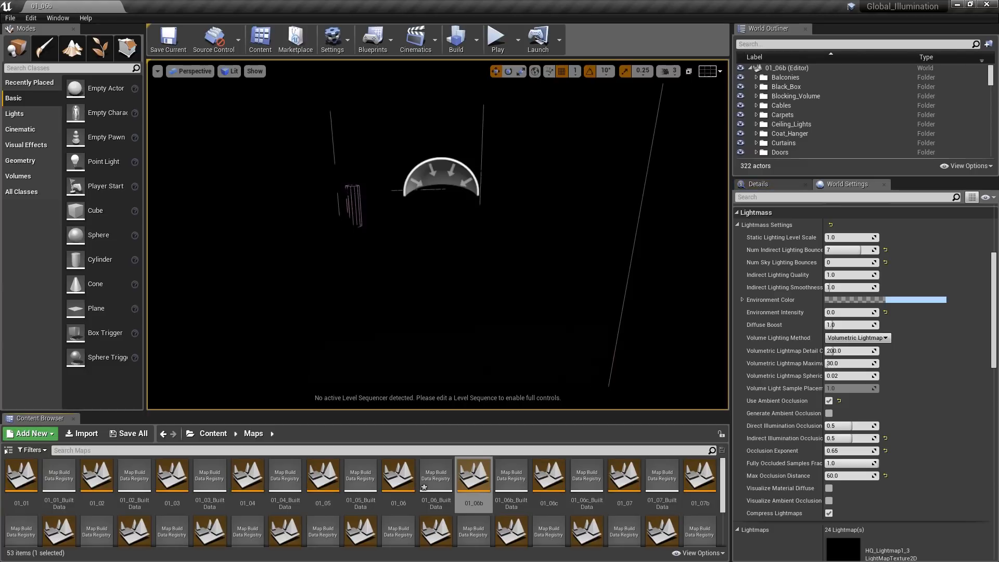
left_click(445, 179)
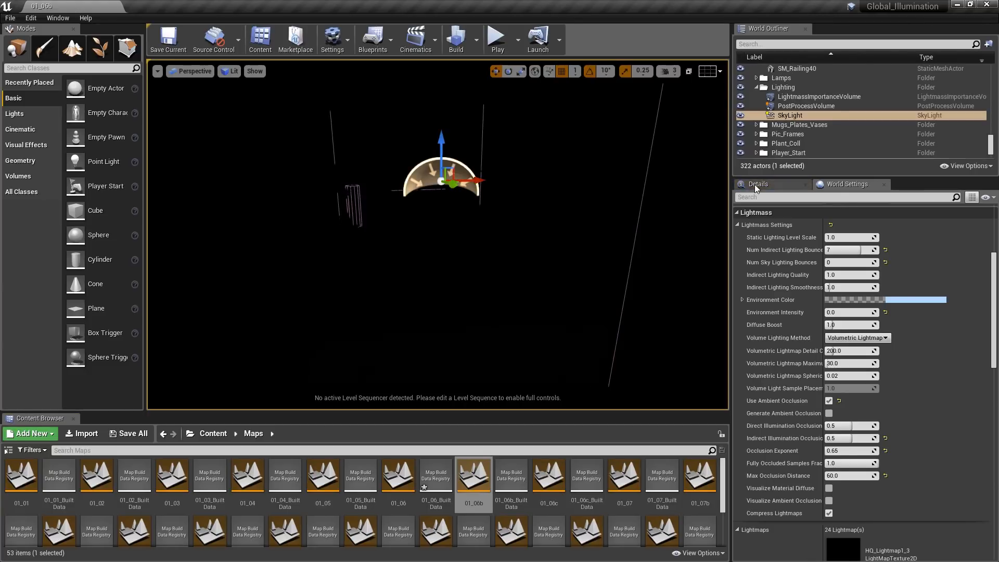
left_click(758, 185)
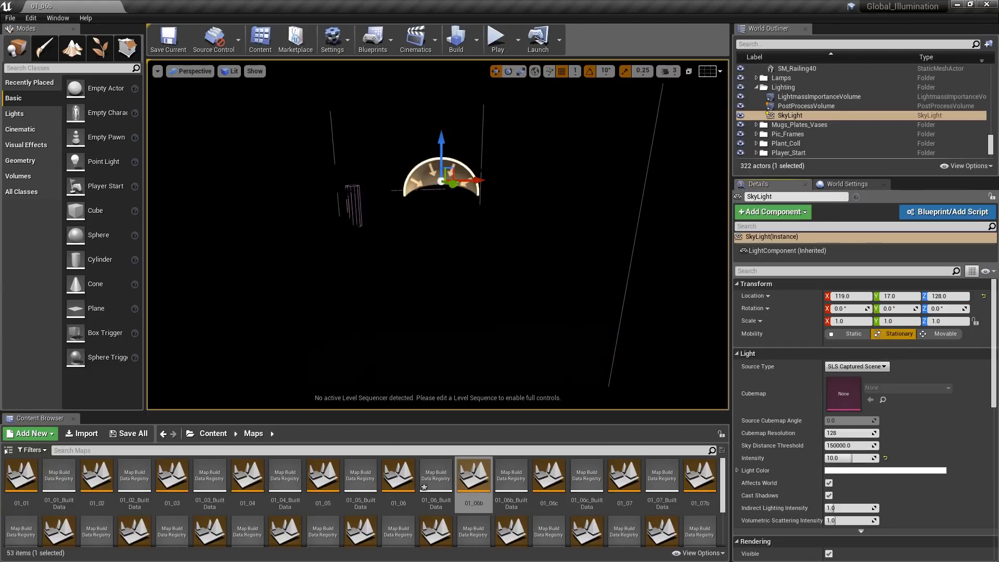
left_click(23, 113)
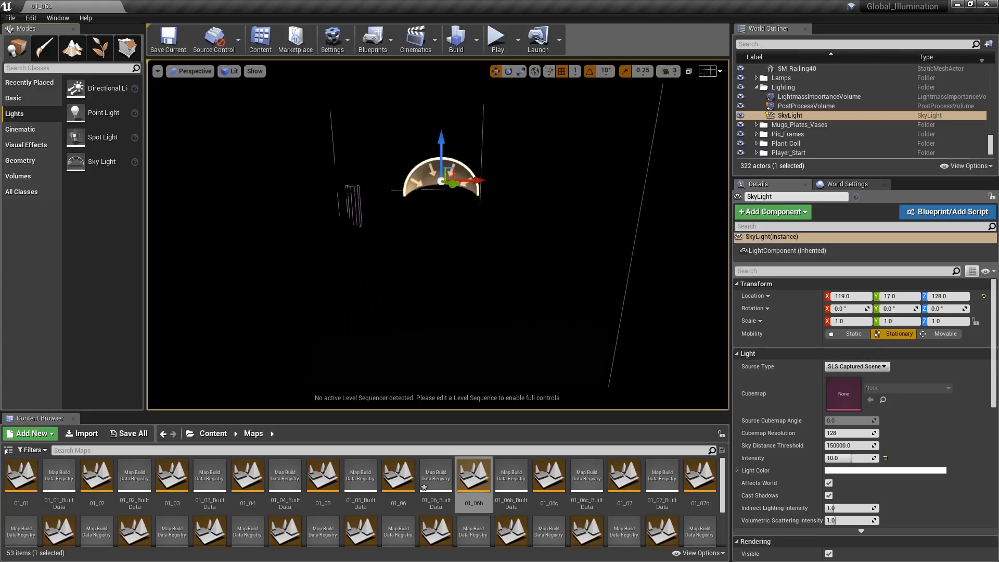
right_click_drag(438, 235, 541, 234)
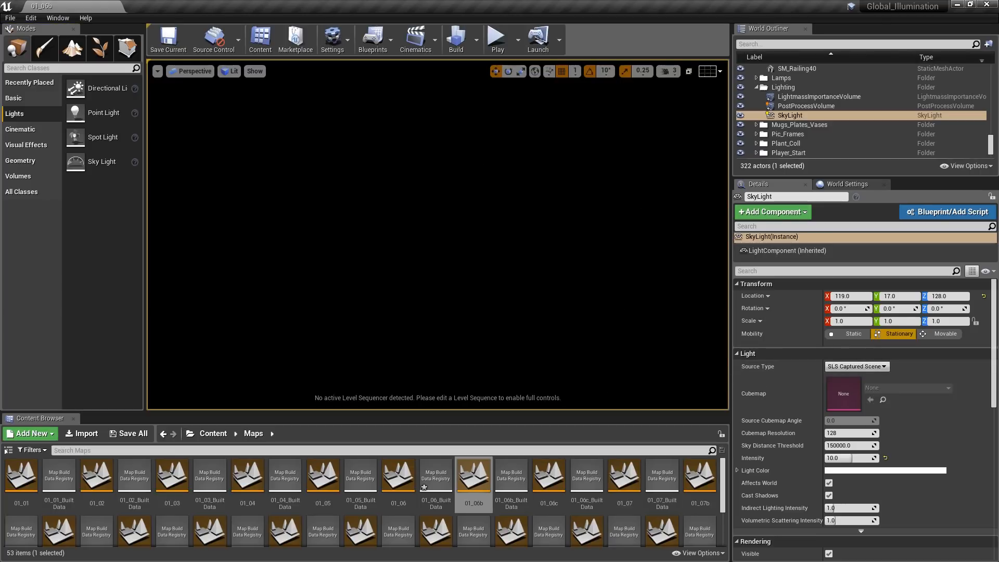
- Set the Environment Intensity in the Lightmass world settings to 1
left_click(835, 184)
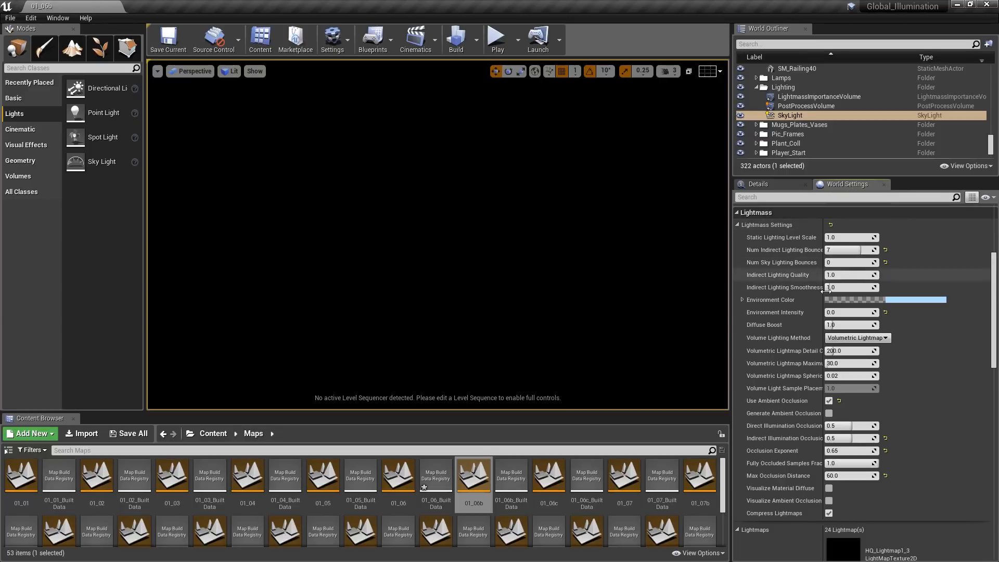
type("1")
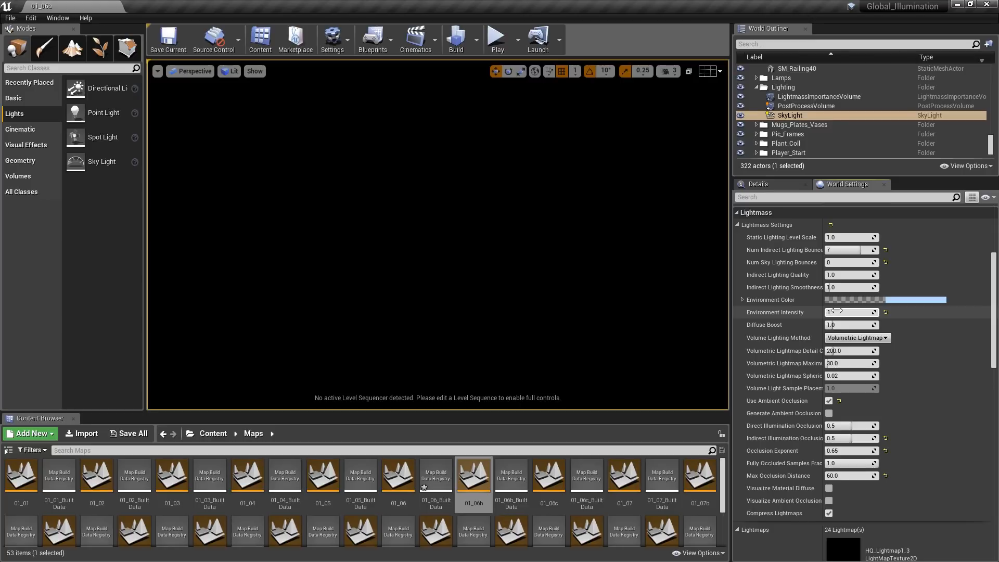
key("Return")
- Set the Environment Color to red 0.7 and green 0.9, and build the lighting
left_click(894, 299)
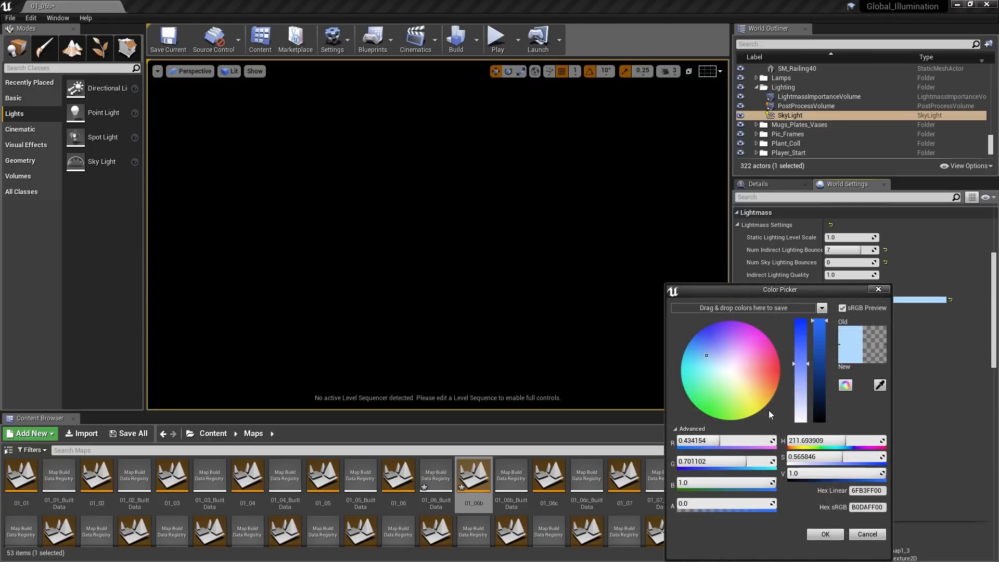
left_click(749, 440)
type("0.7")
key("Tab")
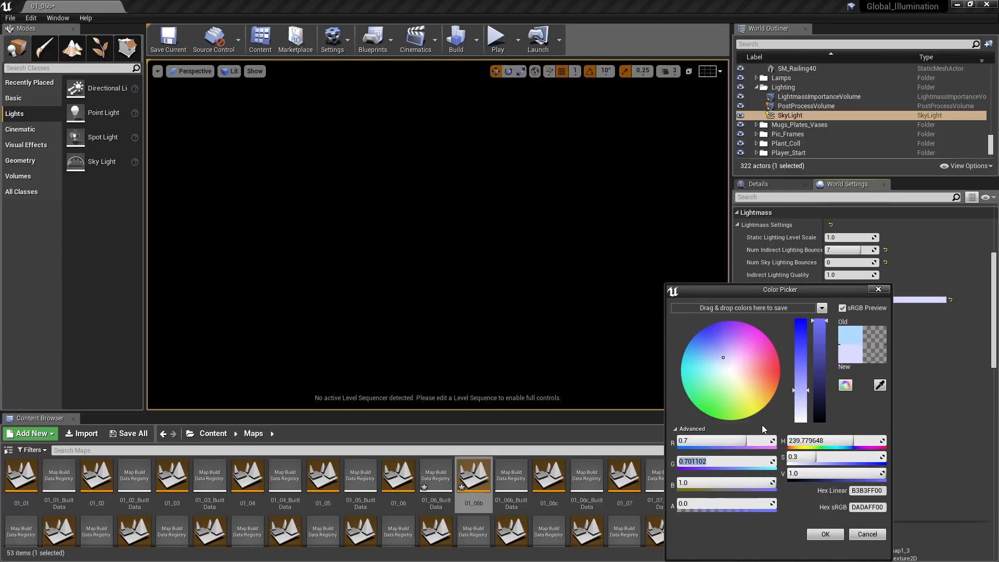
type("0.9")
key("Tab")
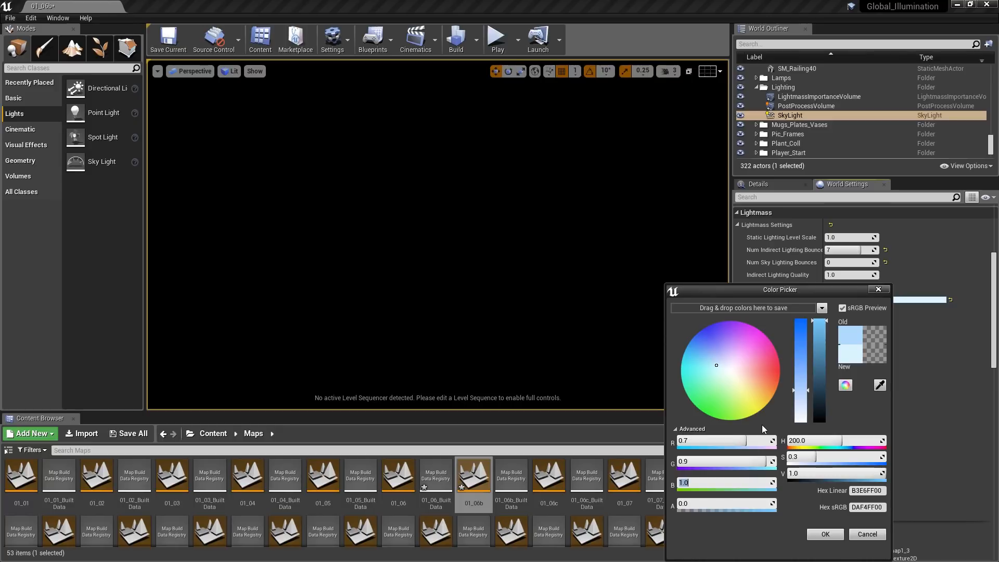
left_click(825, 534)
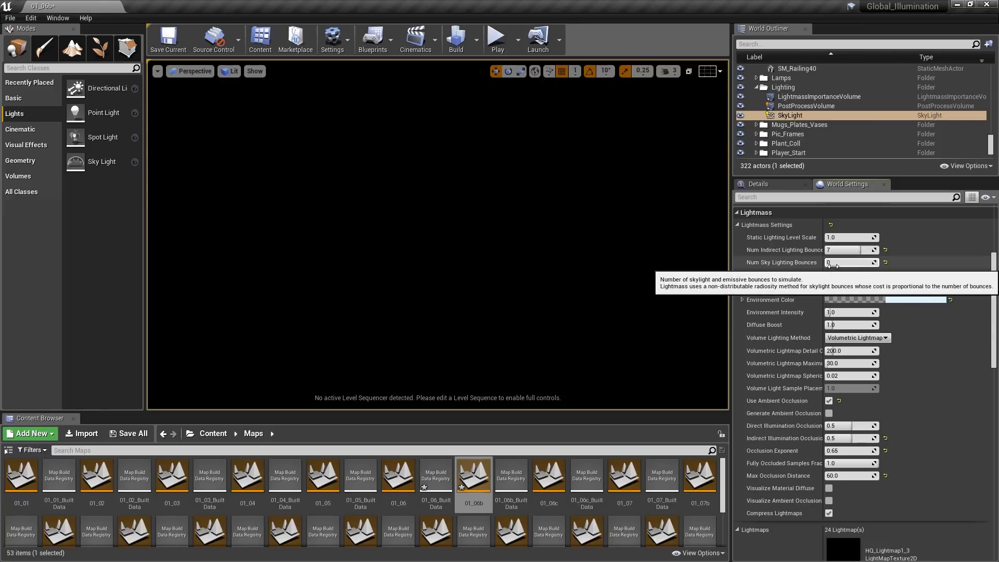
left_click(476, 40)
left_click(494, 70)
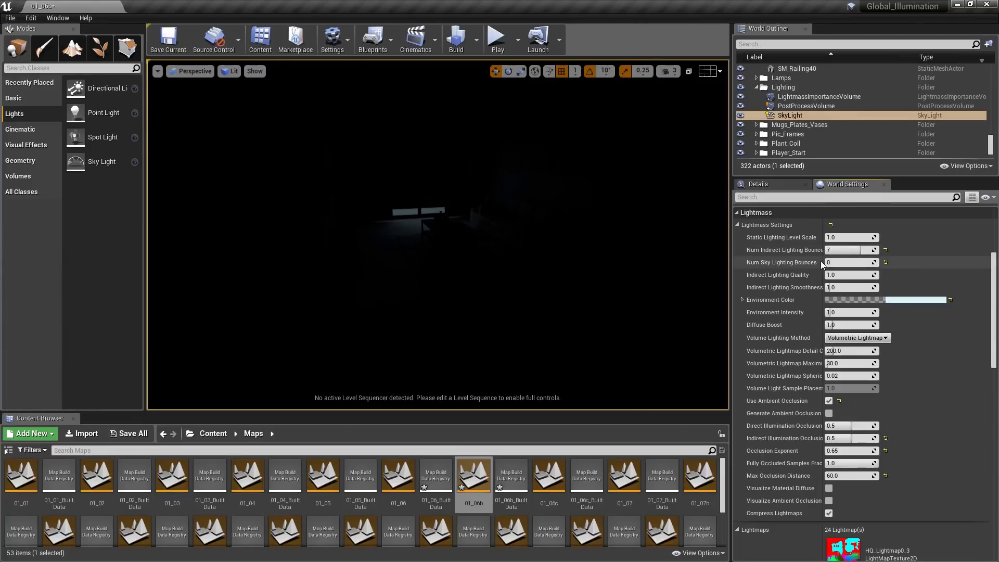
- Set Num Sky Lighting Bounces to 1 and rebuild the lighting
left_click(844, 263)
type("1")
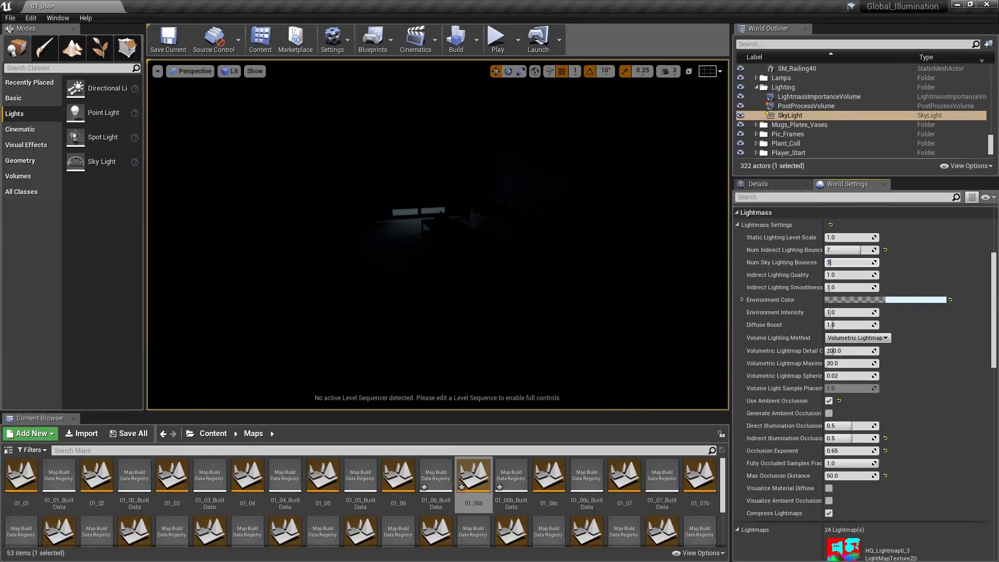
left_click(476, 44)
left_click(491, 71)
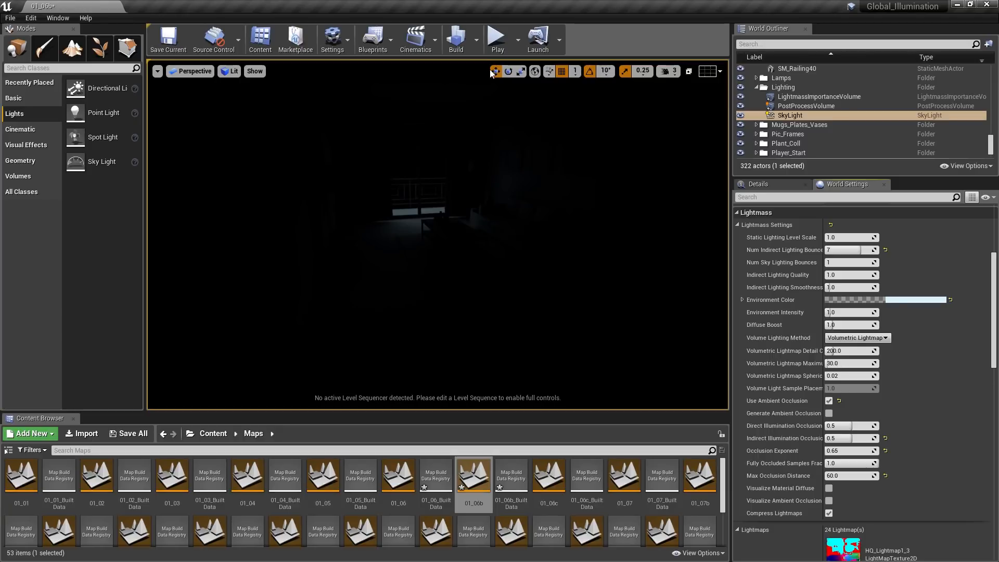
- Raise Num Sky Lighting Bounces to 5 and rebuild the lighting
left_click(834, 263)
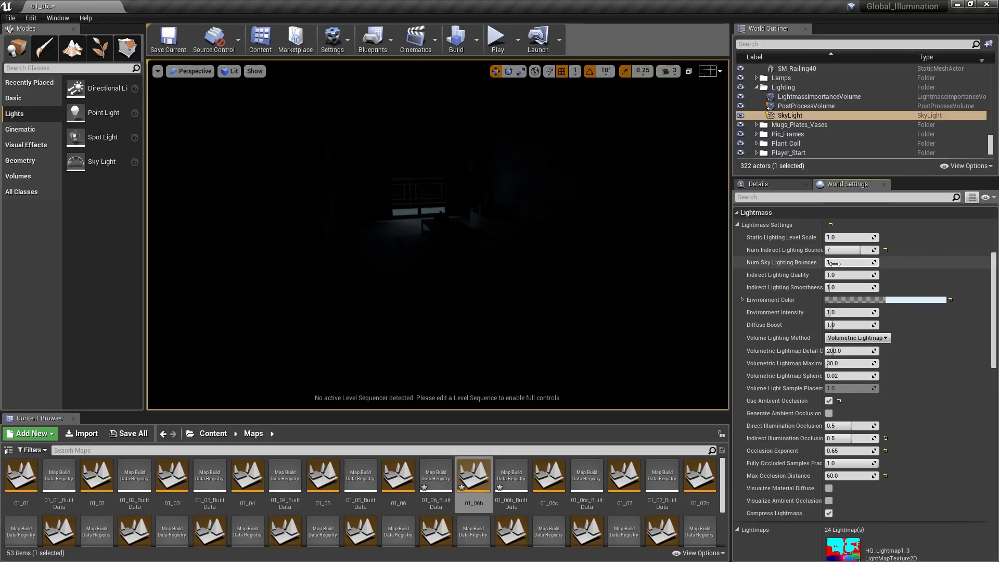
type("5")
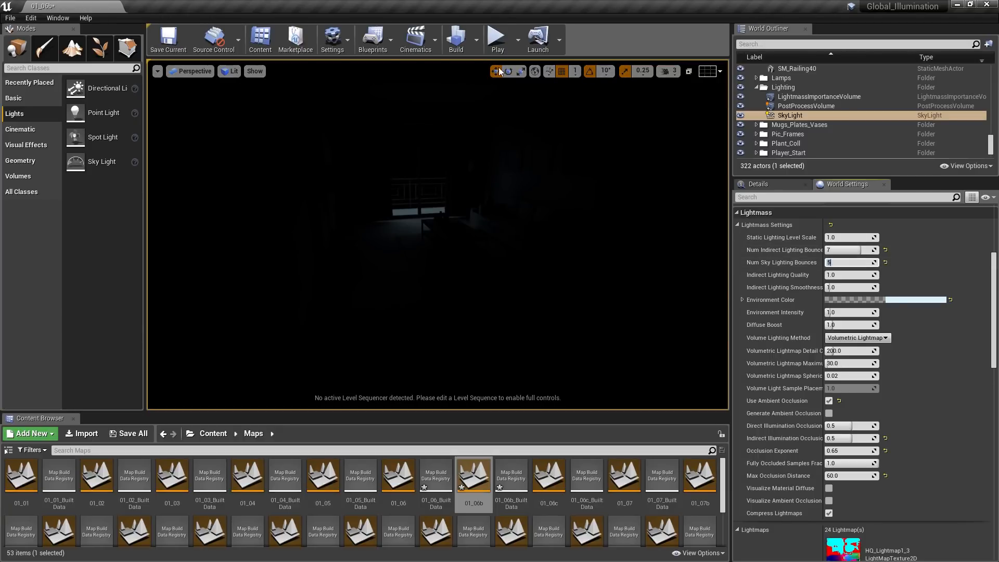
left_click(477, 40)
left_click(488, 69)
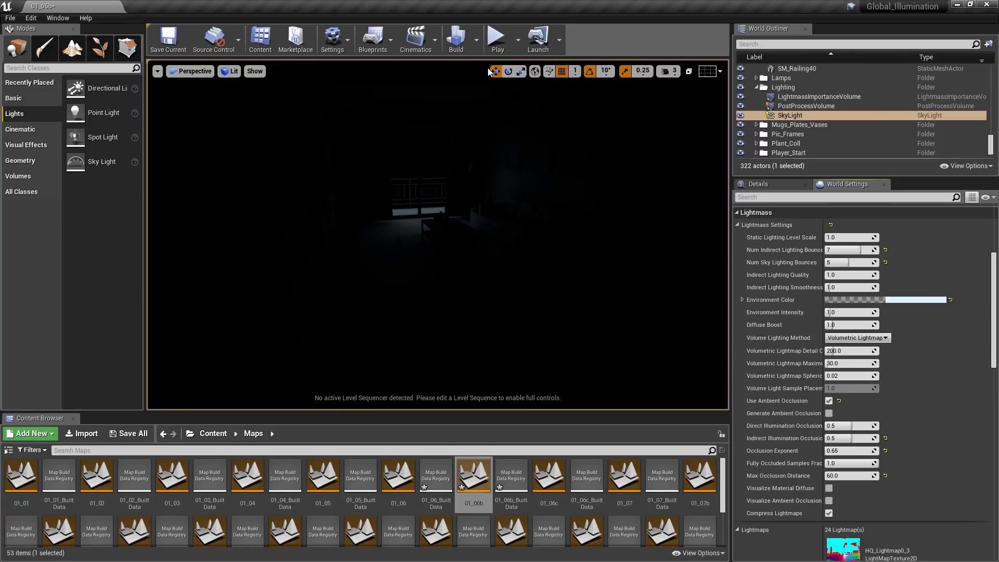
- Show the details of the selected SkyLight
left_click(758, 183)
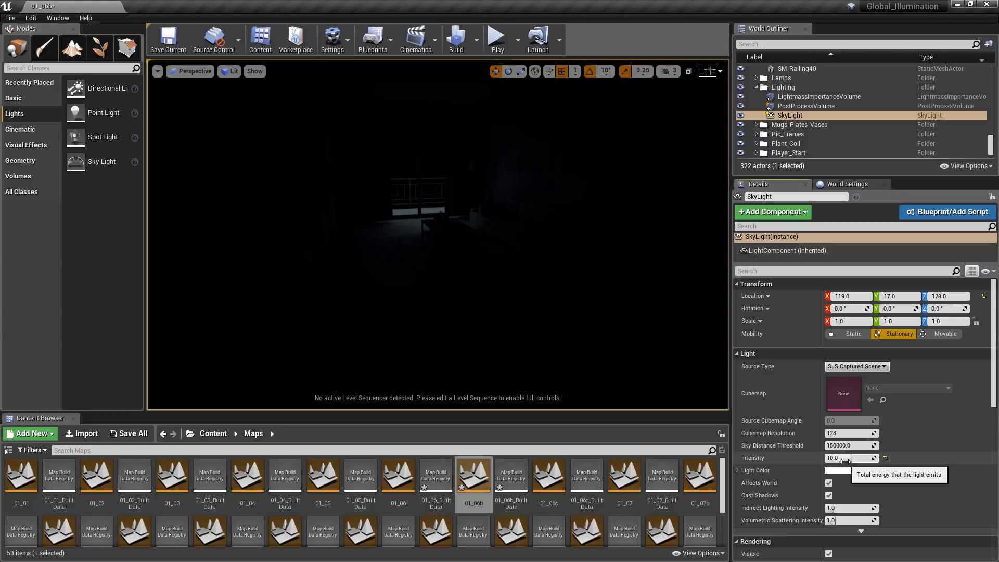
- Set the Environment Intensity to 10 in the world's Lightmass settings
left_click(866, 185)
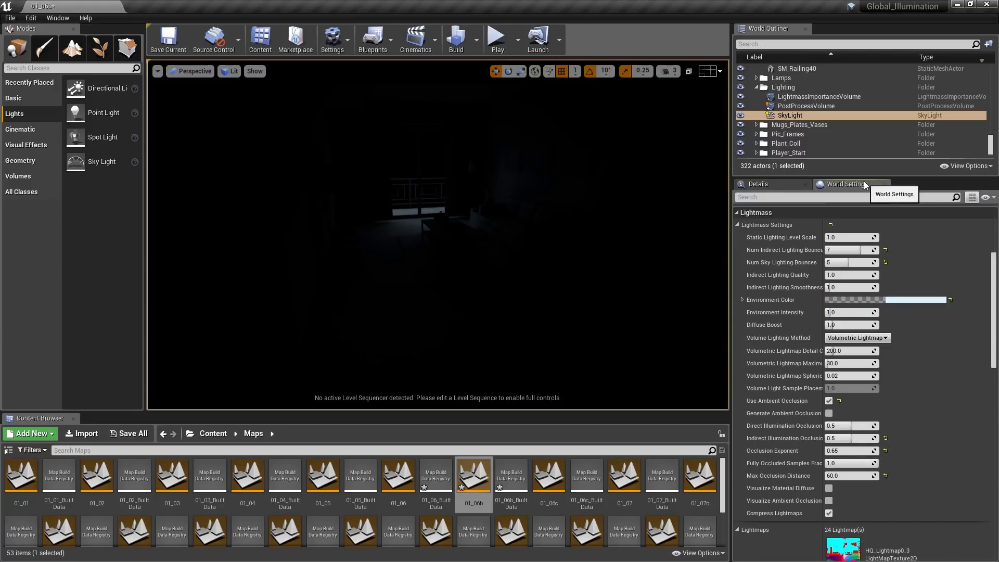
left_click(849, 312)
type("10")
key("Return")
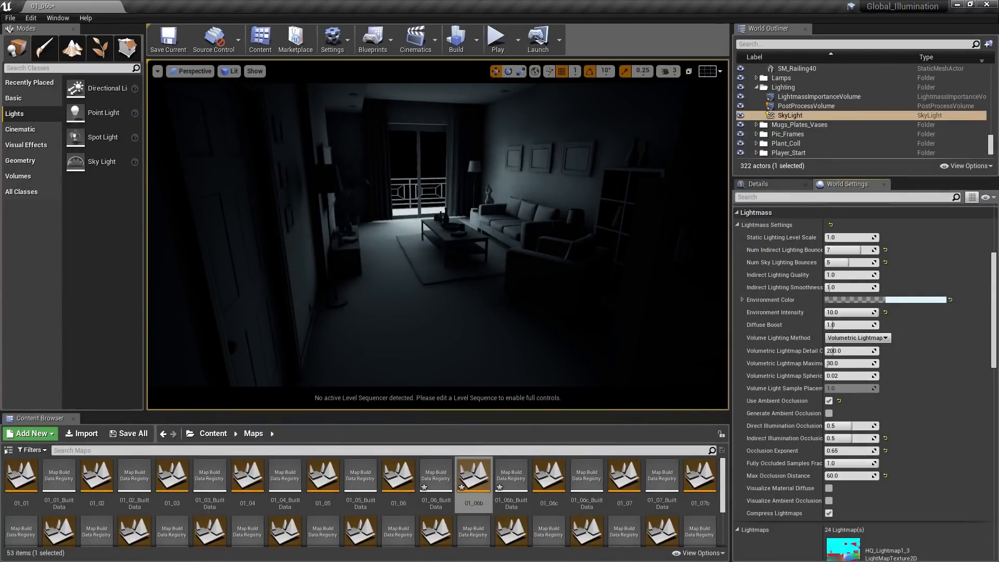
- Raise Num Sky Lighting Bounces to 10 and rebuild the lighting
left_click(840, 263)
type("10")
left_click(476, 40)
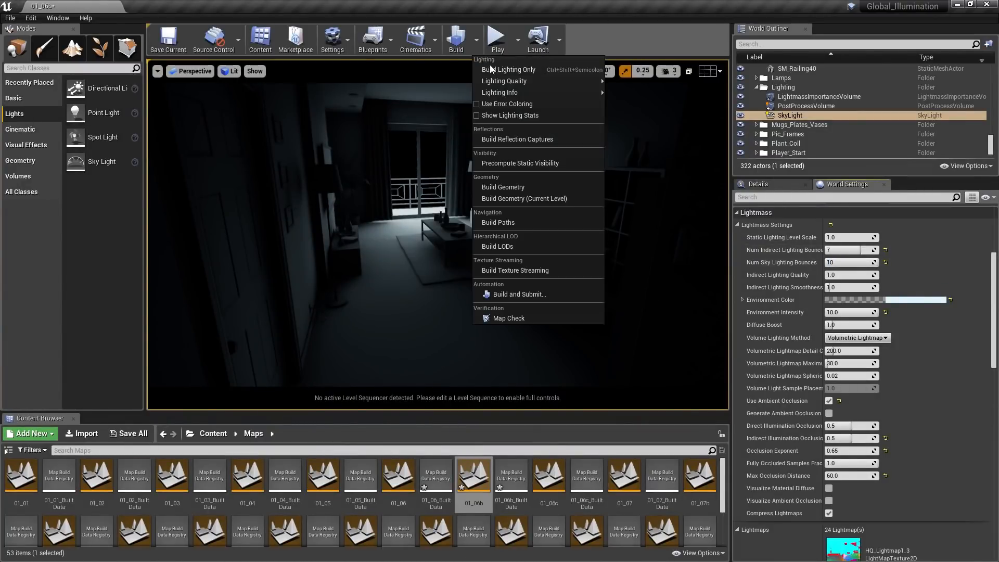
left_click(492, 68)
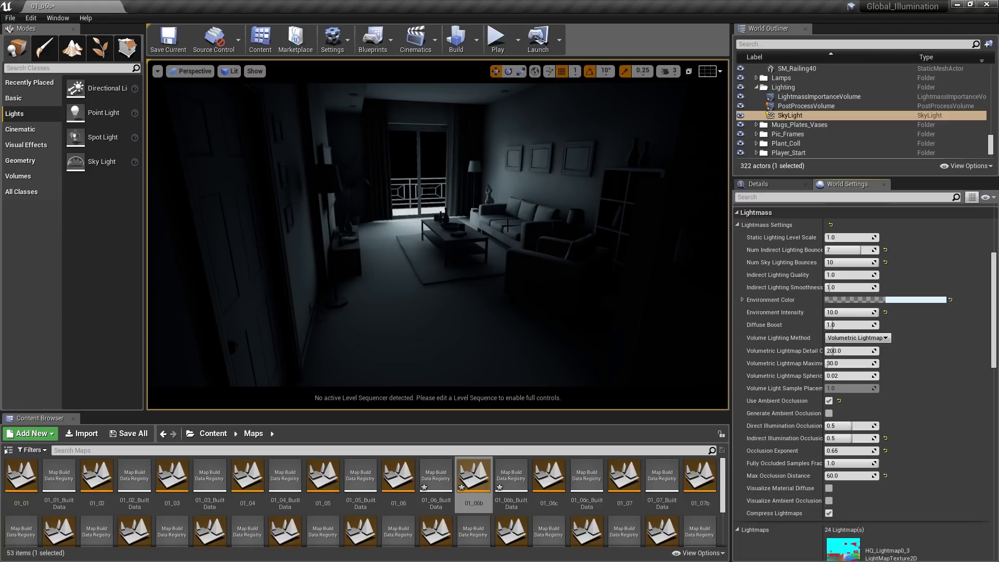
- Open the 01_06c map and set the DirectionalLight's intensity to 5
double_click(544, 475)
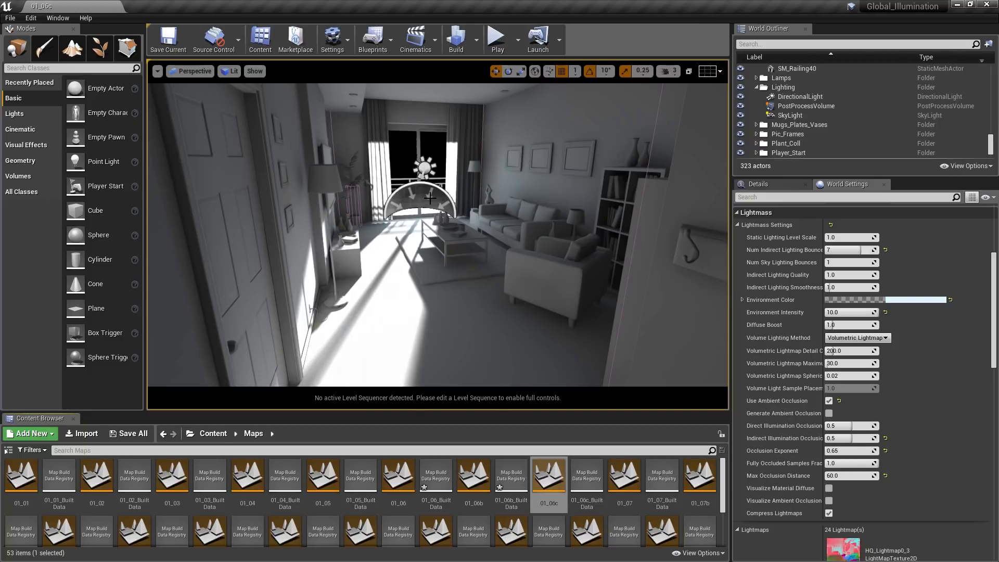
left_click(423, 168)
left_click(761, 186)
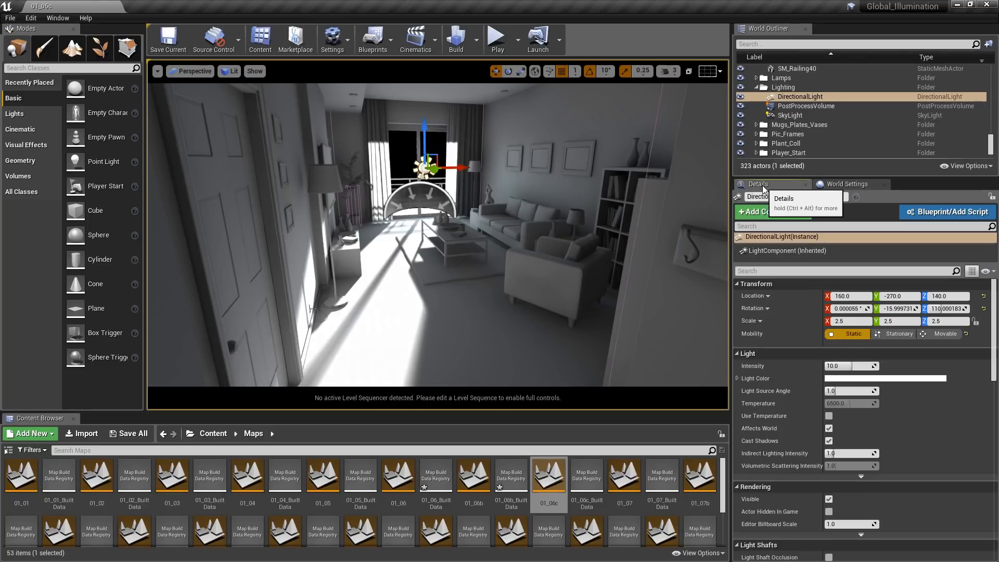
left_click(844, 366)
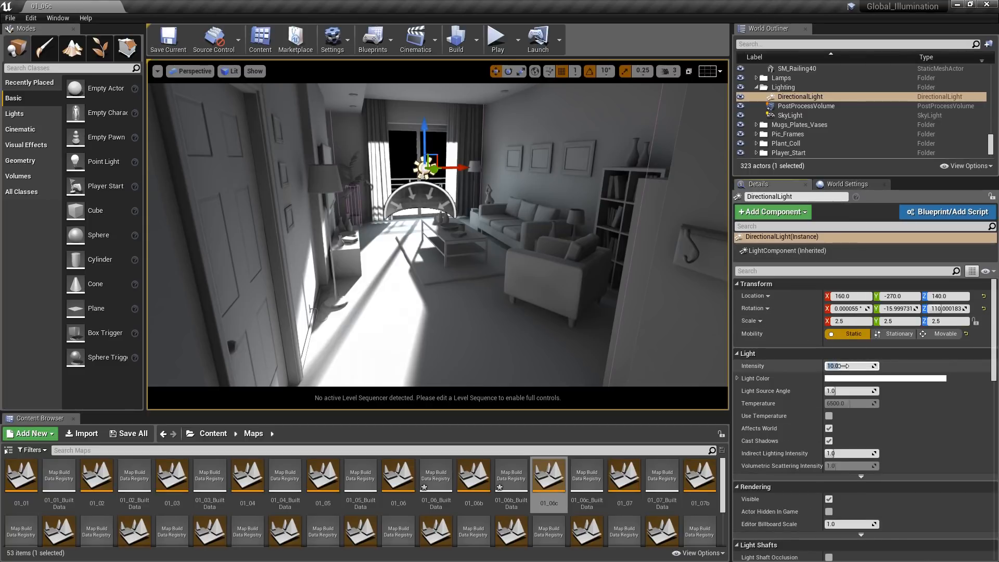
type("5")
key("Return")
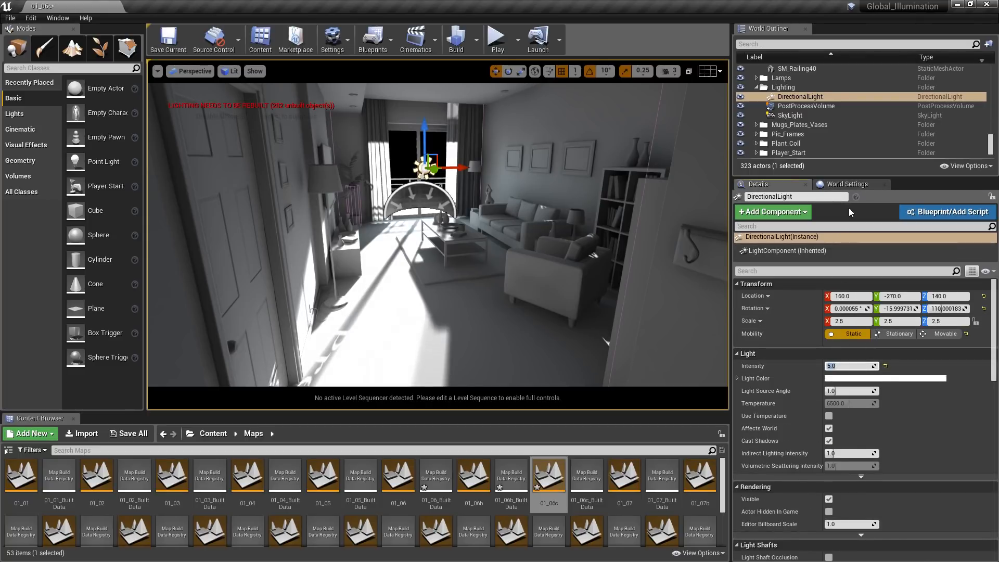
- Set the Environment Intensity to 5 in the 01_06c map's Lightmass settings
left_click(855, 185)
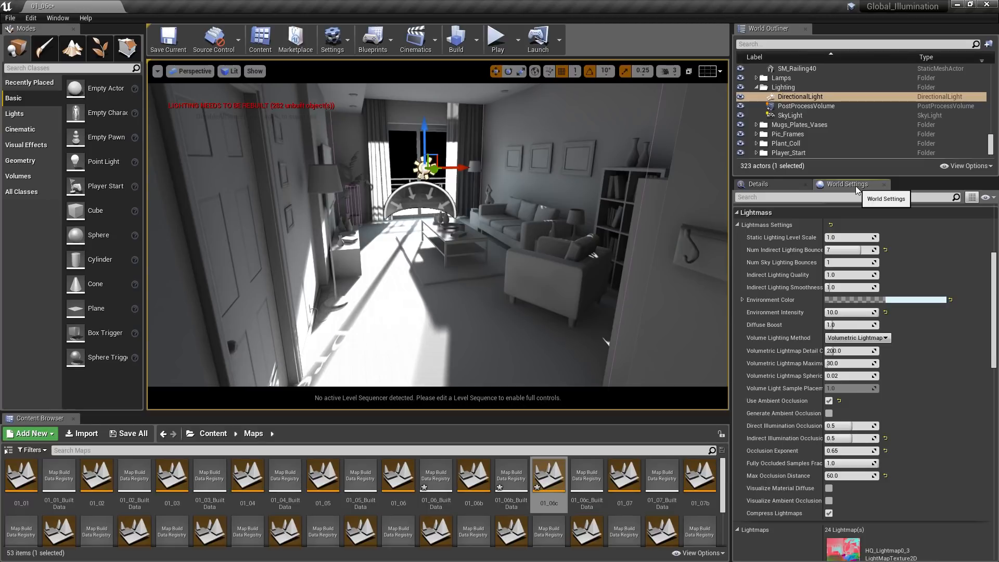
left_click(848, 313)
type("5")
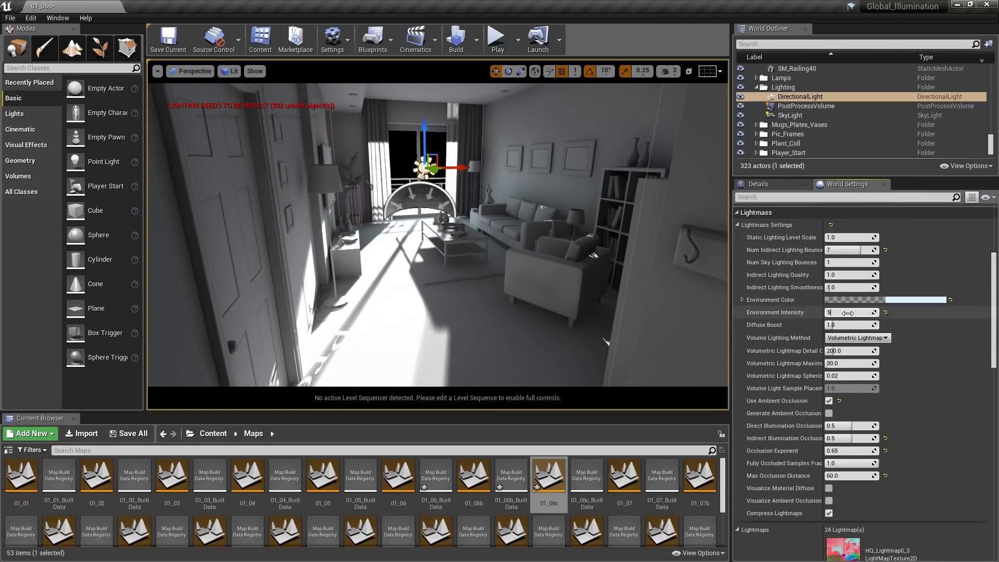
key("Return")
- Set Num Sky Lighting Bounces to 4, then build the lighting with the viewport in game view
left_click(847, 250)
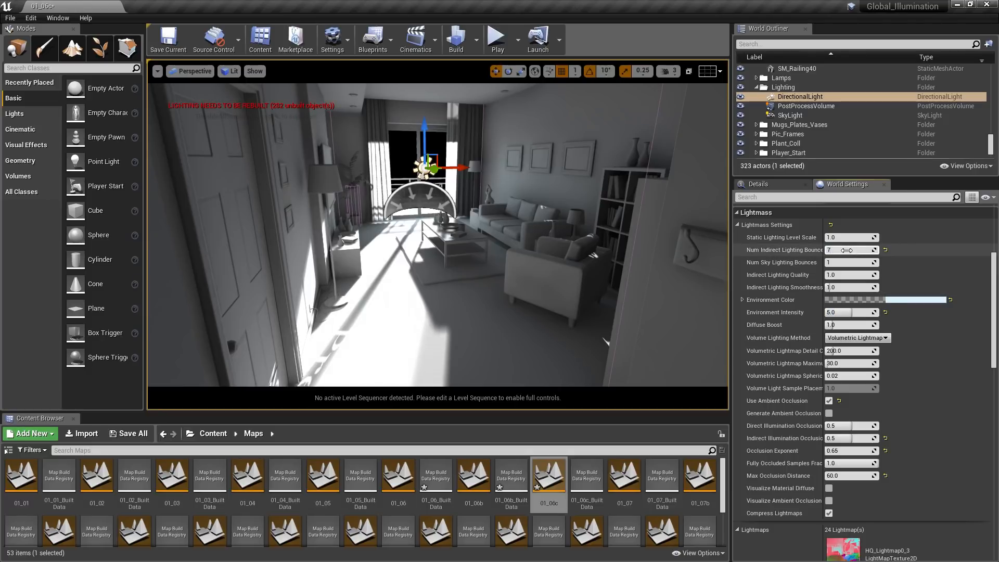
left_click(848, 261)
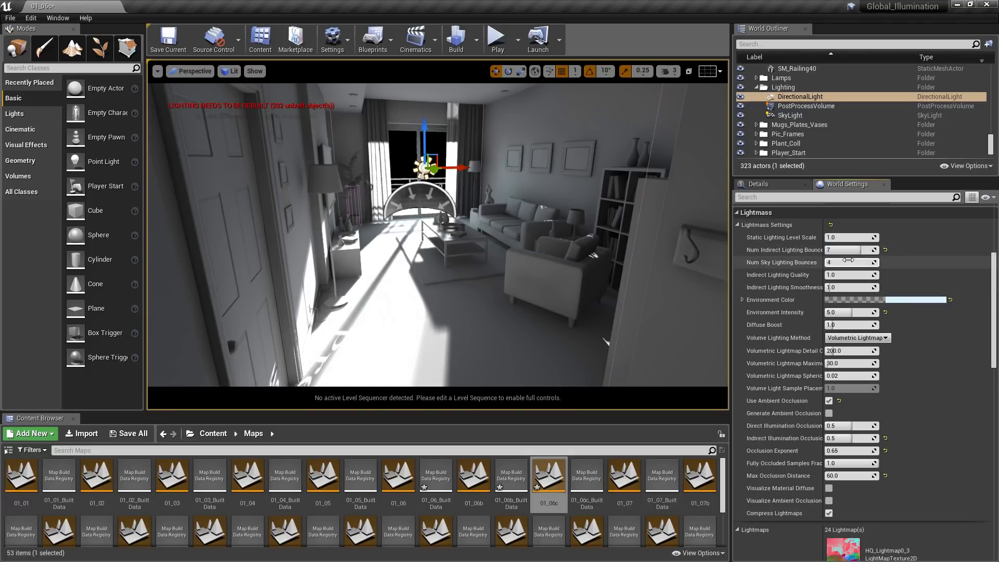
type("4")
key("Return")
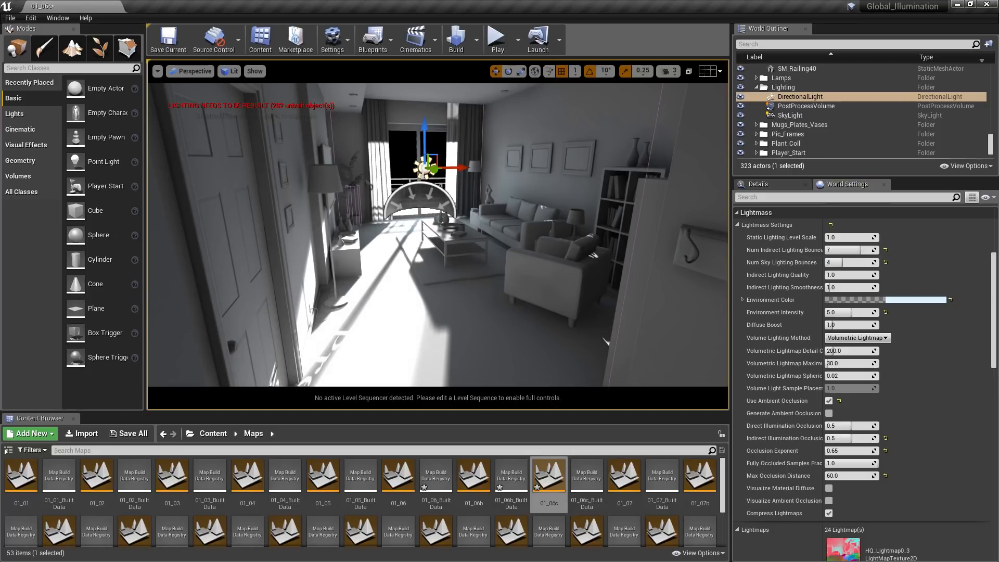
key("g")
left_click(478, 49)
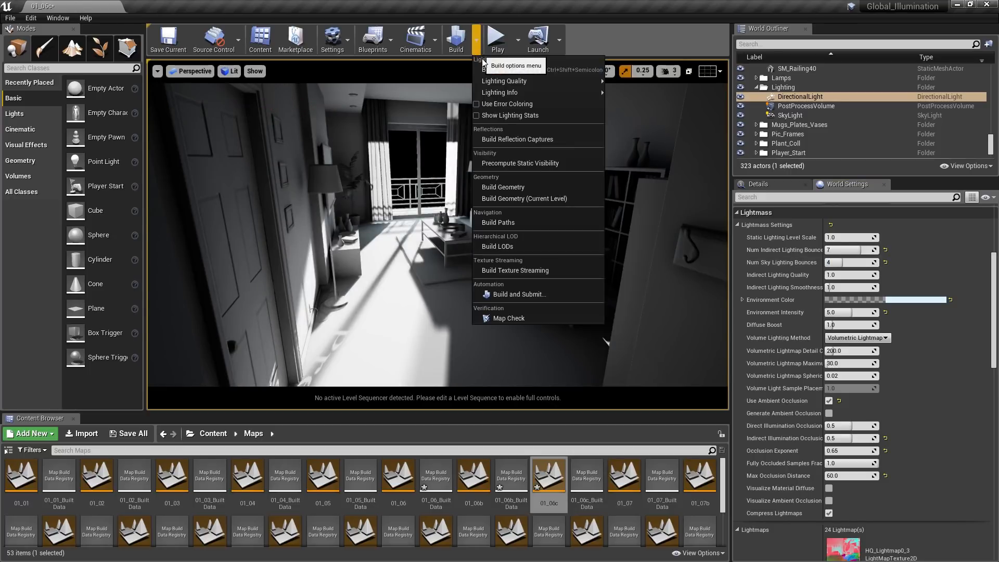
left_click(489, 72)
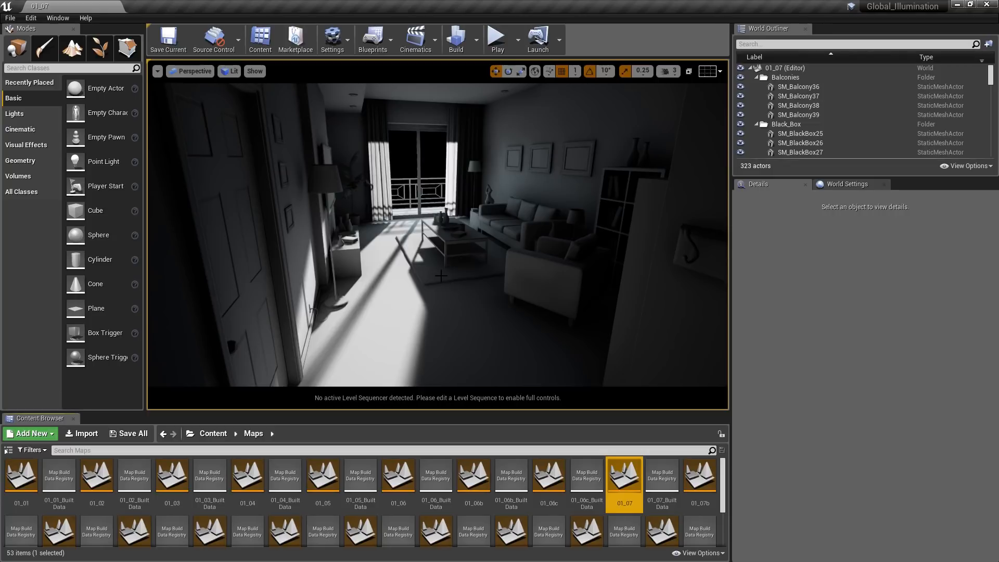
- Examine the materials in the Gray_Materials content folder
left_click(224, 439)
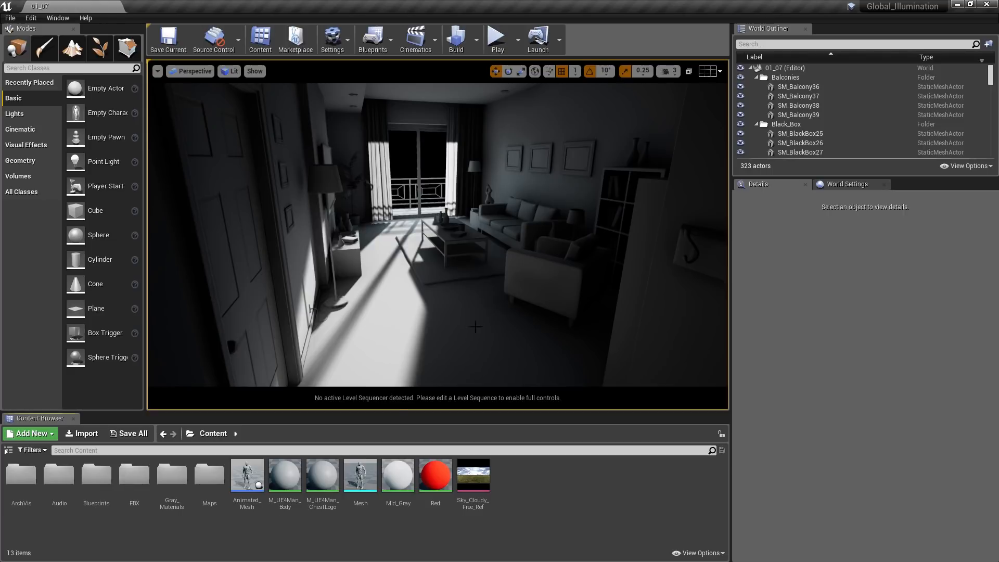
double_click(174, 476)
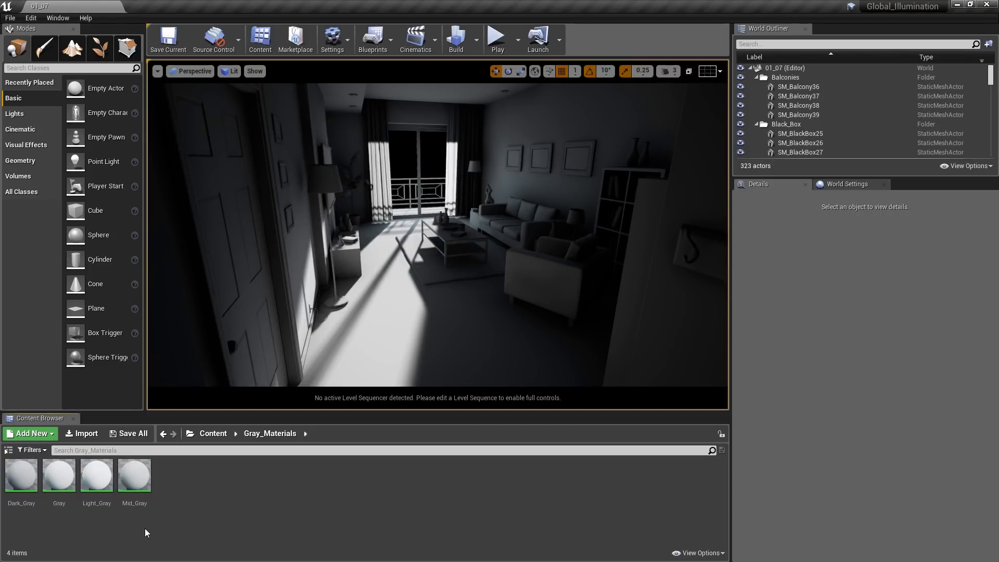
- Open the 01_07b map from the Maps folder and turn on game view in the viewport
left_click(212, 434)
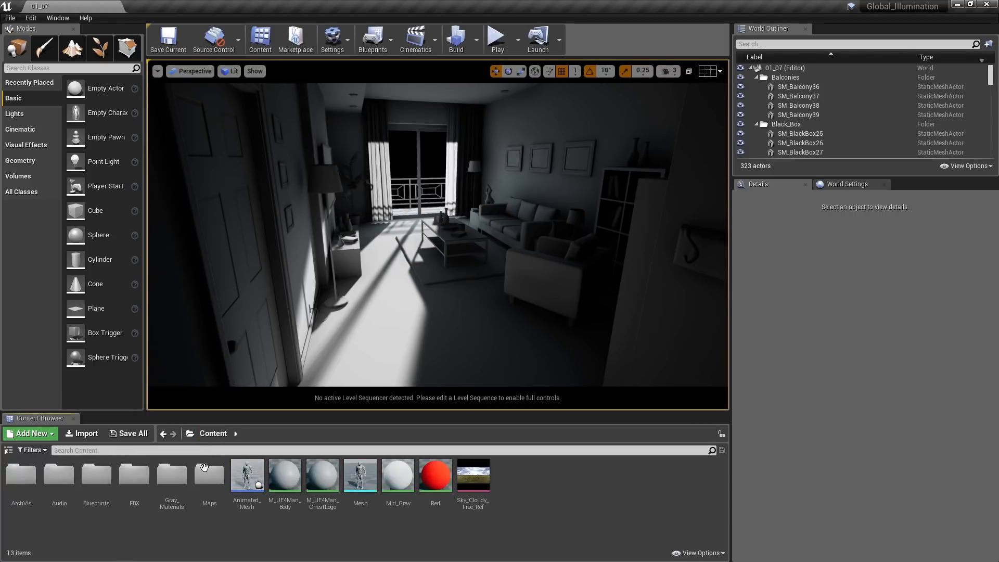
double_click(204, 468)
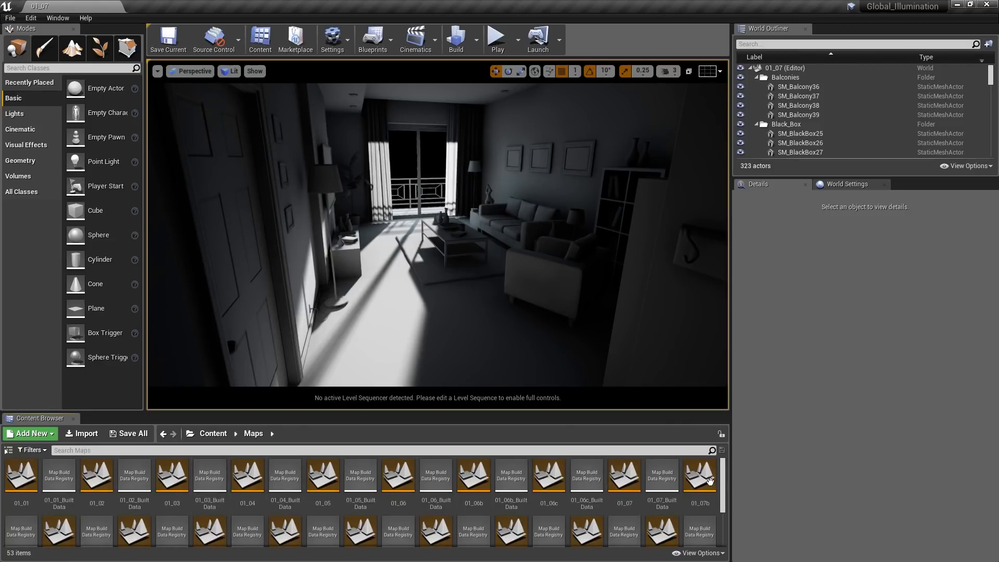
double_click(701, 481)
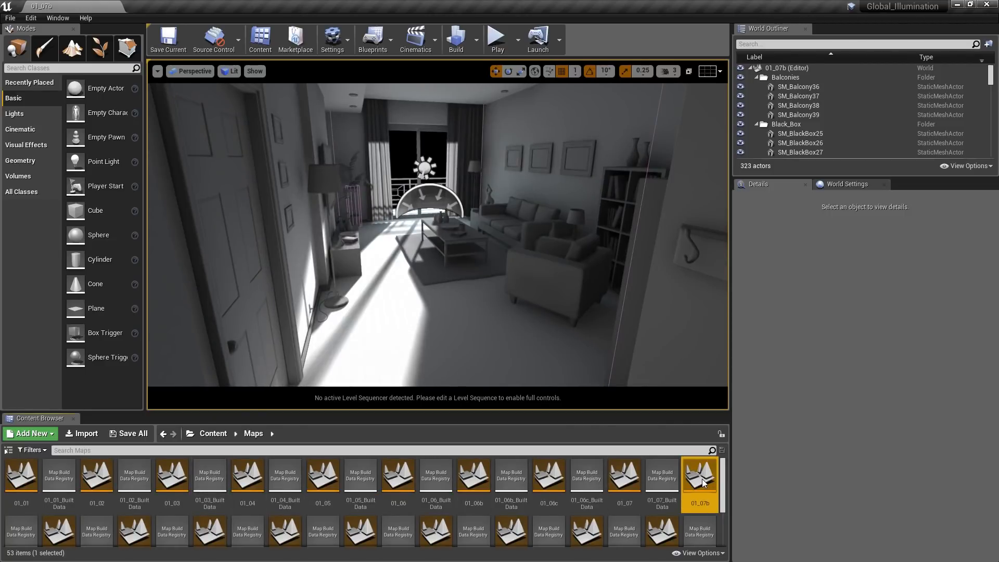
right_click(432, 276)
key("g")
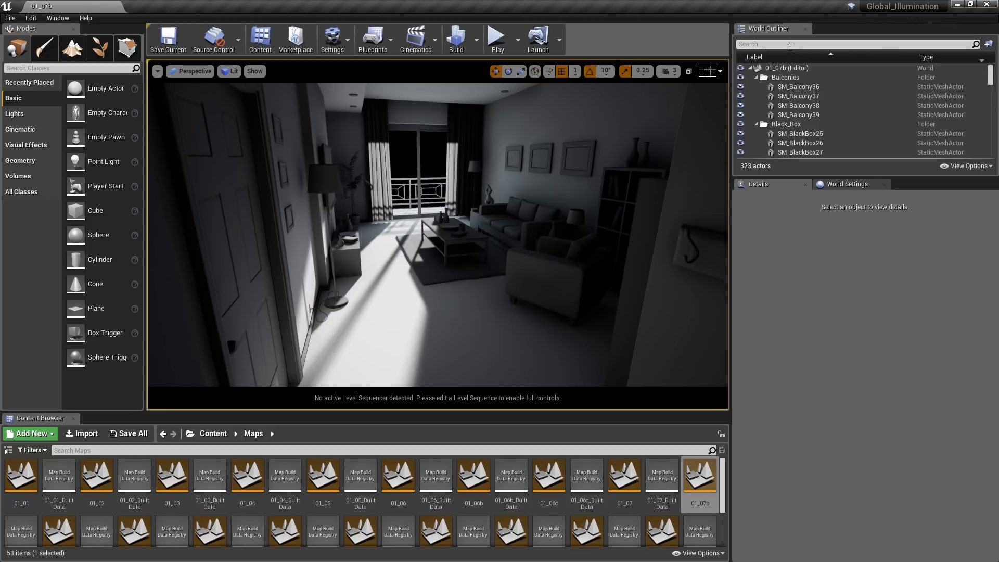
- Find the DirectionalLight by searching the actors for "direc" and set its intensity to 7.5
left_click(792, 44)
type("direc")
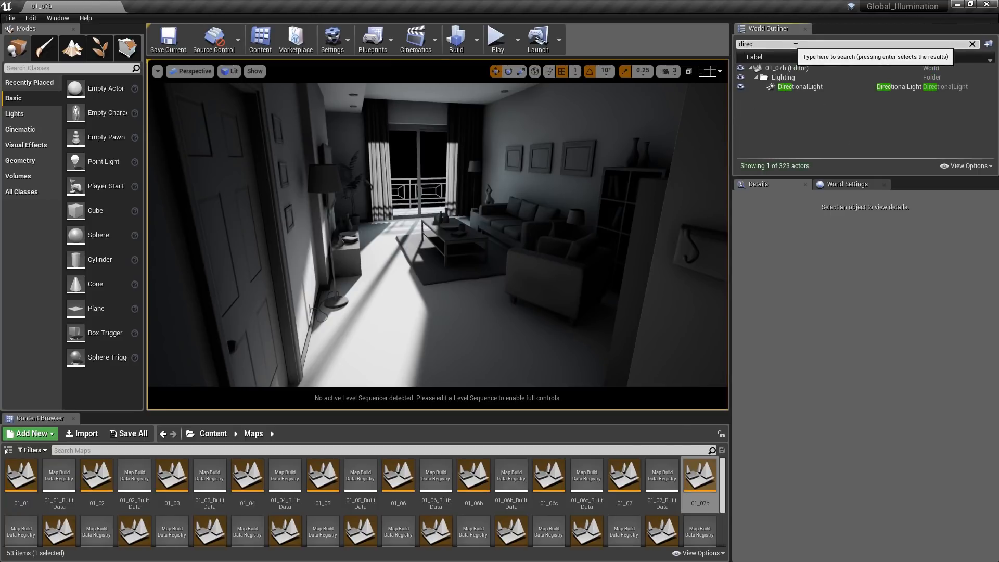
left_click(805, 87)
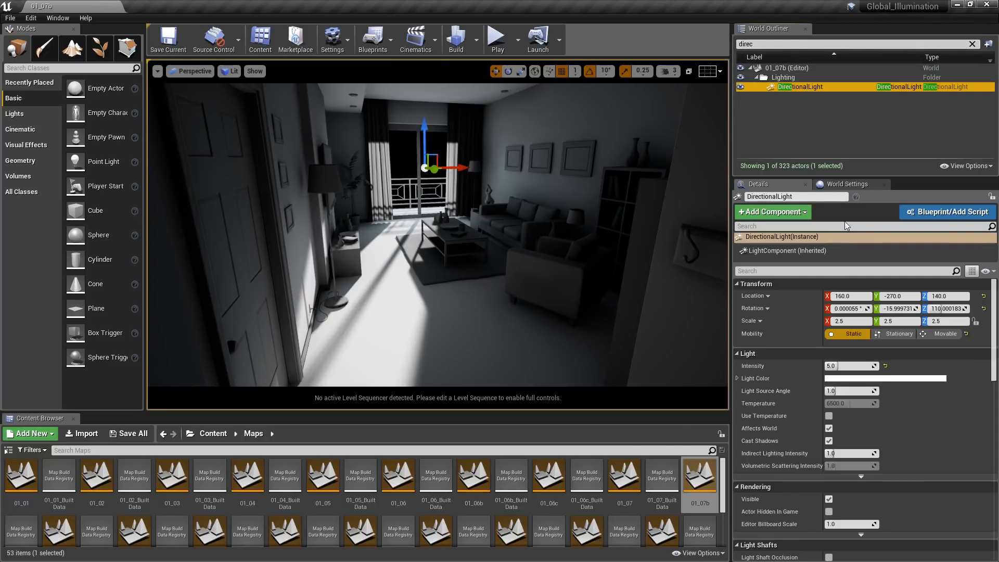
left_click(851, 366)
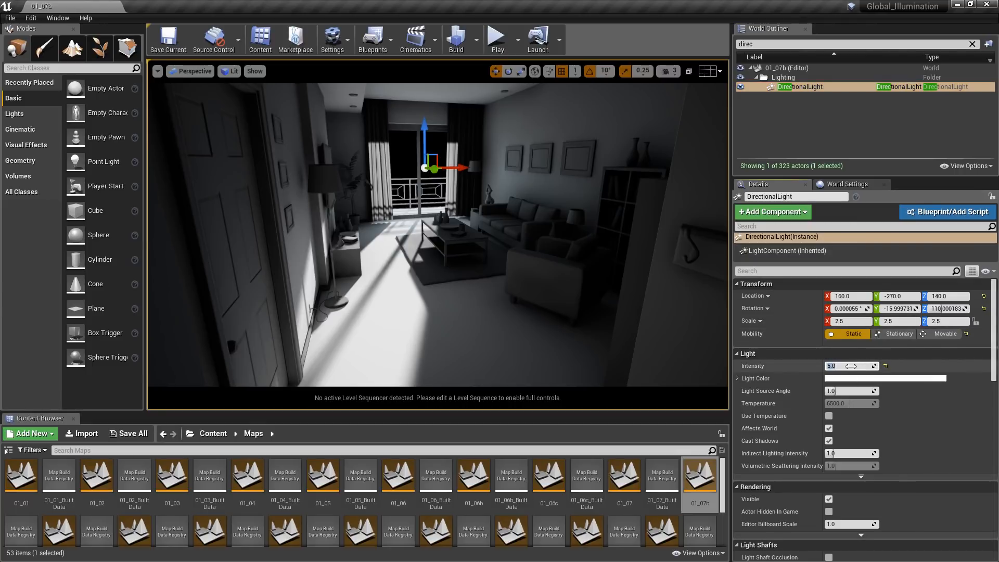
type("7.5")
key("Return")
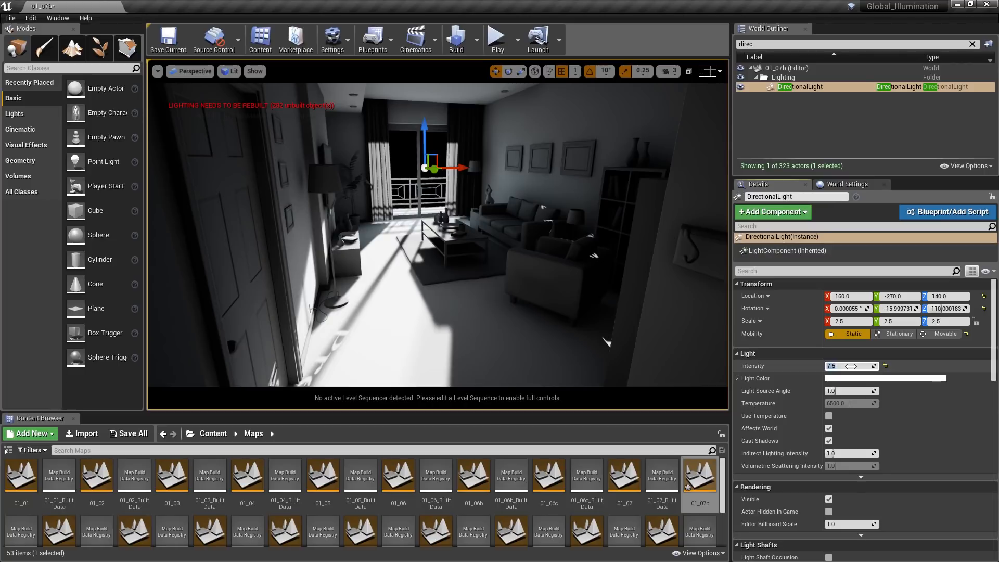
- Set Num Indirect Lighting Bounces to 8 and Num Sky Lighting Bounces to 5, and rebuild the lighting
left_click(854, 184)
left_click(849, 429)
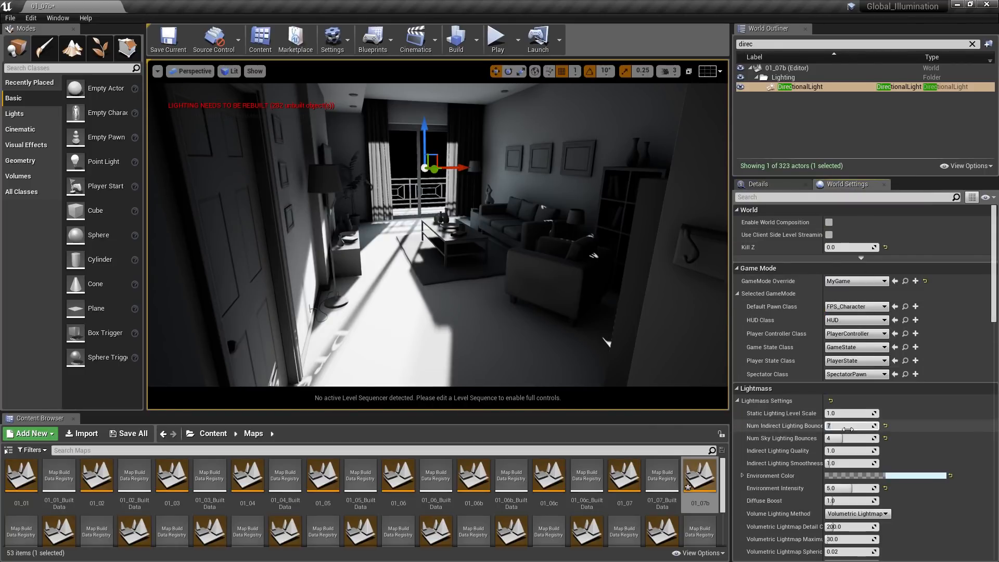
type("8")
type("5")
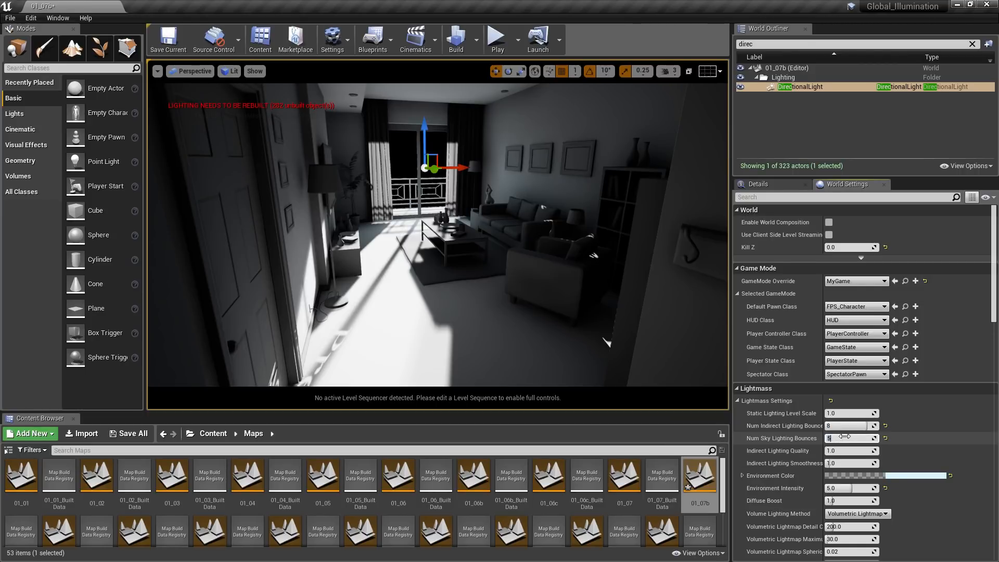
left_click(478, 51)
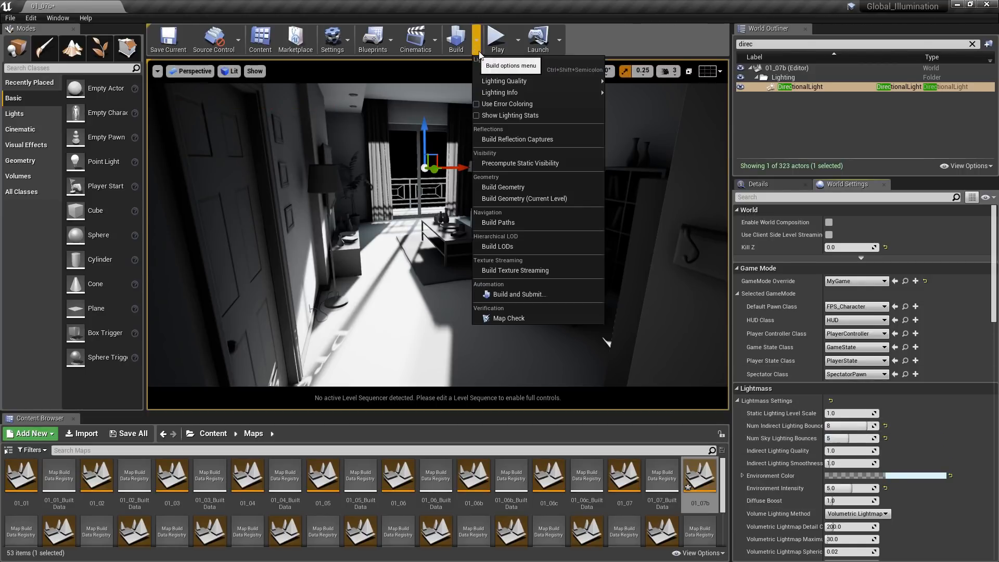
left_click(490, 72)
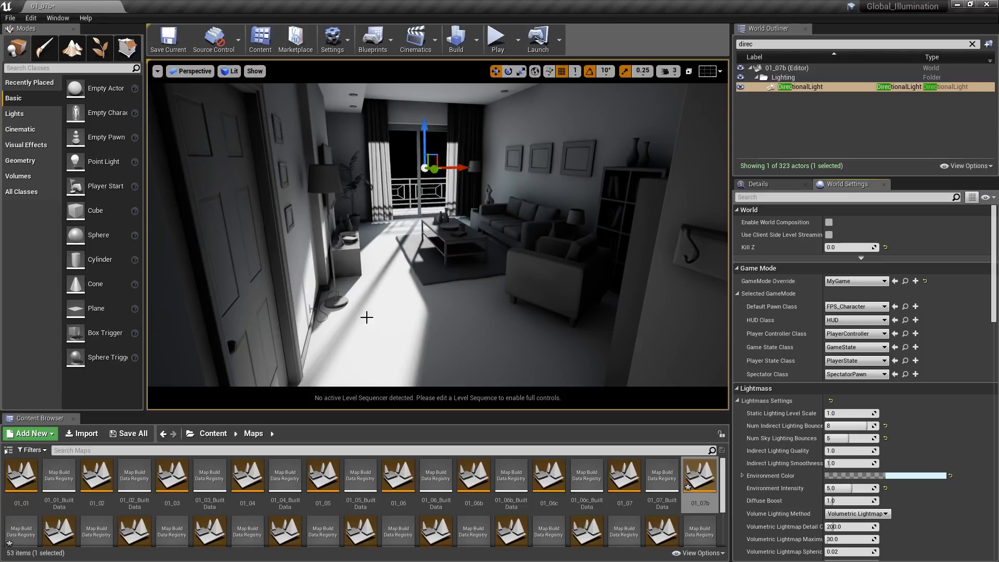
- Show the contents of the Gray_Materials folder and switch the viewport to the Unlit view mode
left_click(223, 436)
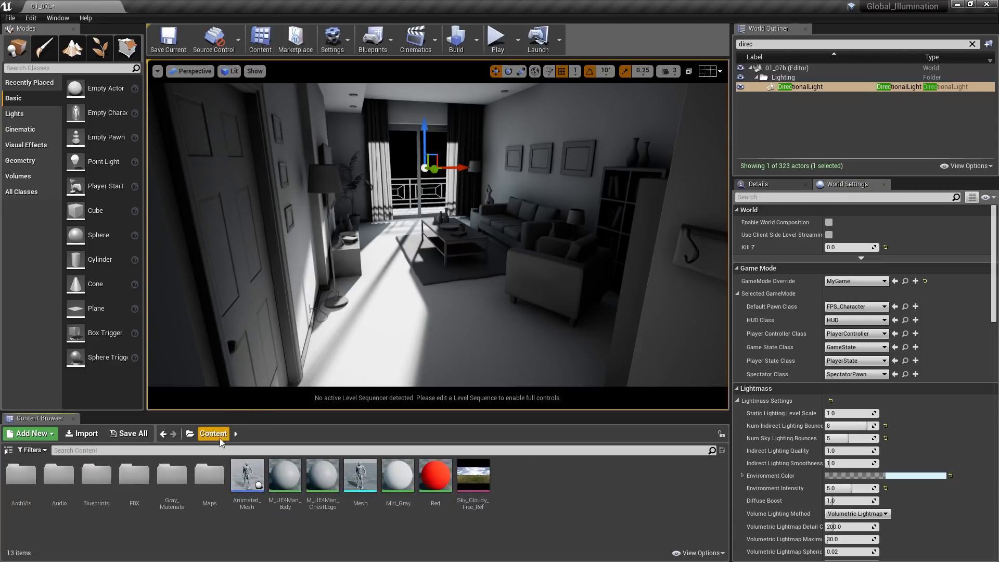
double_click(173, 479)
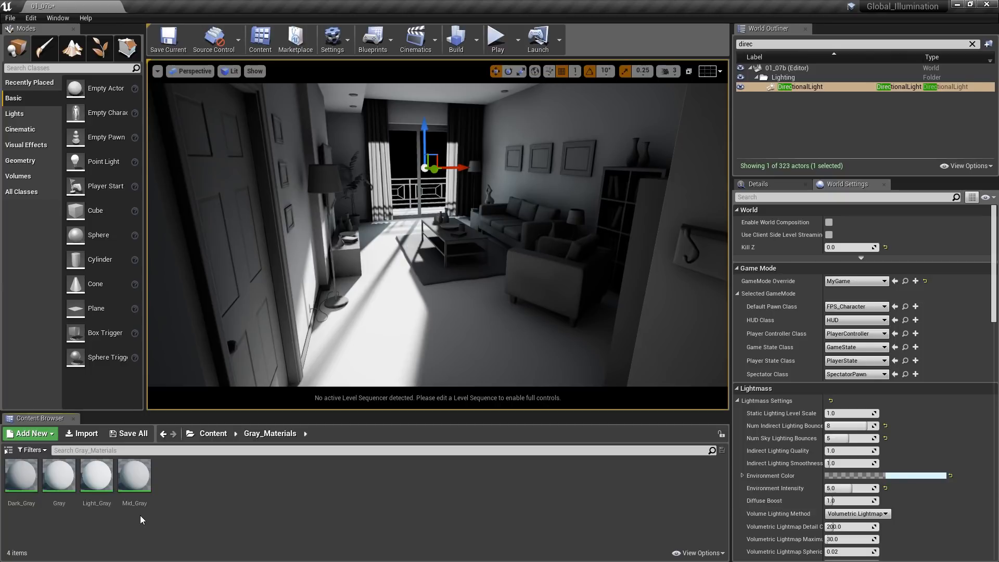
left_click(231, 71)
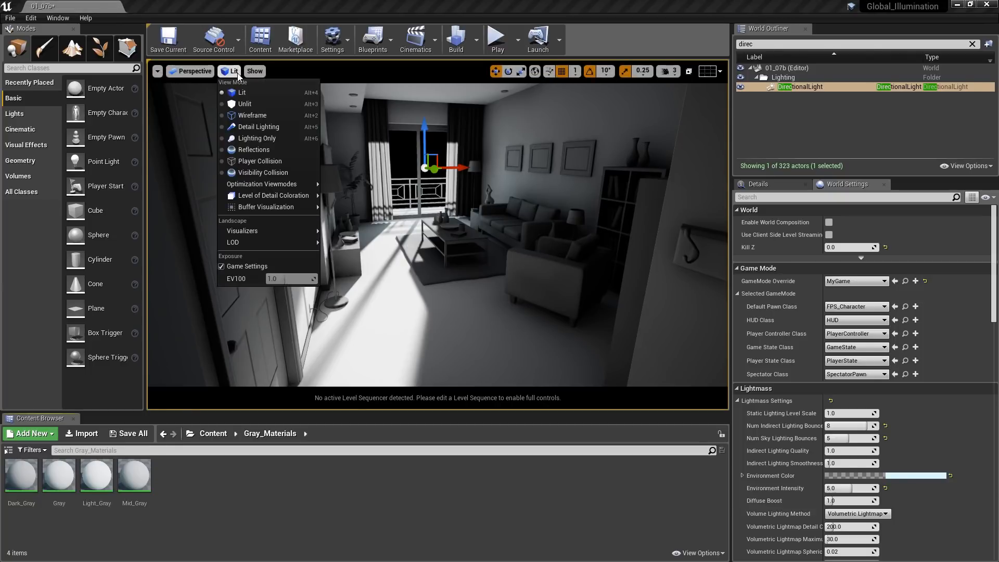
left_click(250, 104)
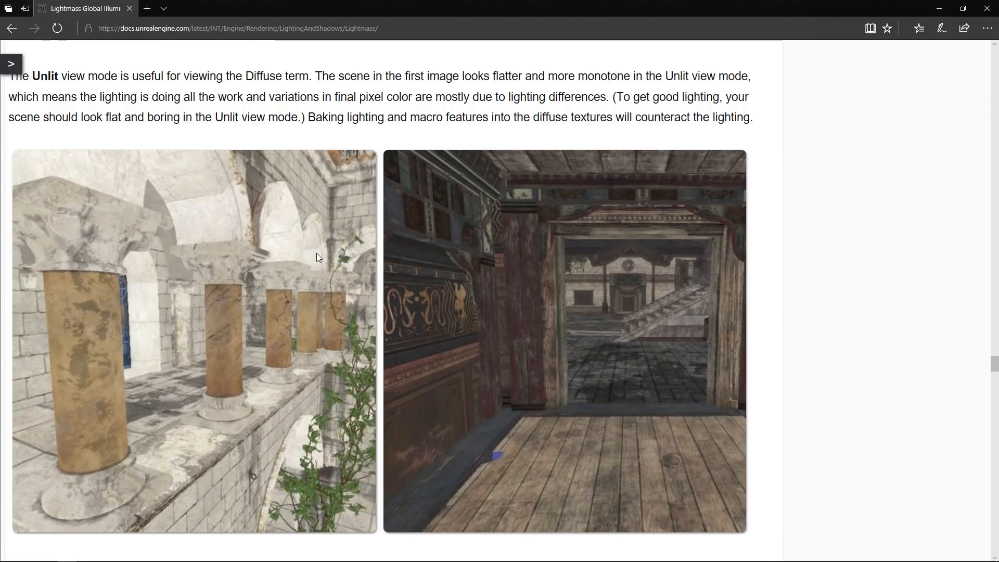
- Switch to the browser and examine the diffuse texture comparison images in the Lightmass documentation
scroll(314, 266, "up", 9)
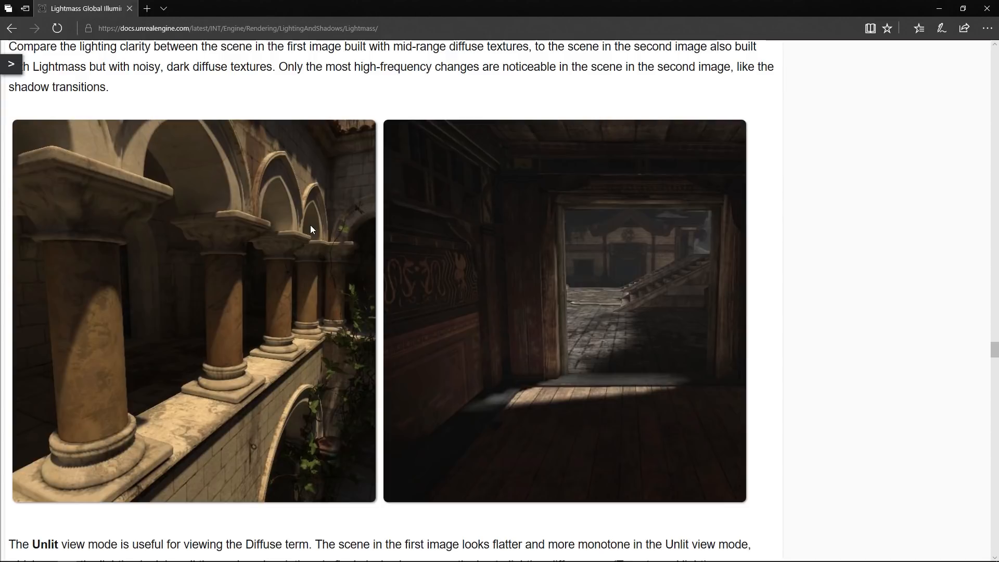
- Finish reading the diffuse texture section, switch to Unreal Editor and set the viewport to the Lit view mode
scroll(310, 225, "down", 9)
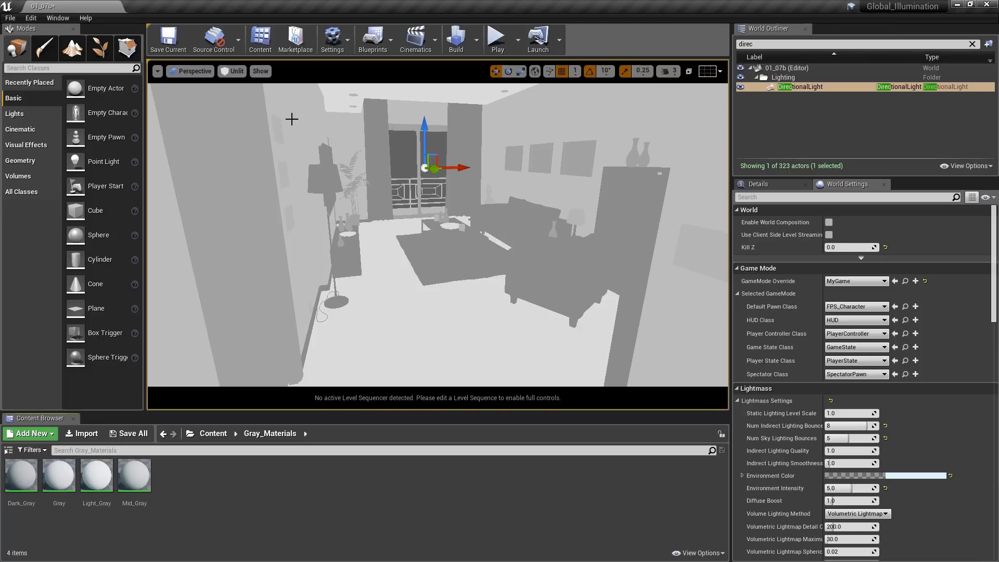
left_click(237, 72)
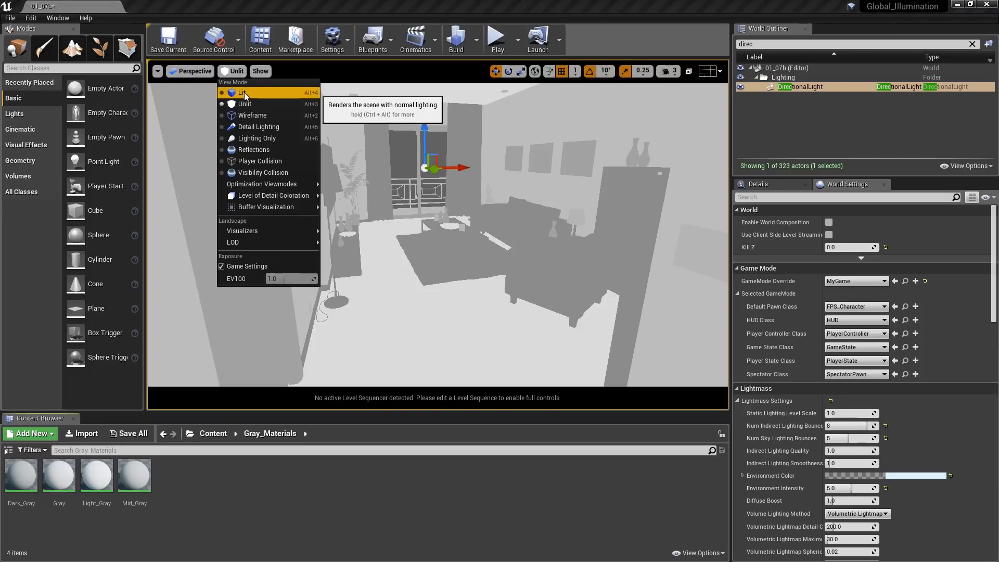
left_click(245, 92)
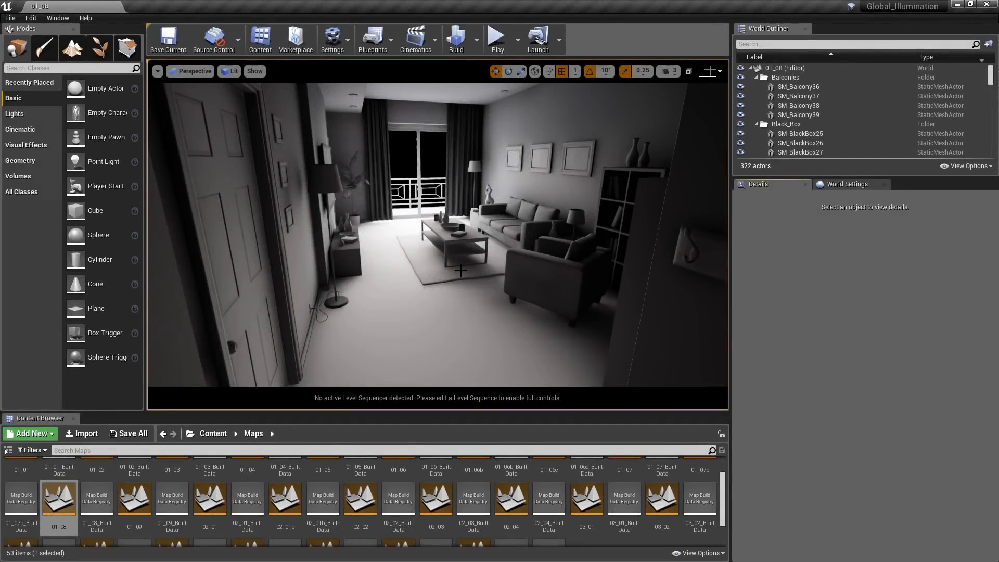
- Show the level's Lightmass world settings, find the Lightmass Portal actor by searching for "lightmass", and place one in the room
left_click(829, 186)
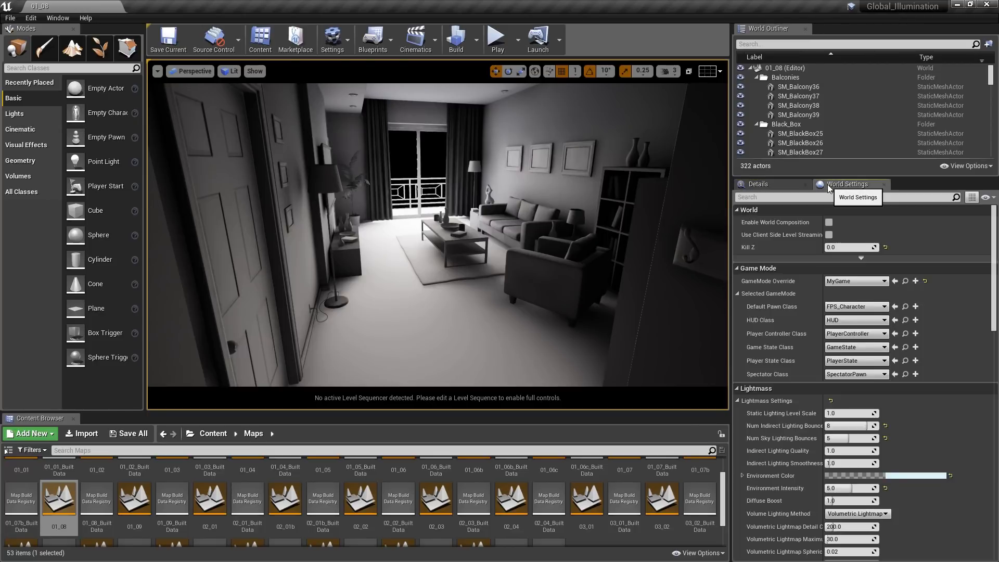
left_click_drag(993, 245, 993, 296)
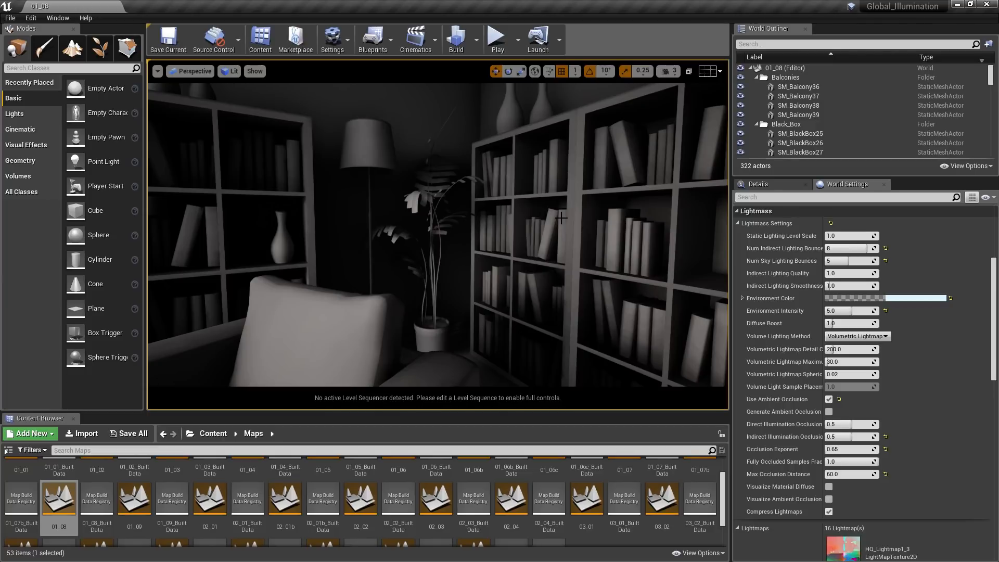
left_click(80, 68)
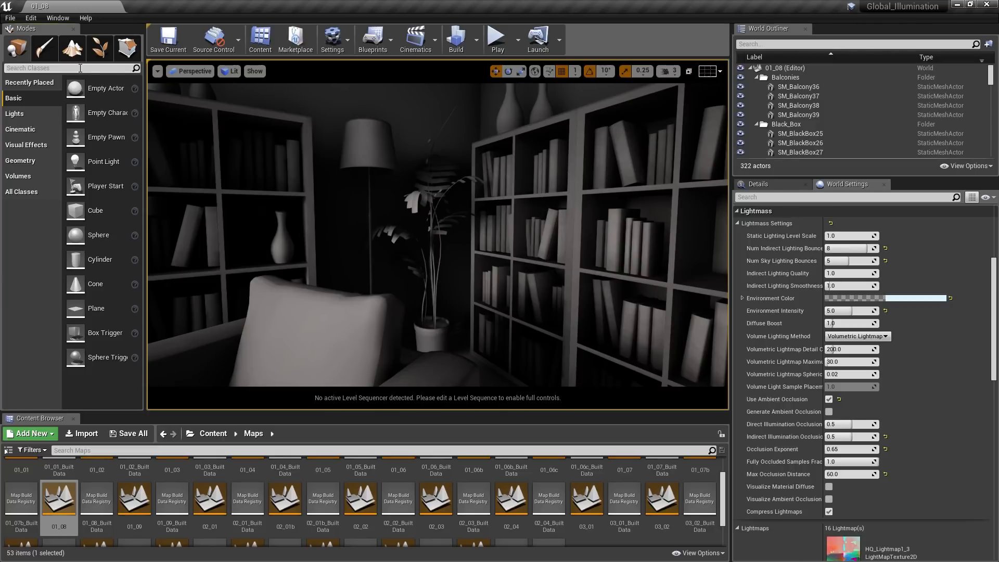
type("lightmass")
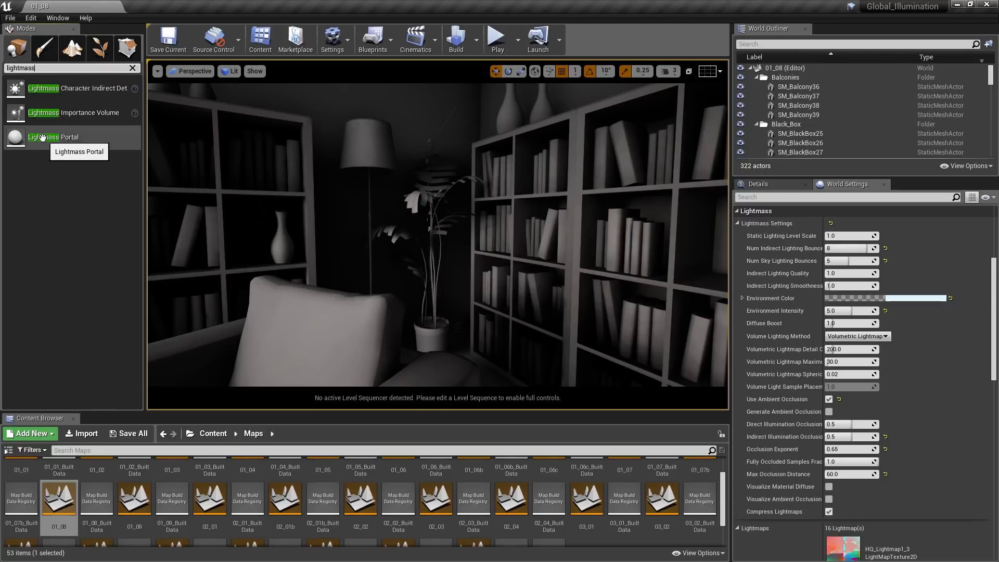
left_click_drag(42, 137, 363, 213)
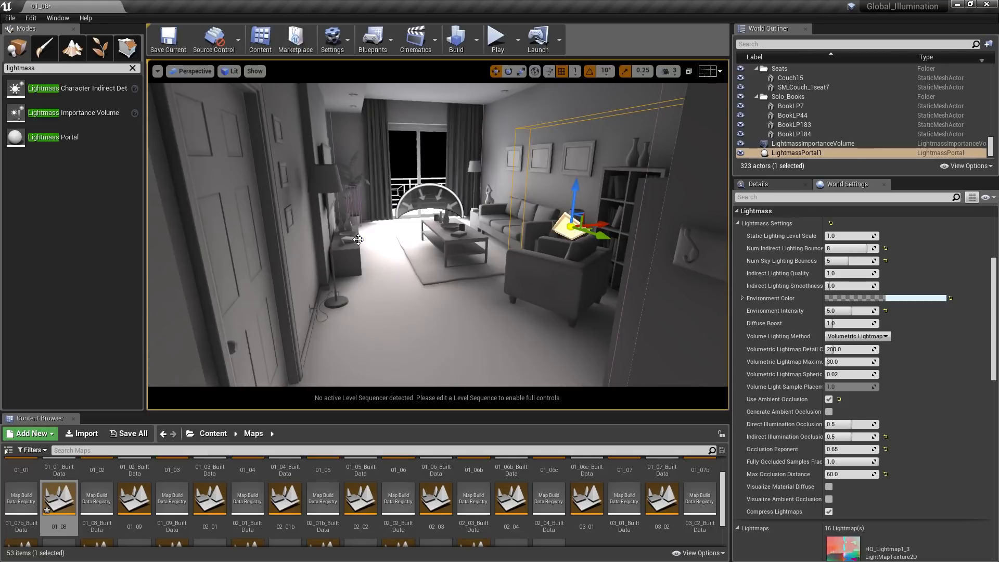
- Set the Lightmass Portal's location to X 156, Y -322, Z 128 so it sits at the balcony window
left_click(763, 188)
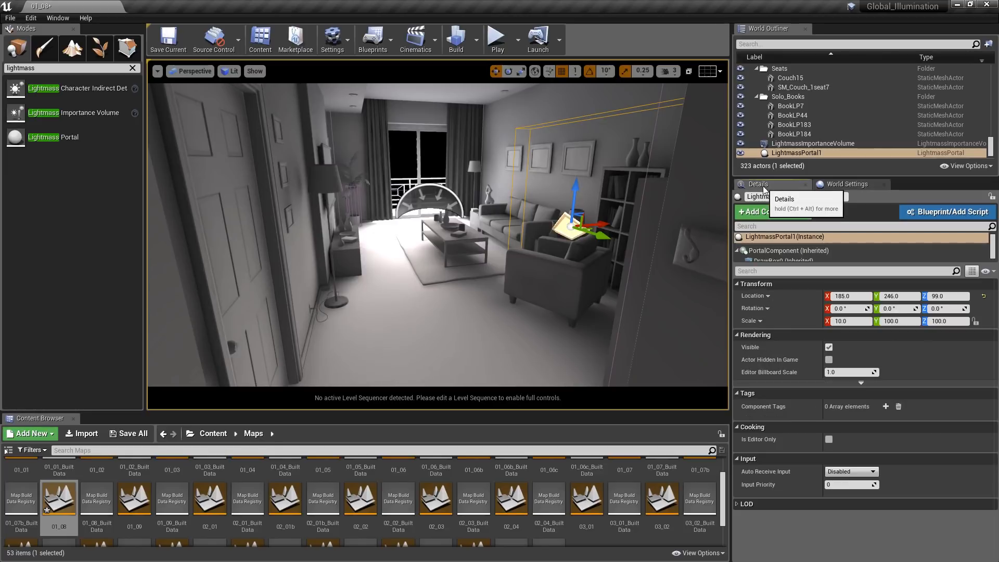
left_click(847, 295)
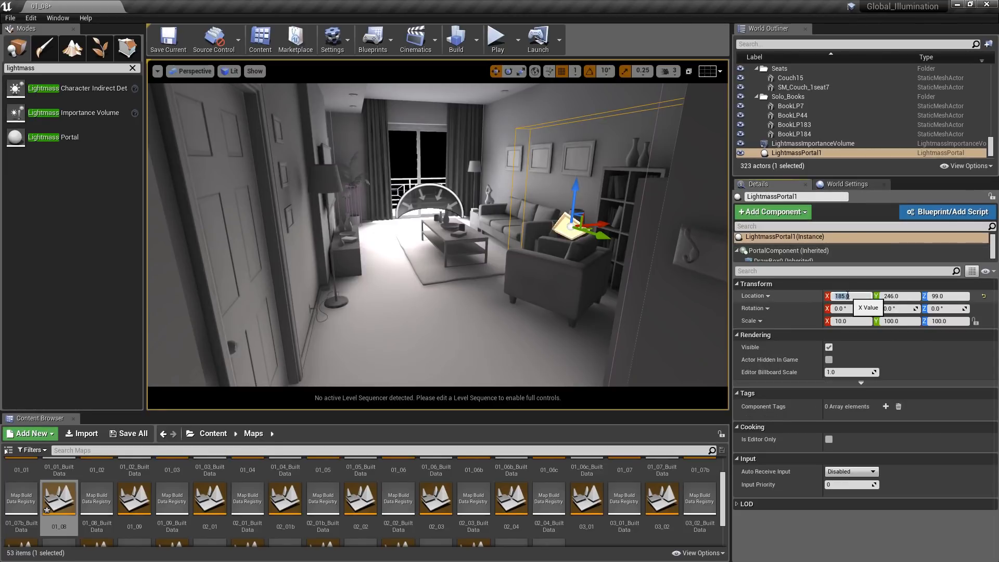
type("156")
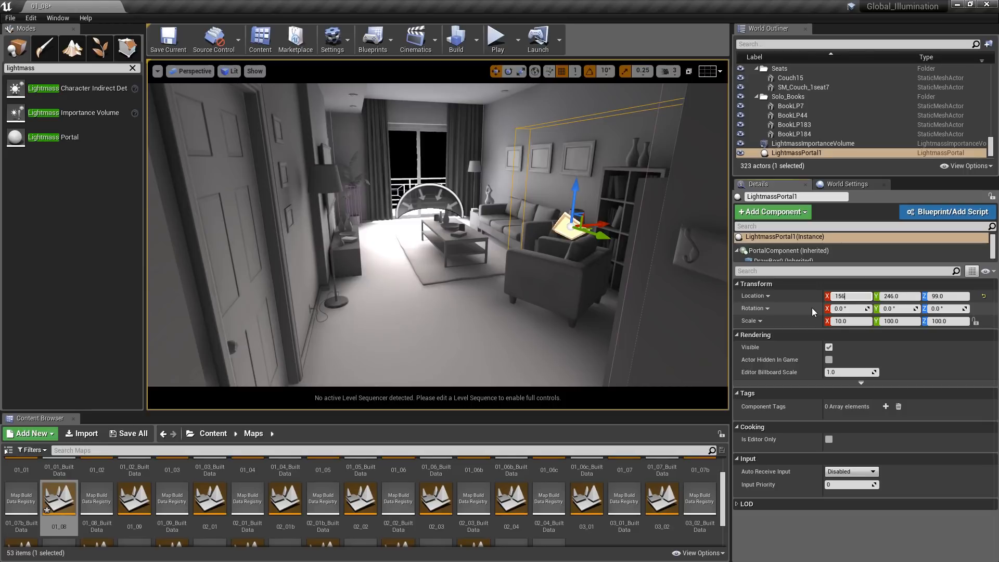
key("Tab")
type("-")
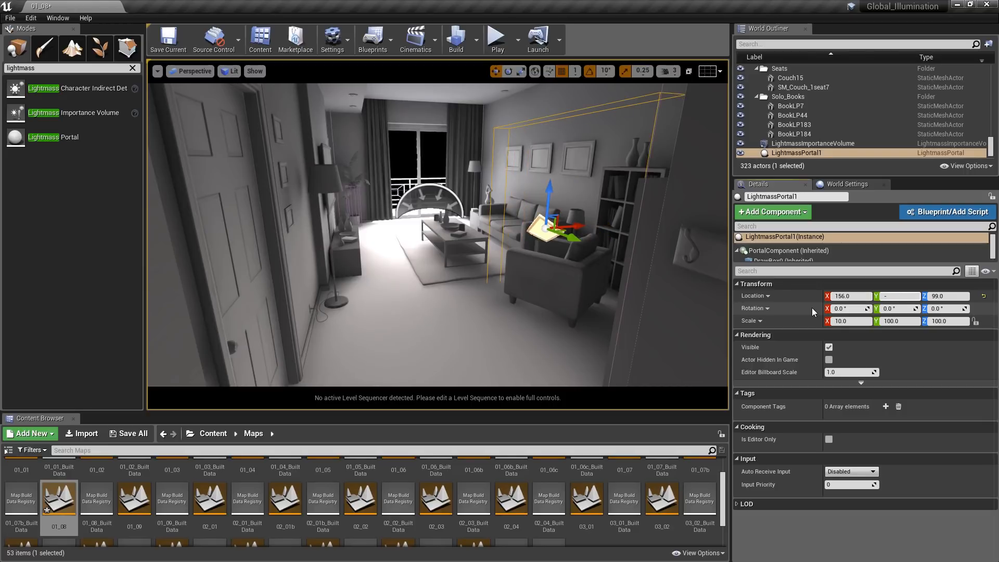
type("322")
key("Tab")
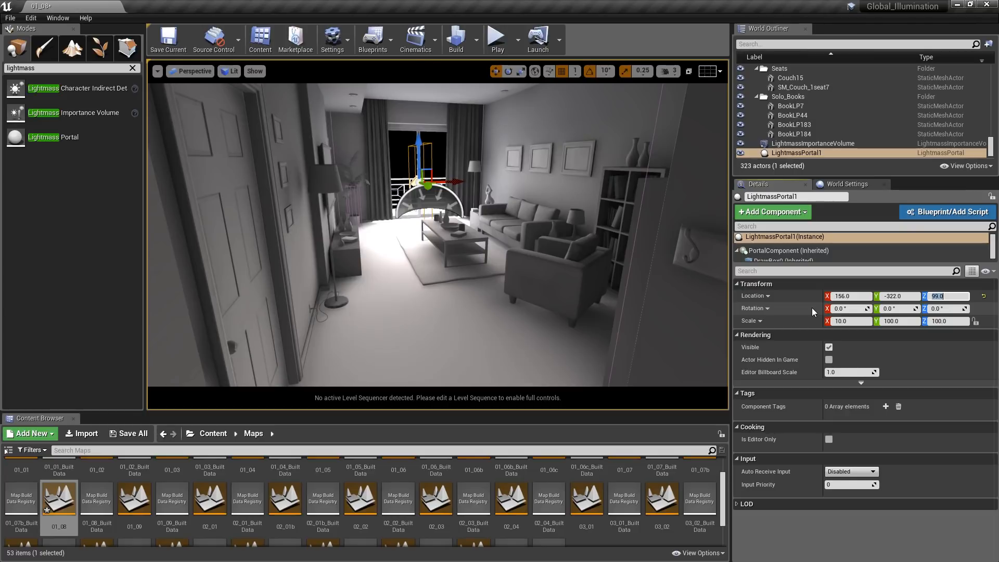
type("128")
key("Return")
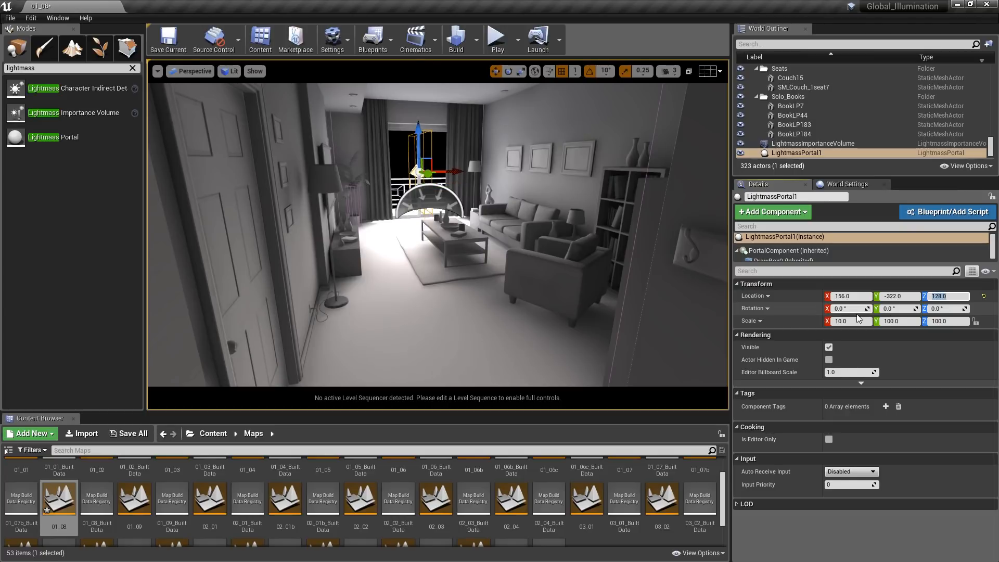
- Rotate the Lightmass Portal to -90° around Z and set its scale to 135 in Y and 120 in Z
left_click(946, 309)
type("-90")
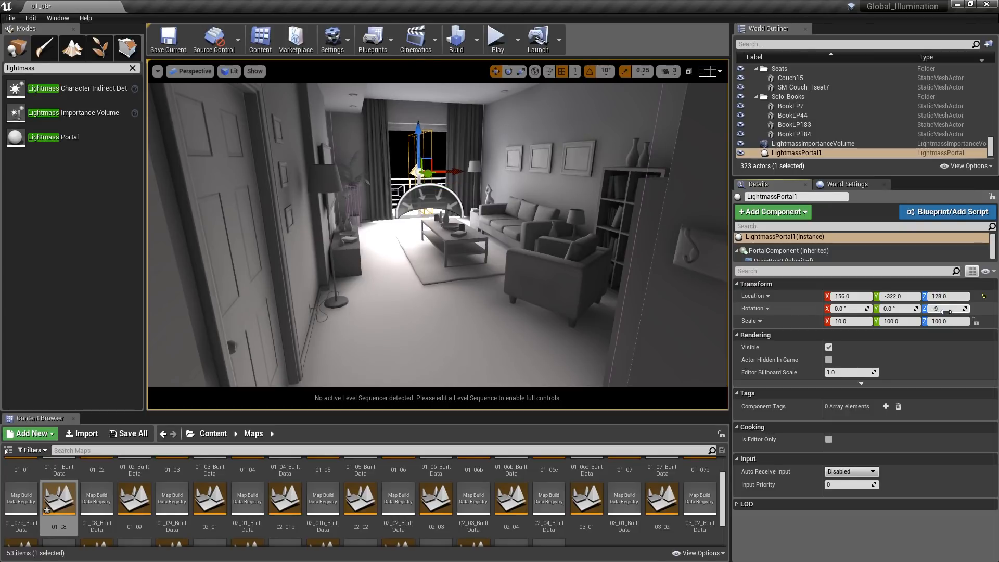
key("Return")
left_click(855, 322)
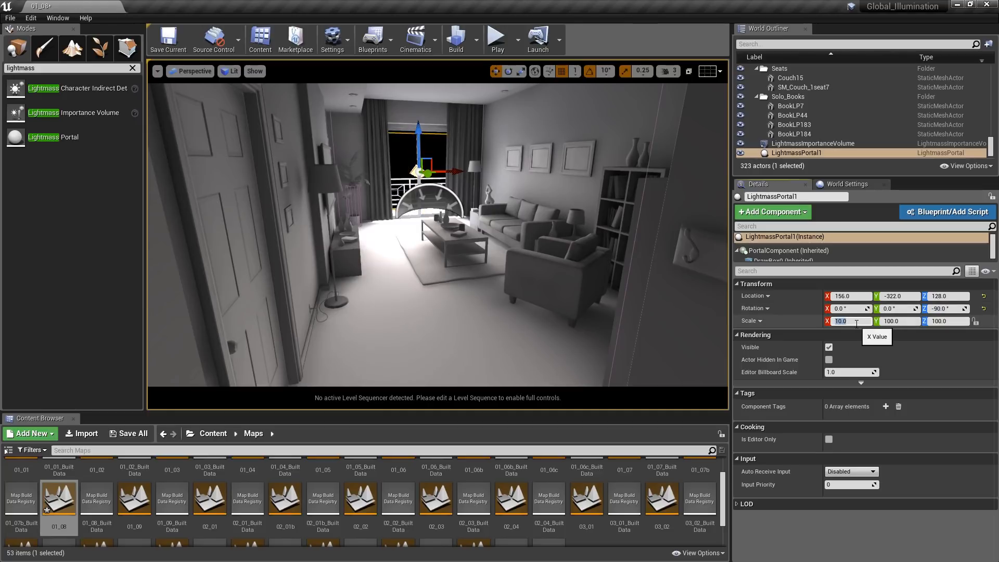
key("Tab")
type("135")
key("Tab")
type("120")
key("Return")
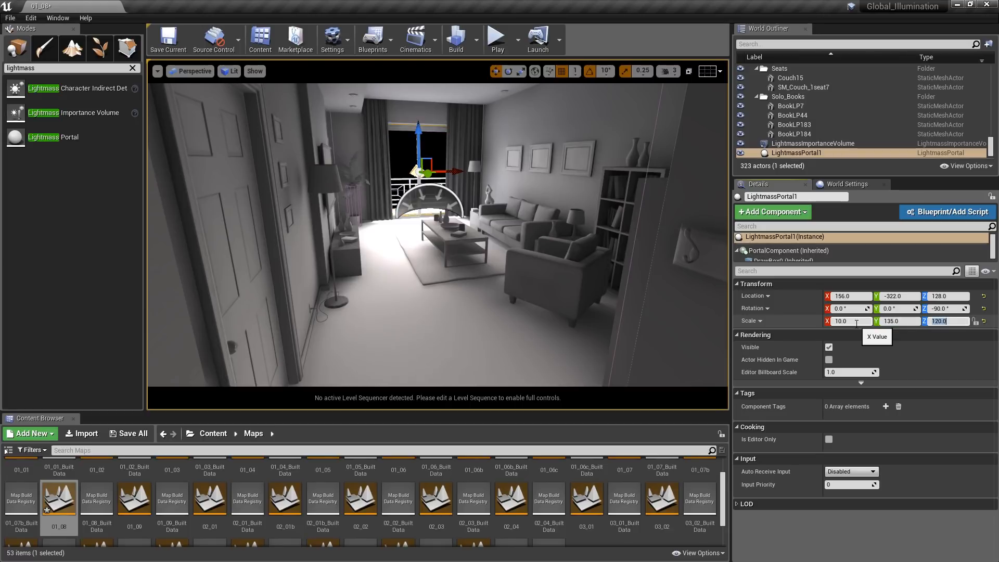
- Build only the lighting for the level with the Lightmass Portal in place
left_click(428, 187)
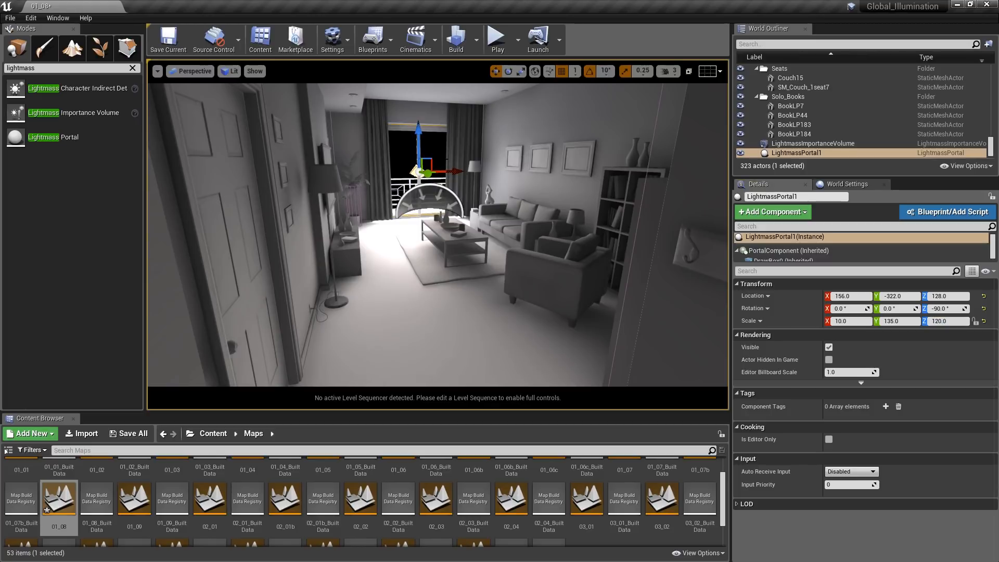
left_click(479, 49)
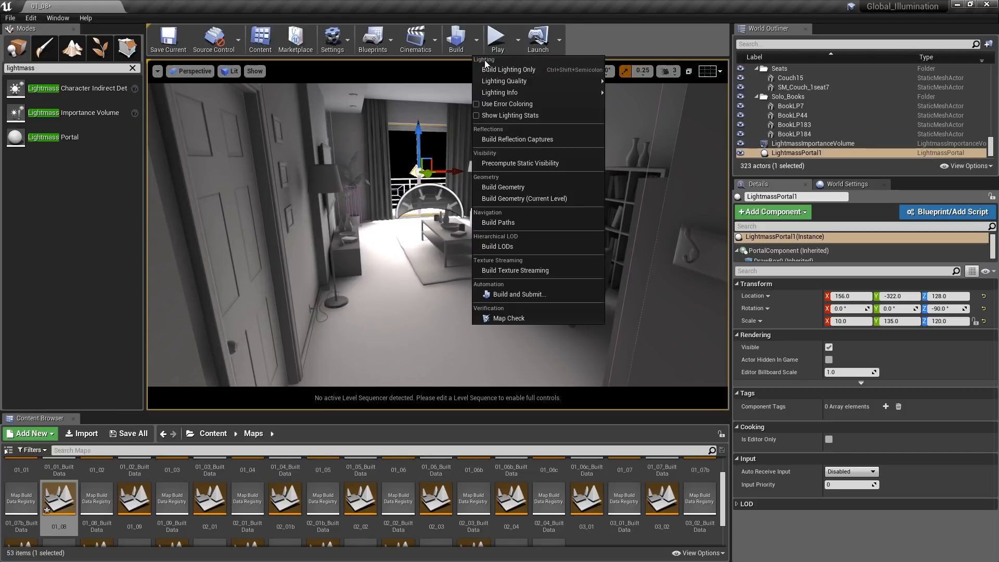
left_click(487, 70)
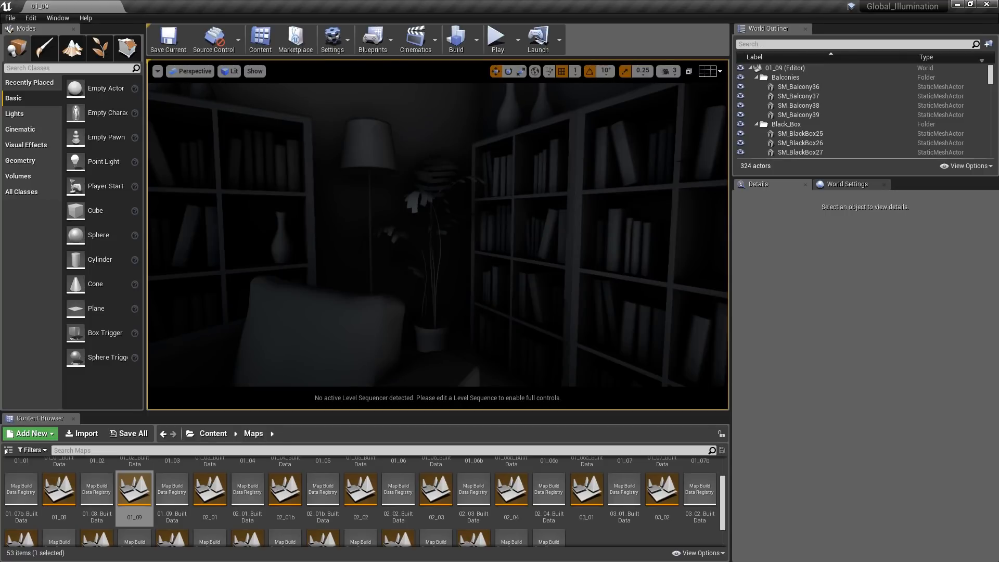
- Find the DirectionalLight in level 01_09 by searching the actors for "direct" and set its intensity to 9
left_click(787, 44)
type("d")
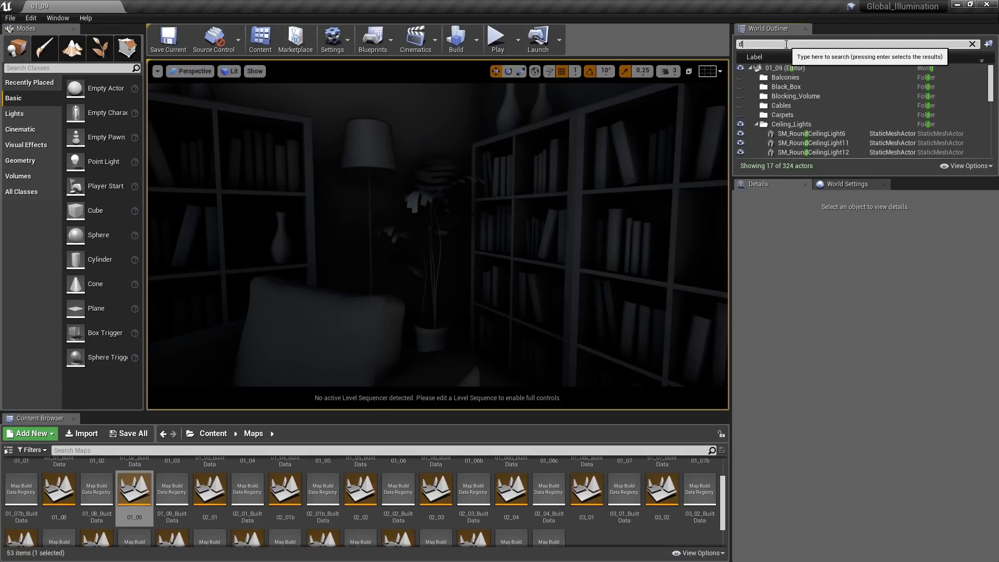
type("irect")
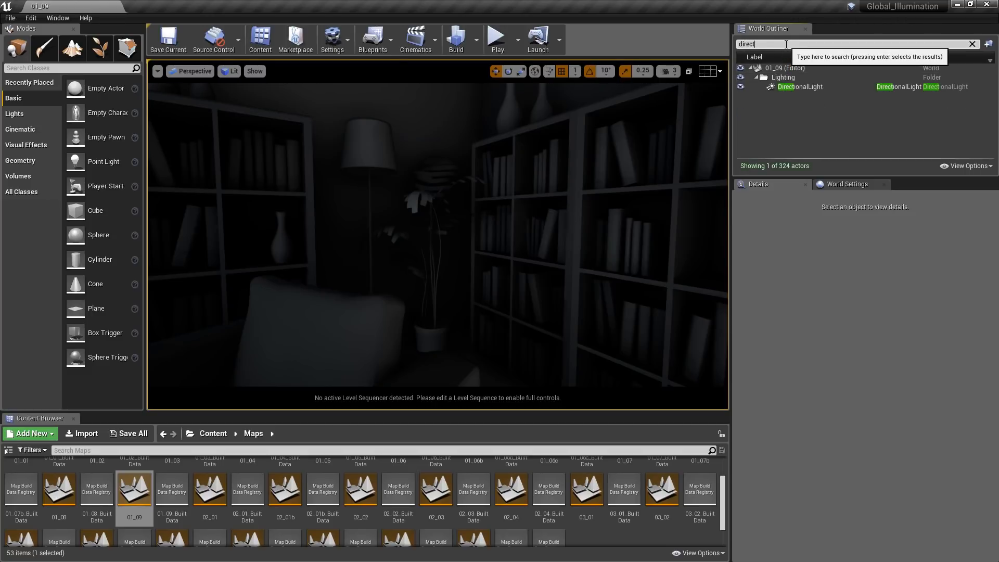
left_click(801, 86)
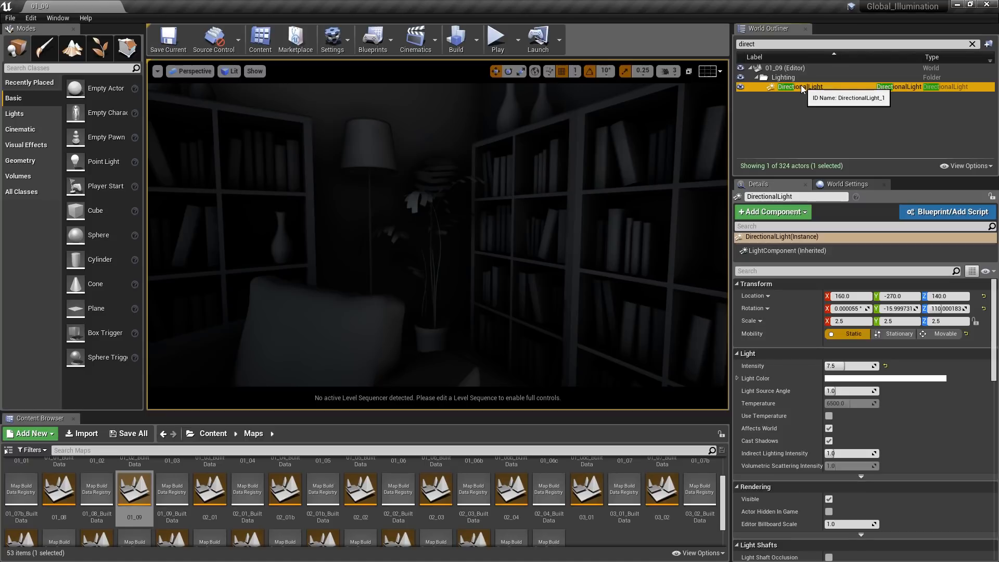
left_click(844, 365)
type("9")
key("Return")
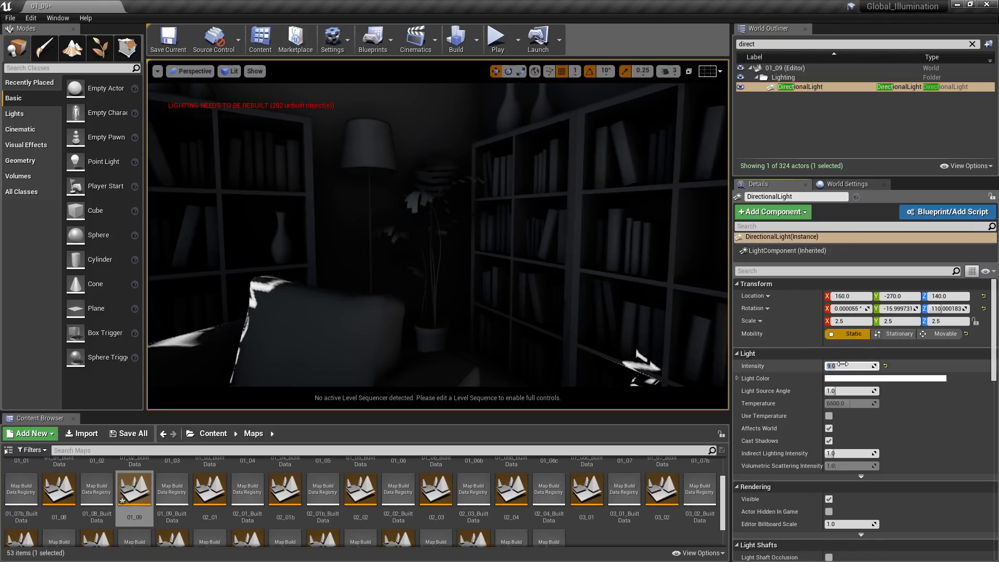
- Set the Lightmass Environment Intensity to 7 in the world settings and rebuild the lighting
left_click(853, 185)
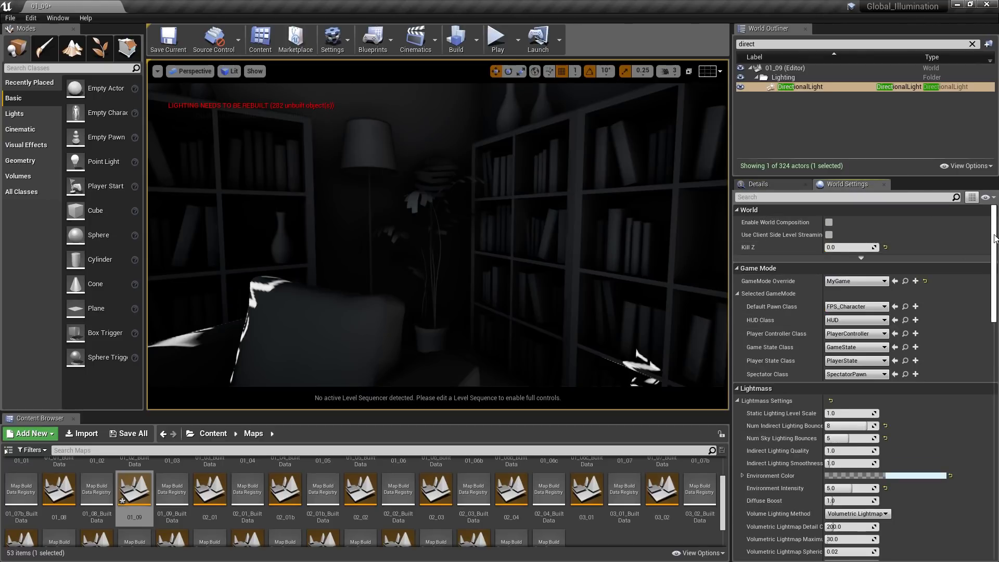
left_click_drag(994, 231, 997, 281)
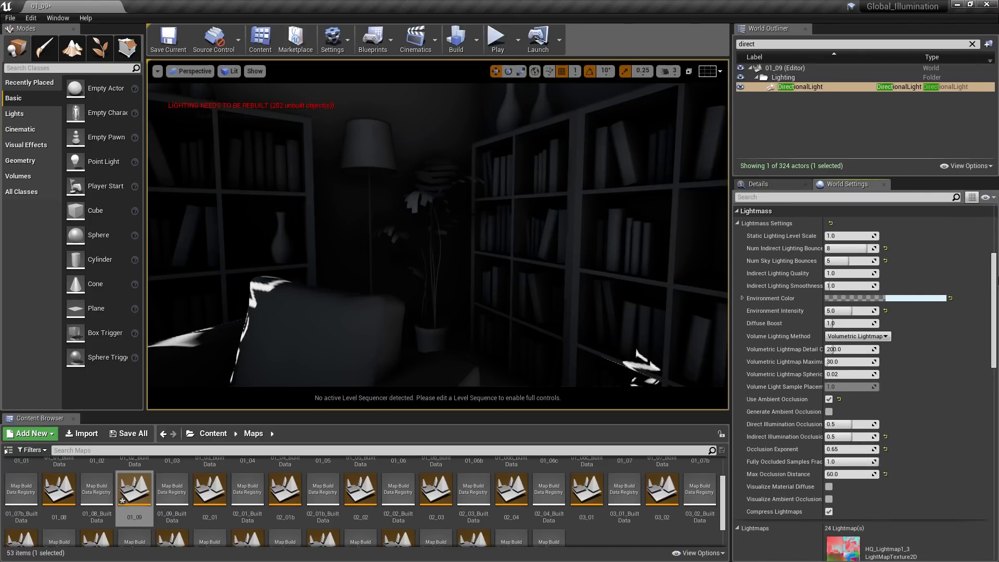
left_click(852, 311)
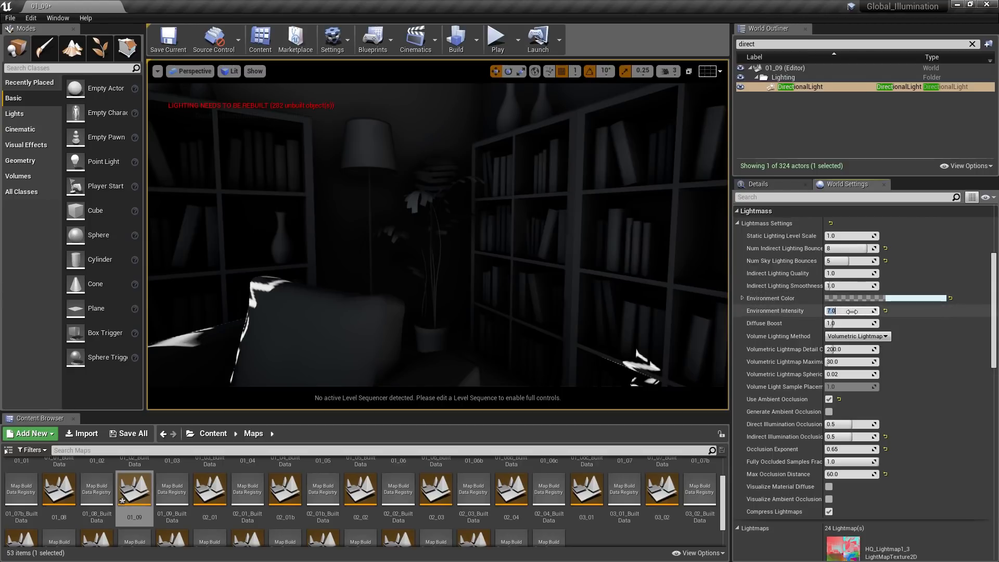
left_click(477, 39)
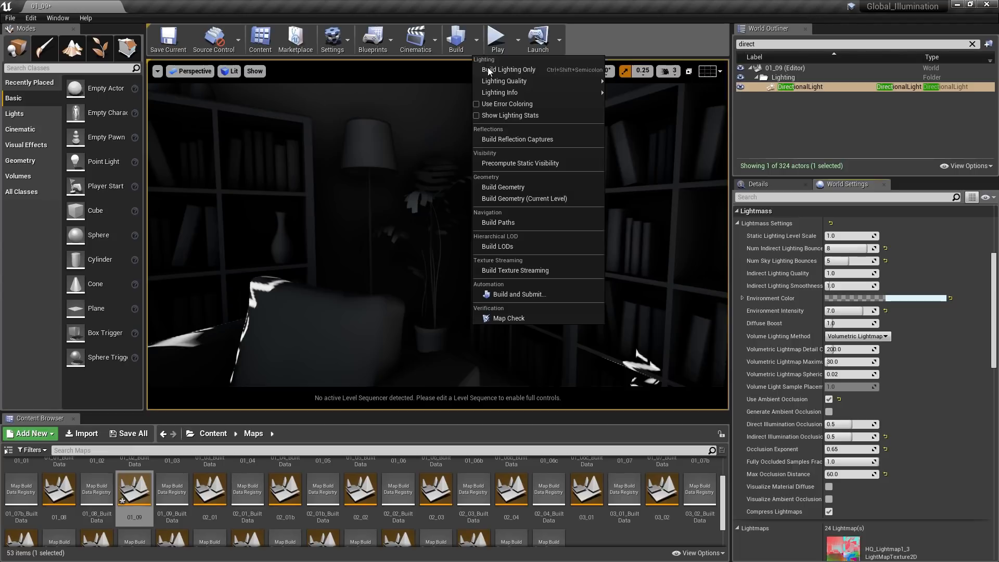
left_click(490, 70)
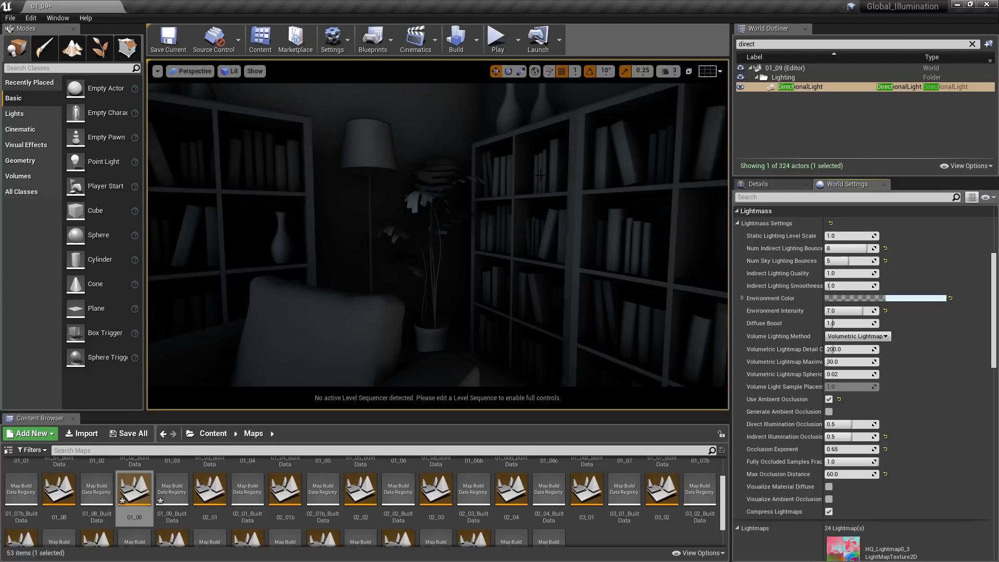
- Set Indirect Lighting Quality to 1.25 and Indirect Lighting Smoothness to 0.7, and start another lighting-only build
left_click(845, 274)
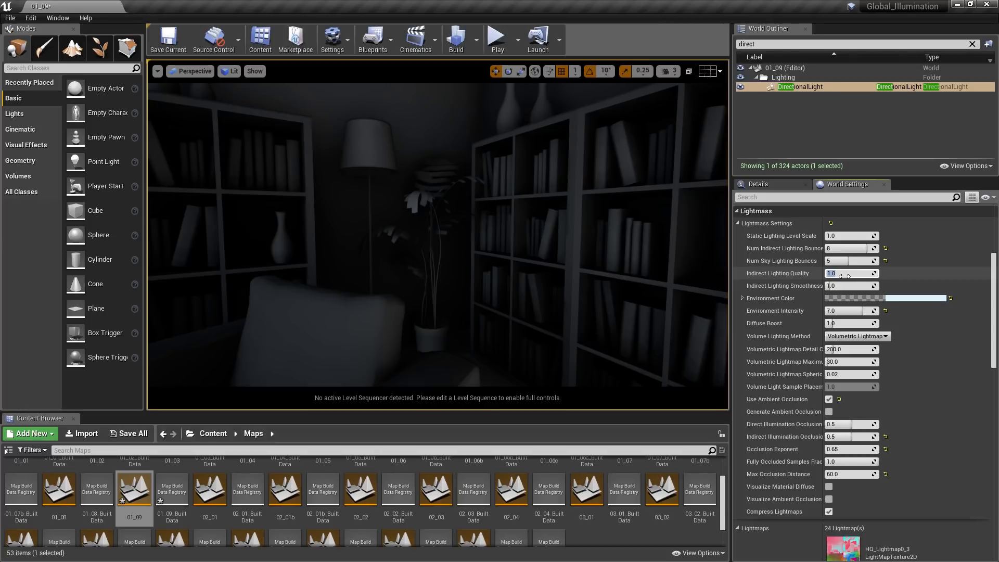
type("1.25")
key("Return")
left_click(847, 285)
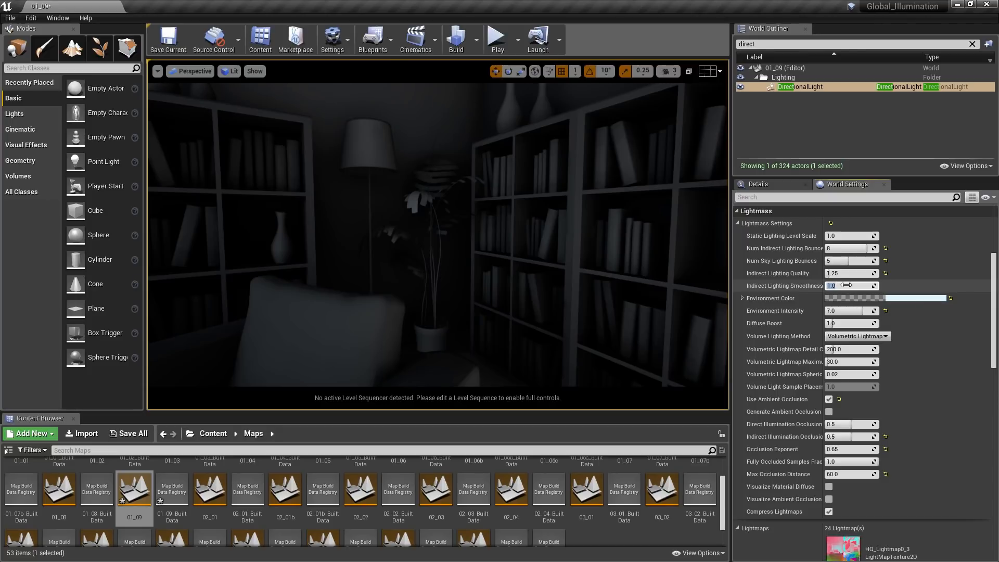
type("0.7")
left_click(476, 41)
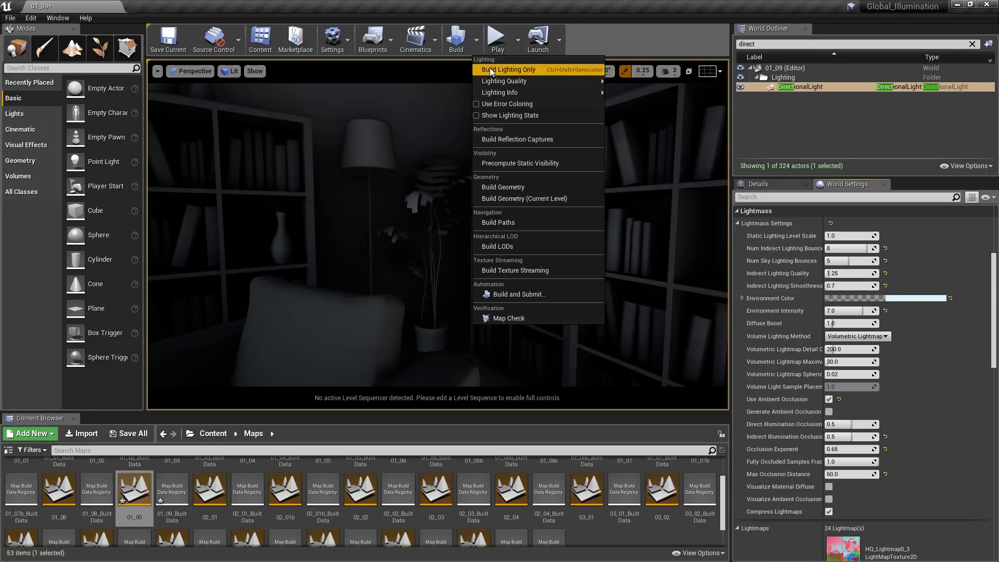
left_click(491, 71)
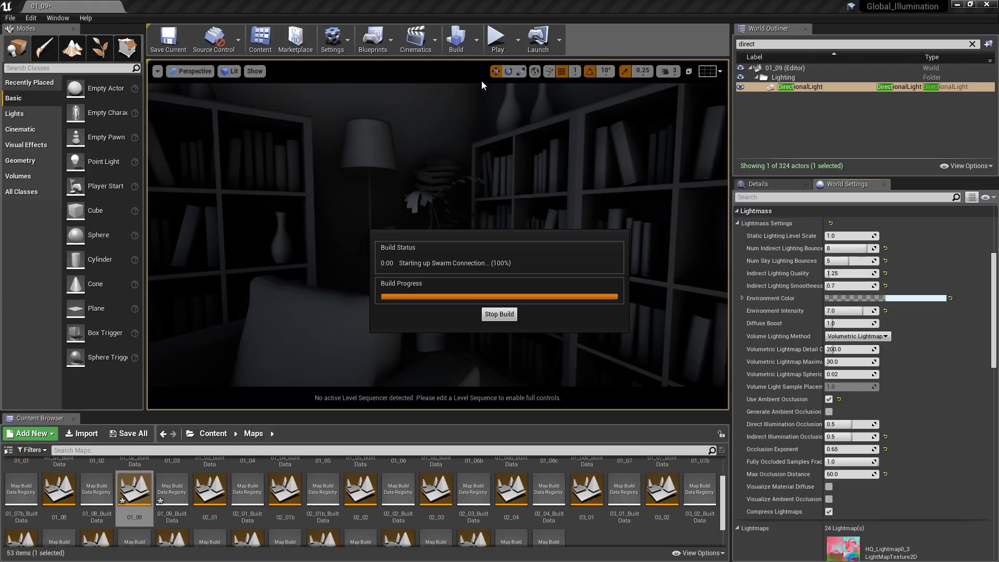
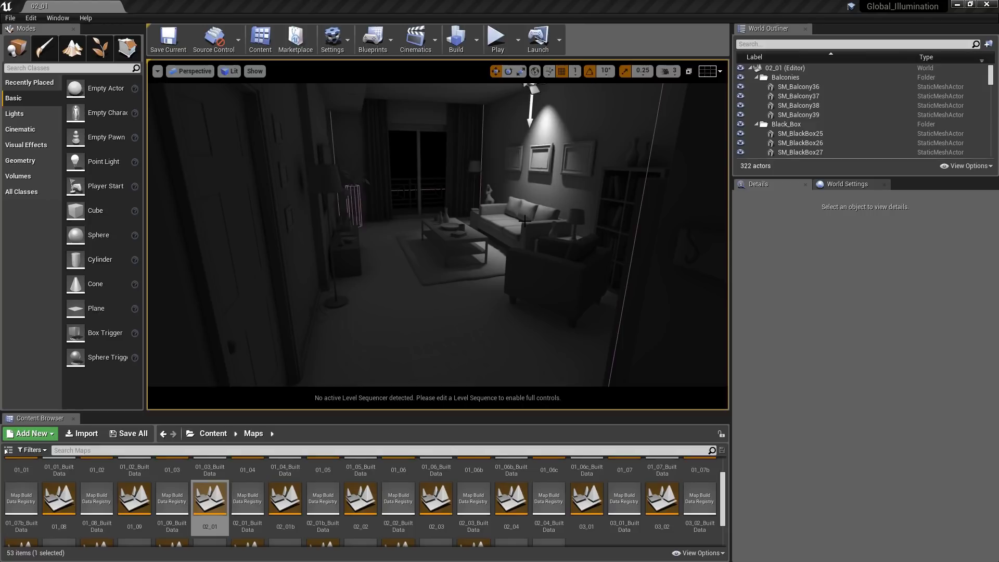
- Switch to the saved sofa view in level 02_01 and select the SpotLight by searching the actors for "spot"
key("1")
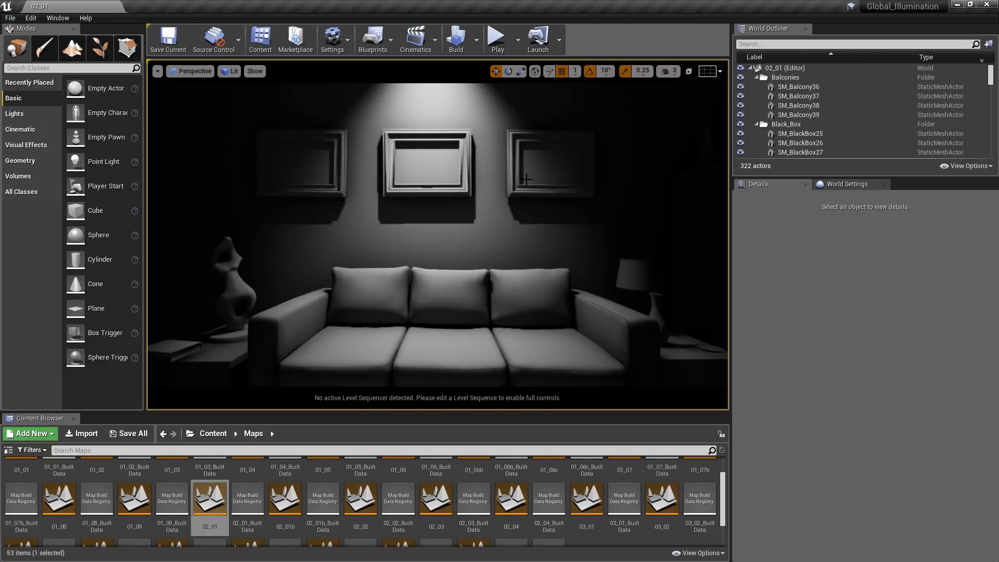
left_click(773, 46)
type("spo")
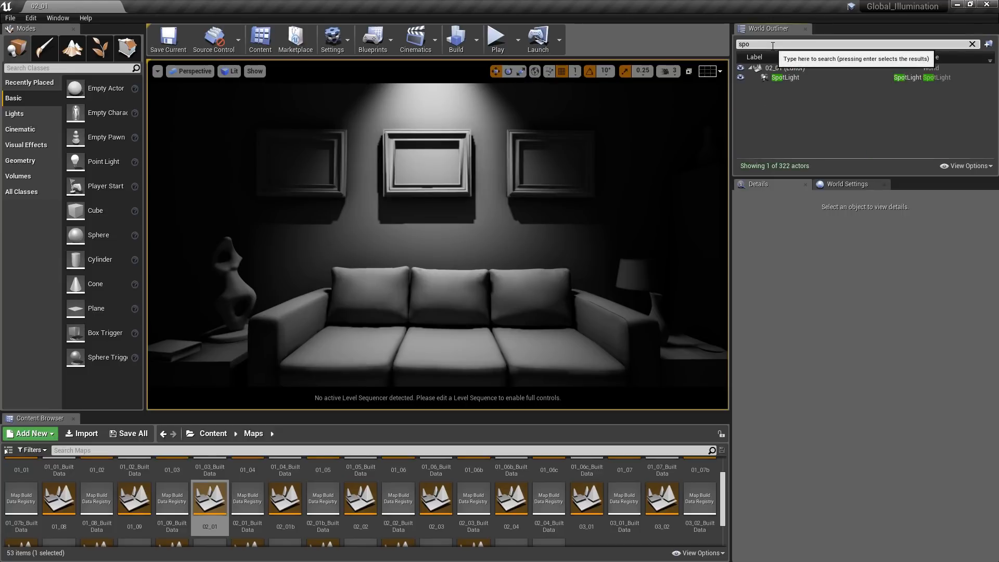
type("t")
left_click(785, 78)
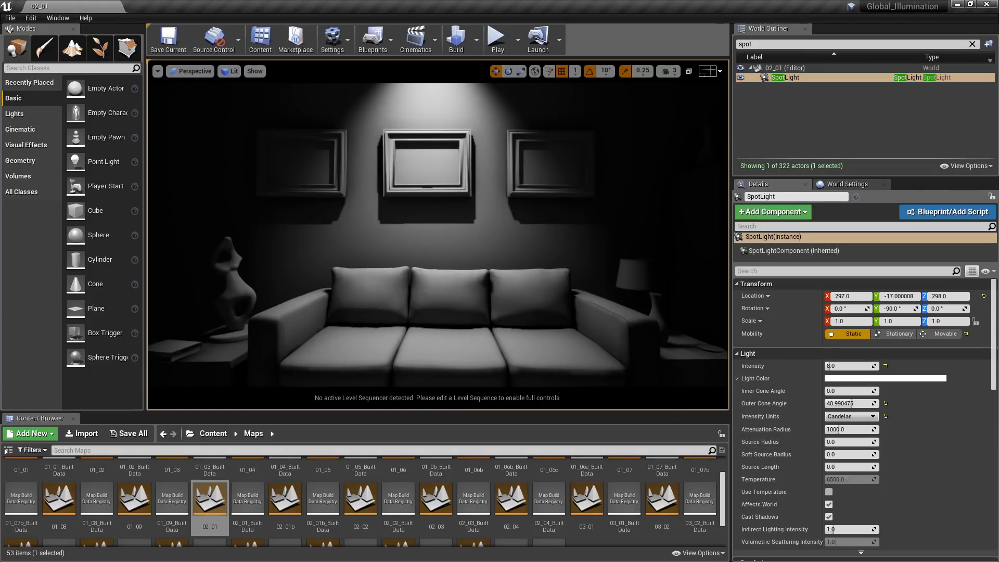
- Set the SpotLight's Source Radius to 10 and build only the lighting
key("g")
left_click_drag(833, 442, 902, 442)
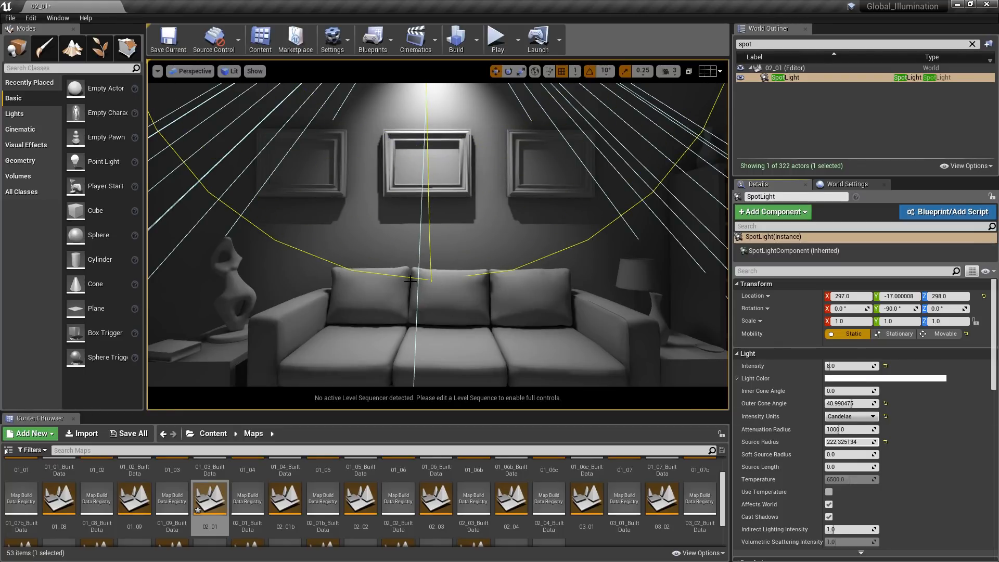
left_click(867, 442)
type("10.0")
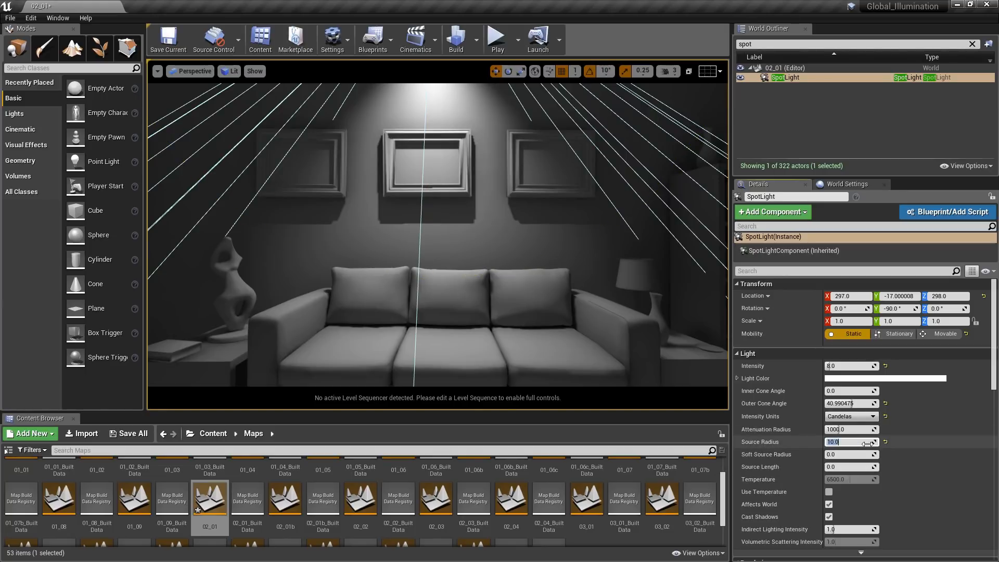
right_click(504, 285)
key("g")
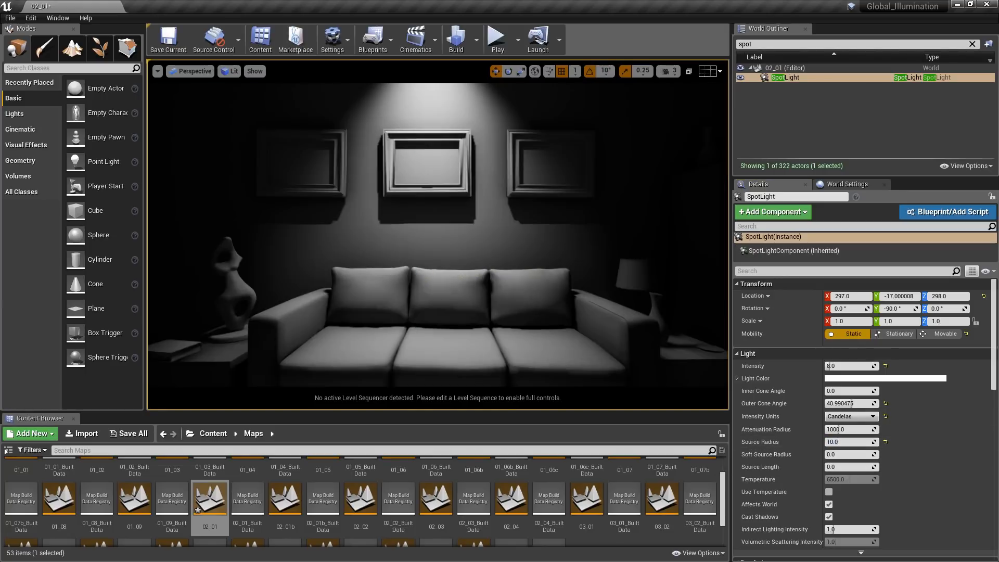
left_click(476, 41)
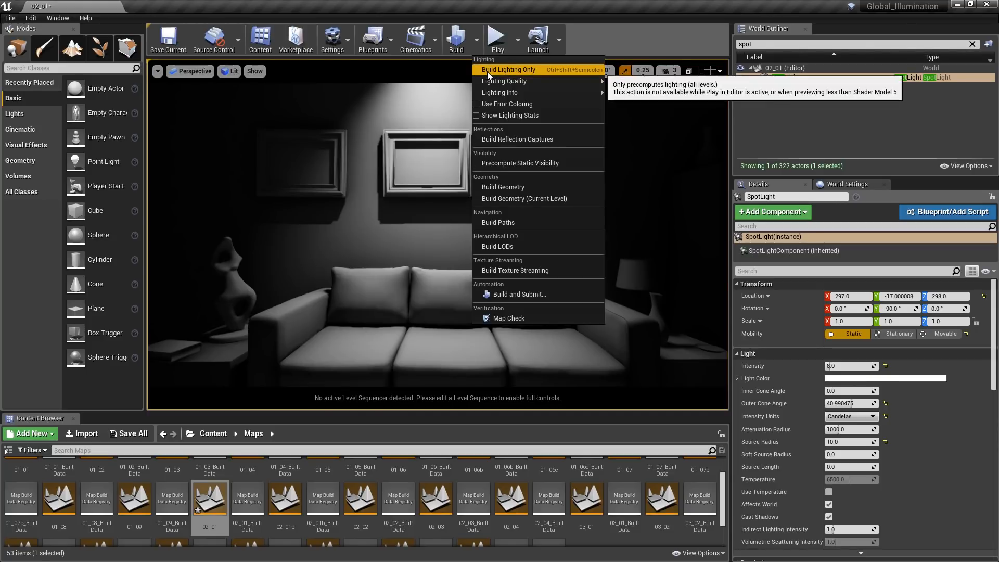
left_click(508, 70)
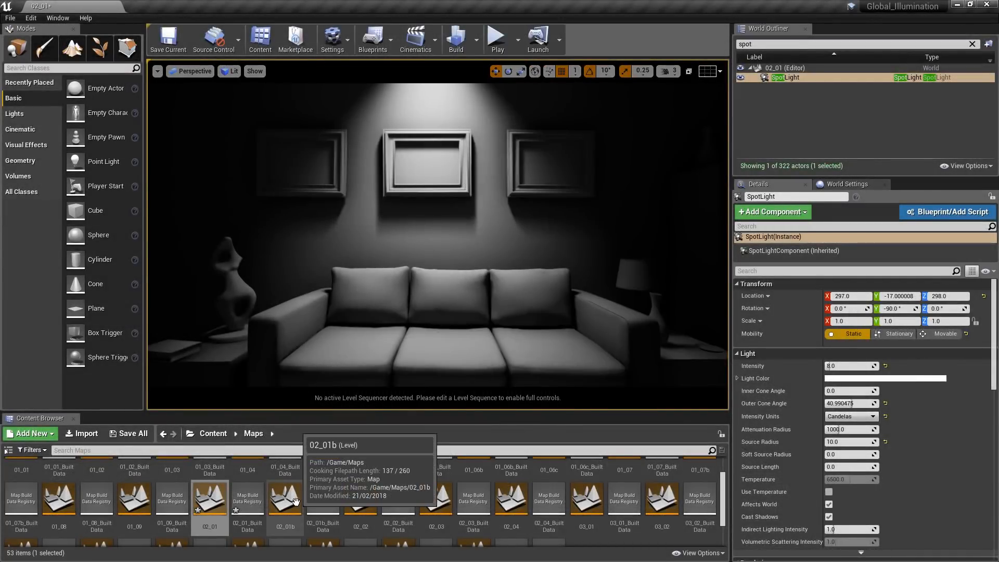
- Open level 02_01b without saving the changes to 02_01 and select the DirectionalLight by searching the actors for "direct"
double_click(296, 501)
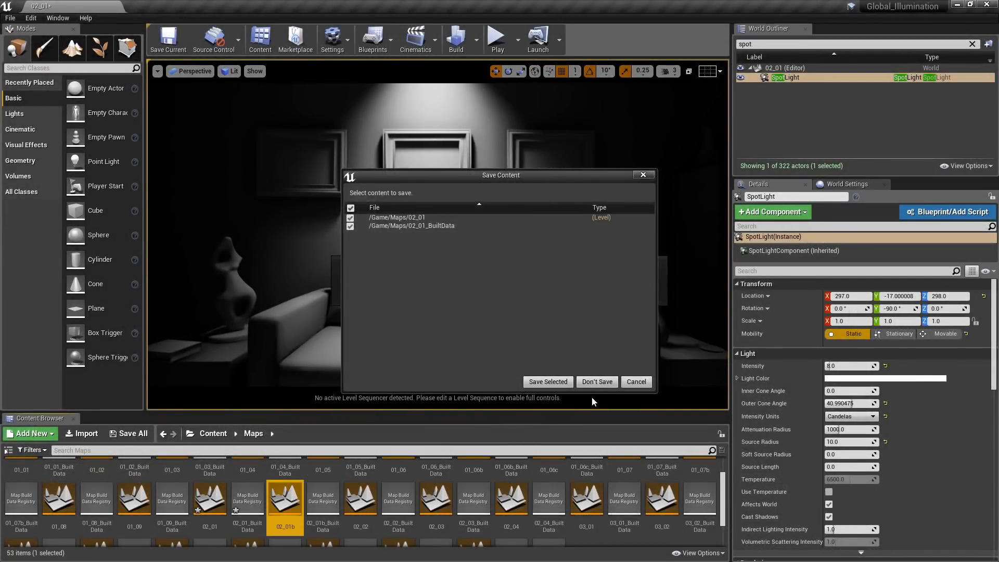
left_click(597, 384)
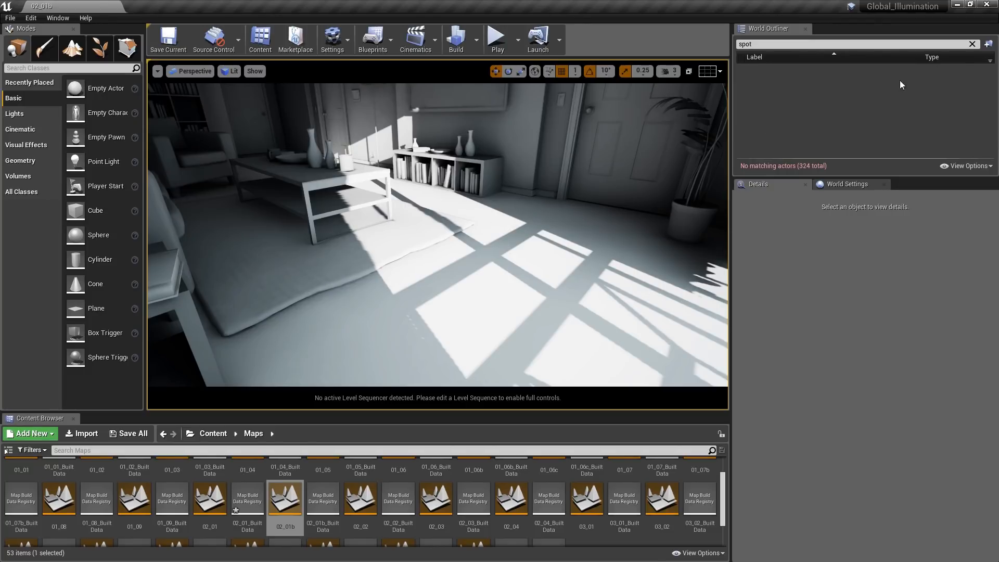
left_click(972, 44)
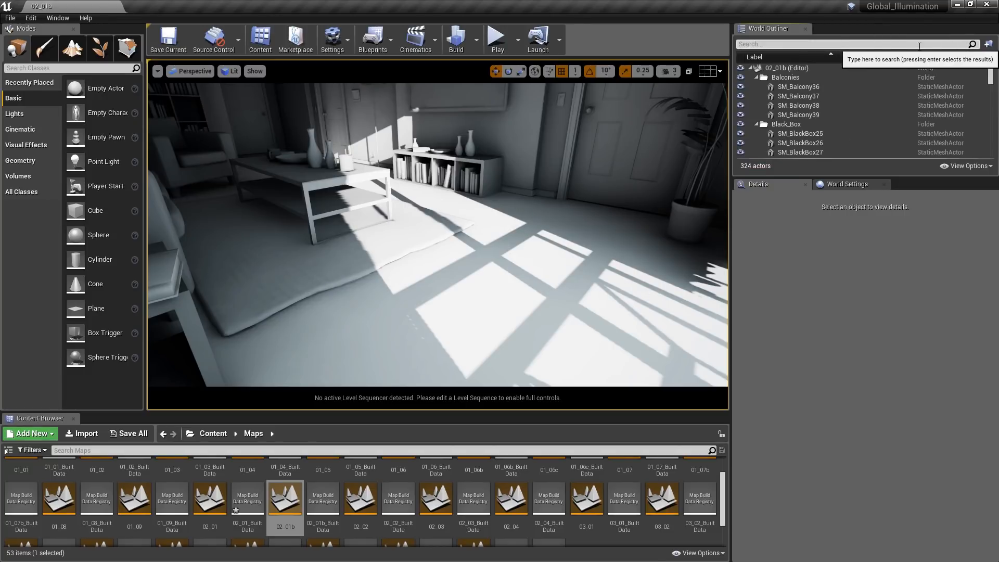
type("direct")
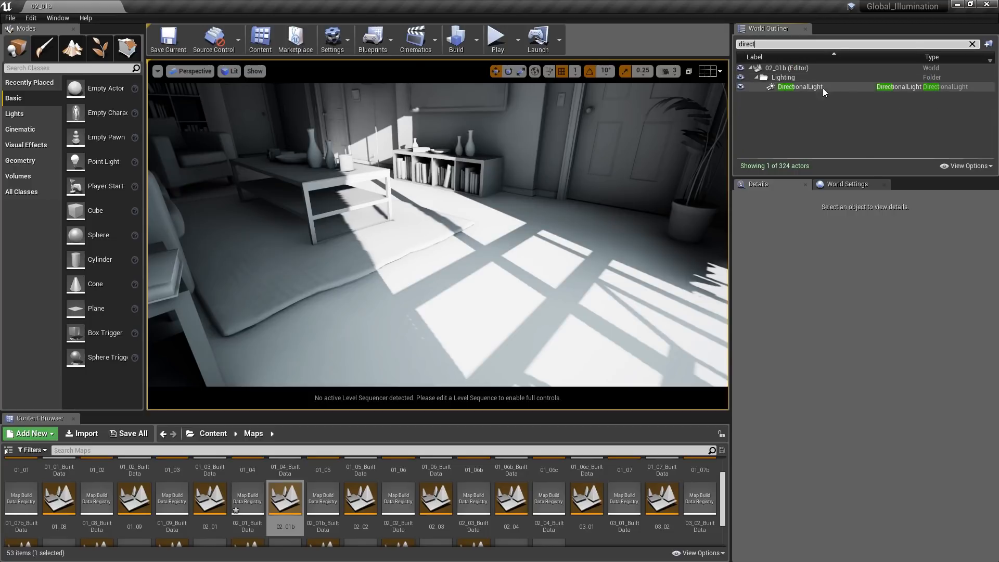
left_click(796, 87)
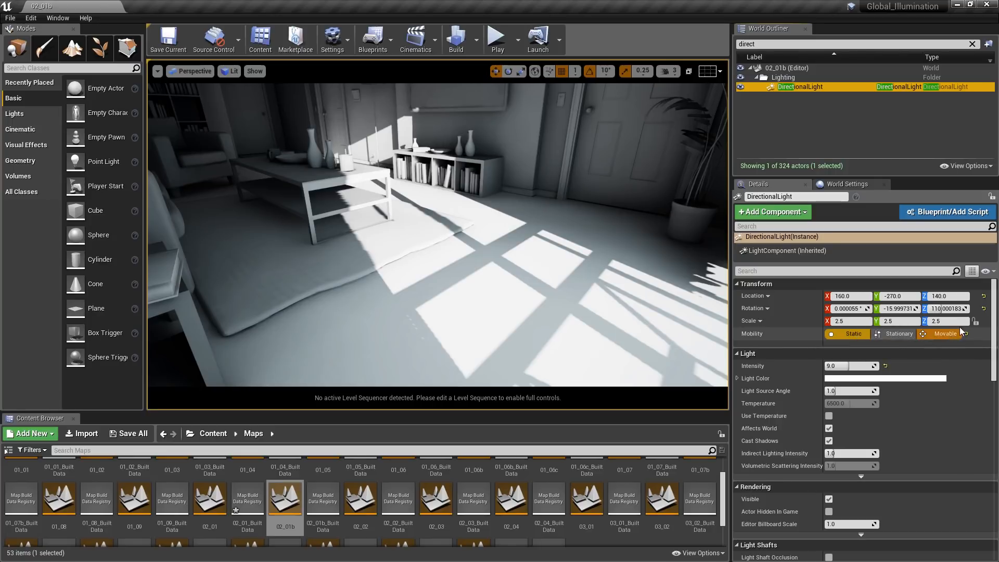
- Set the DirectionalLight's Lightmass Light Source Angle to 1 and build only the lighting
left_click_drag(994, 312, 993, 413)
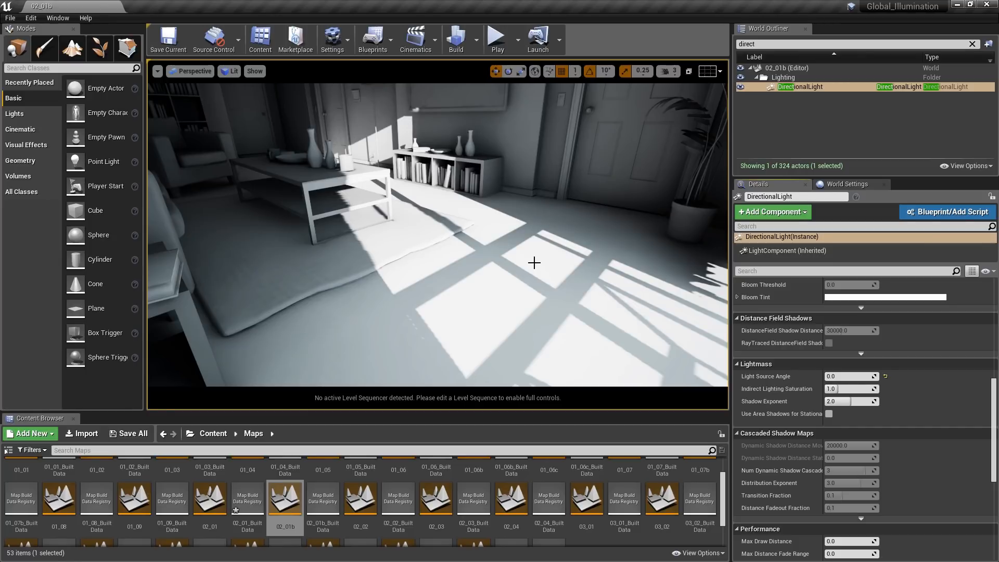
left_click(847, 376)
type("1")
key("Return")
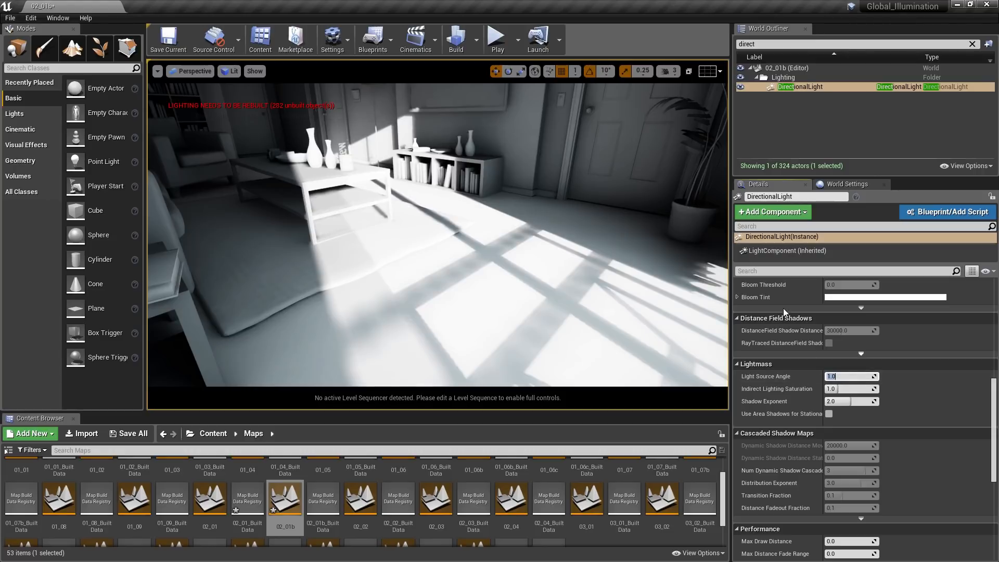
left_click(478, 49)
left_click(488, 67)
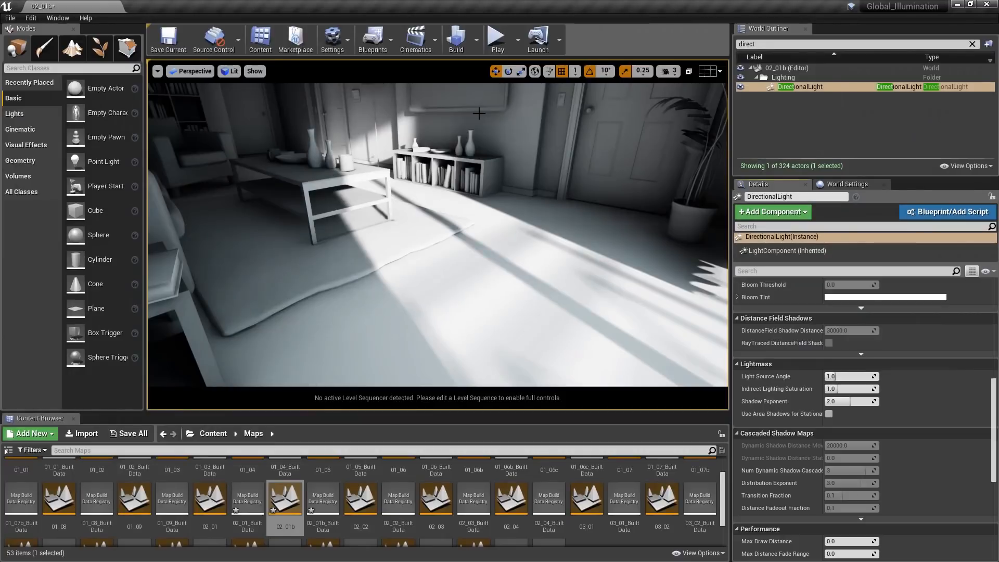
- Raise the DirectionalLight's Lightmass Light Source Angle to 2 and rebuild the lighting
left_click(844, 378)
type("2")
key("Return")
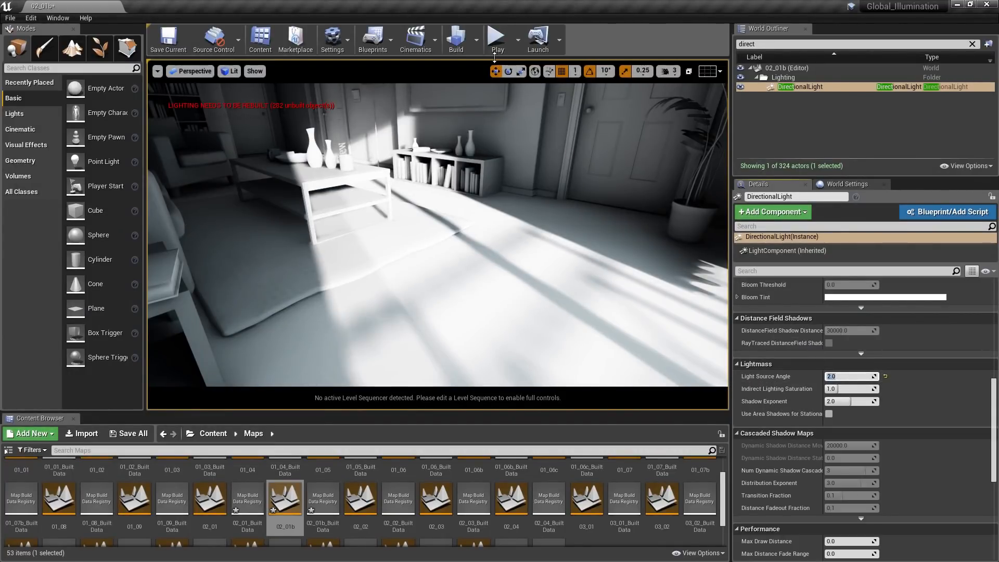
left_click(476, 40)
left_click(490, 70)
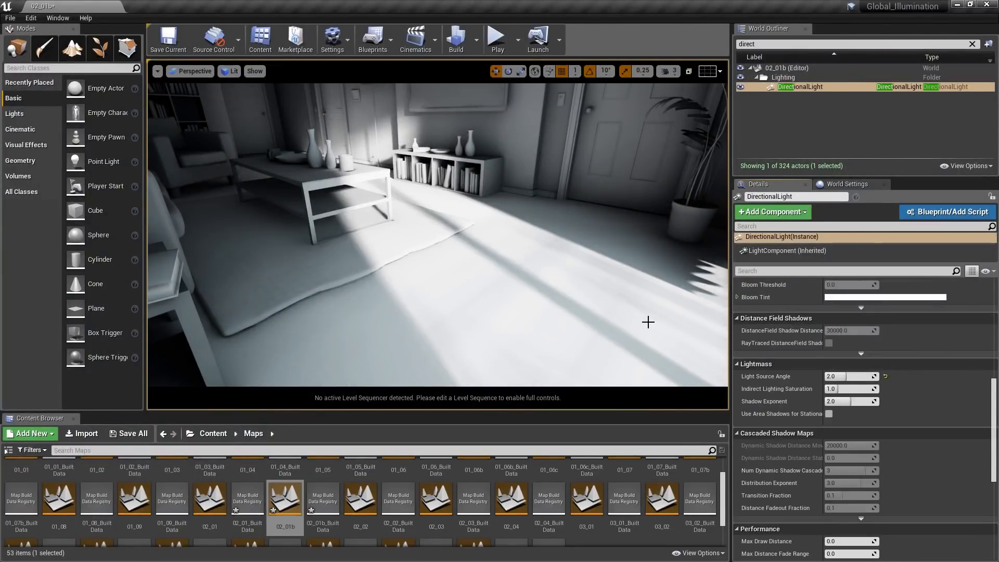
- Set the DirectionalLight's Lightmass Shadow Exponent to 3 and rebuild the lighting
left_click(848, 402)
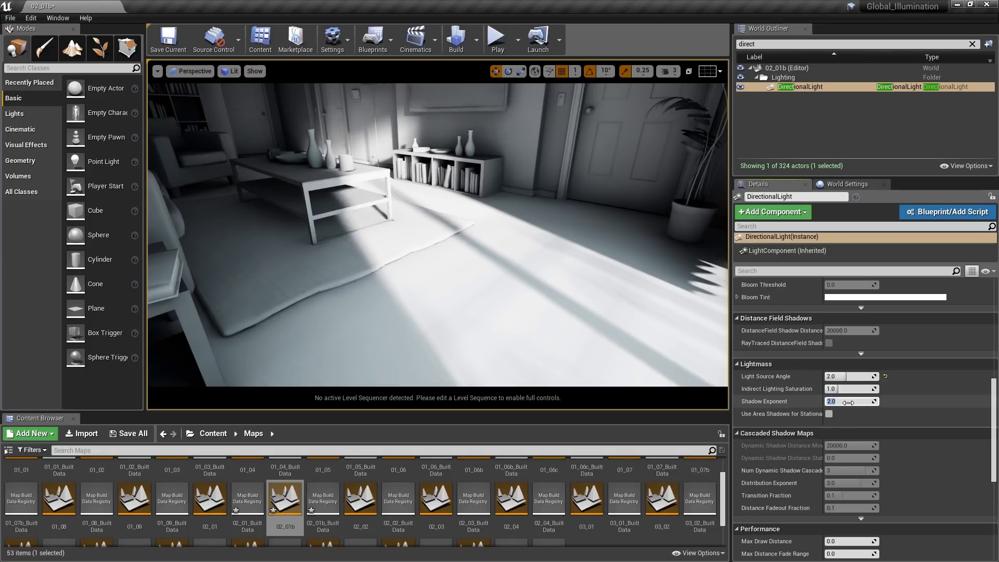
type("3")
key("Return")
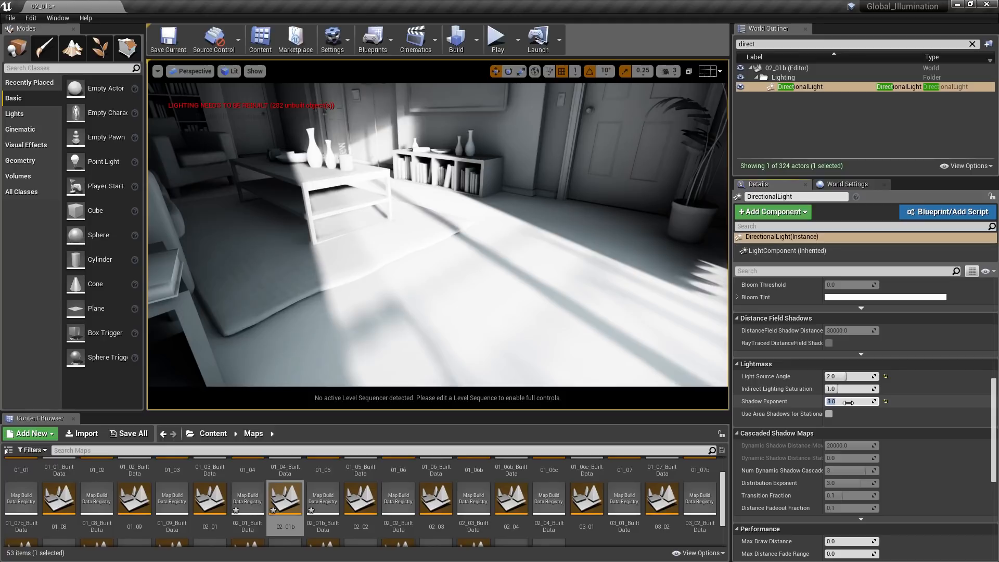
left_click(476, 45)
left_click(486, 70)
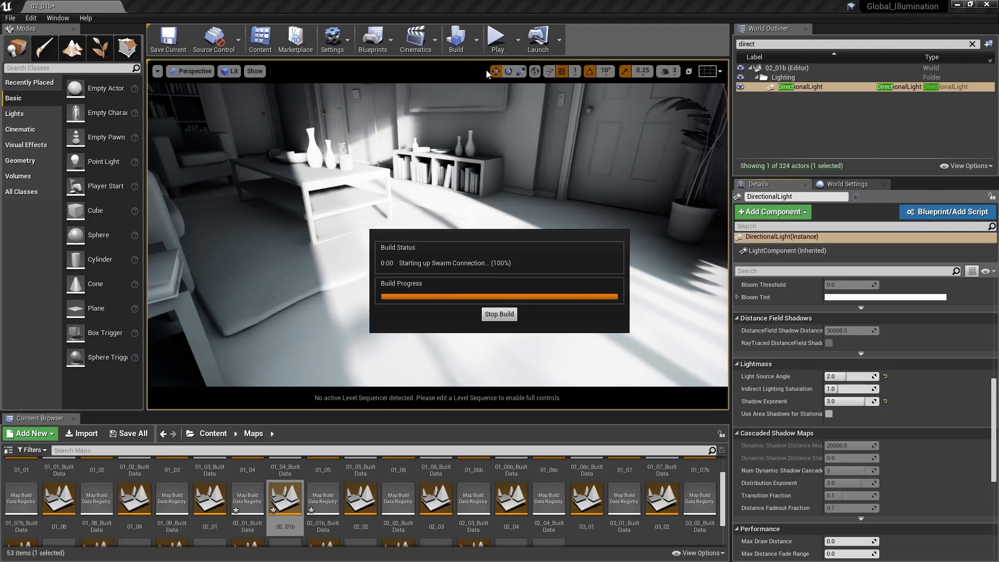
- Increase the DirectionalLight's Shadow Exponent to 5 and run another lighting-only build
left_click(843, 401)
type("5")
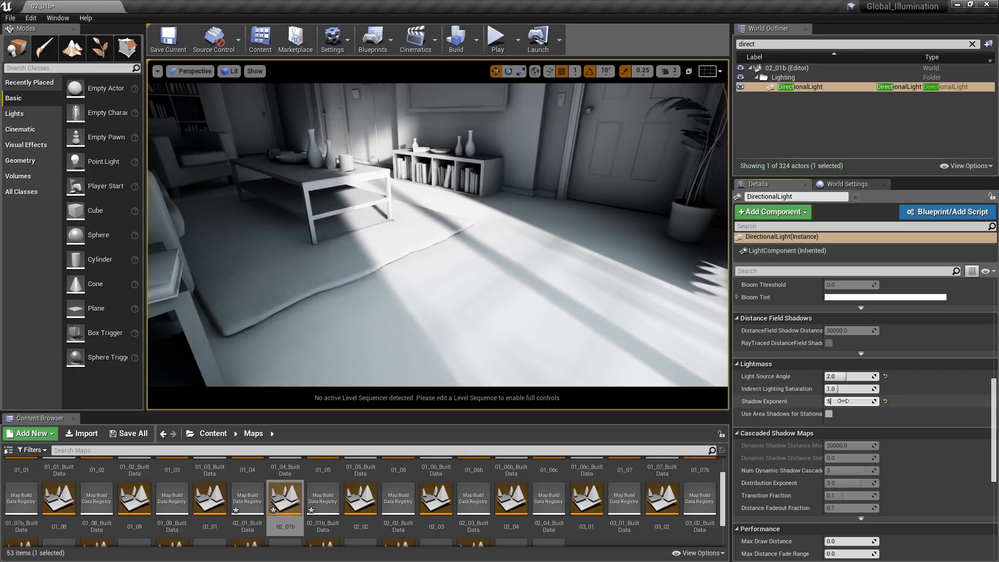
key("Return")
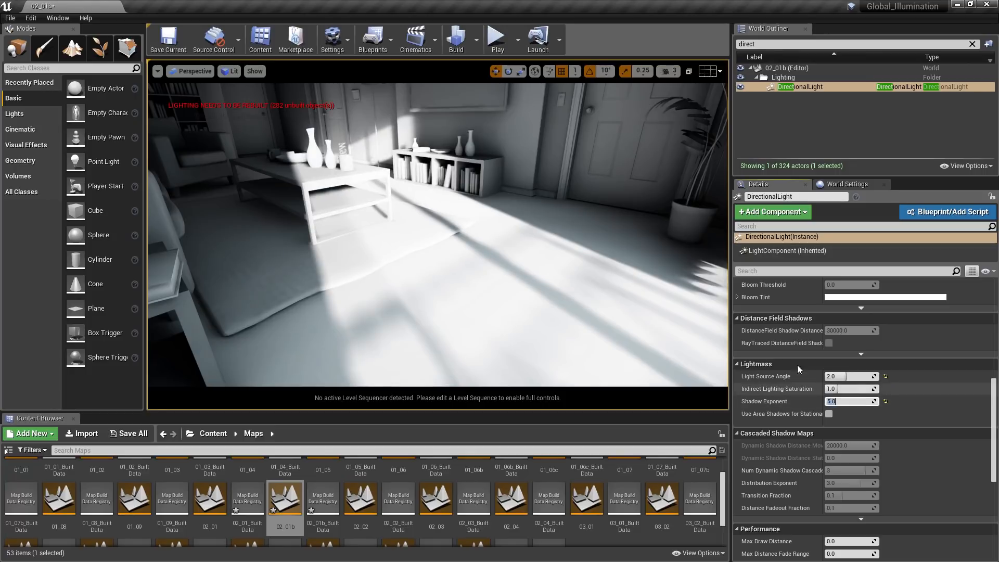
left_click(476, 45)
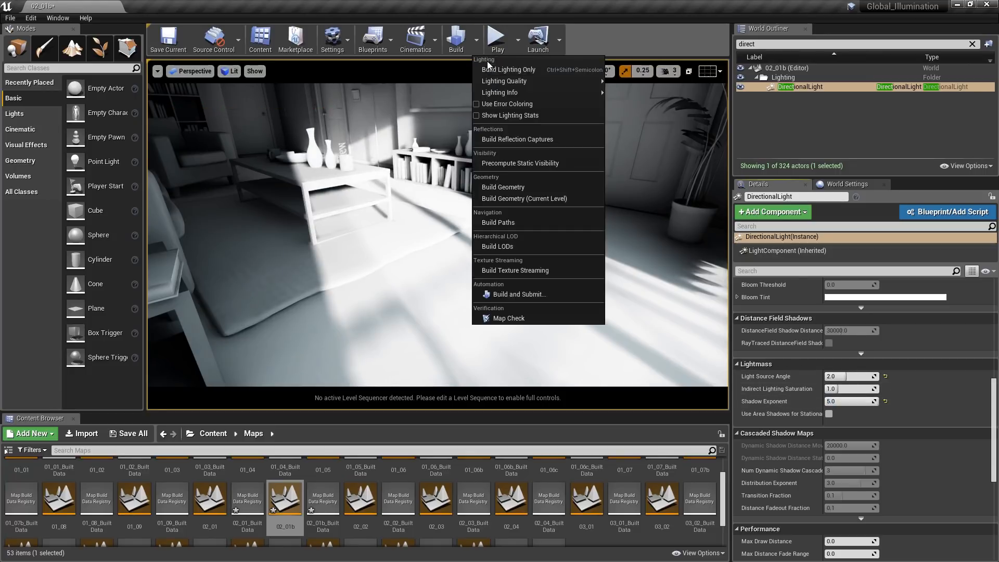
left_click(491, 69)
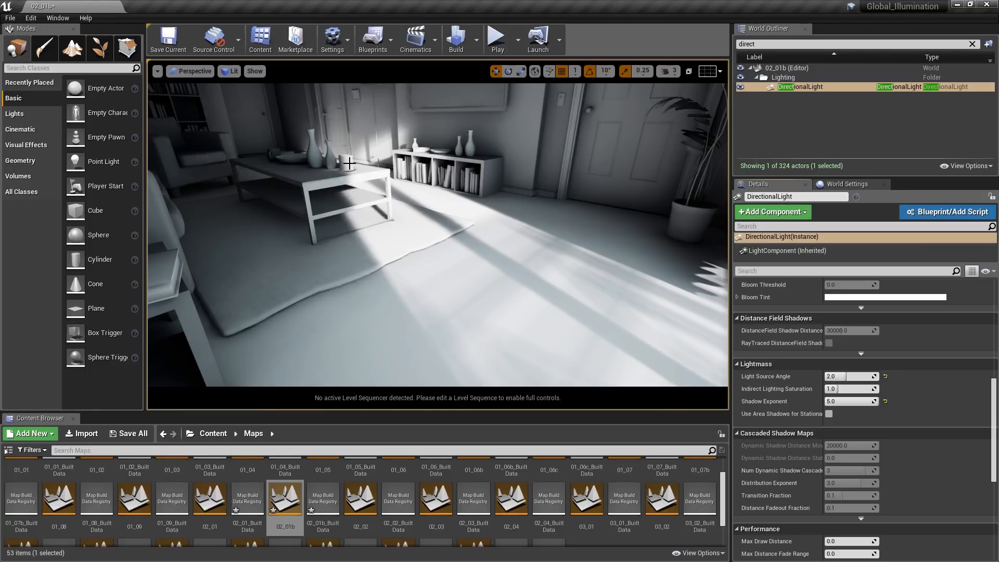
- Set the DirectionalLight's Light Source Angle back to 1 and its Shadow Exponent back to 2
left_click(845, 375)
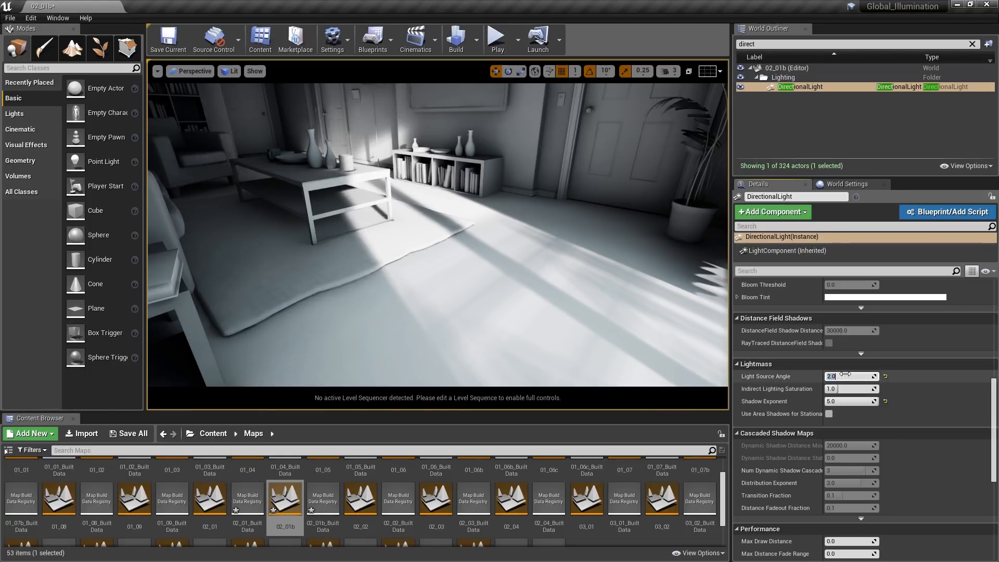
type("1")
left_click(848, 401)
type("2")
key("Return")
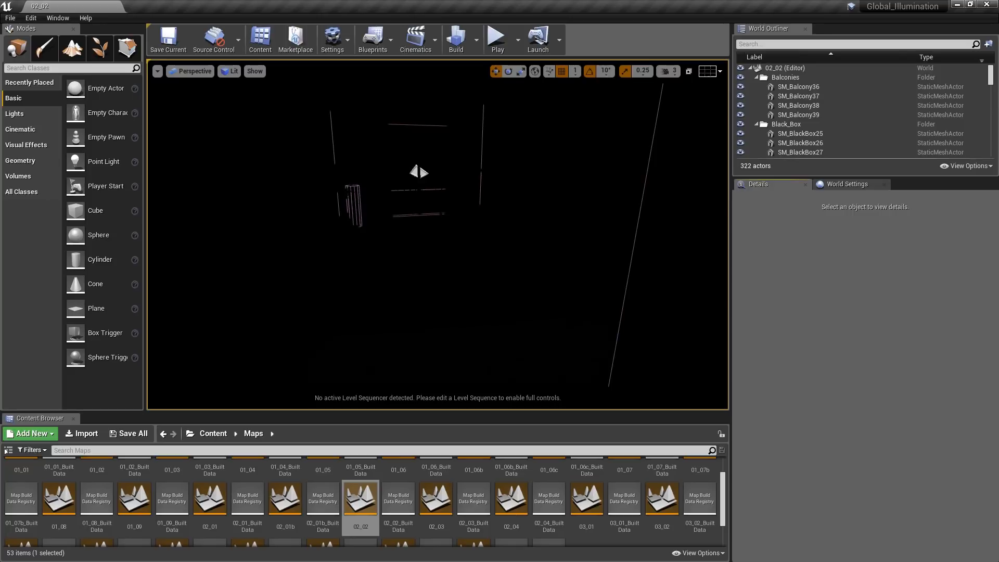
- Show the Lightmass world settings of level 02_02 and place a Sky Light in the room, searching the classes for "sky"
left_click(848, 185)
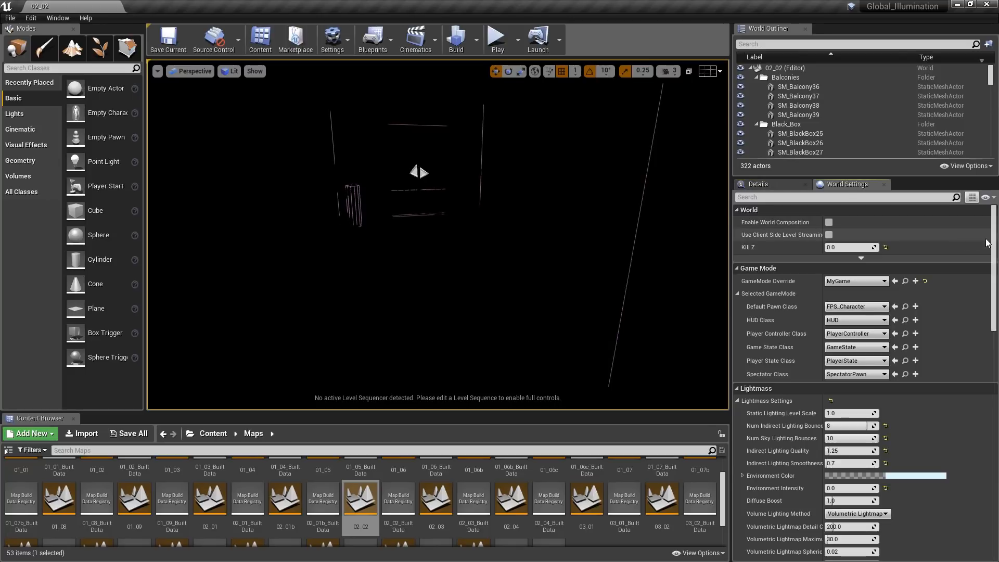
left_click_drag(996, 245, 996, 295)
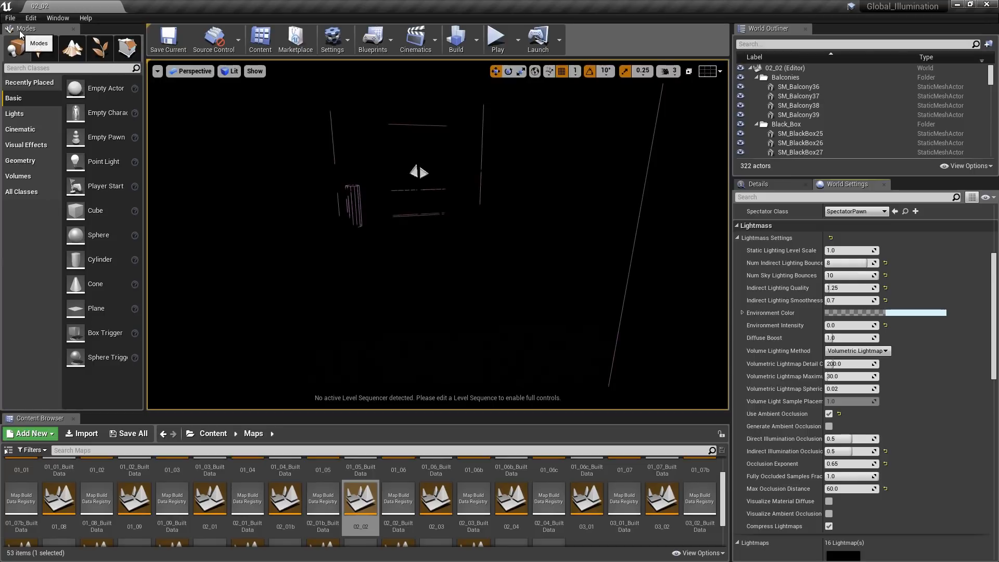
left_click(39, 69)
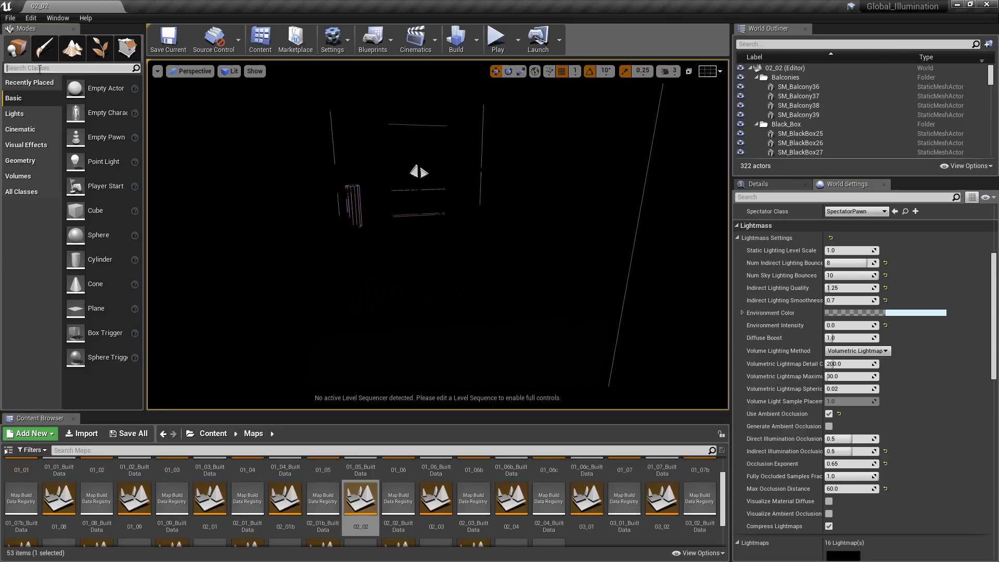
type("sky")
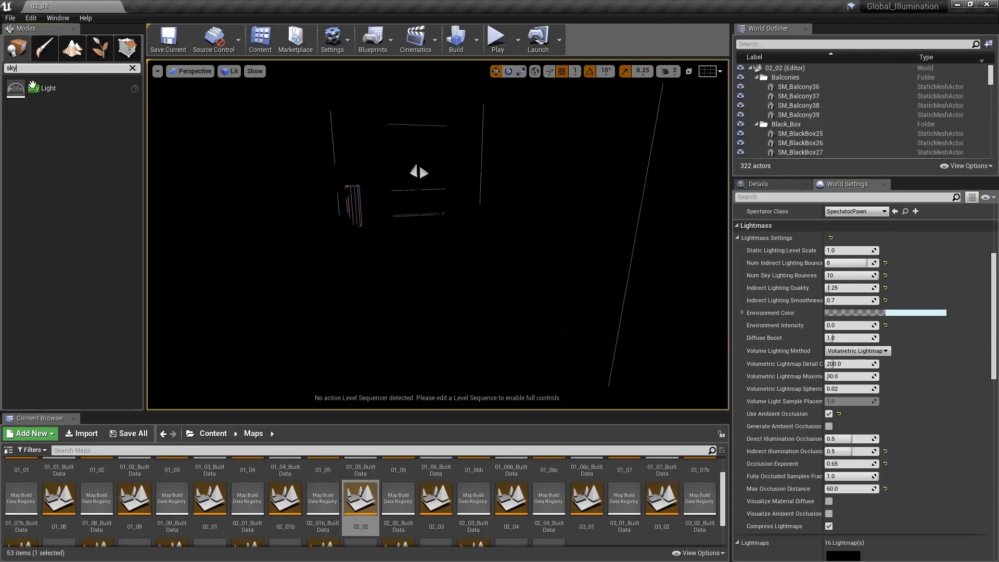
left_click_drag(56, 101, 433, 265)
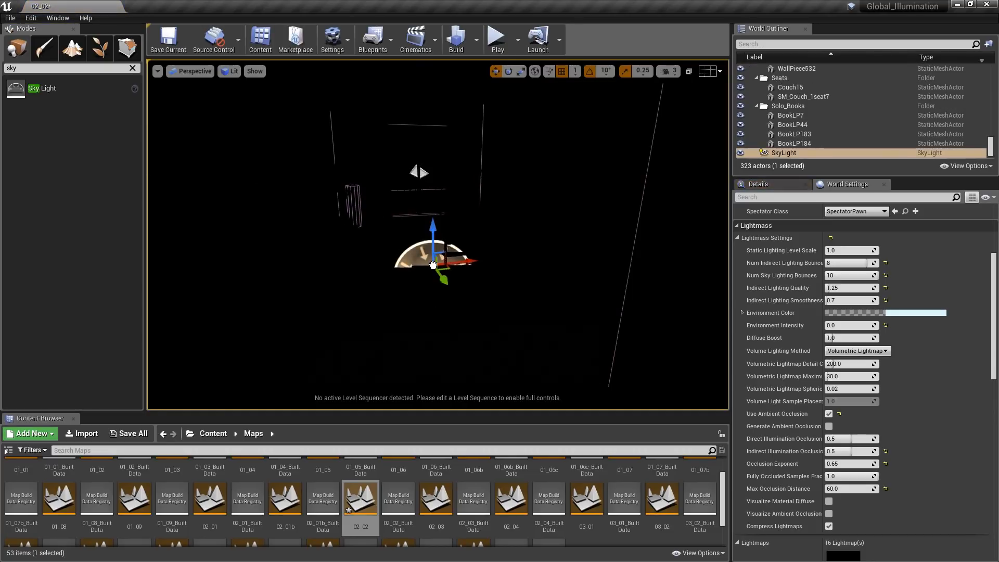
- Hide the editor overlays in the viewport and set the SkyLight's mobility to Static
key("g")
right_click_drag(433, 265, 433, 264)
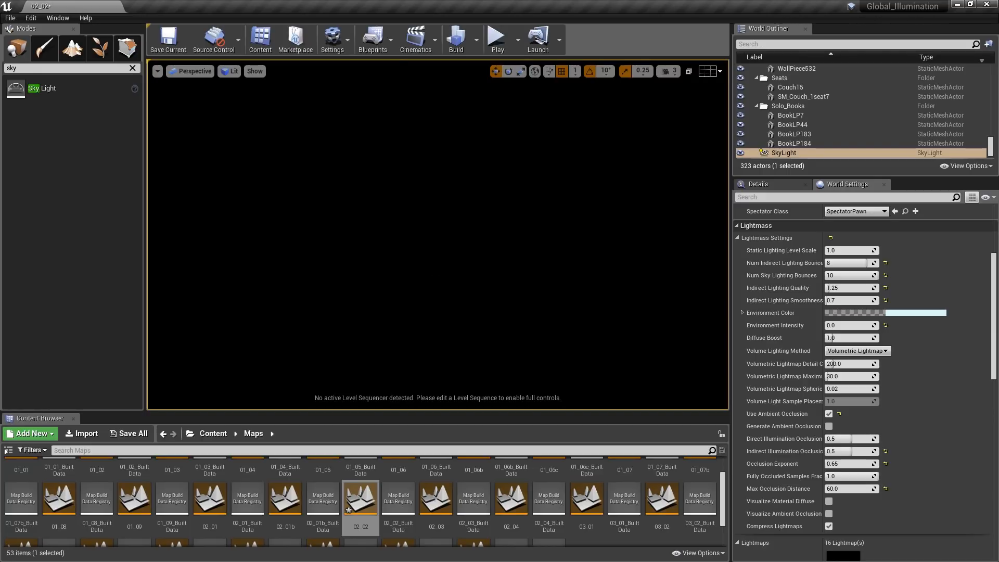
left_click(765, 184)
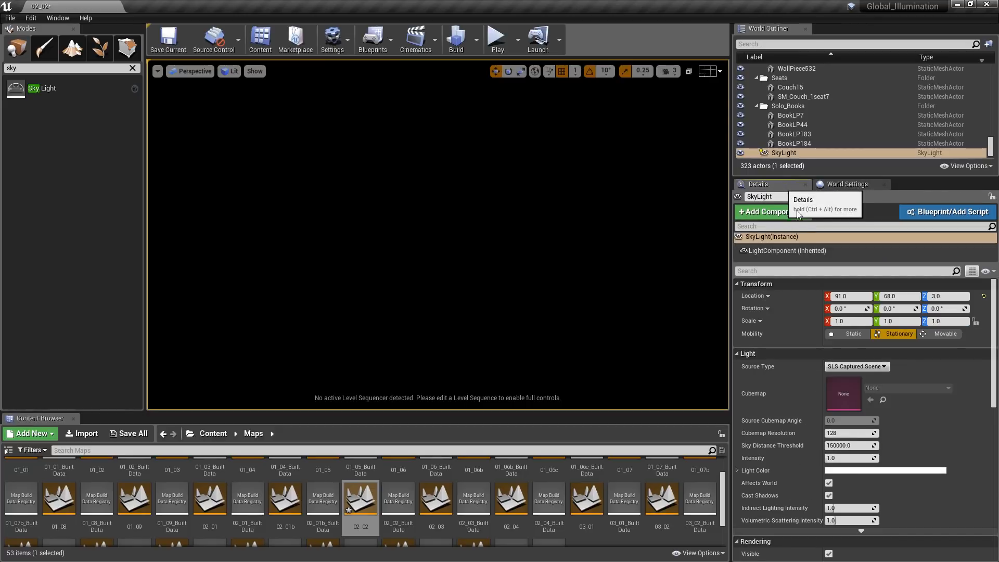
left_click(849, 334)
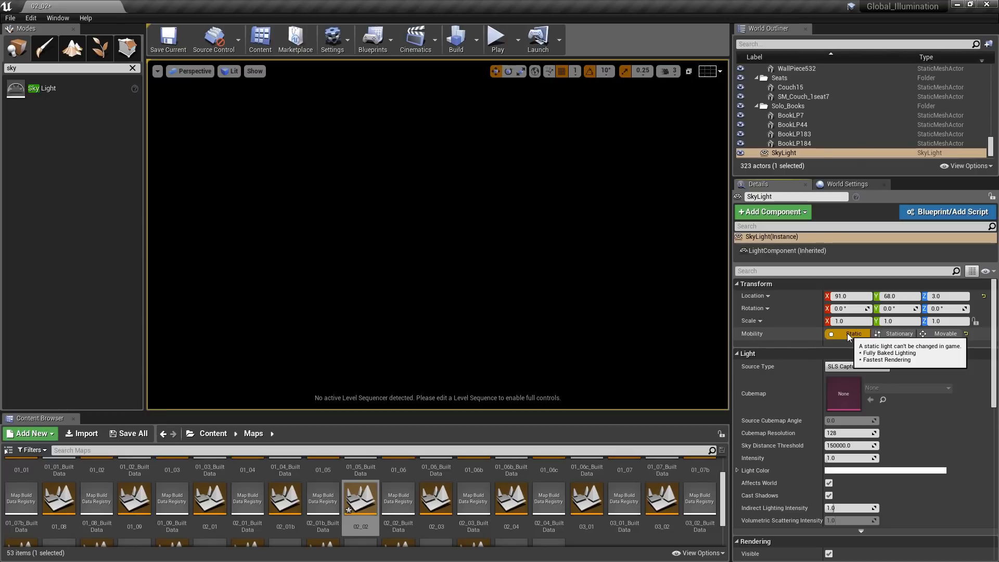
- Switch the SkyLight's source to SLS Specified Cubemap with Sky_Cloudy_Free_Ref from the Content folder and run a lighting-only build
left_click(212, 434)
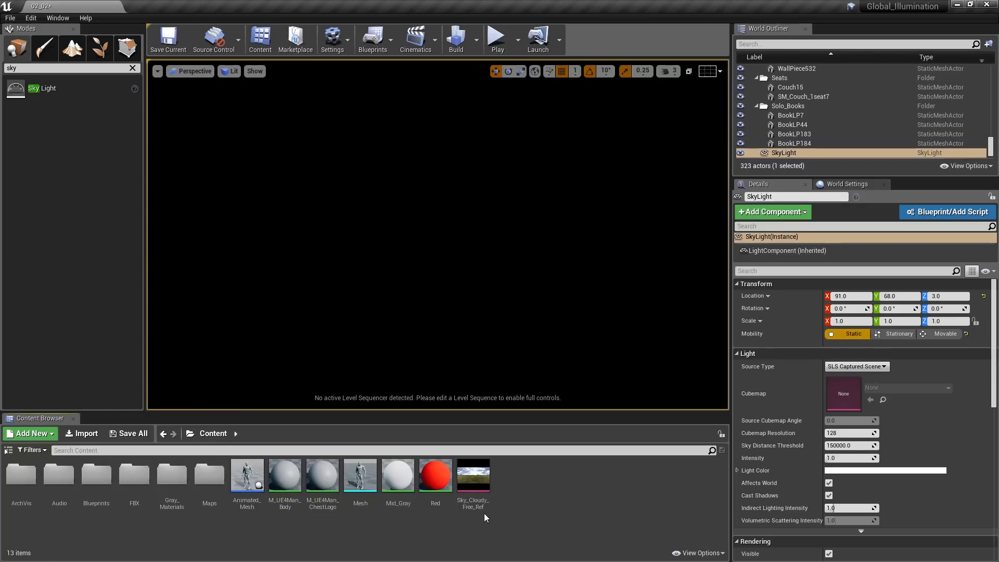
left_click(879, 367)
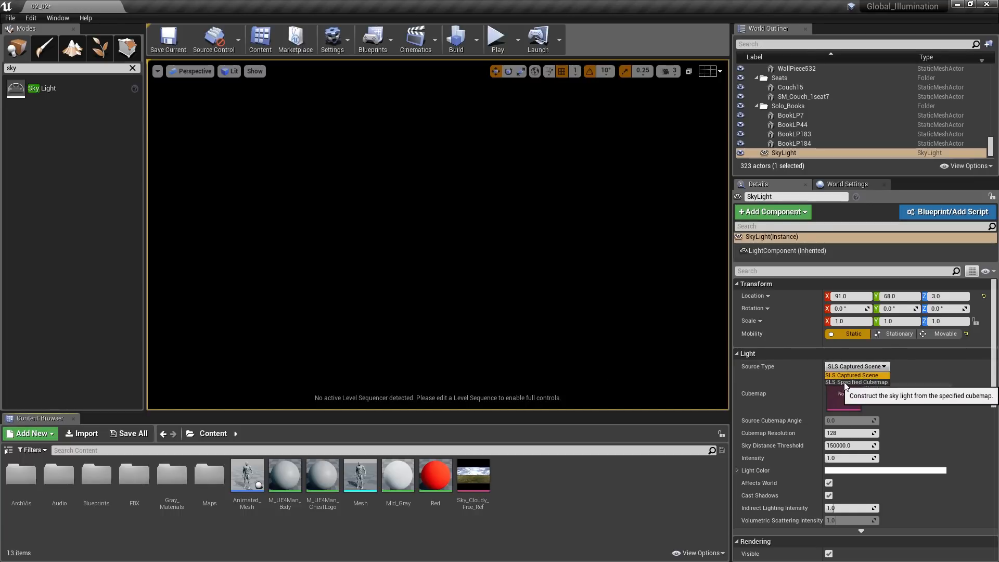
left_click(874, 384)
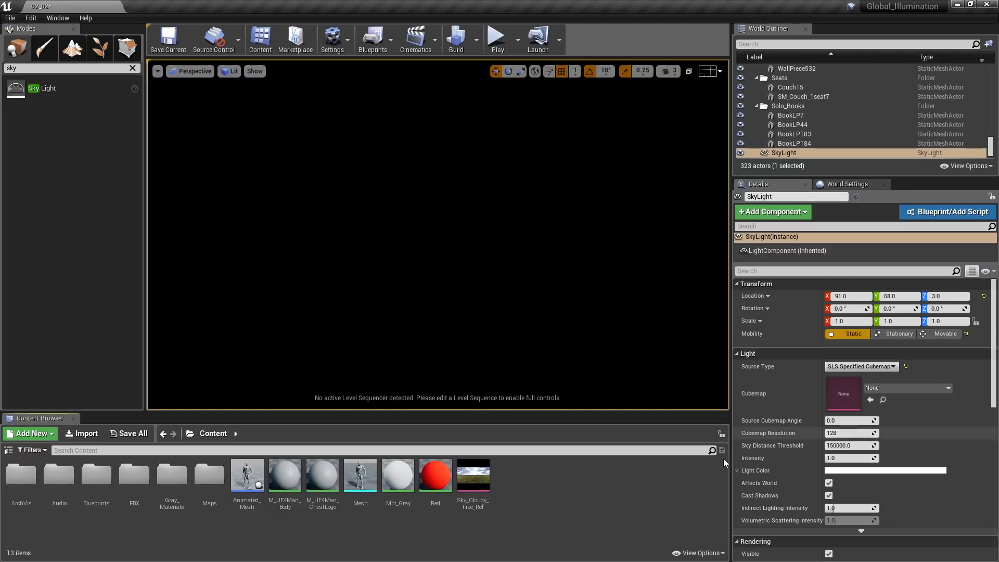
left_click(474, 480)
left_click_drag(475, 480, 896, 400)
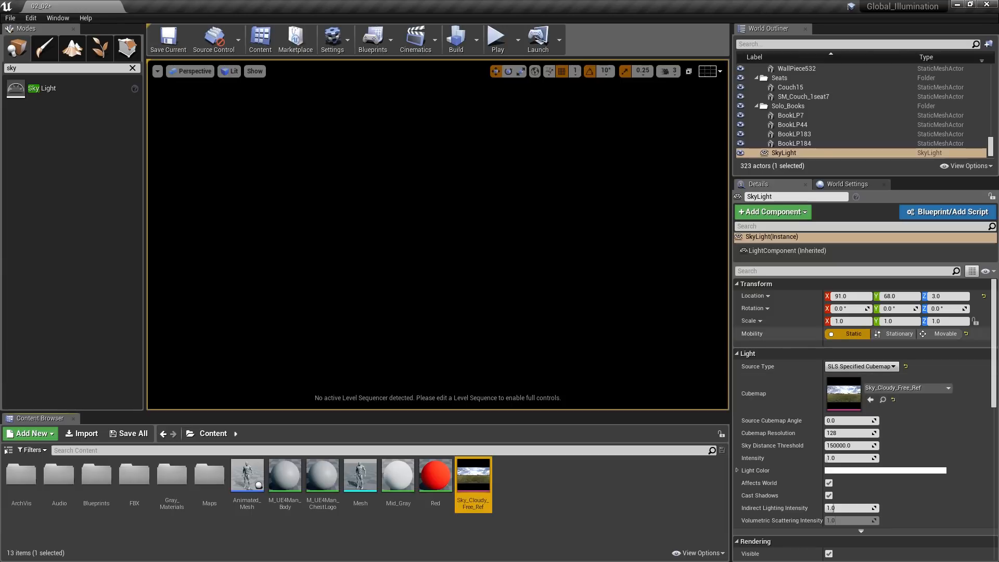
left_click(477, 39)
left_click(492, 70)
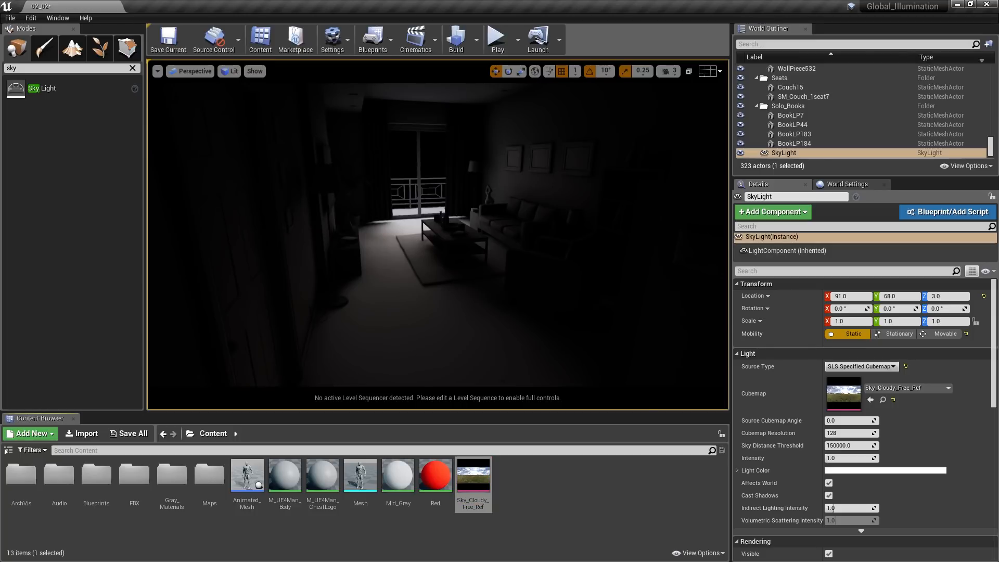
- Raise the SkyLight's Intensity to 10 and rebuild only the lighting
left_click(850, 458)
type("10")
key("Return")
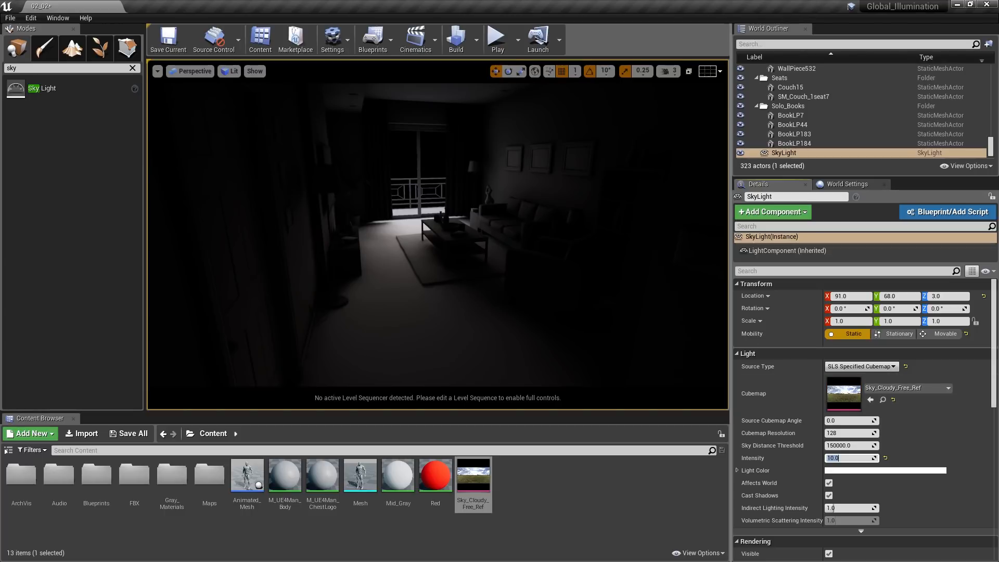
left_click(476, 40)
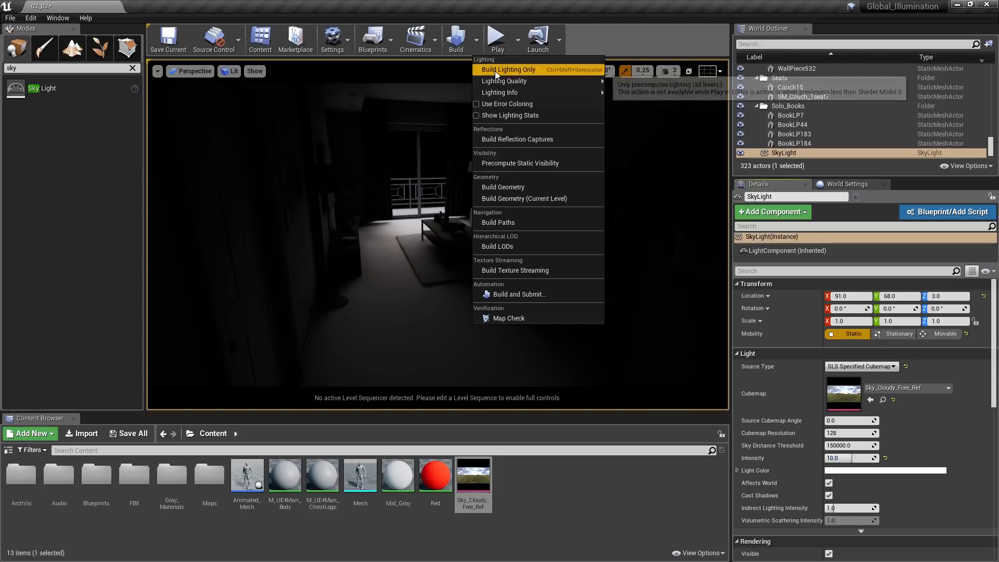
left_click(495, 70)
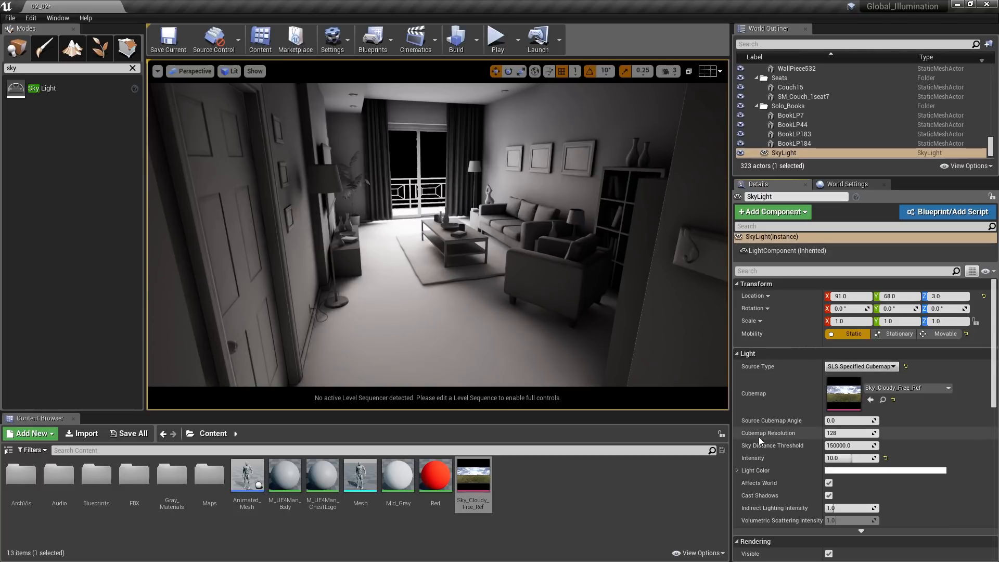
- Set the SkyLight's Cubemap Resolution to 512 and run another lighting-only build
left_click(841, 435)
type("512")
key("Return")
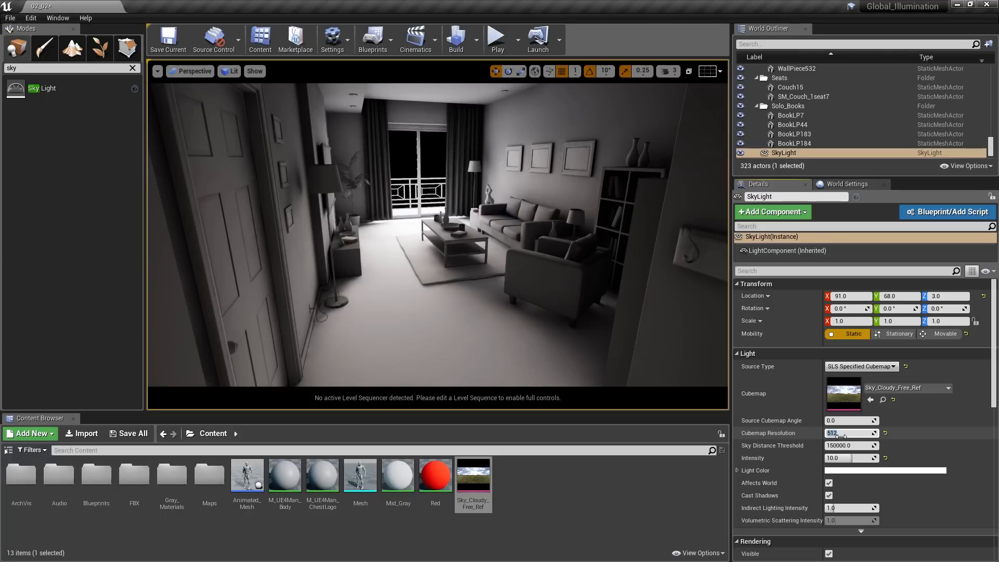
left_click(476, 39)
left_click(492, 69)
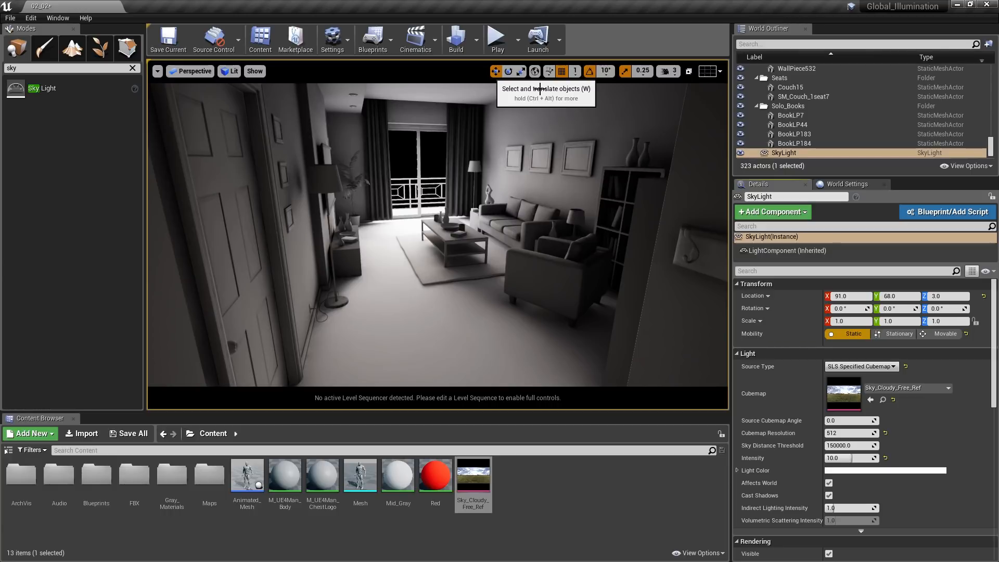
- Set the Lightmass Indirect Lighting Quality and Indirect Lighting Smoothness both to 1 in the world settings and rebuild the lighting
left_click(854, 184)
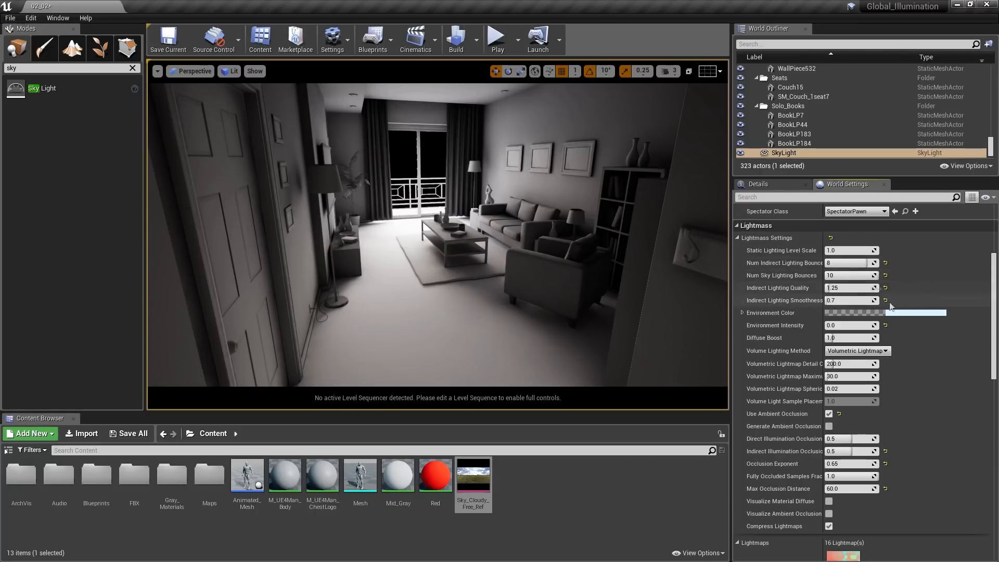
left_click(865, 288)
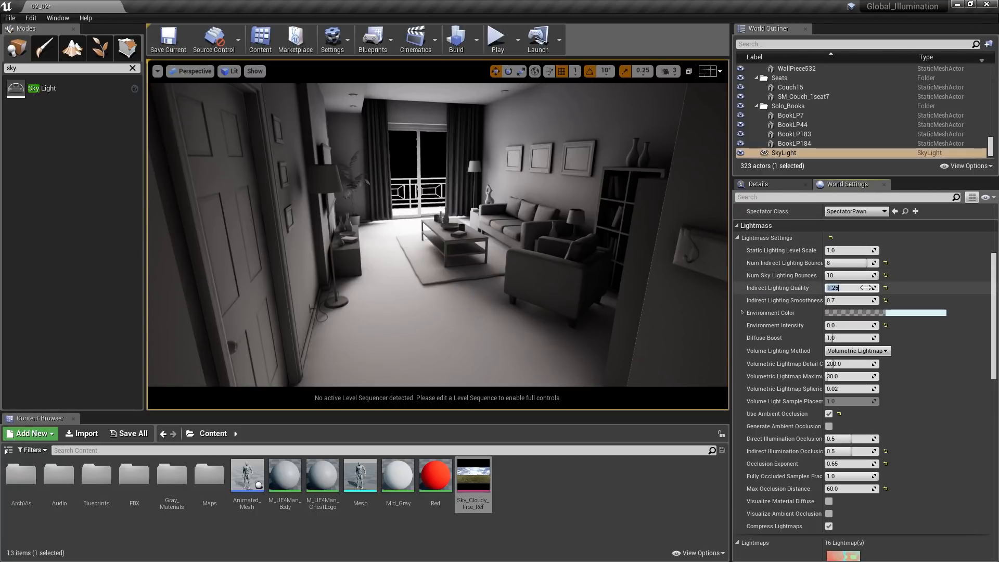
type("1")
left_click(861, 301)
type("1")
key("Return")
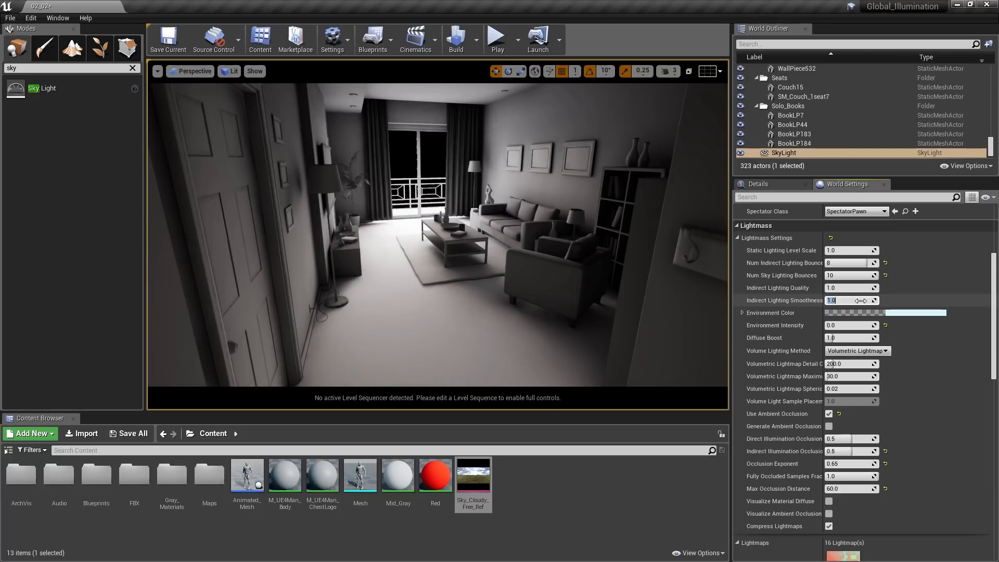
left_click(476, 41)
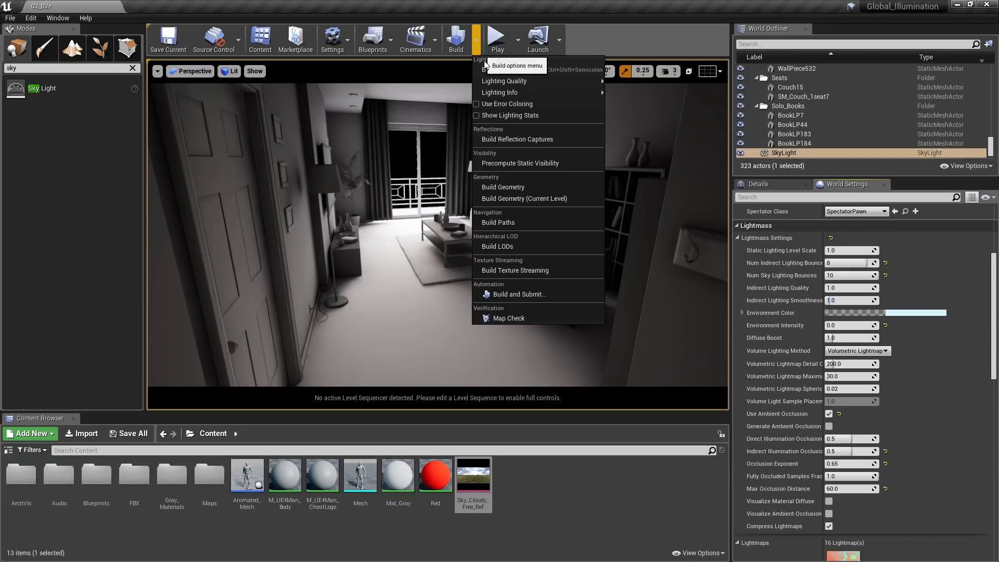
left_click(489, 71)
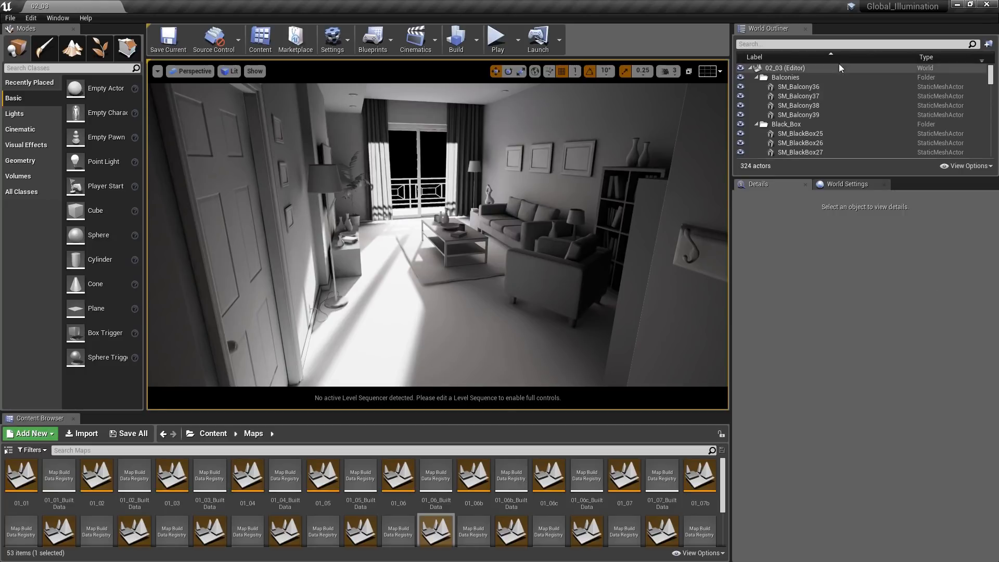
- Find level 02_03's PostProcessVolume by searching the actors for "post" and show its Rendering Features settings
left_click(843, 46)
type("post")
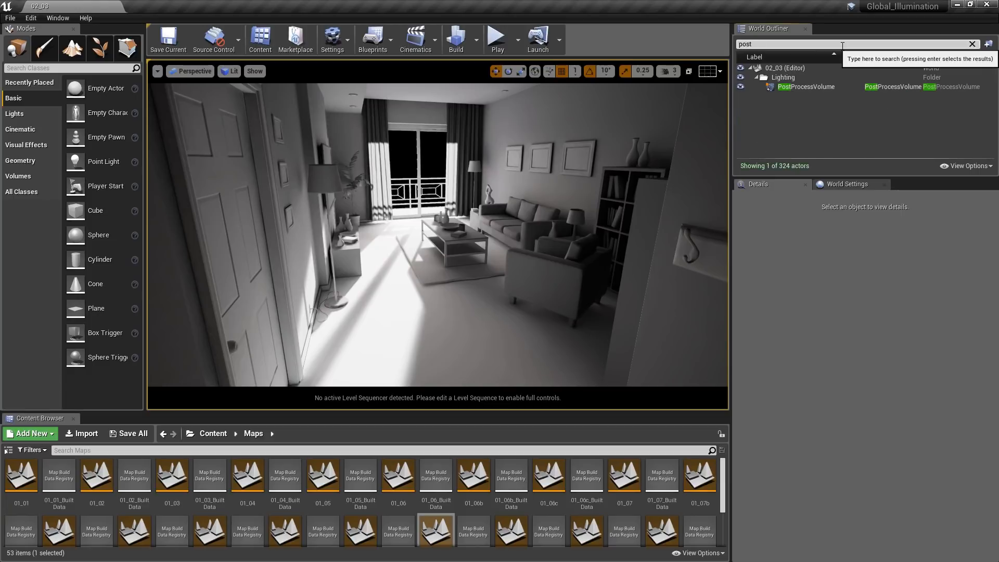
left_click(789, 90)
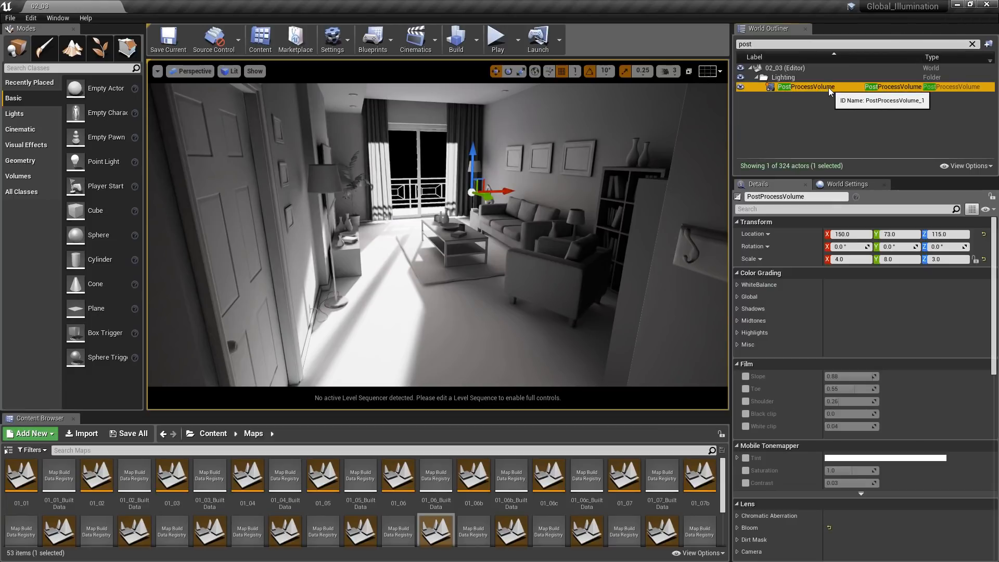
left_click_drag(995, 269, 996, 370)
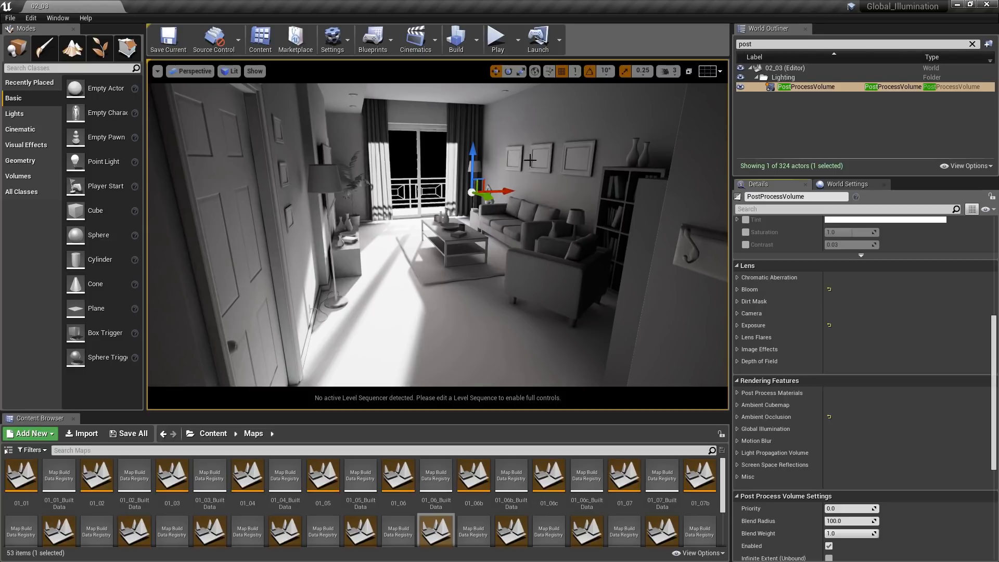
- Hide the editor overlays in the viewport and expand the PostProcessVolume's Ambient Occlusion settings
right_click(436, 258)
key("g")
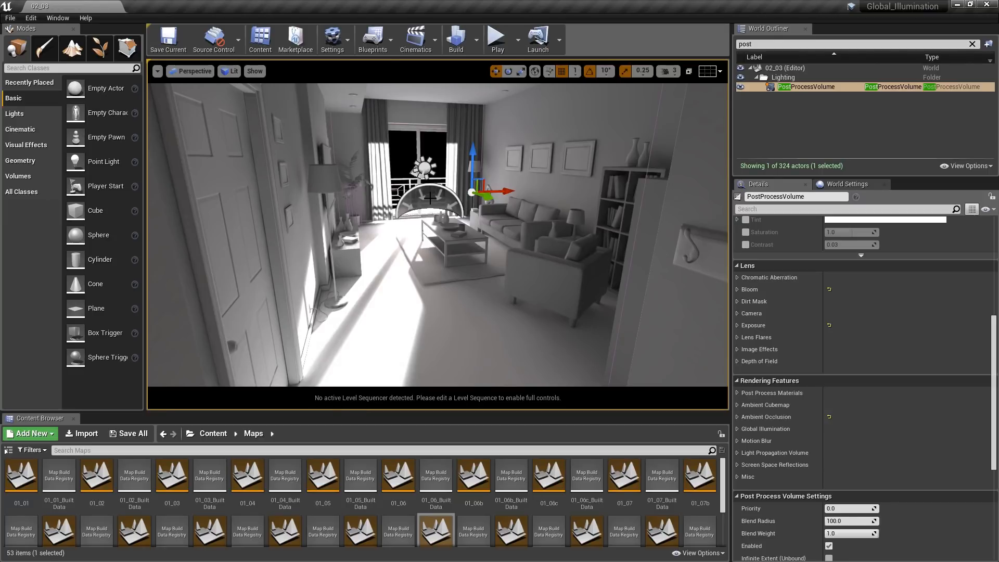
key("g")
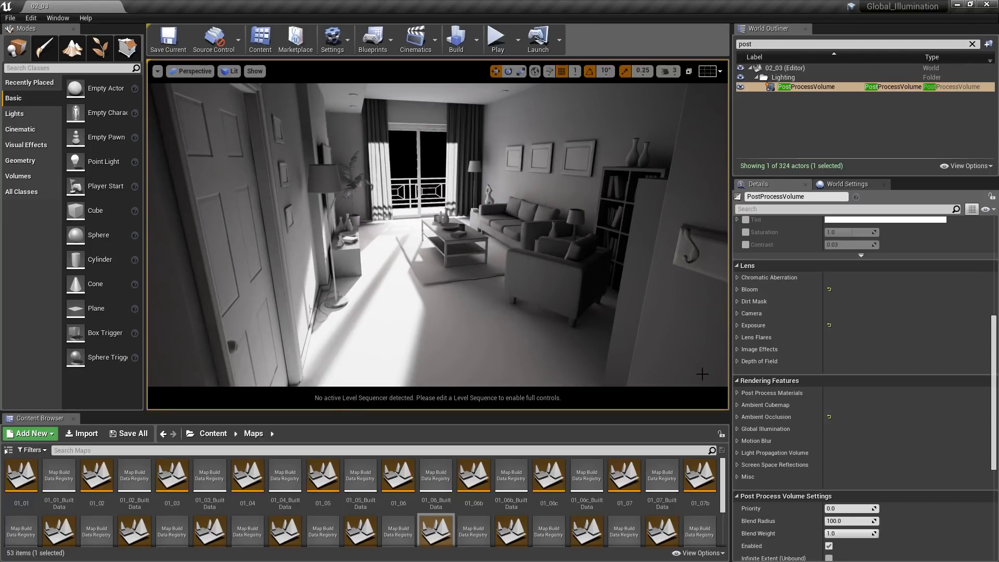
left_click(738, 416)
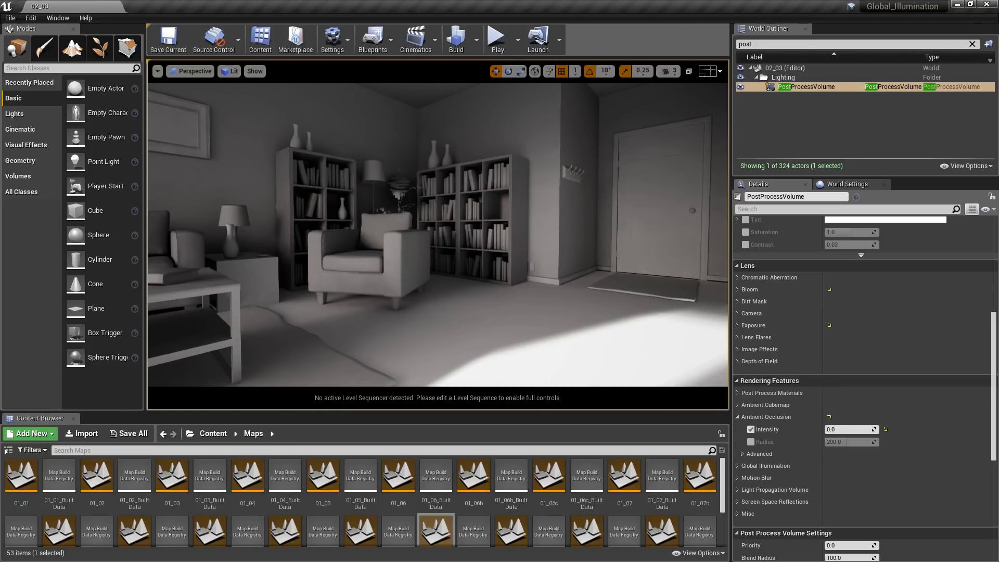
- Enable Use Ambient Occlusion in the level's Lightmass world settings and build only the lighting
left_click(851, 185)
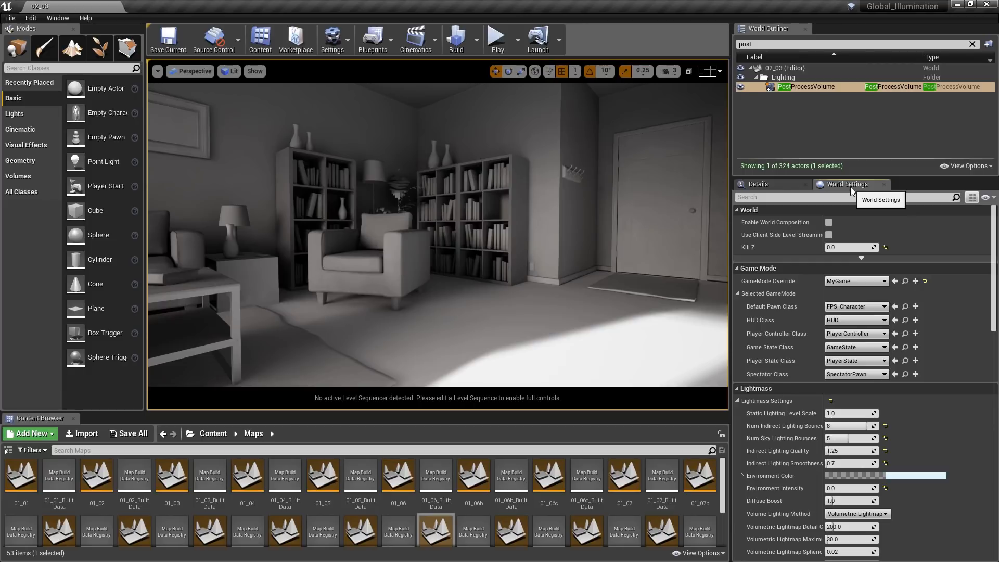
scroll(975, 239, "down", 5)
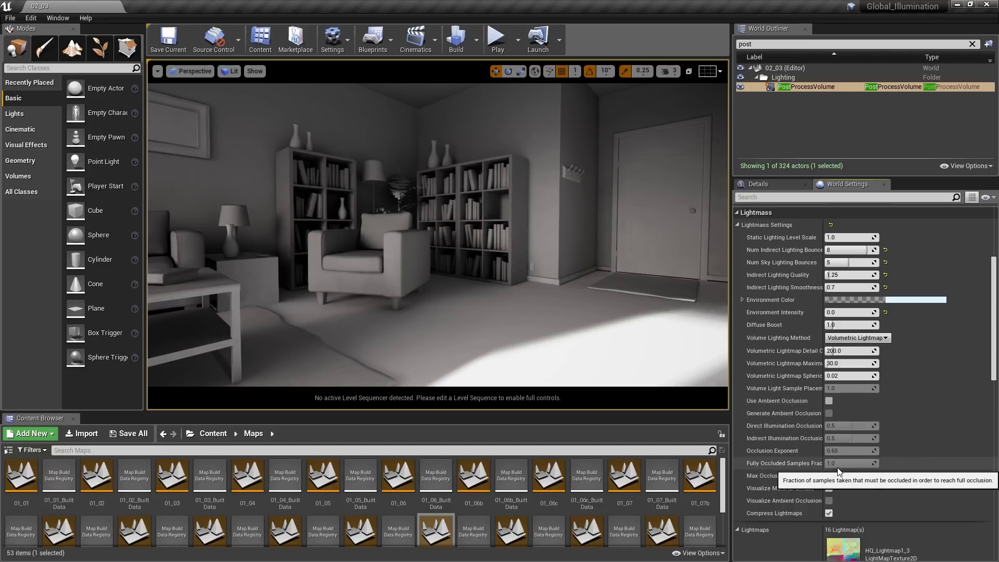
left_click(829, 401)
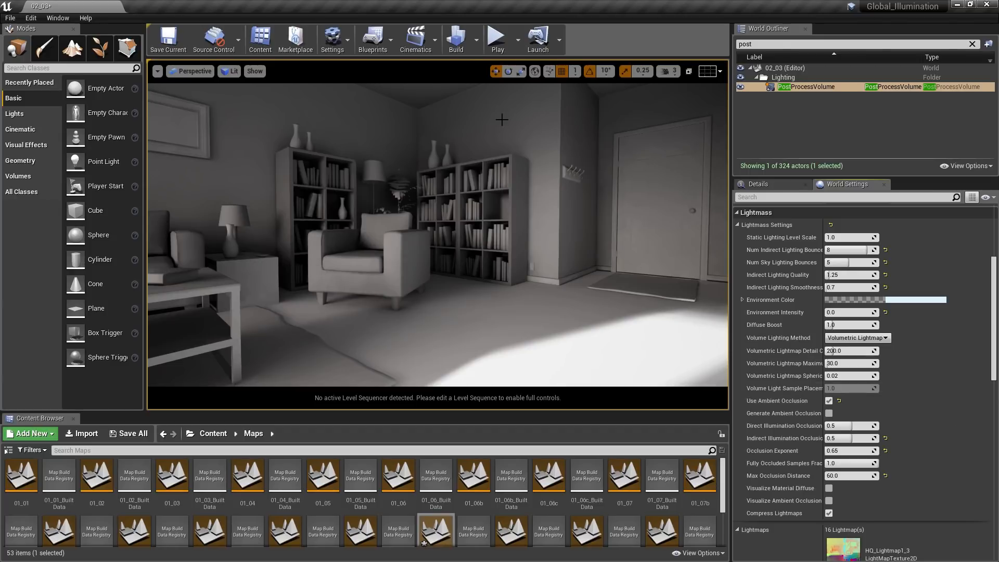
left_click(477, 40)
left_click(486, 70)
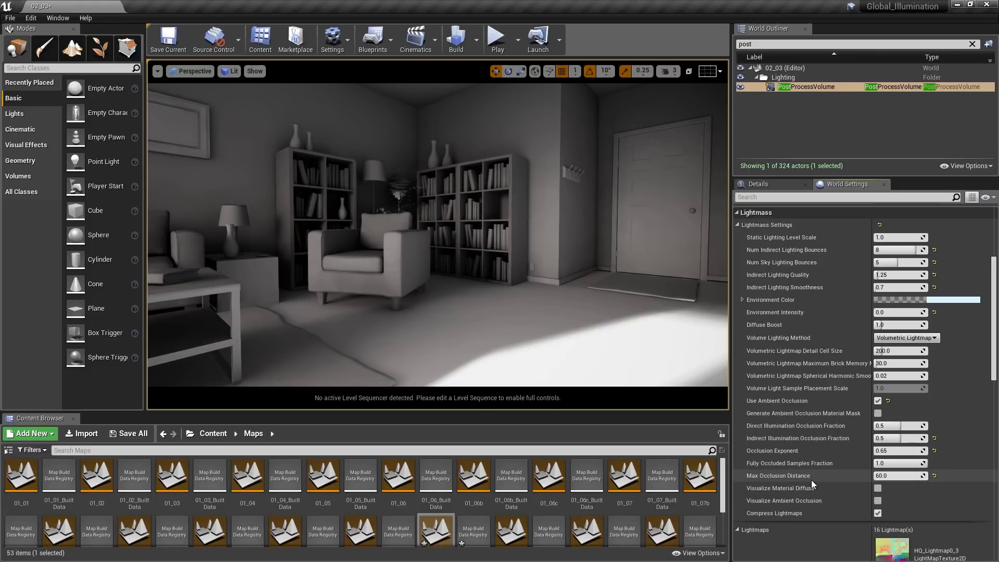
- Reduce the Lightmass Max Occlusion Distance to 8 and rebuild the lighting
left_click(896, 476)
type("8")
left_click(477, 39)
left_click(491, 68)
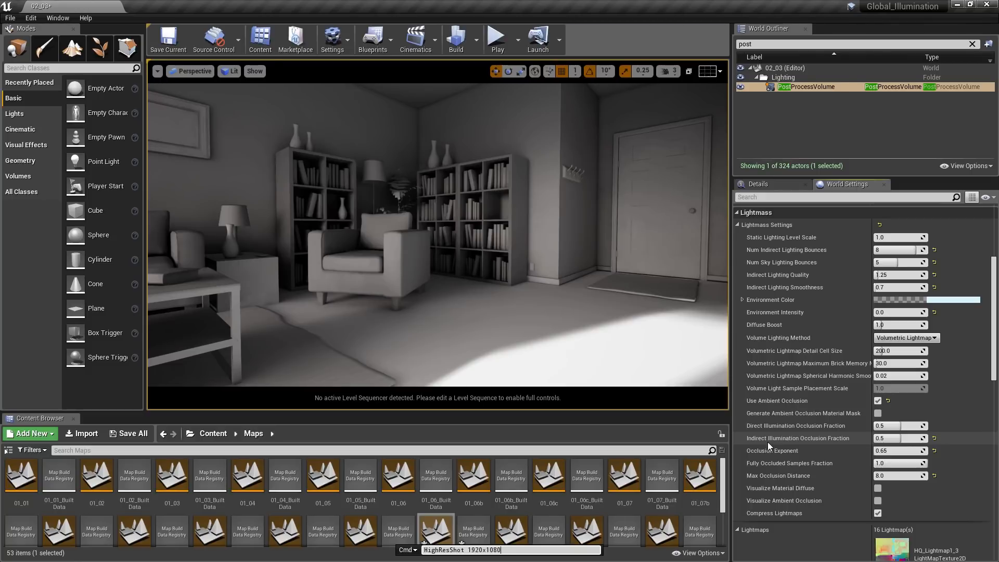
- Set the Direct and Indirect Illumination Occlusion Fractions both to 1 and run a lighting-only build
left_click(888, 427)
type("1")
left_click(884, 439)
type("1.0")
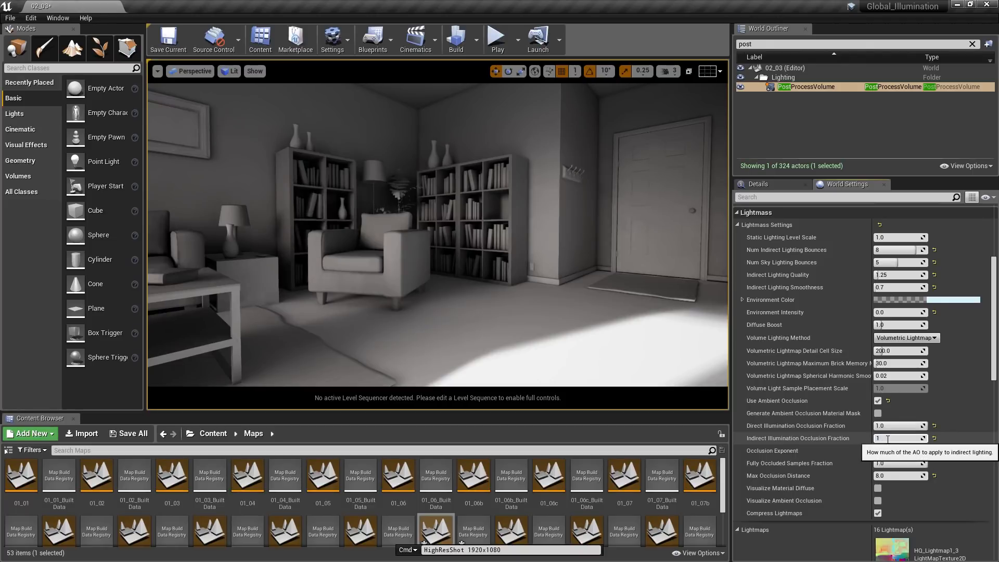
left_click(476, 40)
left_click(508, 69)
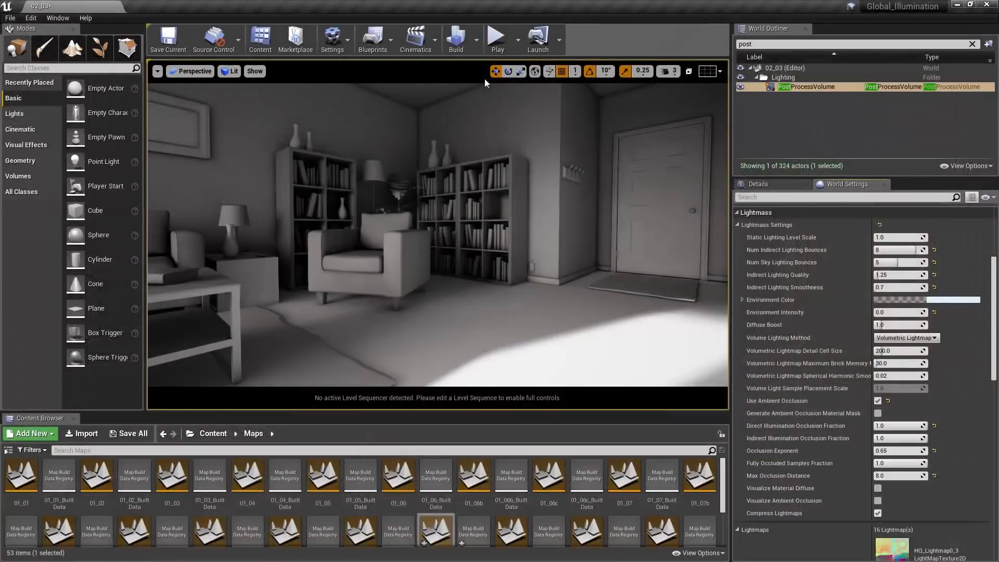
- Set the Direct and Indirect Illumination Occlusion Fractions both to 0
left_click(886, 426)
type("0")
left_click(885, 440)
type("0.6")
key("Return")
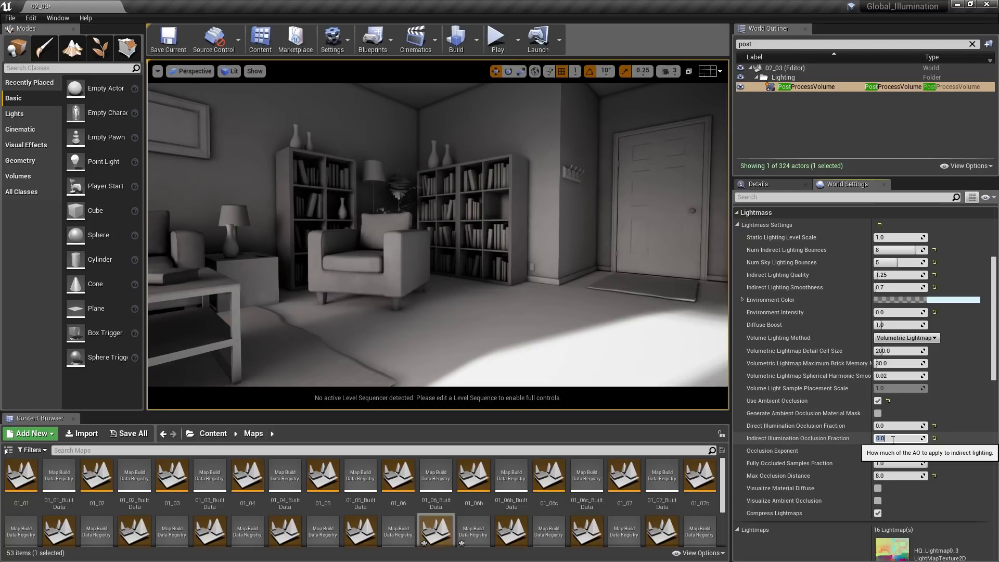
- Set the Direct Illumination Occlusion Fraction to 0.3 and the Indirect one to 0.6, and rebuild the lighting
left_click(894, 426)
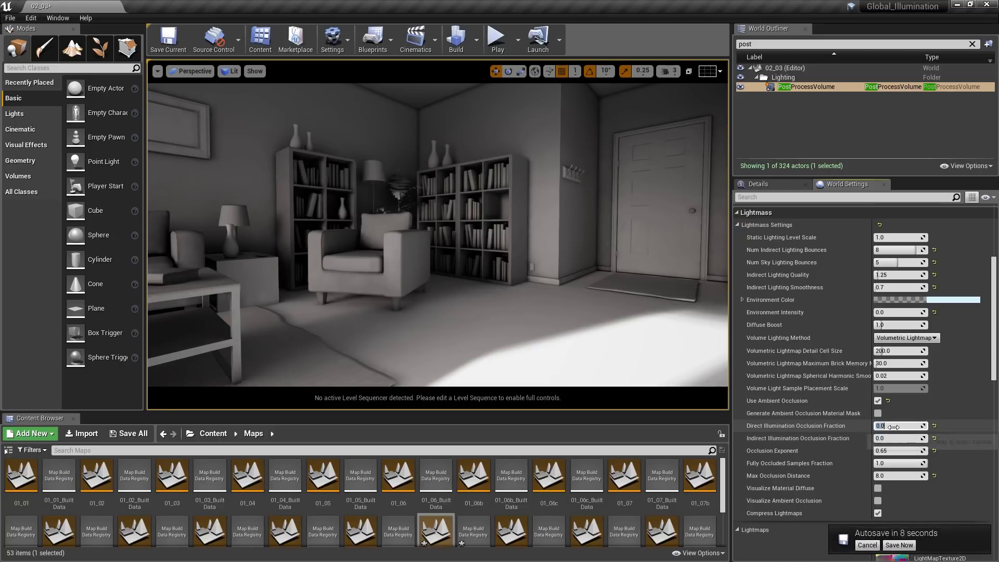
type("0.3")
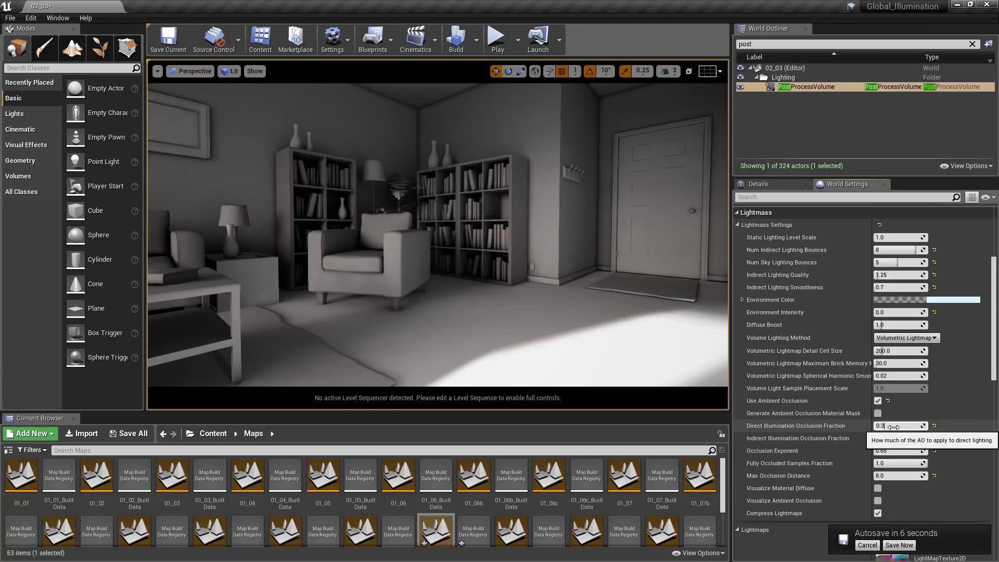
left_click(896, 439)
type("0.6")
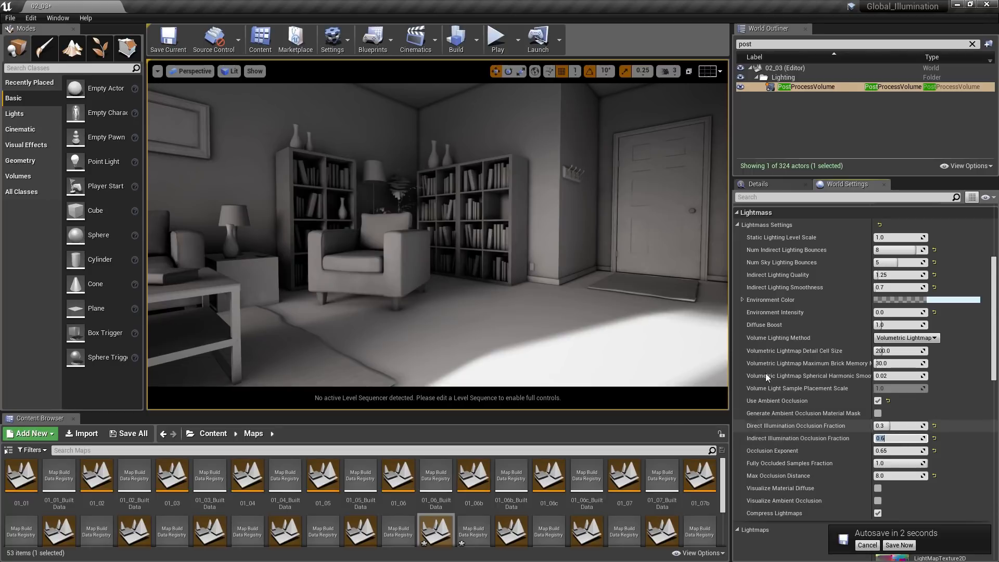
left_click(475, 46)
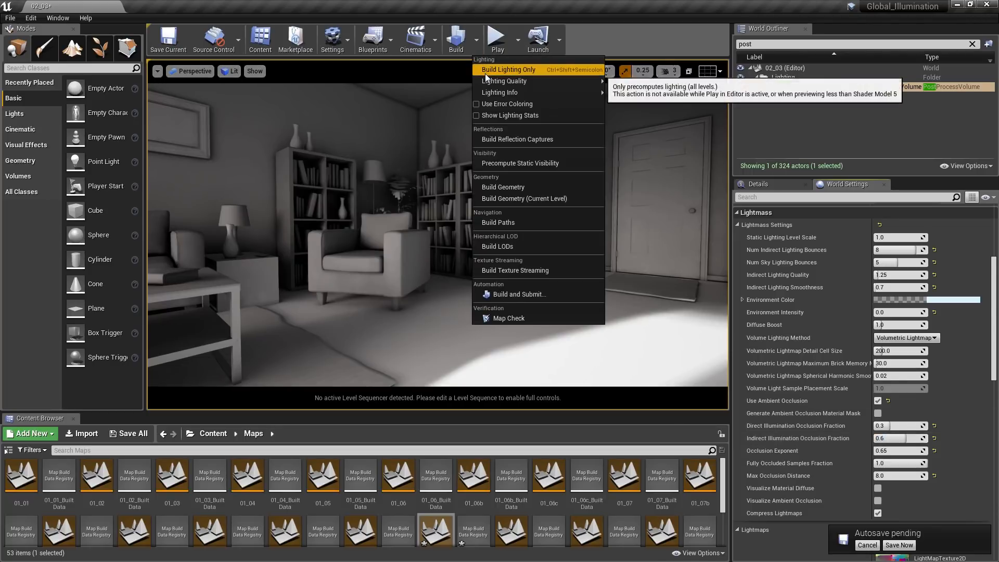
left_click(485, 73)
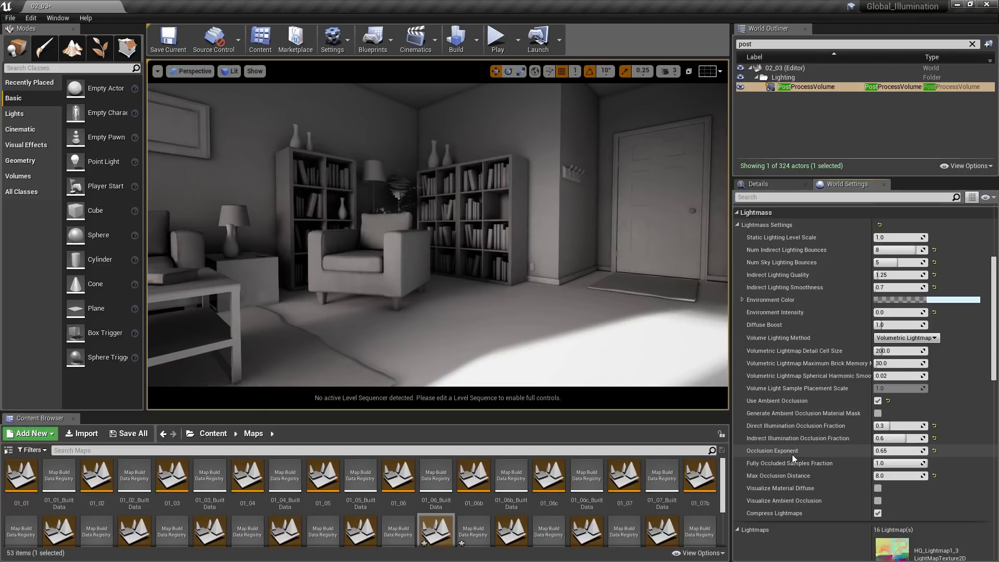
- Set the Lightmass Occlusion Exponent to 2.0 and start a lighting-only build
left_click_drag(880, 451, 942, 451)
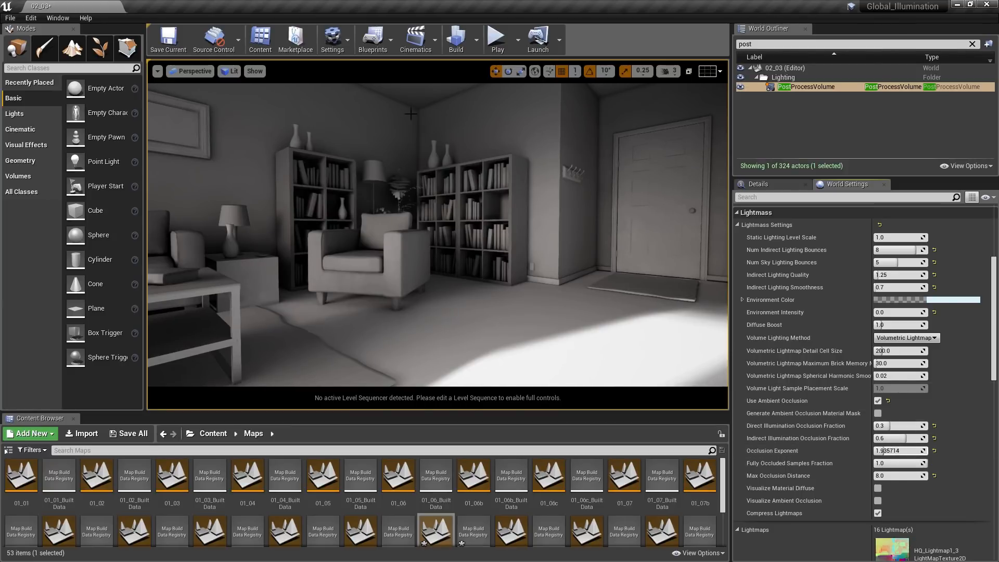
left_click_drag(891, 451, 835, 450)
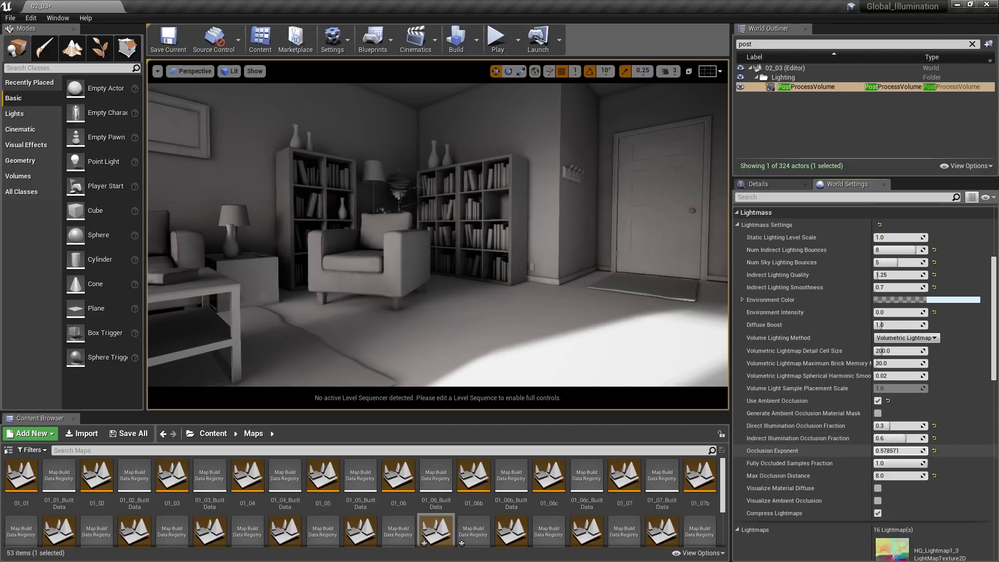
left_click(904, 451)
type("-")
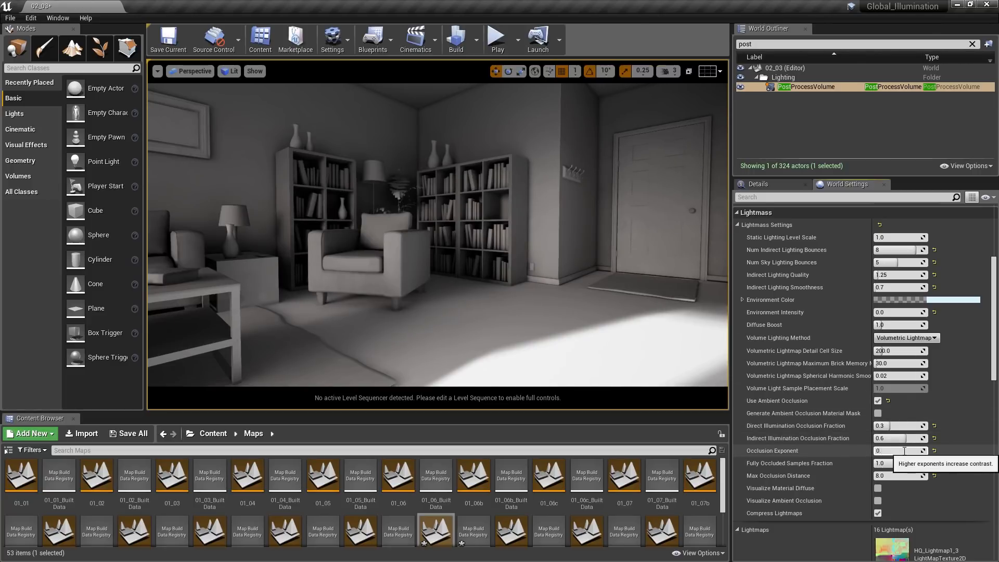
key("BackSpace")
key("BackSpace")
key("BackSpace")
key("BackSpace")
type("2.0")
left_click(475, 42)
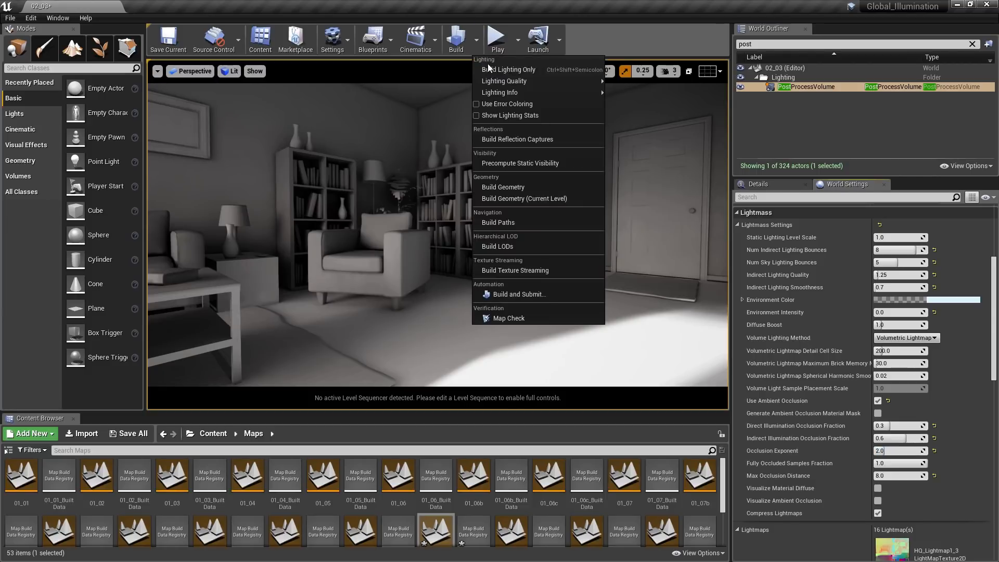
left_click(507, 70)
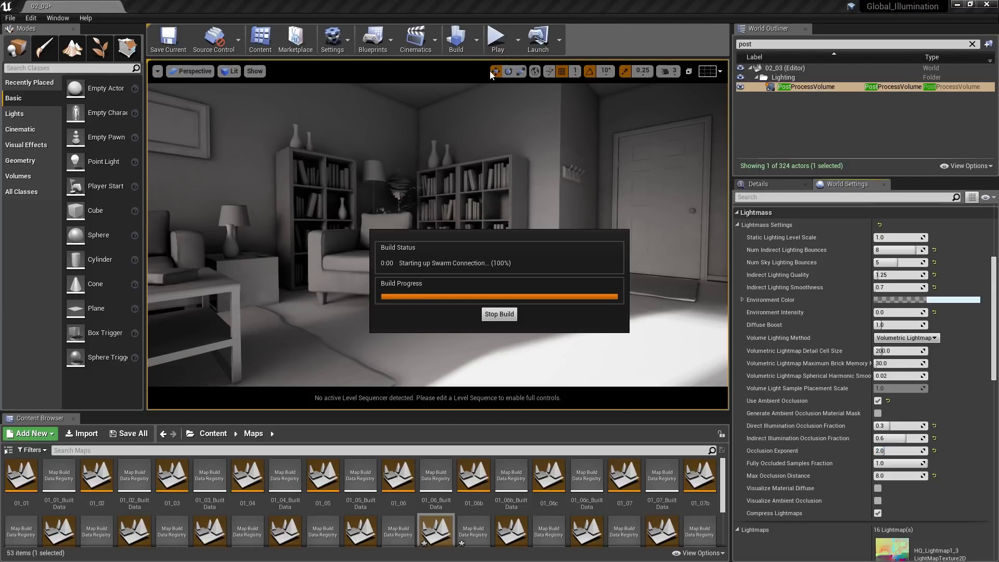
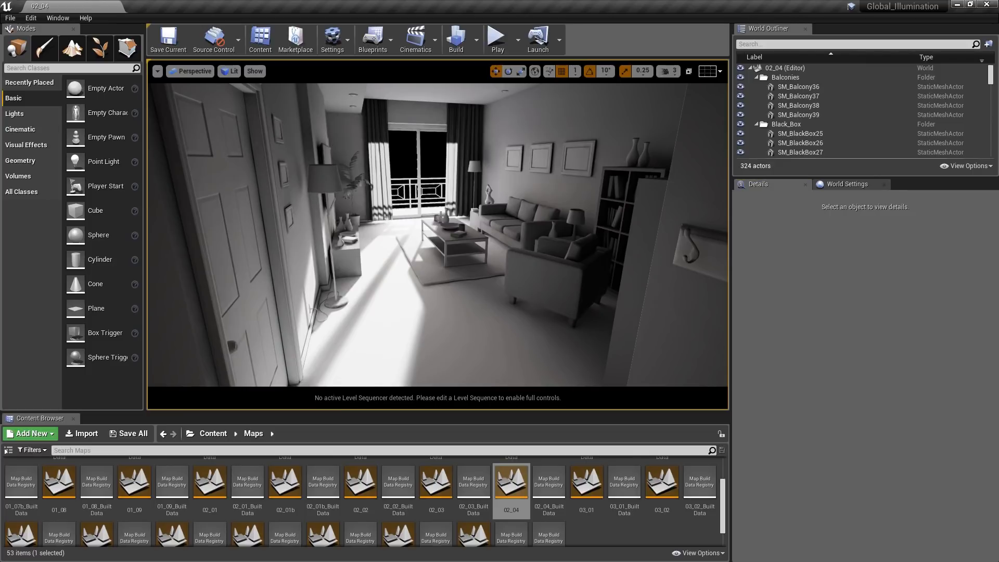
- Bring up the Lightmass section of World Settings and switch the viewport to camera bookmark 2, facing the bookcases and door
left_click(857, 185)
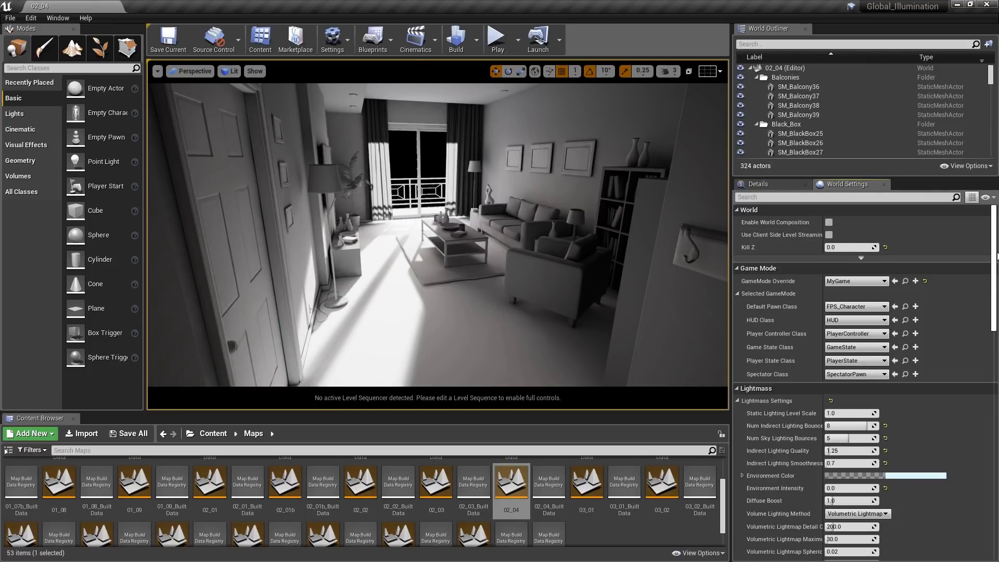
left_click_drag(996, 258, 997, 318)
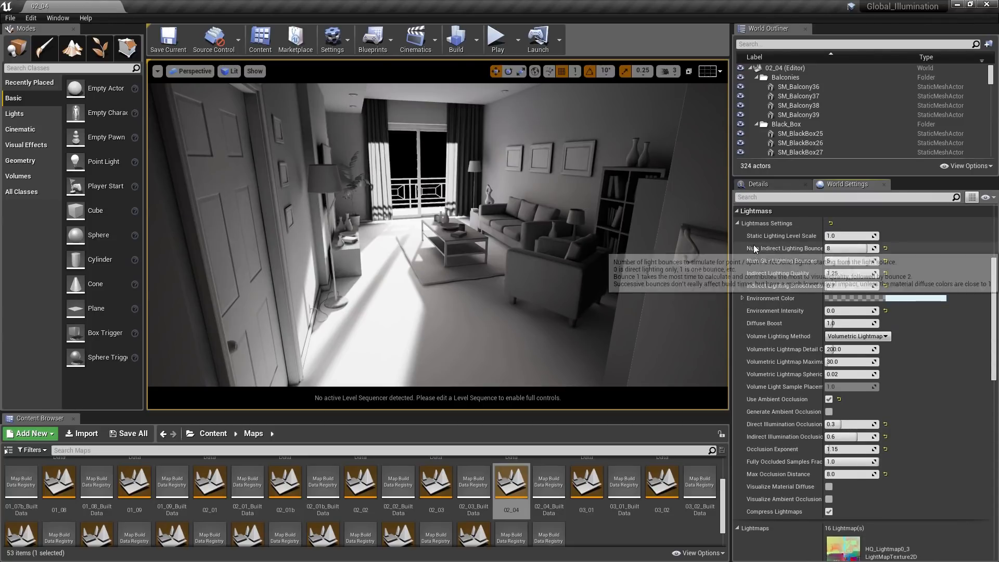
left_click(848, 237)
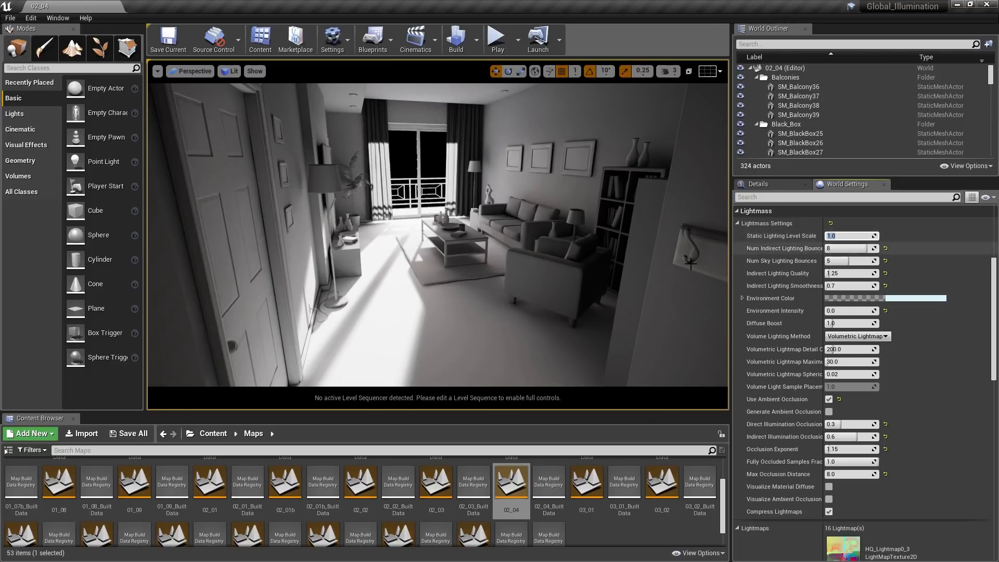
right_click(456, 248)
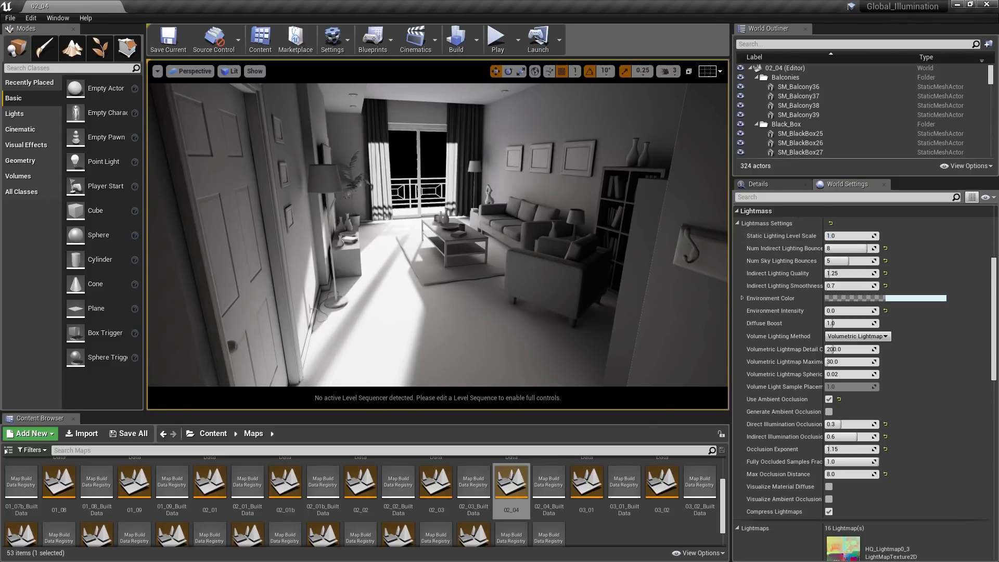
key("2")
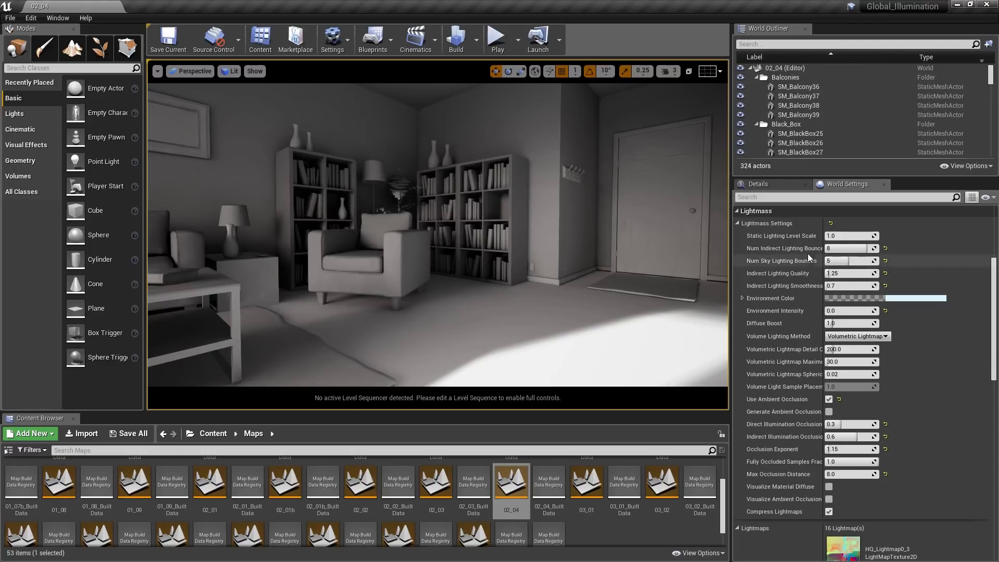
- Set the Static Lighting Level Scale to 0.75 and run a lighting-only build
left_click(863, 237)
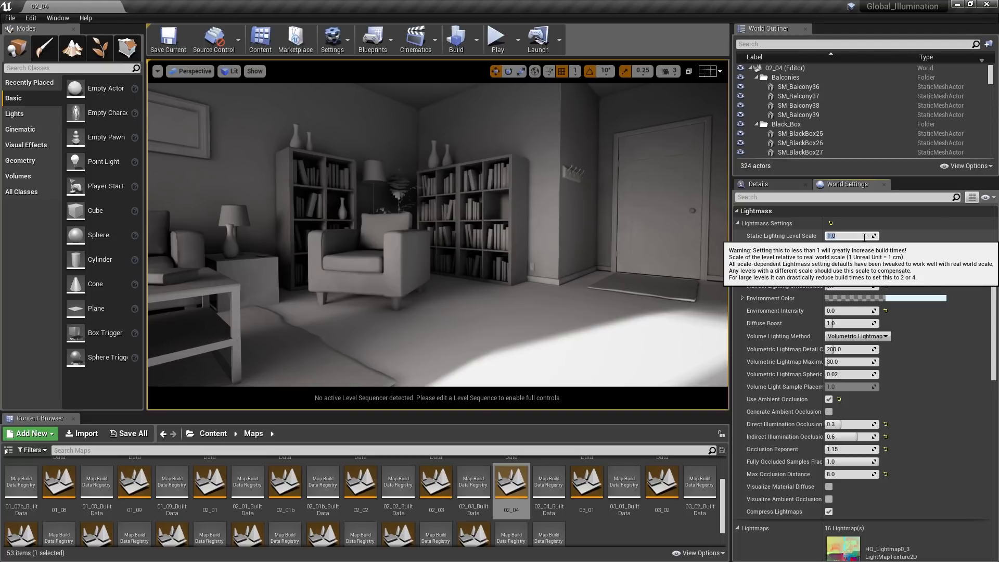
type("0.75")
key("Return")
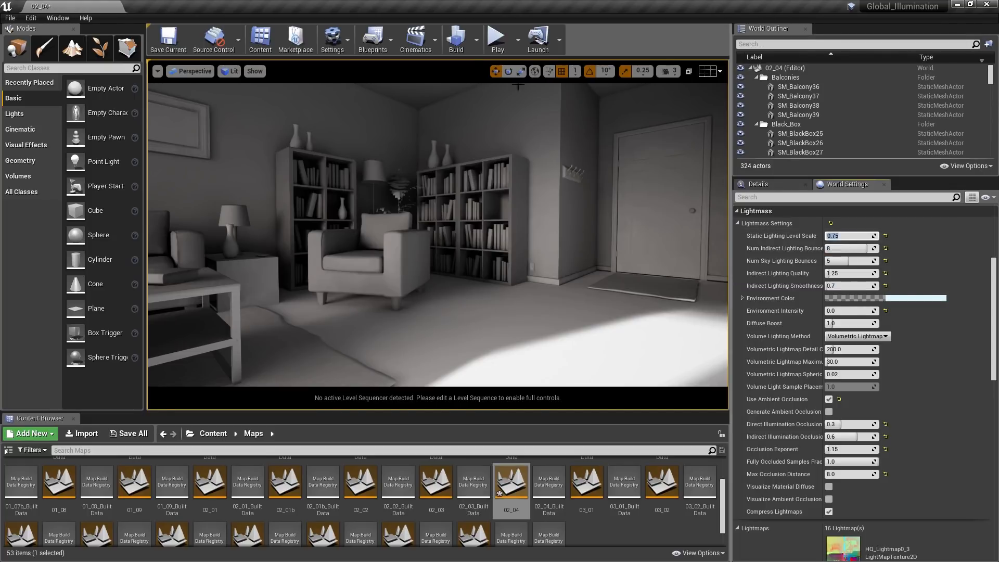
left_click(479, 42)
left_click(489, 66)
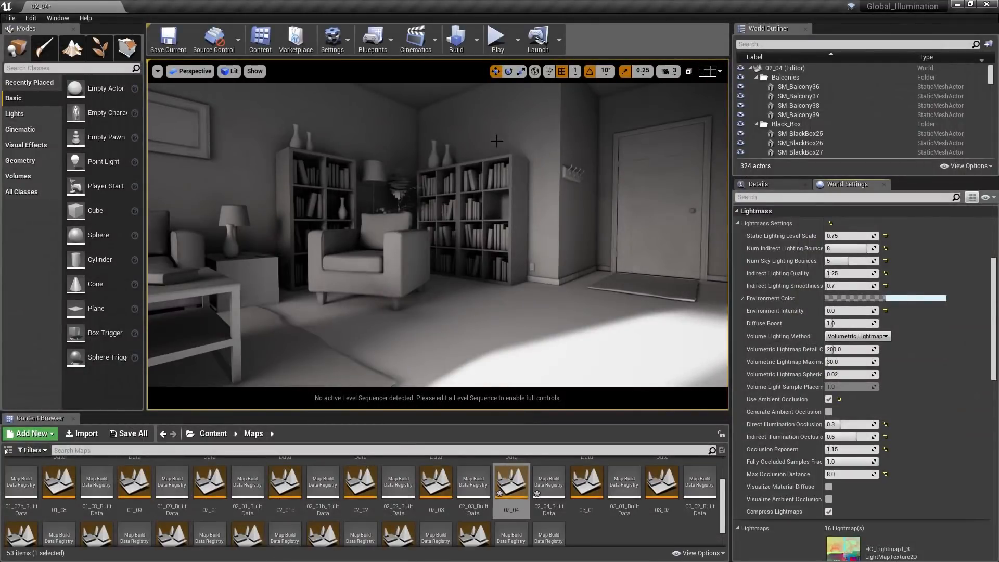
- Set the Static Lighting Level Scale to 0.5 and rebuild only the lighting
left_click(862, 238)
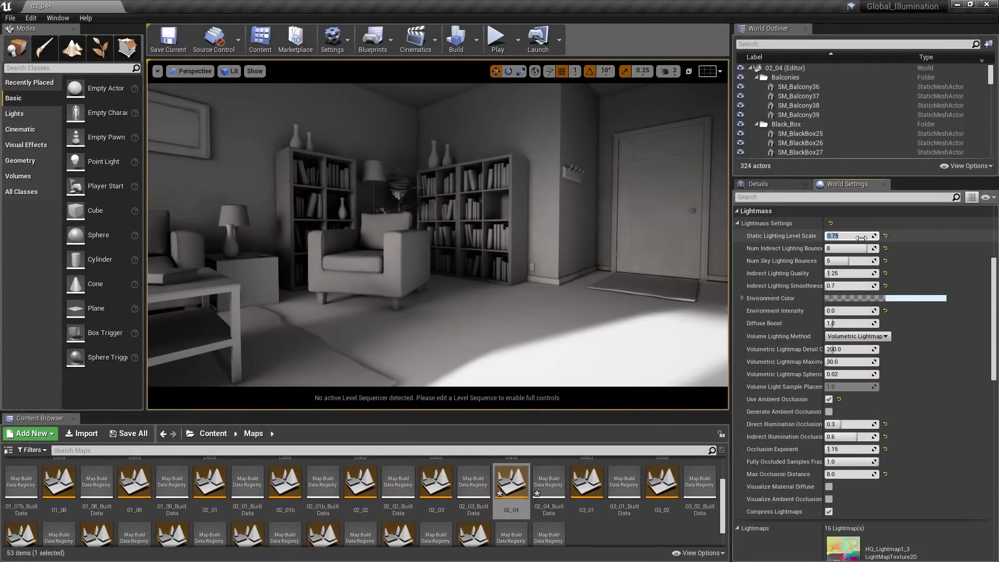
type("0.5")
key("Return")
left_click(477, 45)
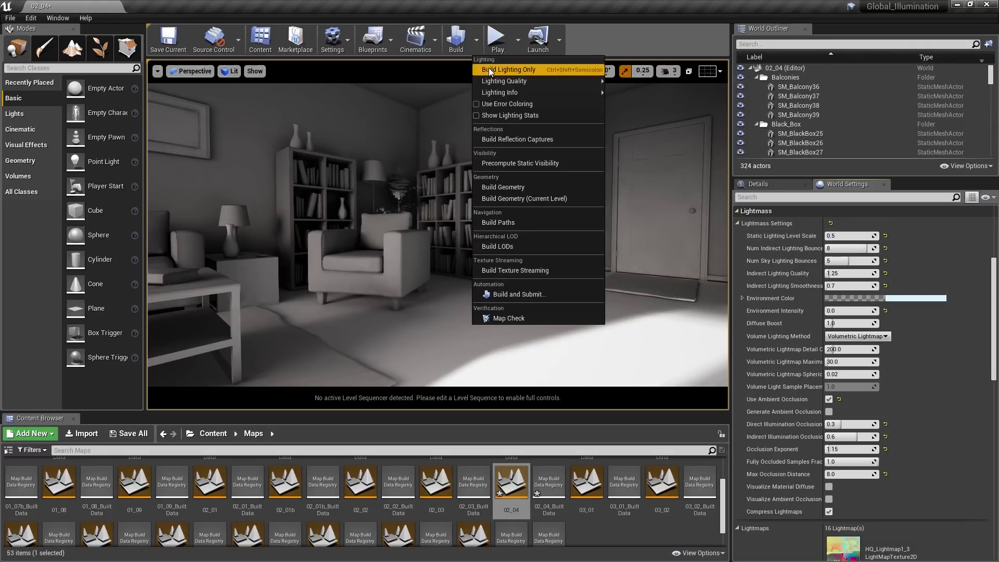
left_click(485, 69)
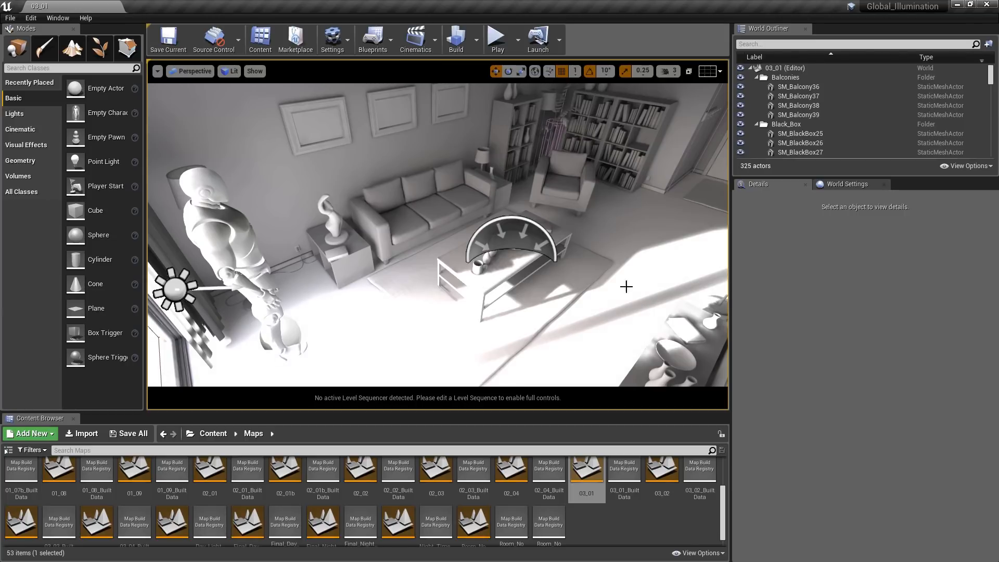
- Turn on the Volumetric Lightmap visualization in the viewport of the 03_01 map
left_click(255, 72)
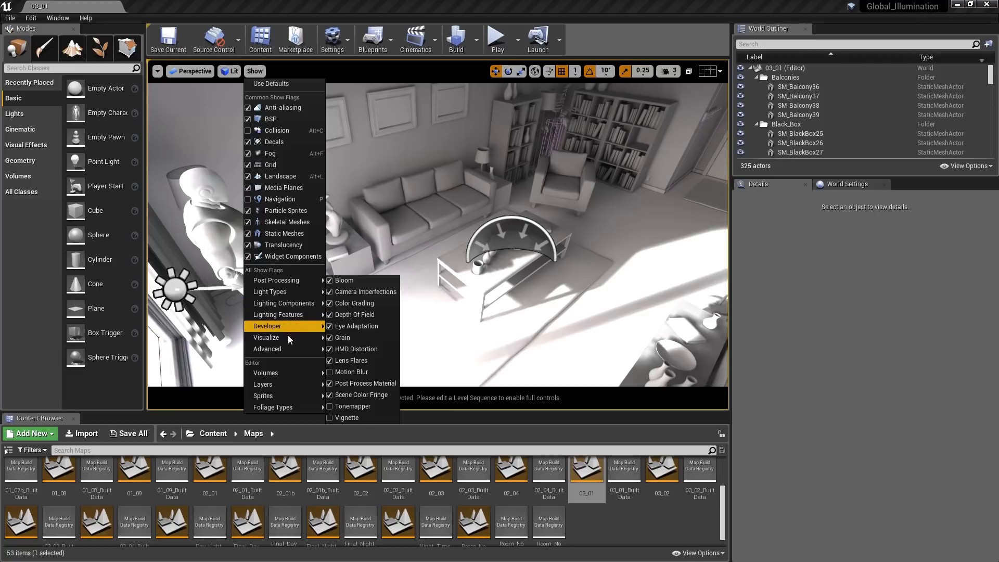
mouse_move(289, 339)
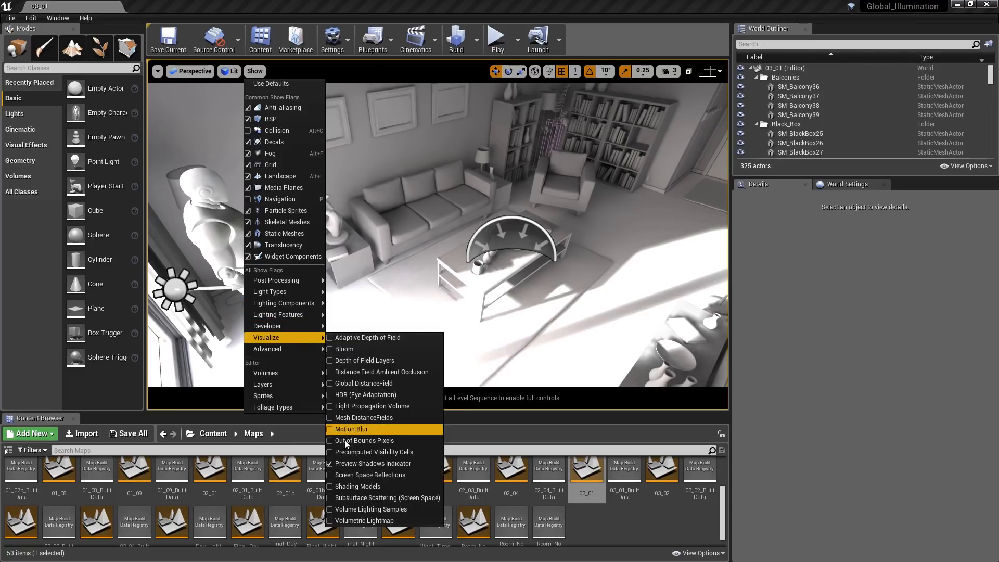
left_click(330, 521)
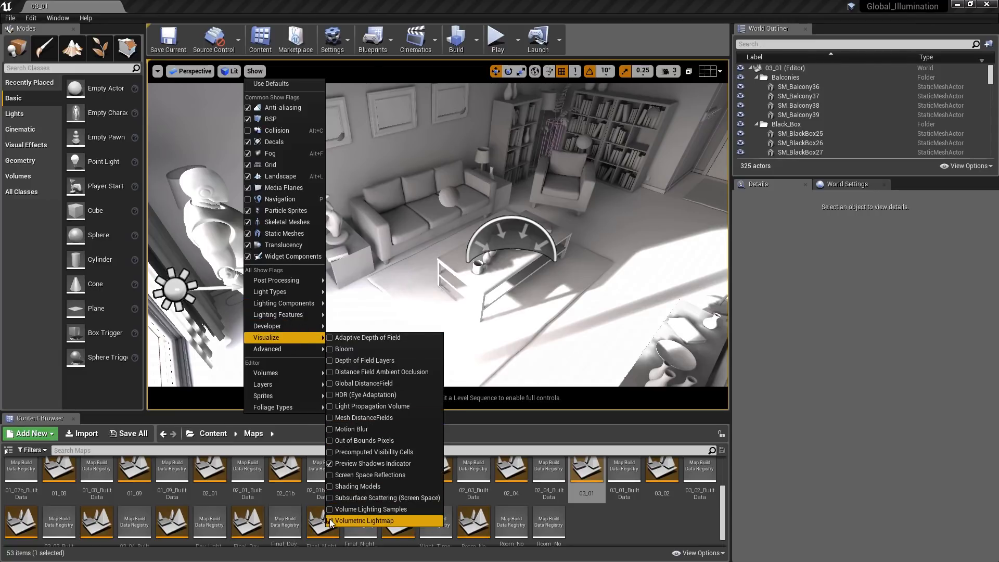
left_click(487, 197)
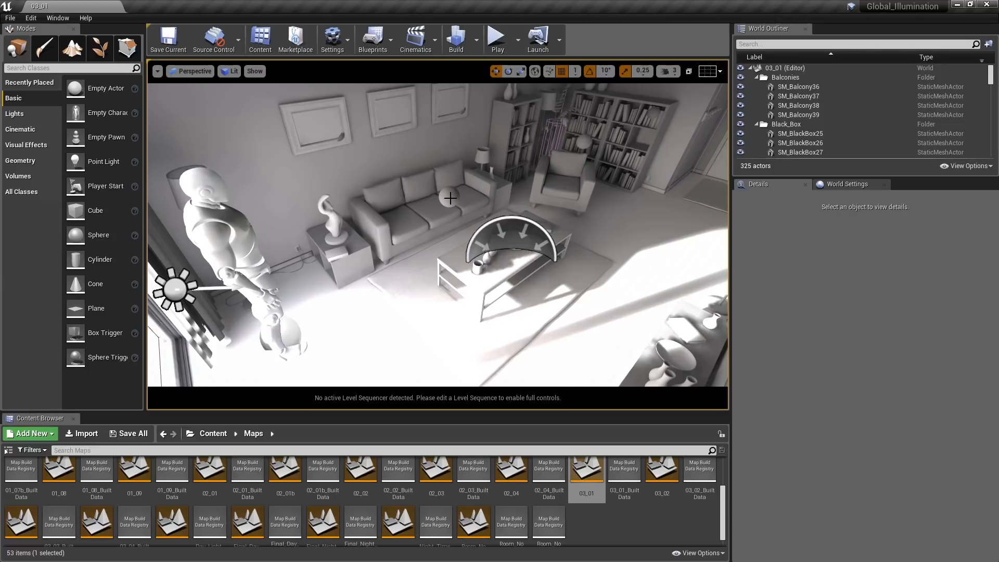
- Run the level in Simulate mode twice to examine how the moving character is lit, stopping the simulation each time
left_click(519, 44)
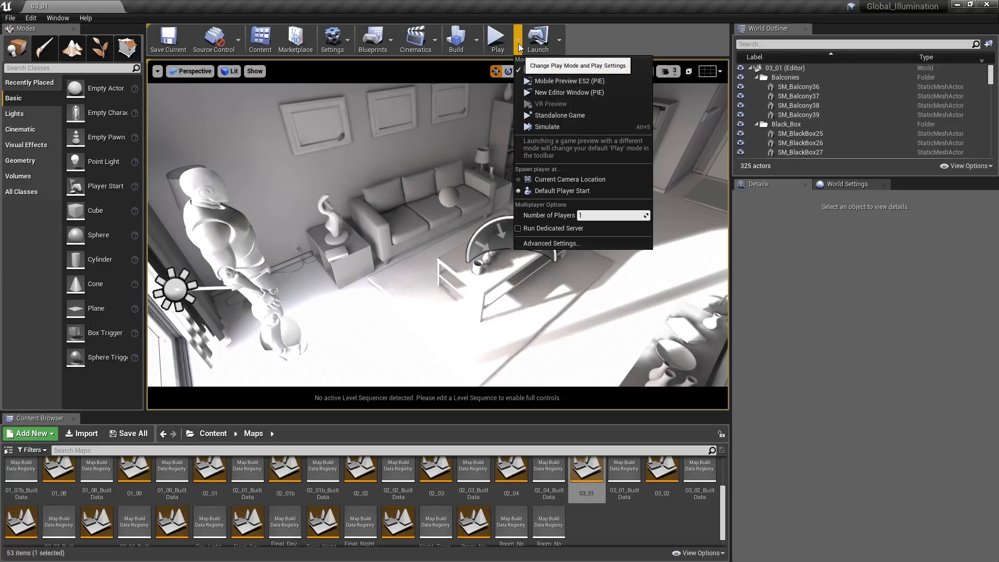
left_click(539, 123)
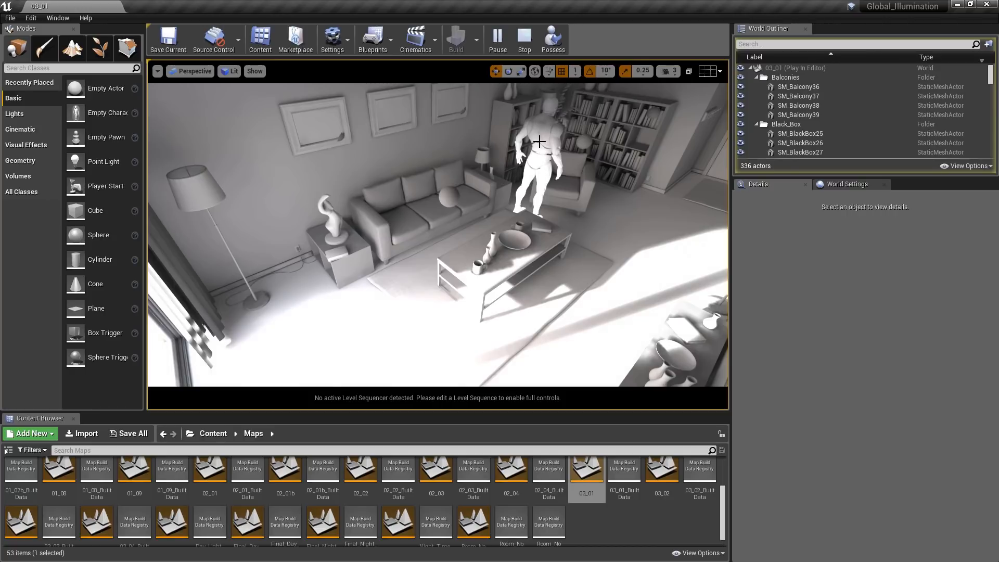
left_click(522, 39)
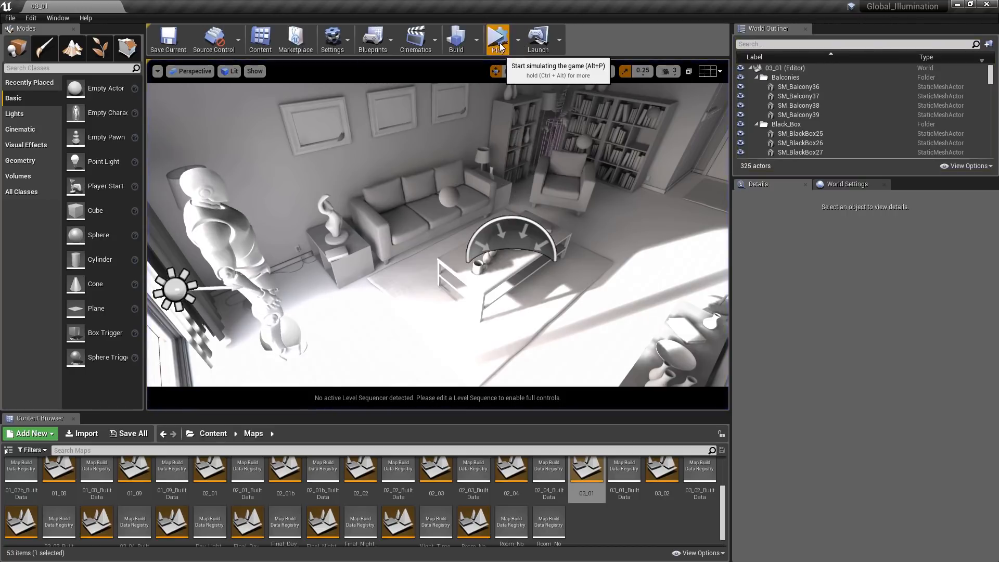
left_click(498, 42)
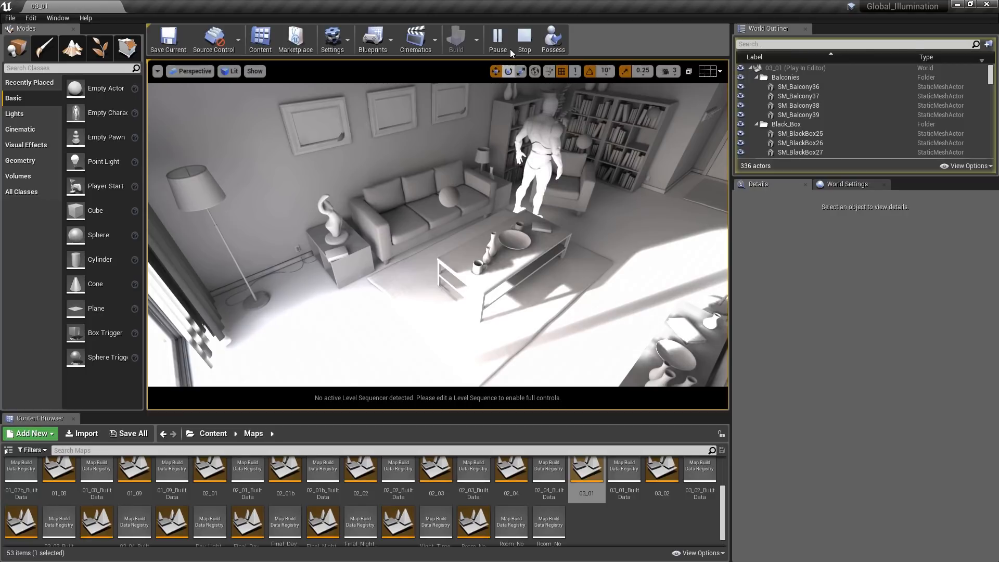
left_click(518, 36)
- Bring up the Lightmass world settings, widen the property name column, and review the Volume Lighting Method options
left_click(837, 183)
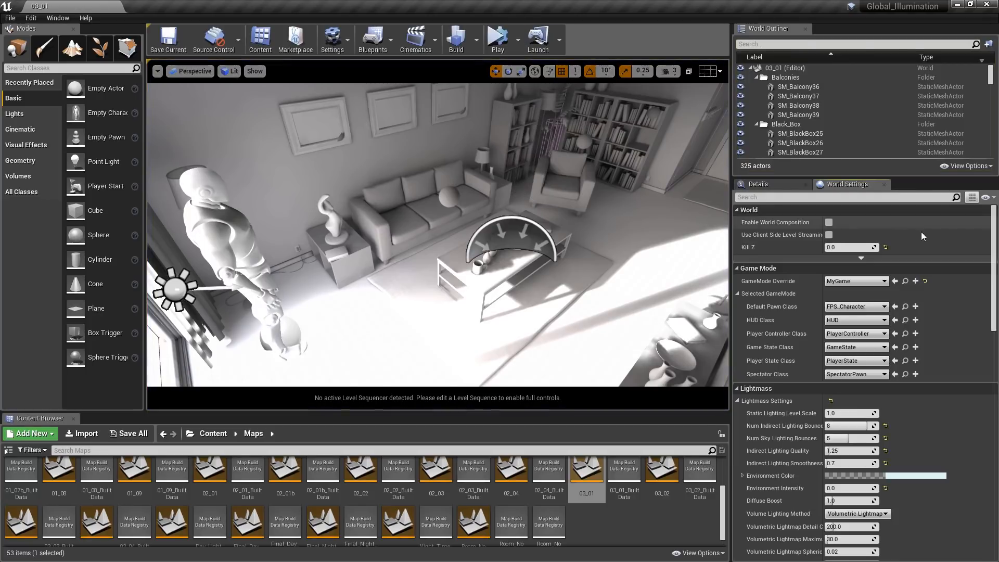
left_click_drag(995, 234, 998, 284)
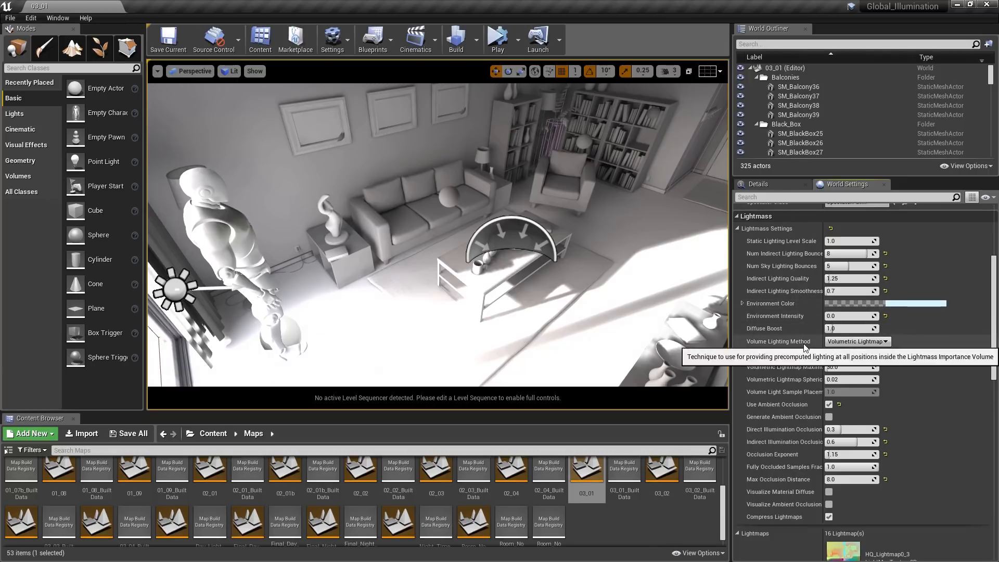
left_click_drag(824, 355, 850, 355)
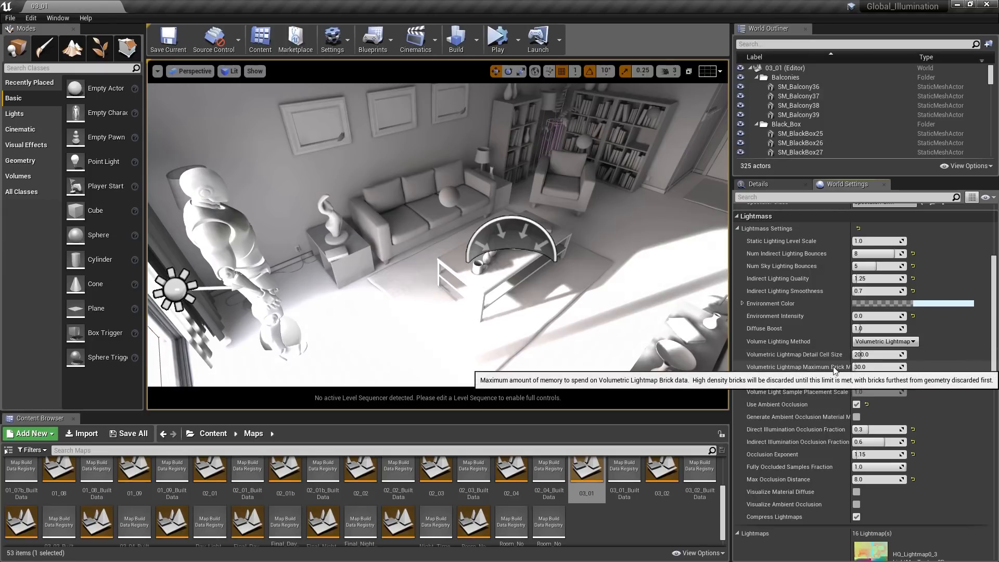
left_click(905, 343)
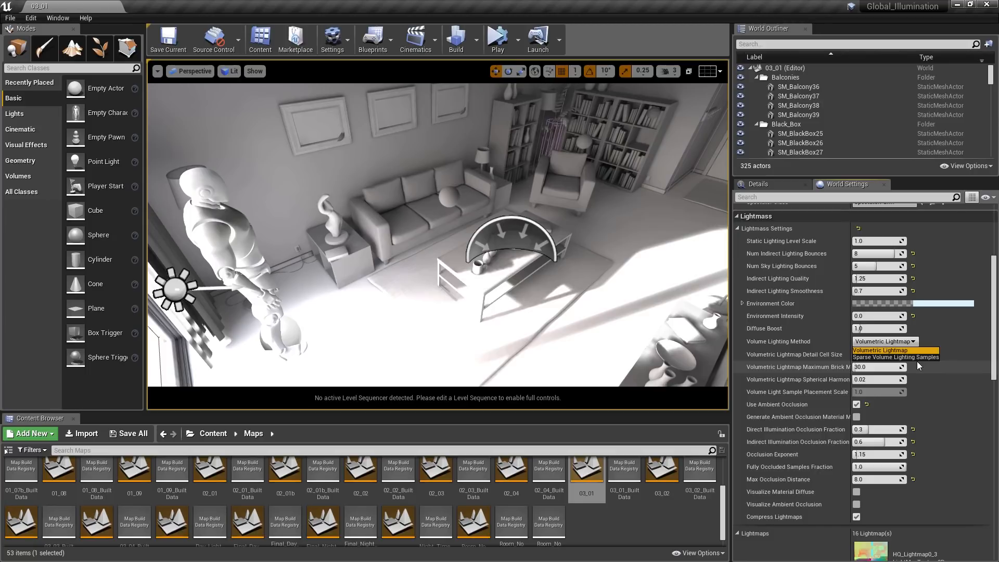
left_click(915, 341)
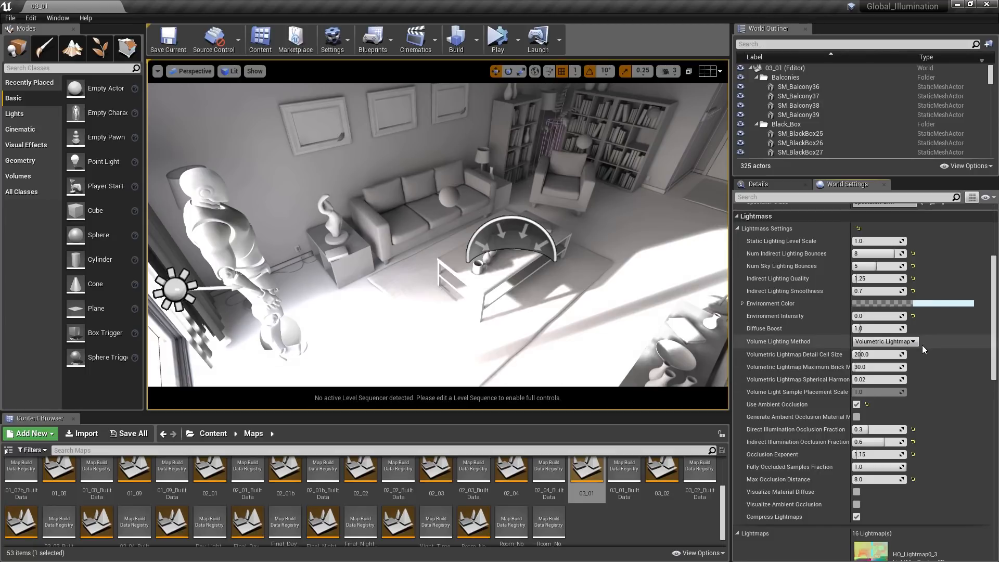
- Set the Volumetric Lightmap Detail Cell Size to 100 and the Maximum Brick Memory to 50, and run a lighting-only build
left_click(884, 355)
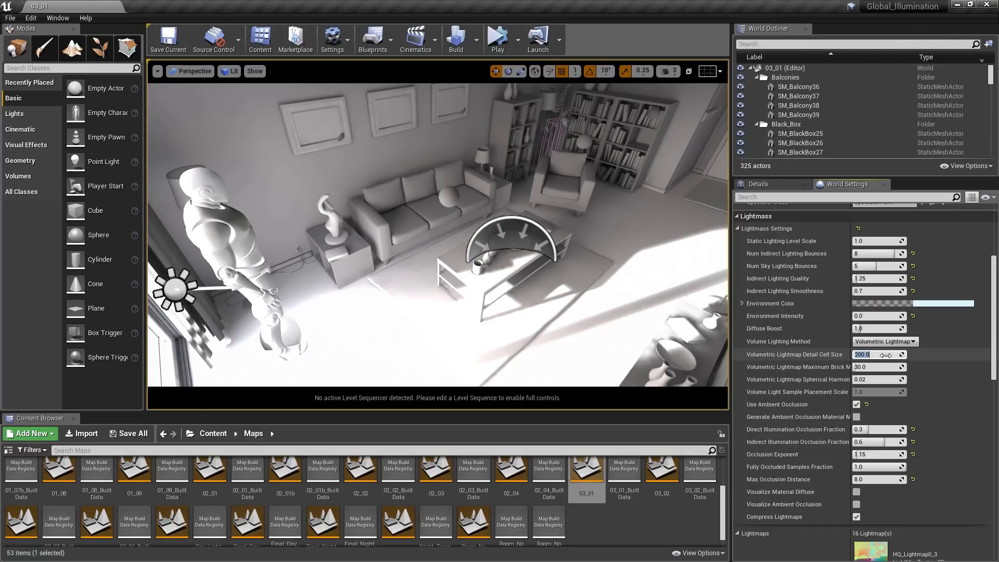
type("00")
key("Return")
left_click(881, 368)
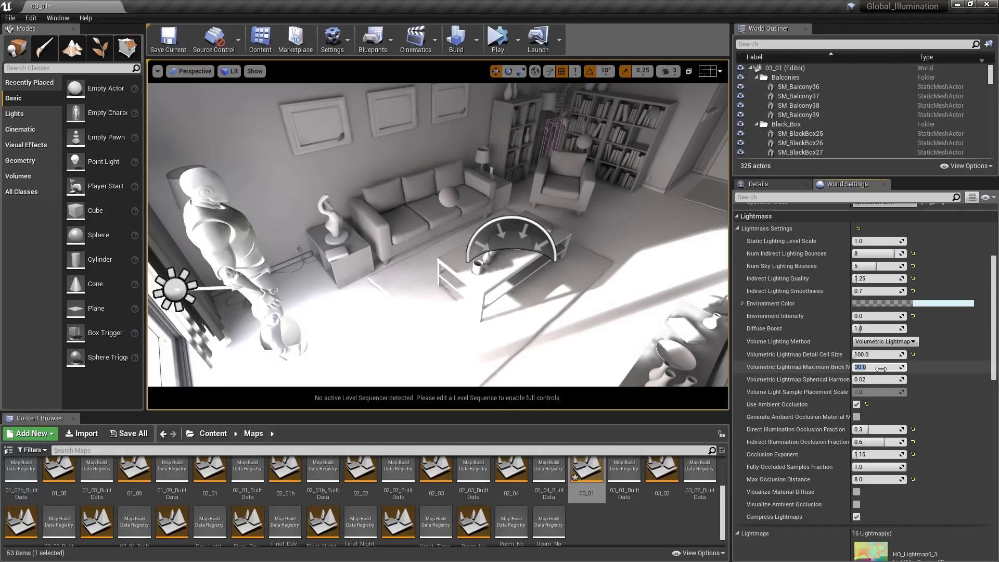
type("50")
key("Return")
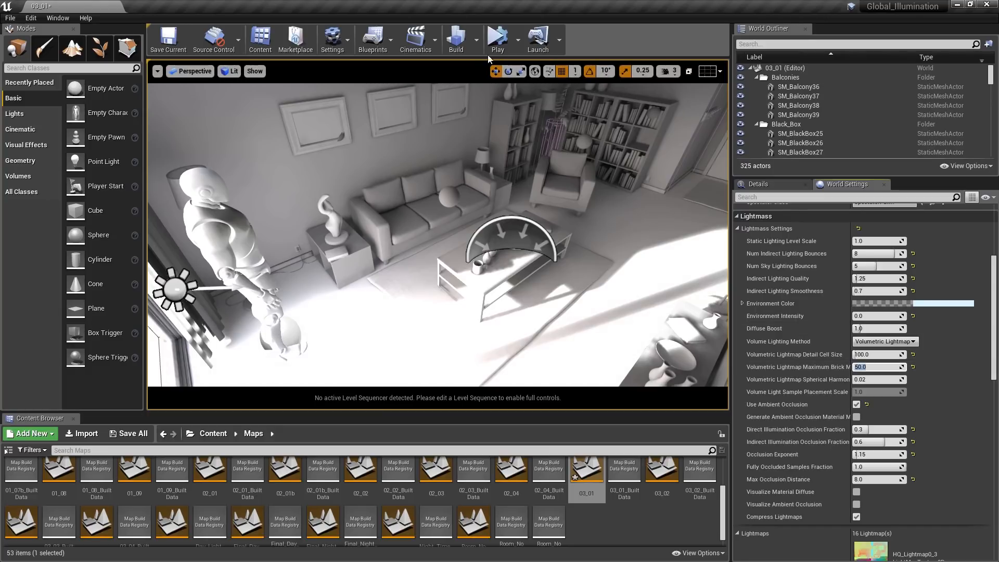
left_click(477, 44)
left_click(489, 70)
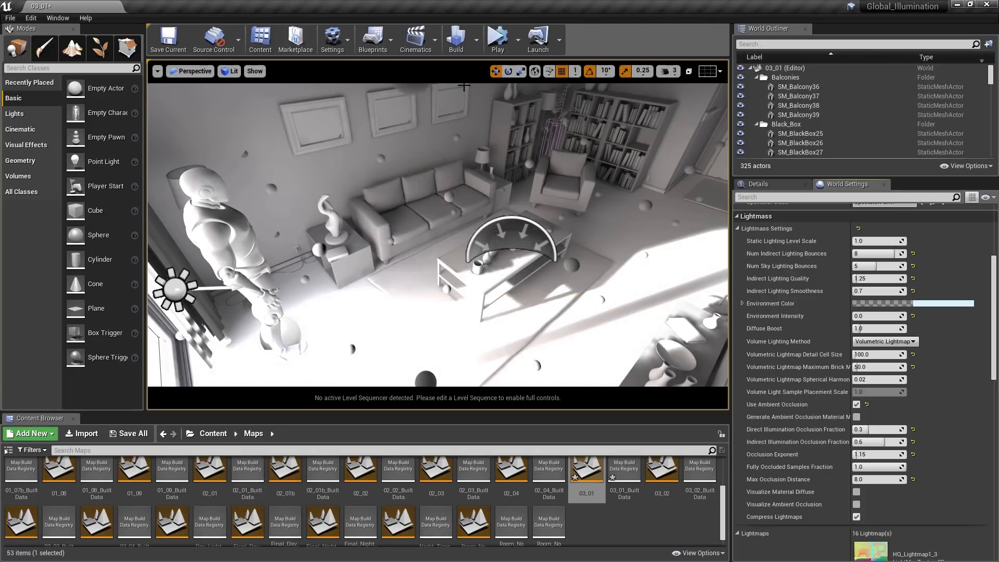
- Simulate the rebuilt level twice to check the lighting on the moving character, stopping each run
left_click(498, 37)
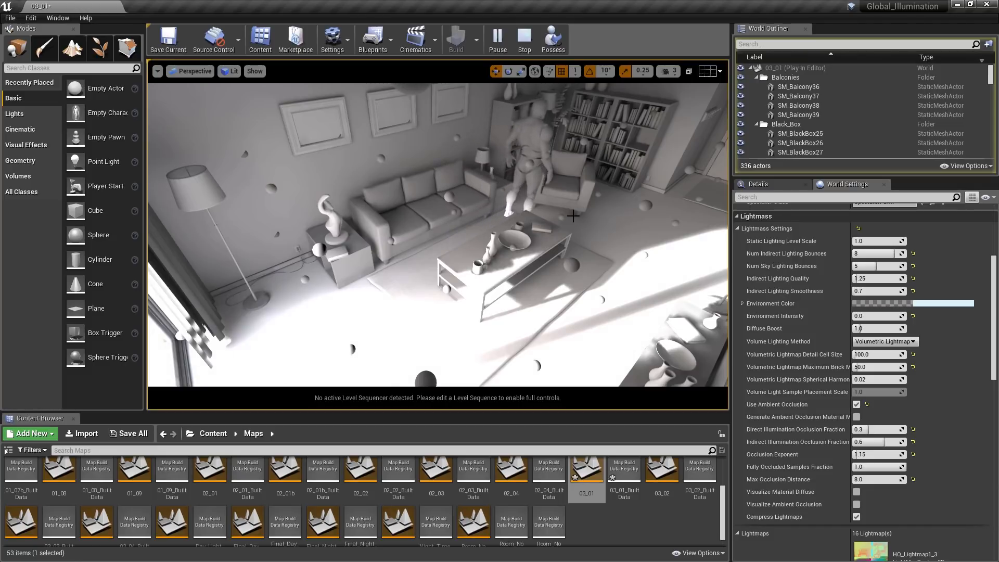
left_click(523, 40)
left_click(498, 39)
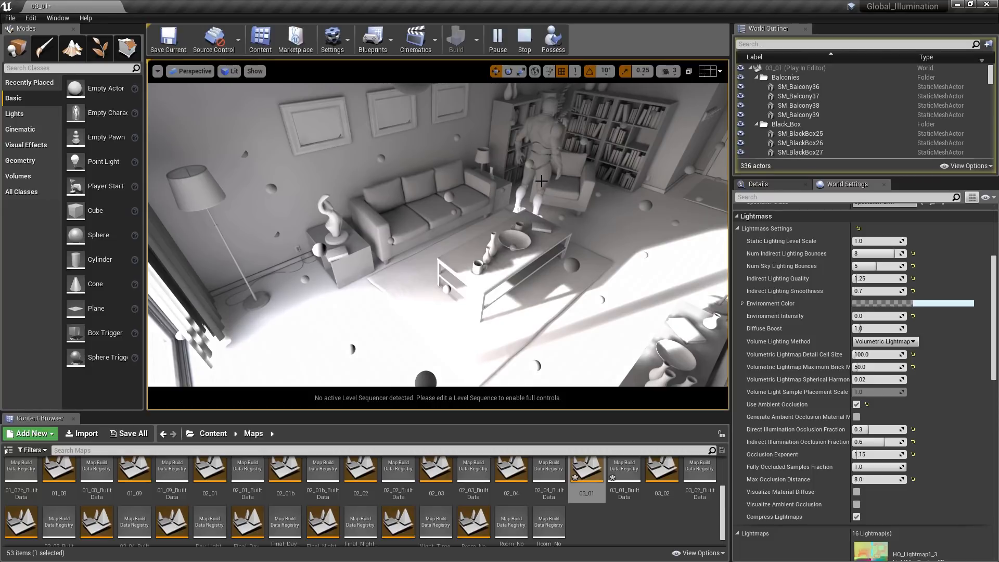
left_click(525, 41)
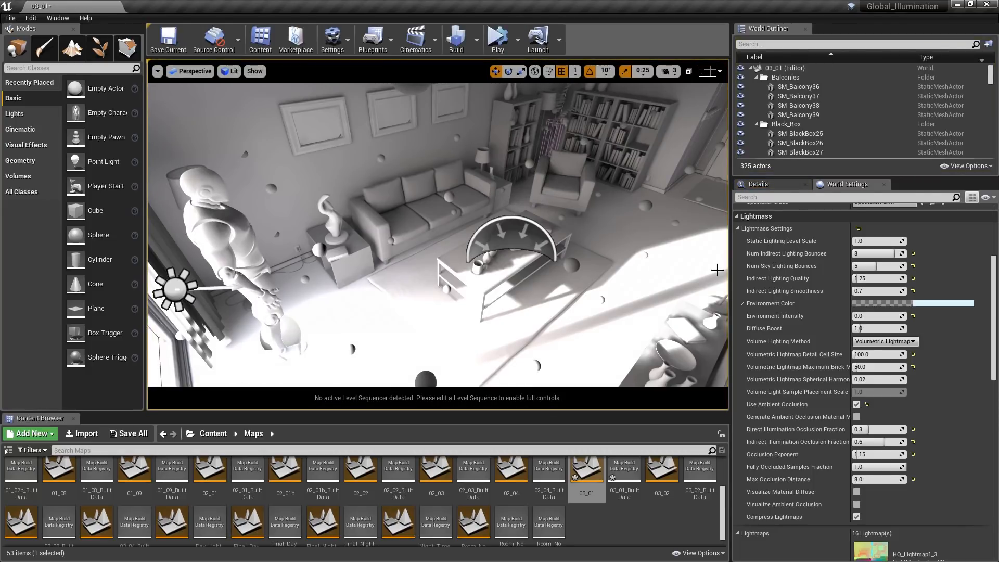
- Set the Volumetric Lightmap Detail Cell Size to 50
left_click(873, 356)
type("50")
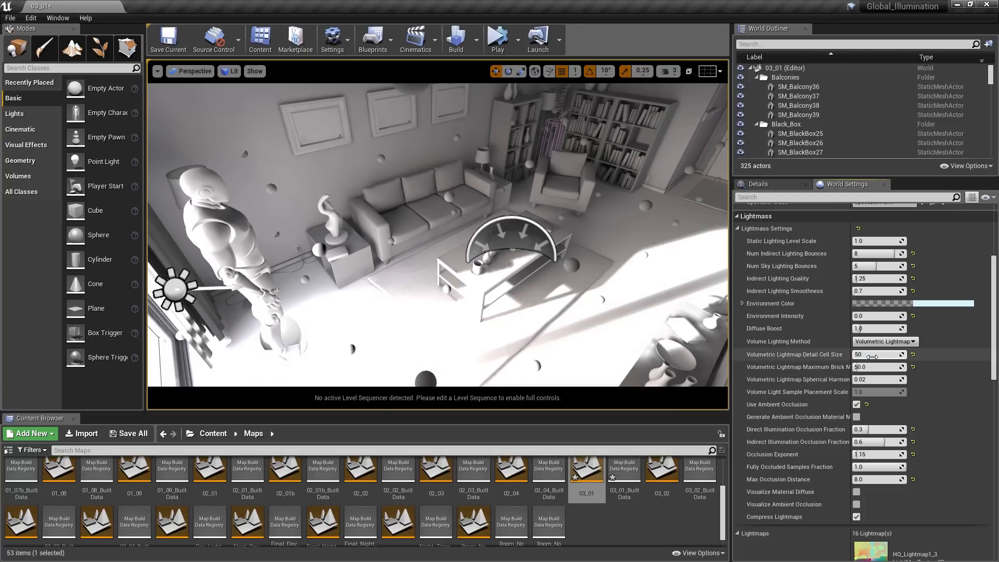
key("Return")
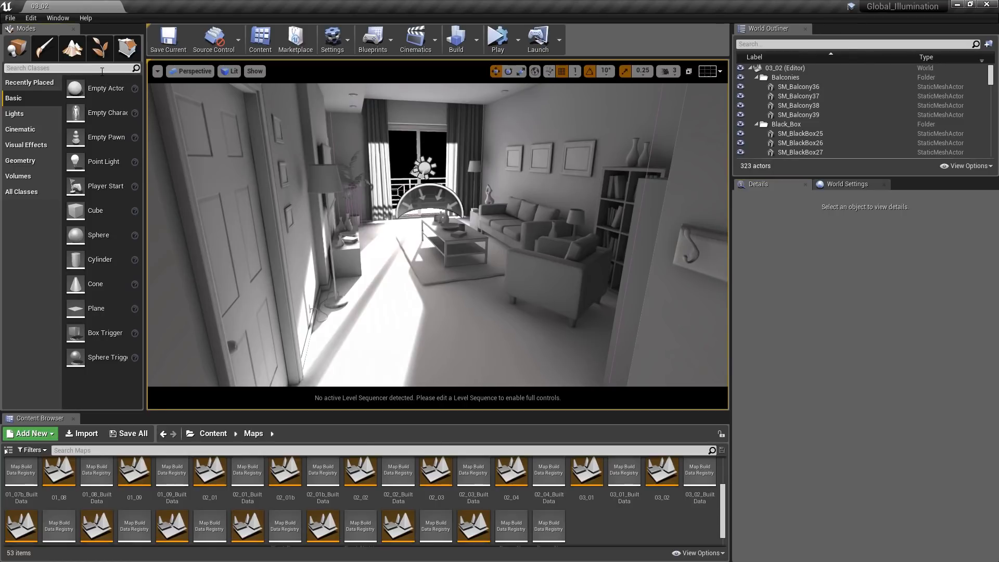
- Add a Post Process Volume to the level and set its location to 0, 0, 0
left_click(102, 68)
type("post")
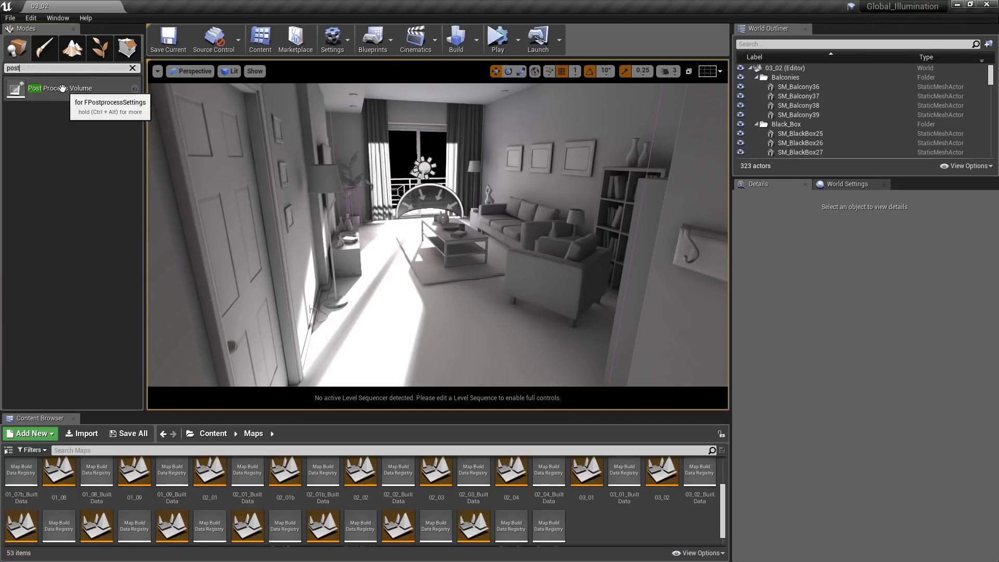
left_click_drag(62, 88, 428, 257)
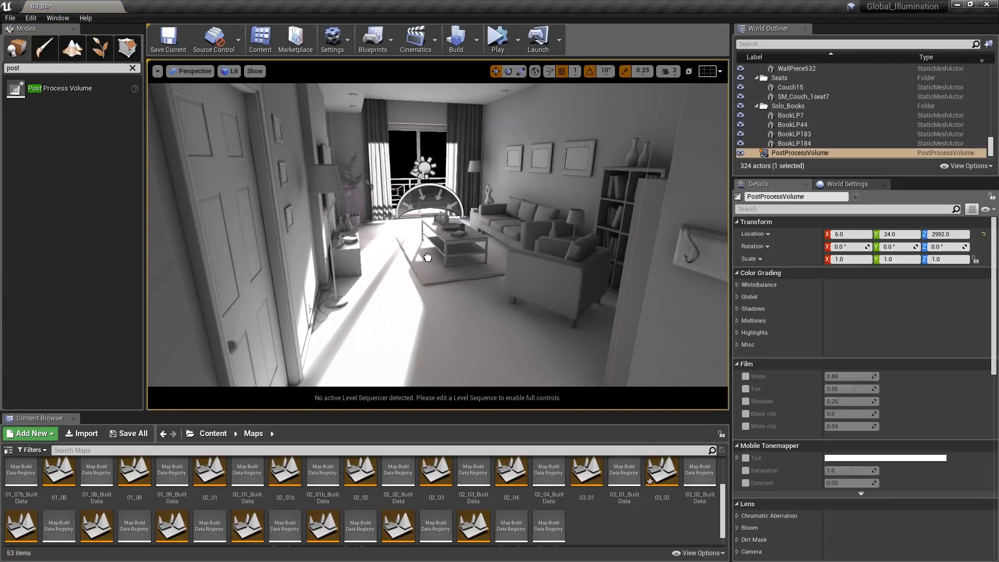
left_click(853, 235)
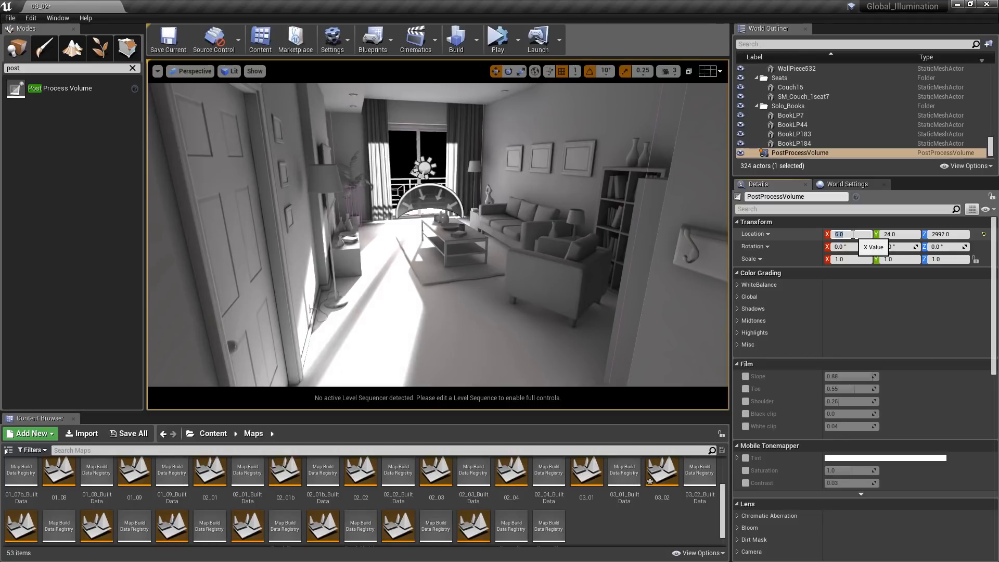
type("0")
key("Tab")
type("0")
key("Tab")
type("0")
key("Return")
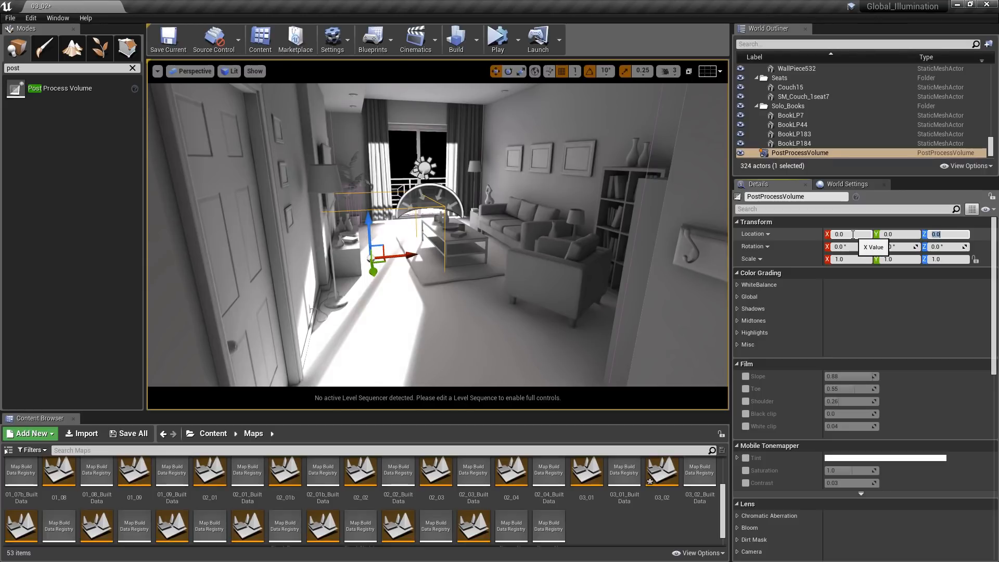
- Move the Post Process Volume to X 150 and Z 135 so it sits inside the living room
left_click(853, 234)
type("150")
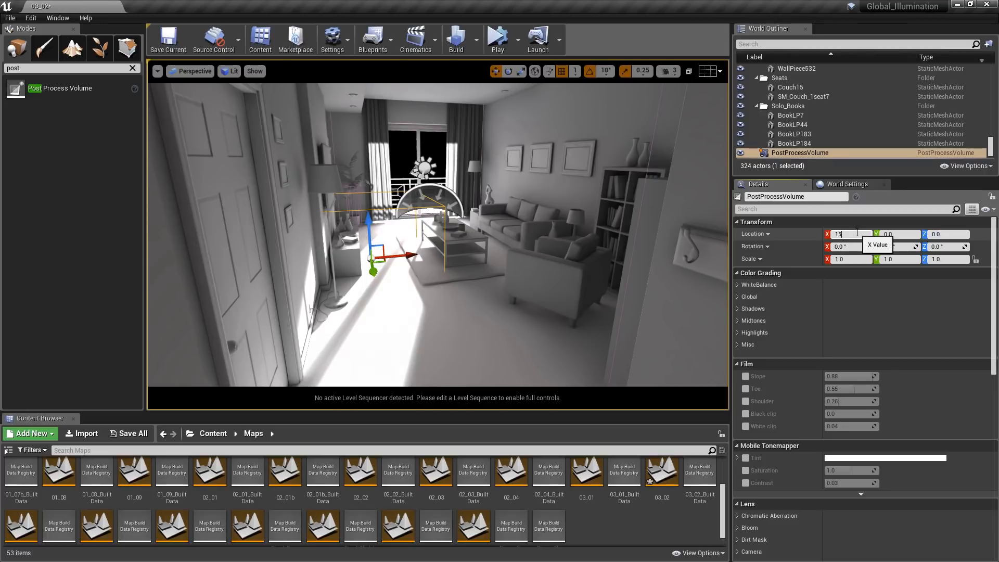
key("Tab")
key("Tab")
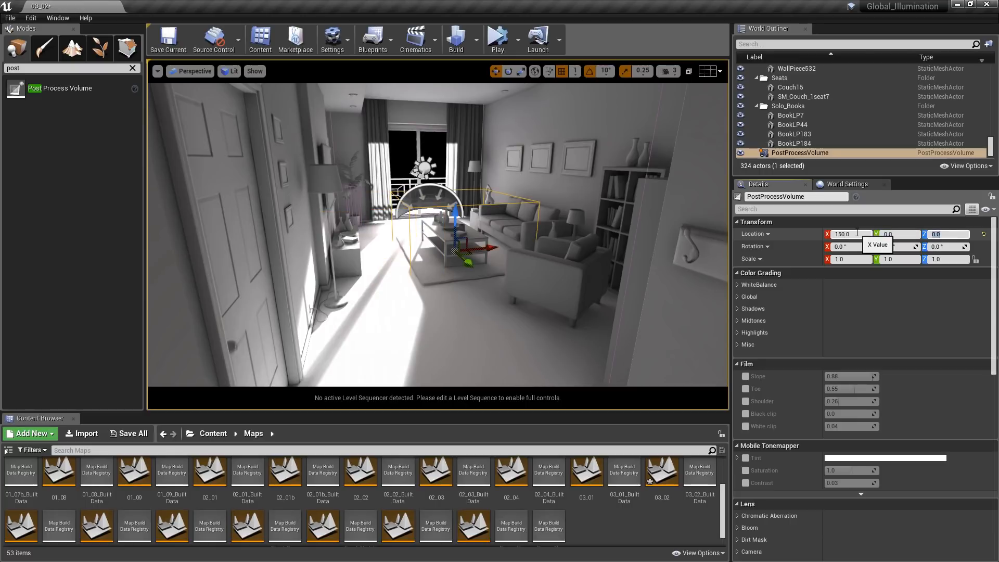
type("135")
key("Return")
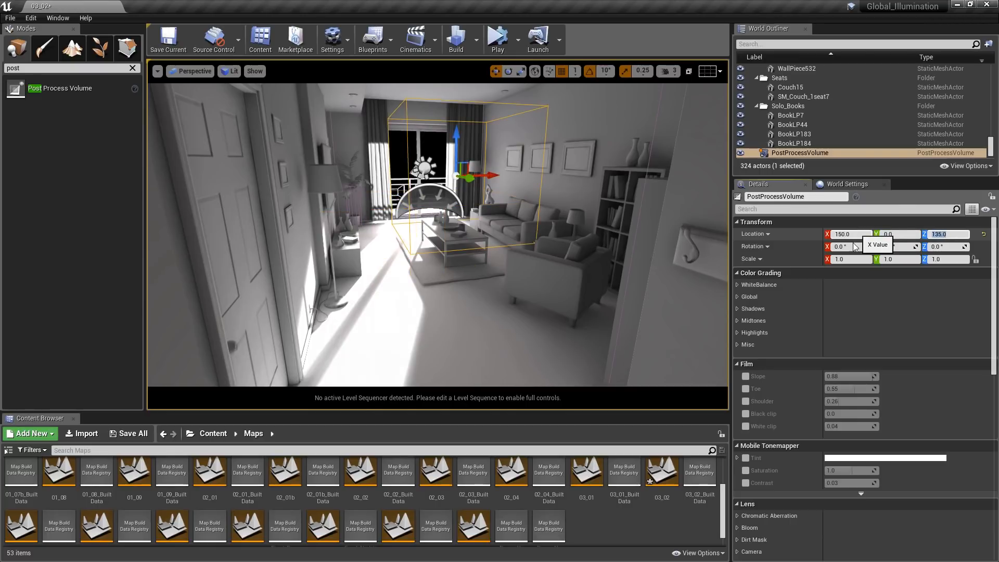
- Scale the Post Process Volume to 2.5 in X, 7.25 in Y and 2.5 in Z
left_click(851, 259)
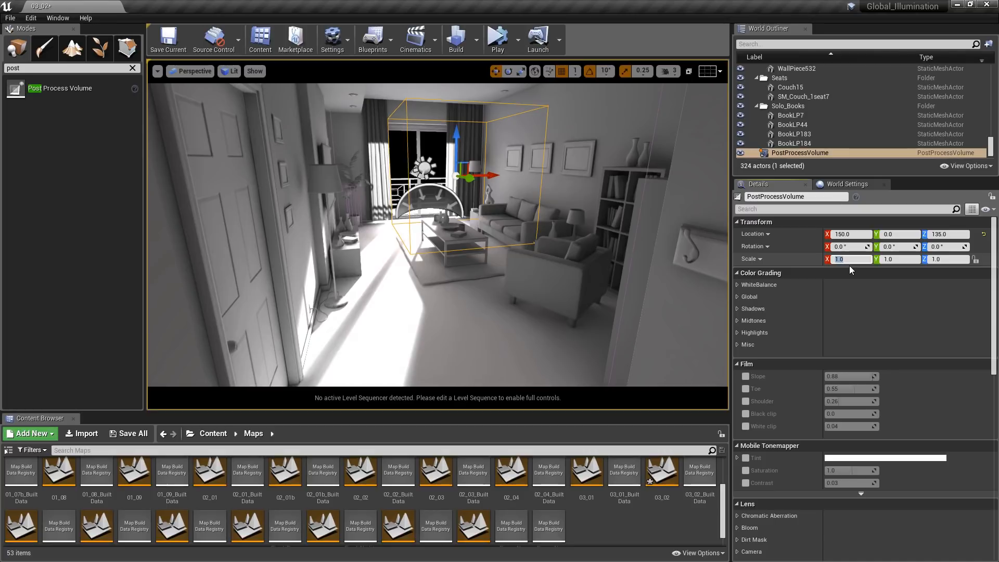
type("2.5")
key("Tab")
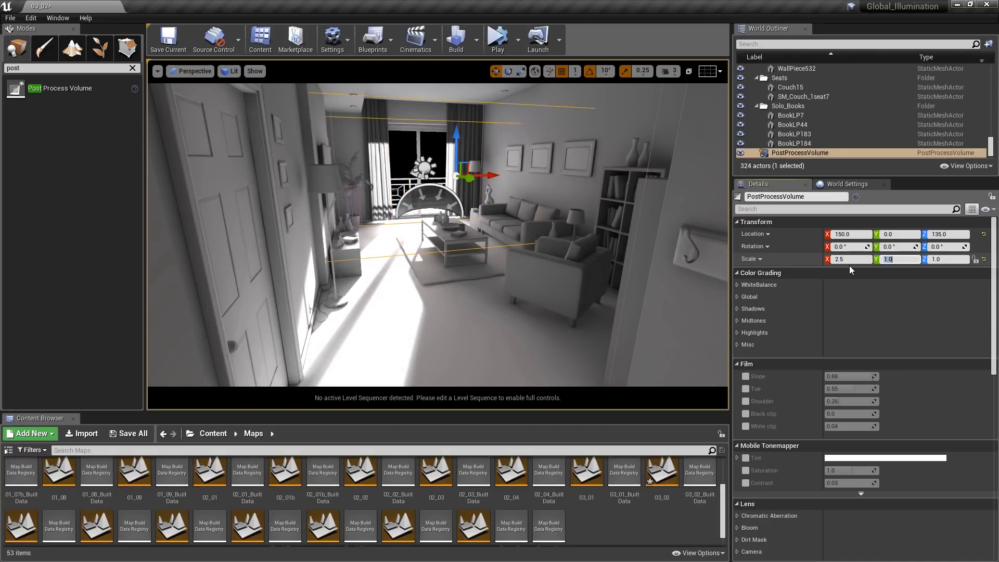
type("7.25")
key("Tab")
type("2.5")
key("Return")
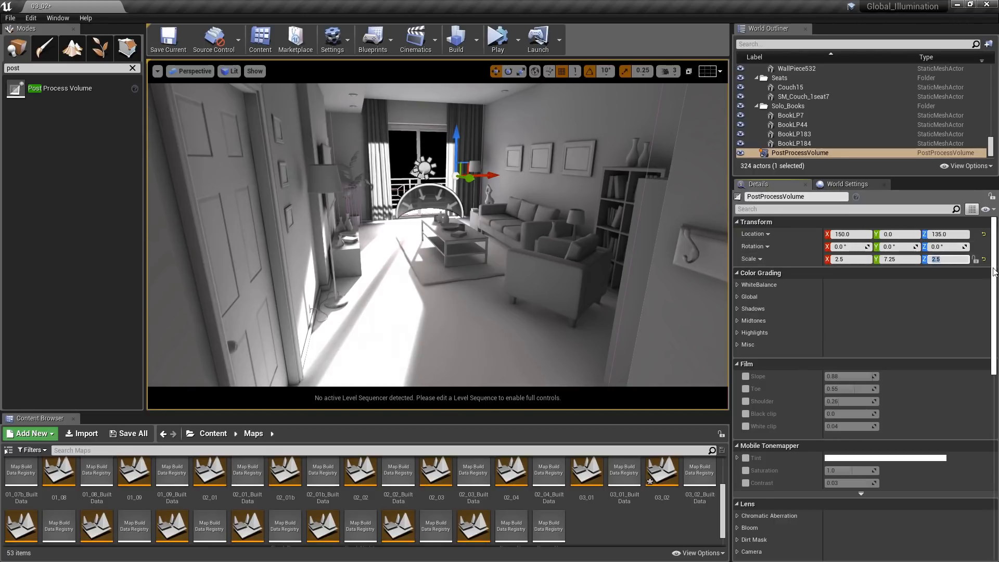
- Enable the volume's Indirect Lighting Color override under Global Illumination and switch the viewport to game view
left_click_drag(994, 270, 997, 409)
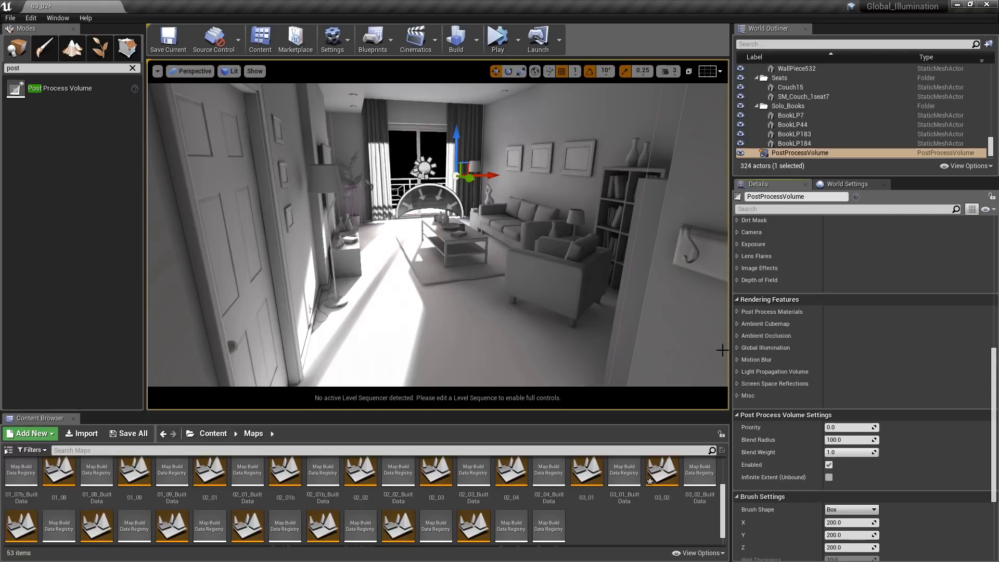
left_click(737, 349)
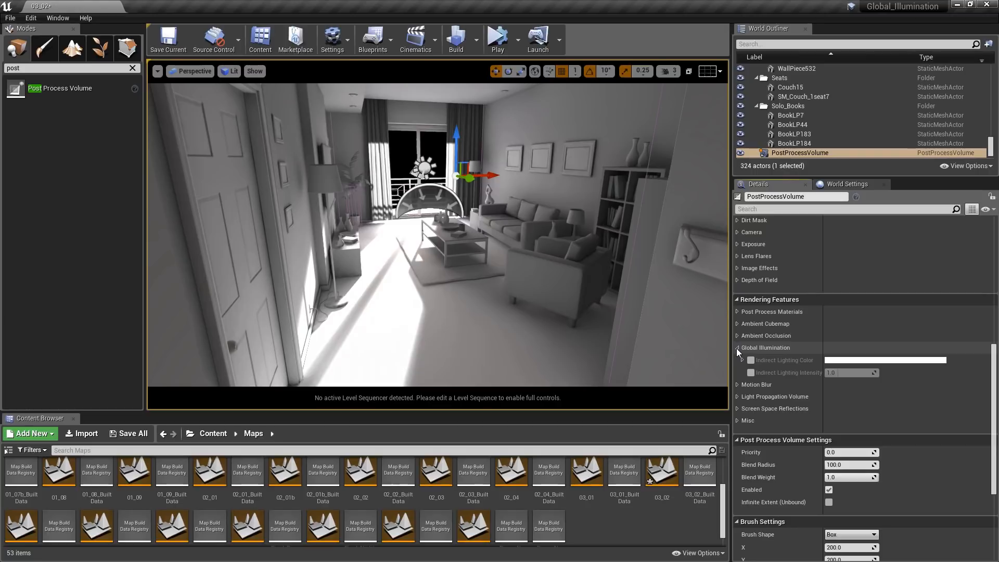
left_click(751, 361)
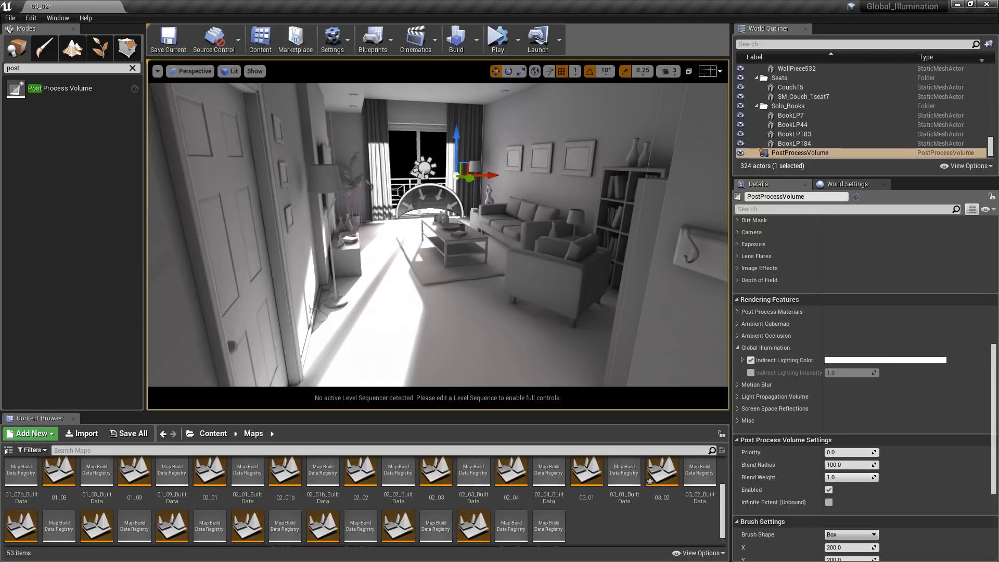
key("g")
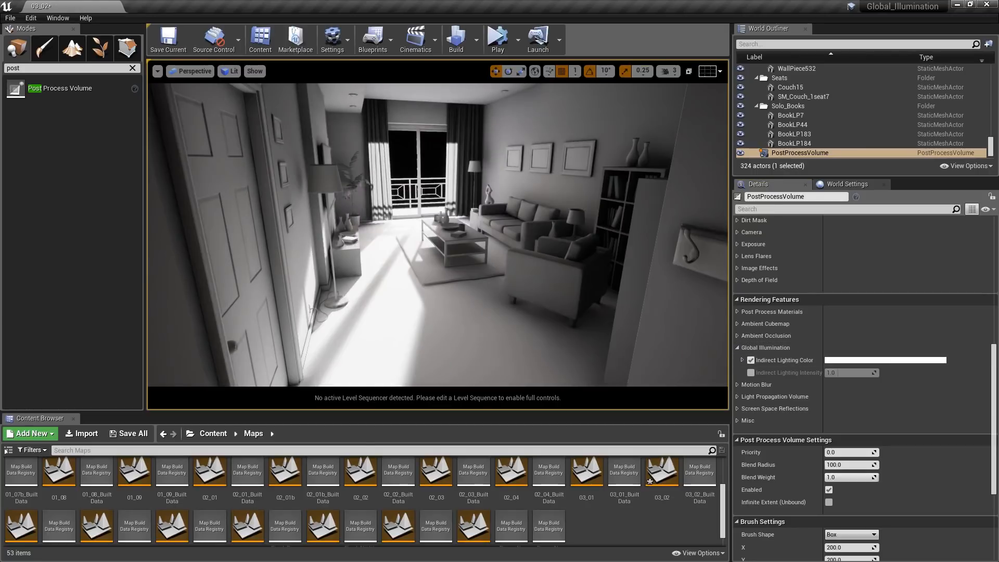
left_click(743, 360)
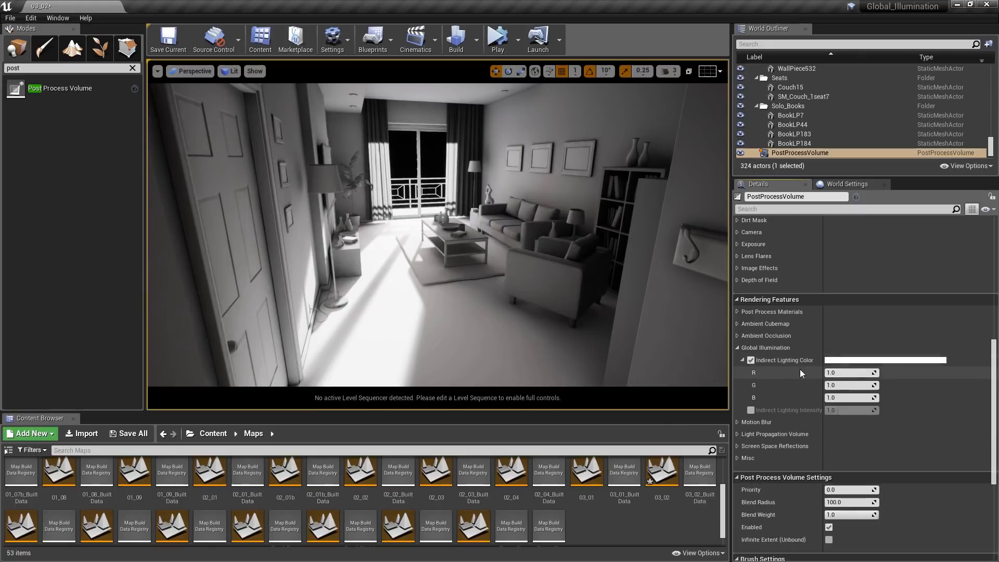
- Try warm orange Indirect Lighting Color tints at different saturations, accept a pale one, and reset the color to white
left_click(848, 364)
left_click_drag(761, 294, 778, 93)
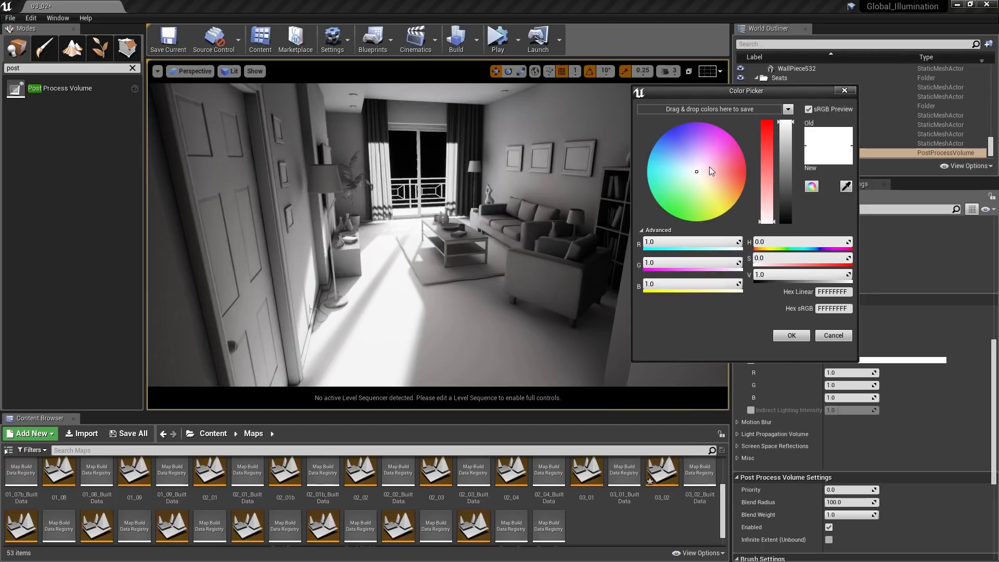
left_click_drag(712, 173, 726, 187)
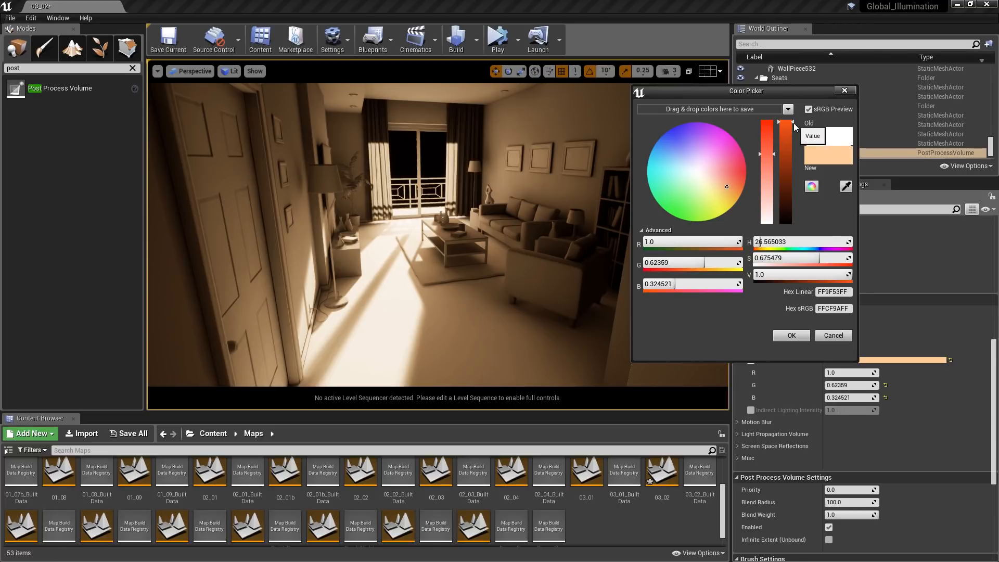
mouse_move(794, 122)
left_mouse_down()
mouse_move(794, 157)
mouse_move(794, 122)
left_mouse_up()
left_click_drag(775, 155, 778, 230)
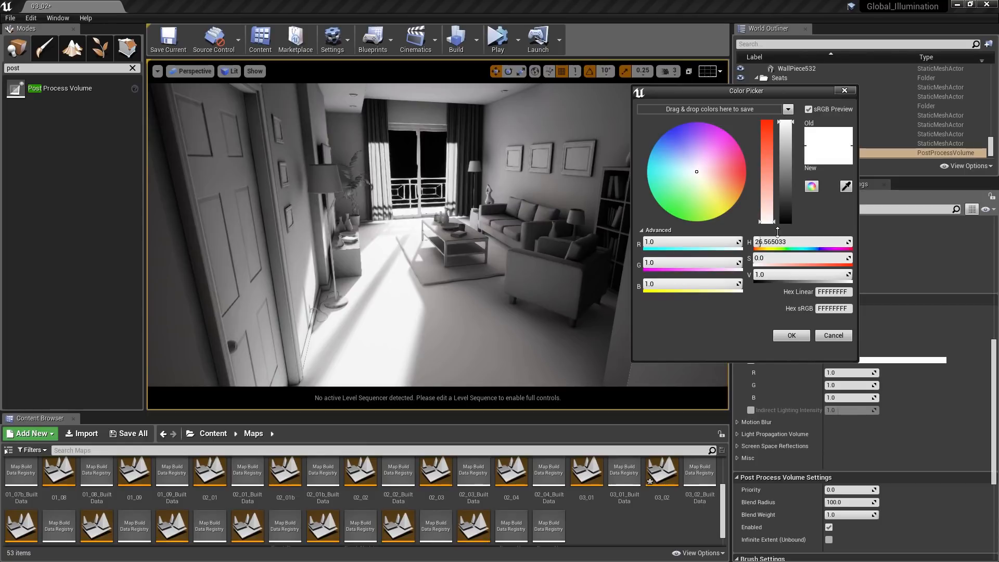
left_click_drag(778, 231, 775, 176)
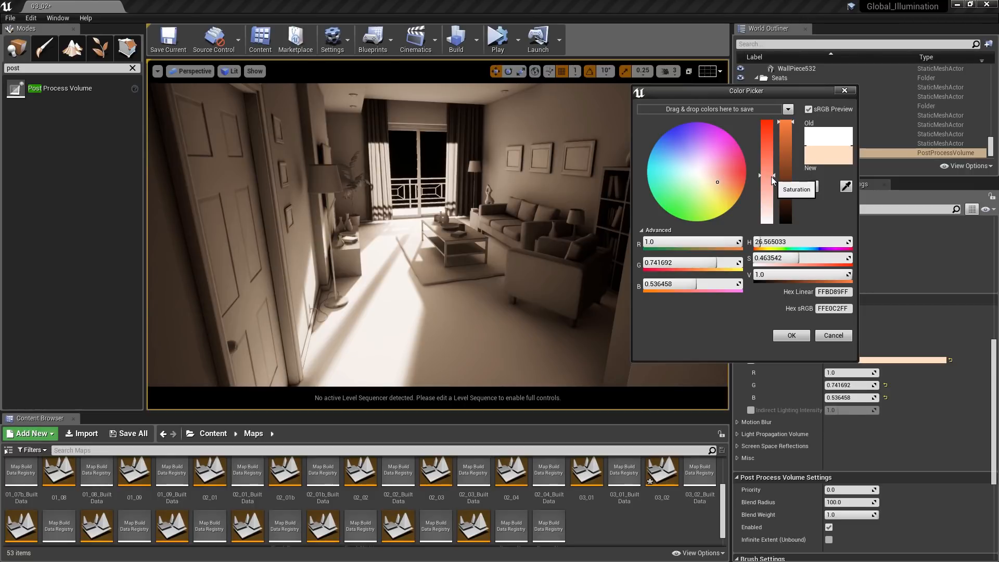
mouse_move(771, 176)
left_mouse_down()
mouse_move(778, 153)
mouse_move(779, 189)
left_mouse_up()
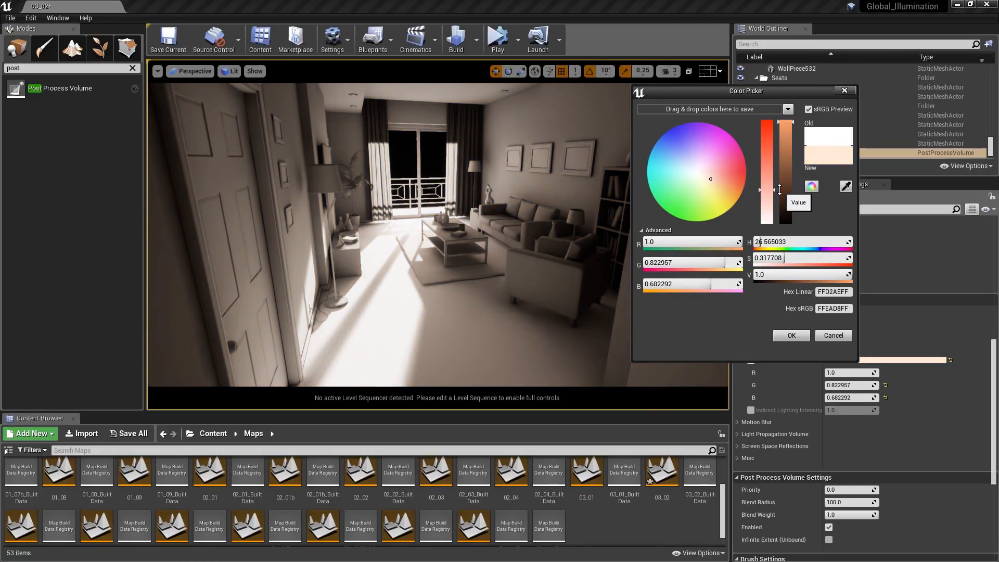
left_click(791, 337)
left_click(950, 360)
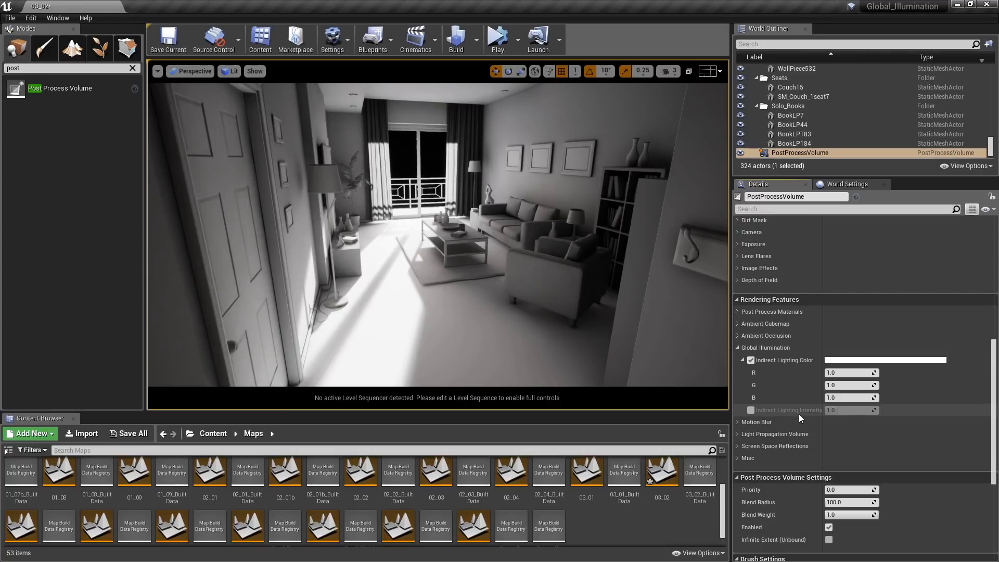
- Enable the Indirect Lighting Intensity override, test higher values including 2, and set it to 1
left_click(751, 410)
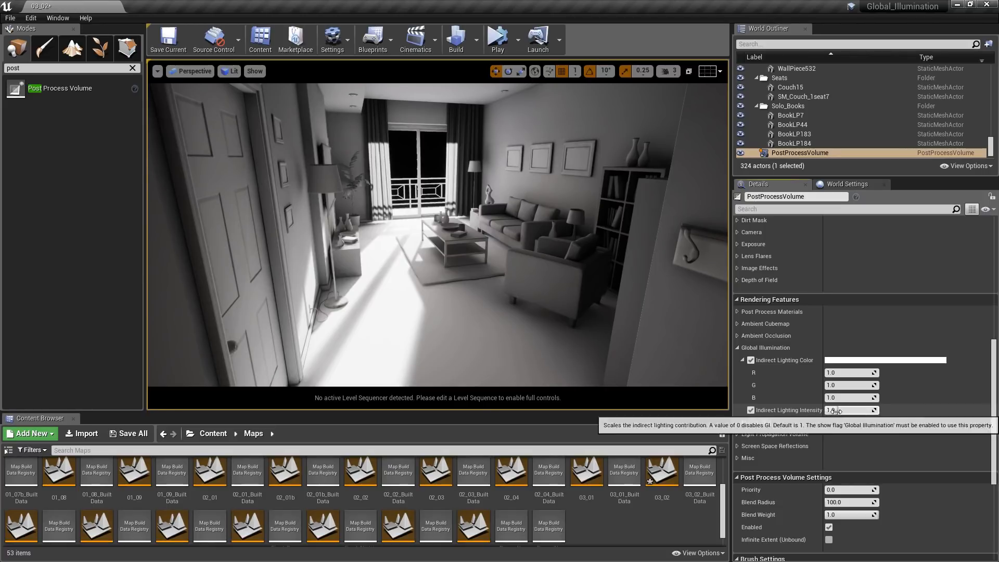
left_click_drag(834, 410, 861, 411)
left_click(834, 411)
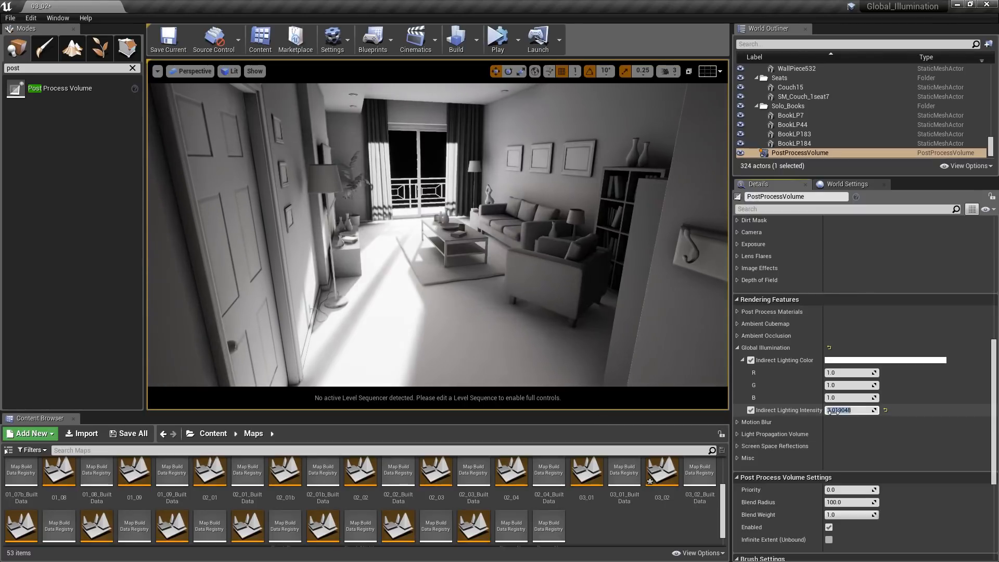
type("2")
key("Return")
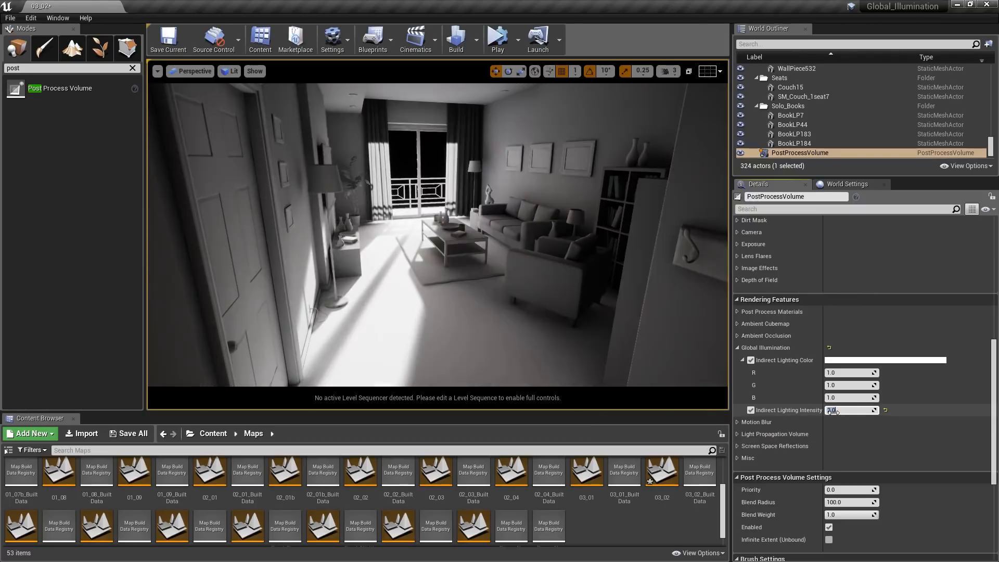
type("1")
key("Return")
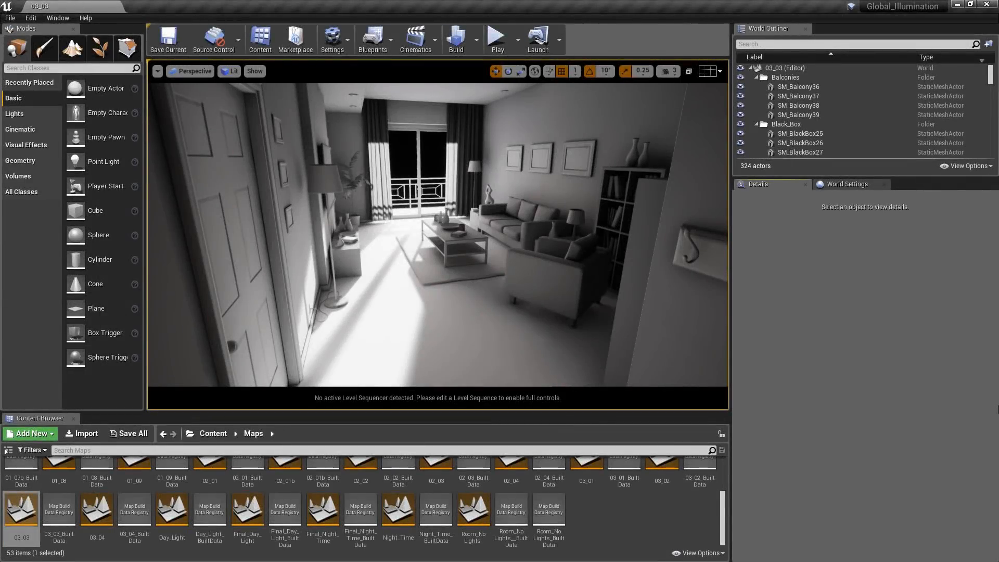
- Find the PostProcessVolume among the actors of level 03_03 and select it
left_click(800, 43)
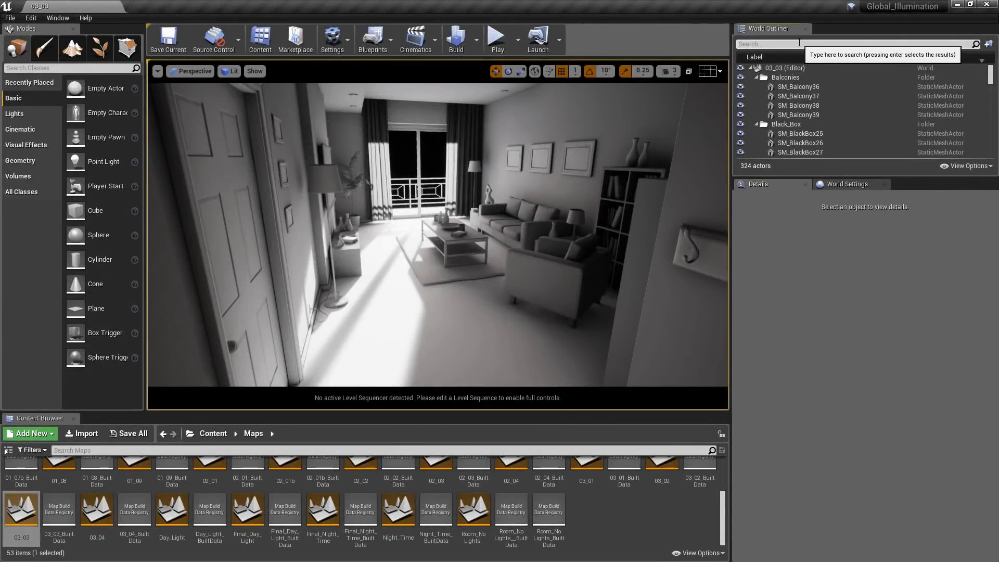
type("post")
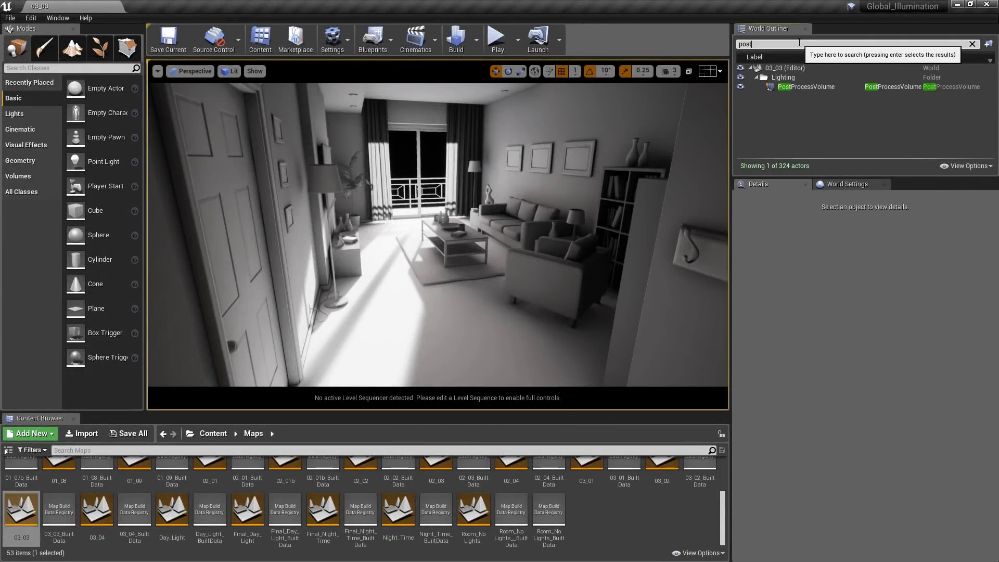
left_click(819, 87)
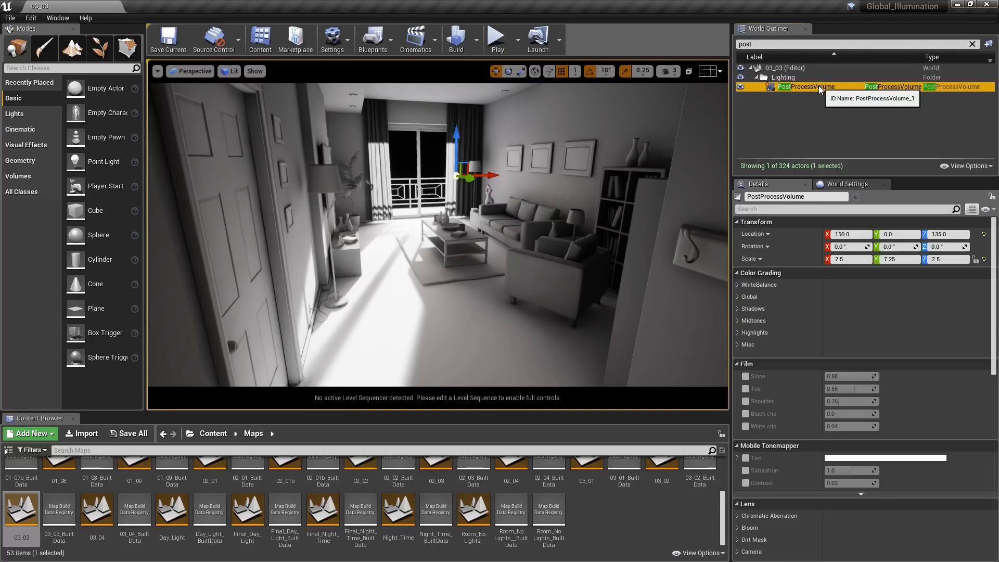
- Enable the volume's Exposure Compensation, Min Brightness, Max Brightness, Speed Up and Speed Down overrides
left_click_drag(997, 278, 997, 379)
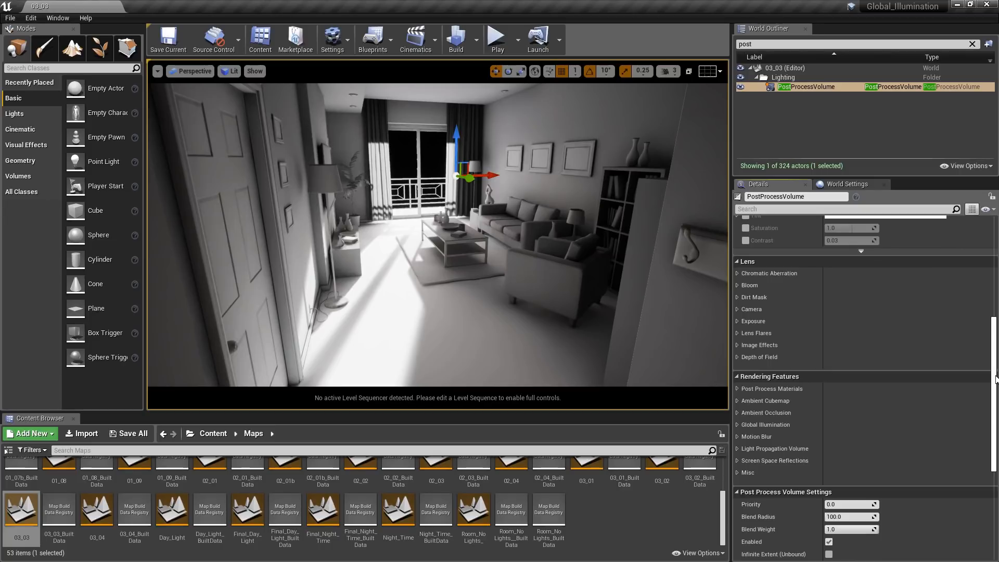
left_click(737, 321)
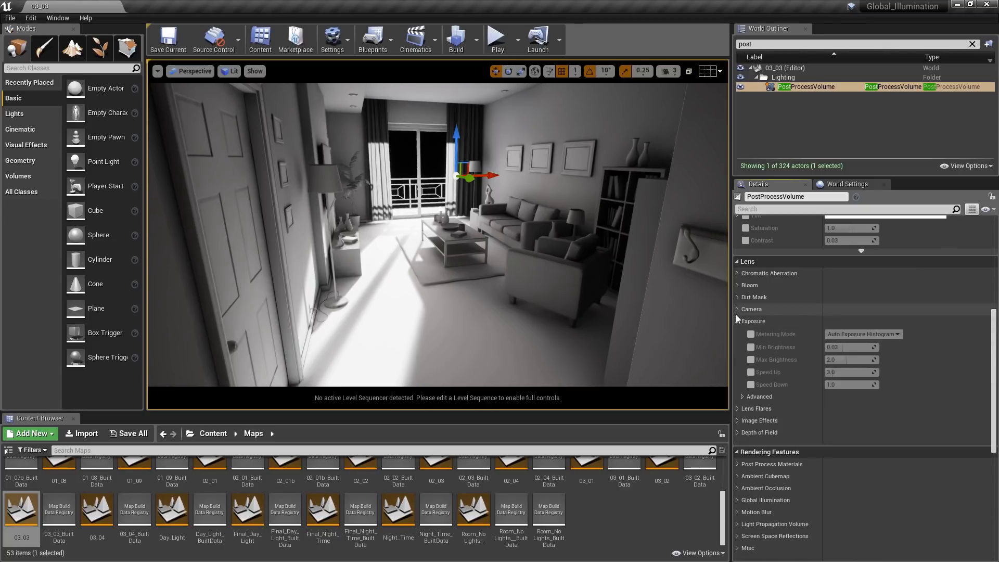
left_click(737, 309)
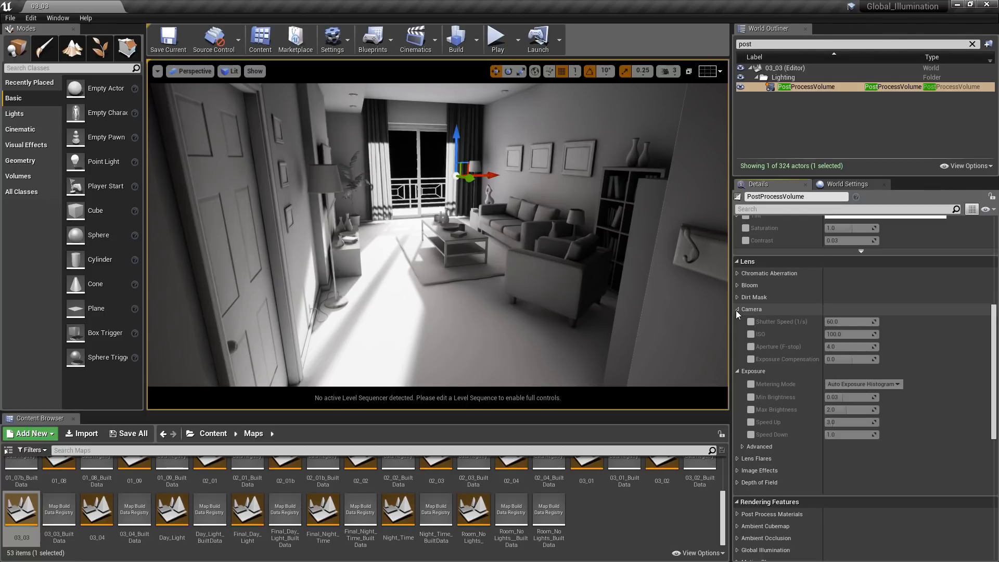
left_click(750, 359)
left_click(750, 397)
left_click(751, 410)
left_click(752, 423)
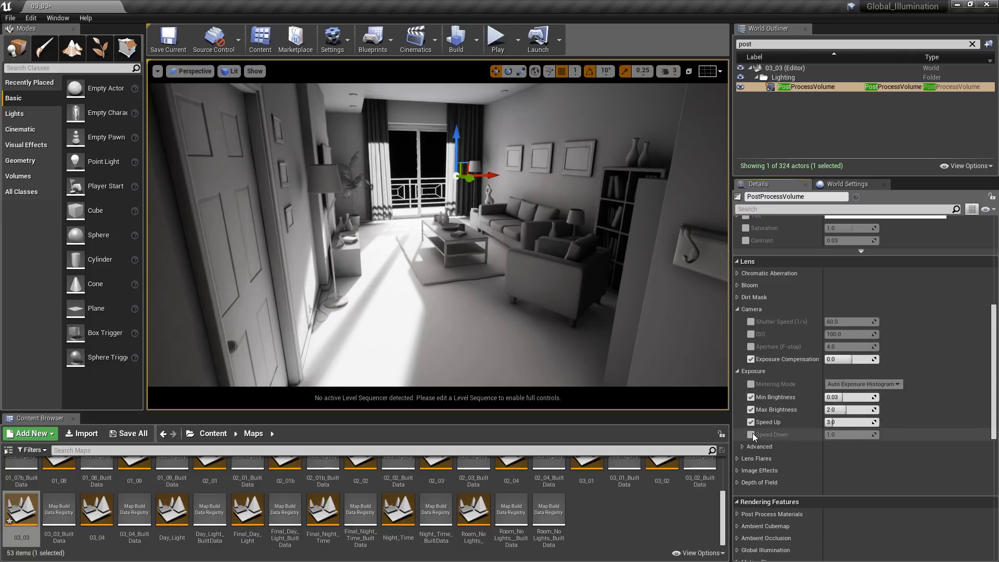
left_click(752, 435)
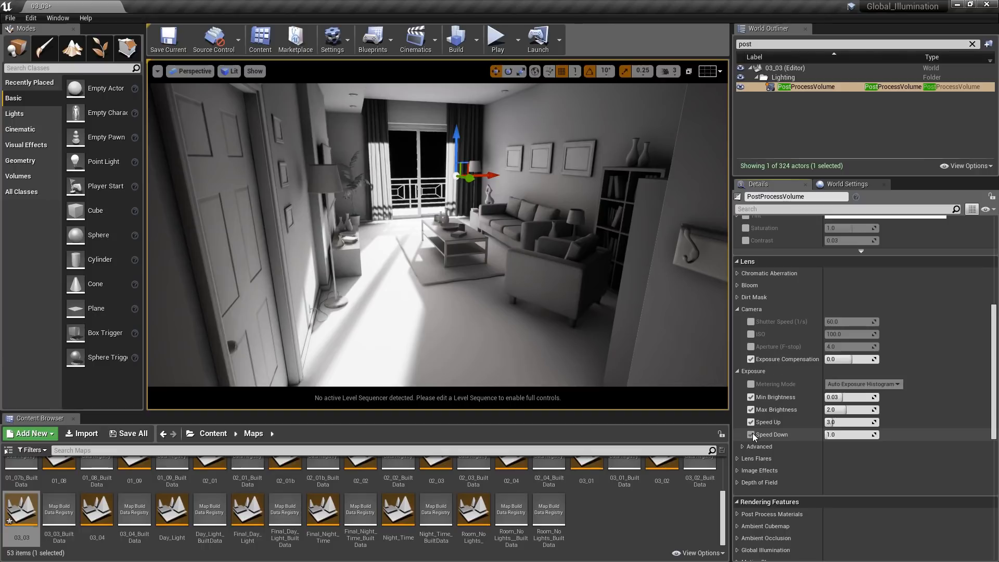
- Set the exposure Min Brightness to 1 and check its effect in the bookcase corner
left_click(860, 399)
type("1")
key("Return")
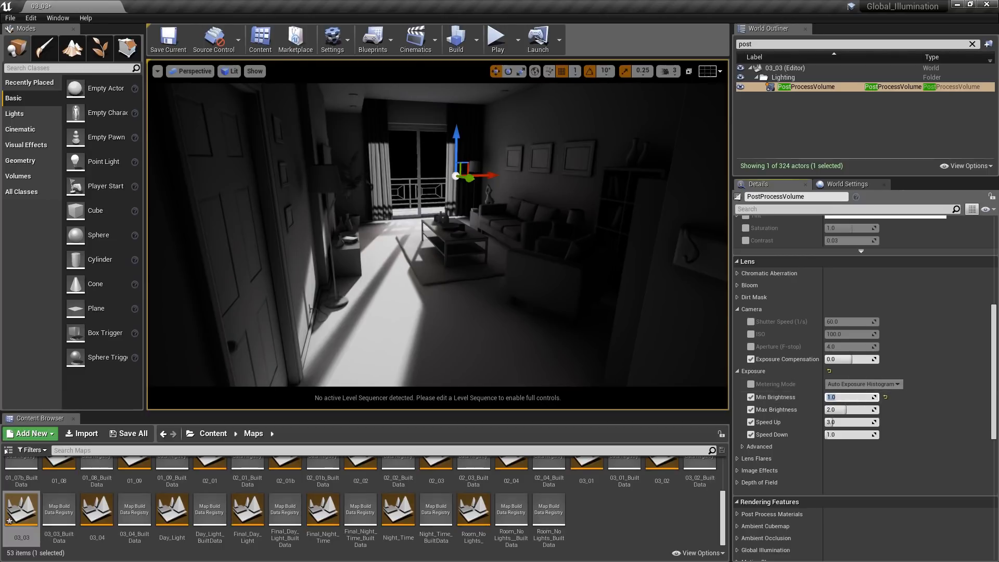
right_click_drag(541, 260, 712, 255)
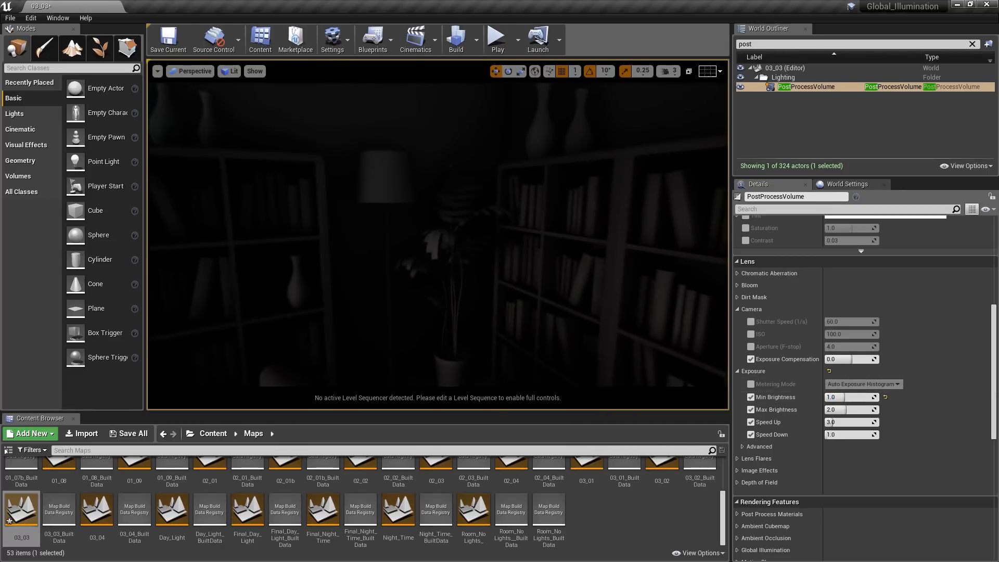
- Set the exposure Min Brightness and Max Brightness both to 0.1 and inspect the dark bookcase corner and sunlit floor
left_click(847, 398)
type("0")
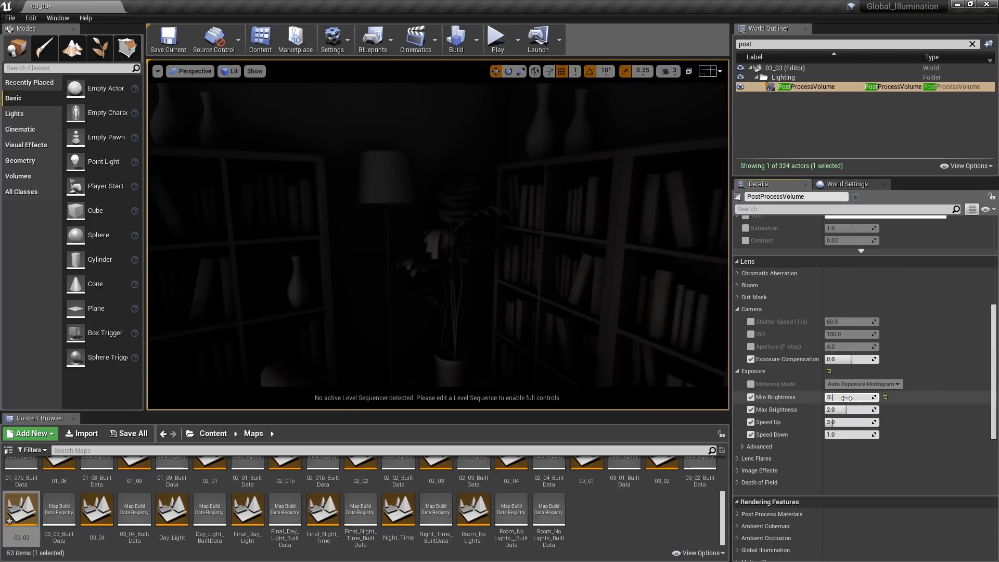
key("Tab")
type("0.1")
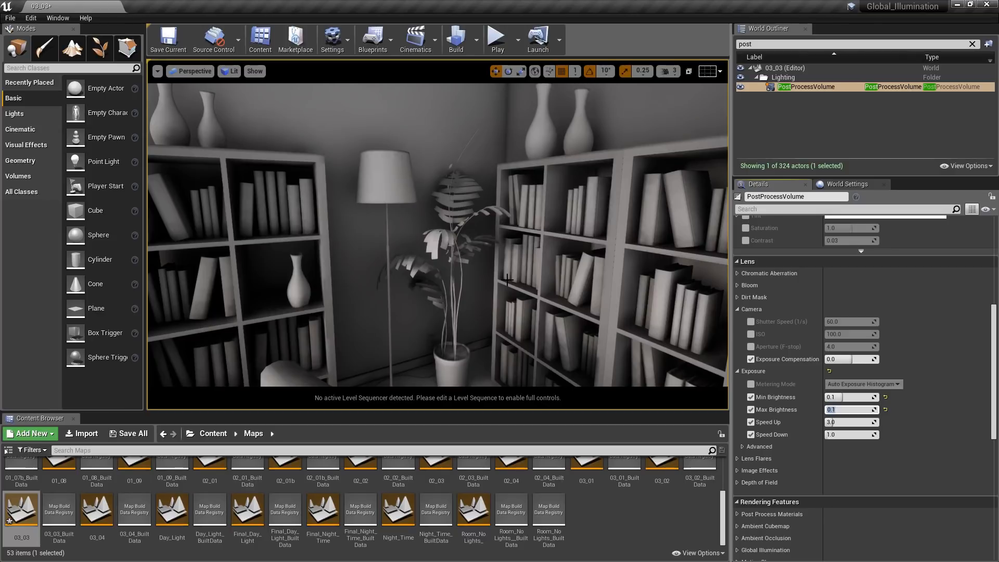
mouse_move(508, 280)
right_mouse_down()
mouse_move(594, 312)
mouse_move(718, 320)
mouse_move(599, 318)
mouse_move(508, 276)
right_mouse_up()
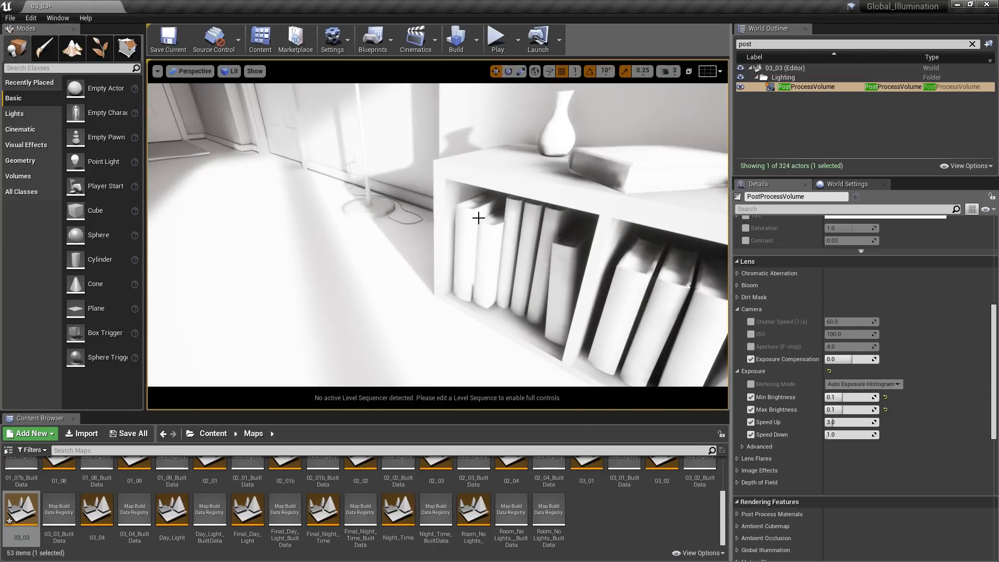
- Set the exposure Min Brightness and Max Brightness both to 1 and check the low bookcase beside the sunlit floor
left_click(844, 396)
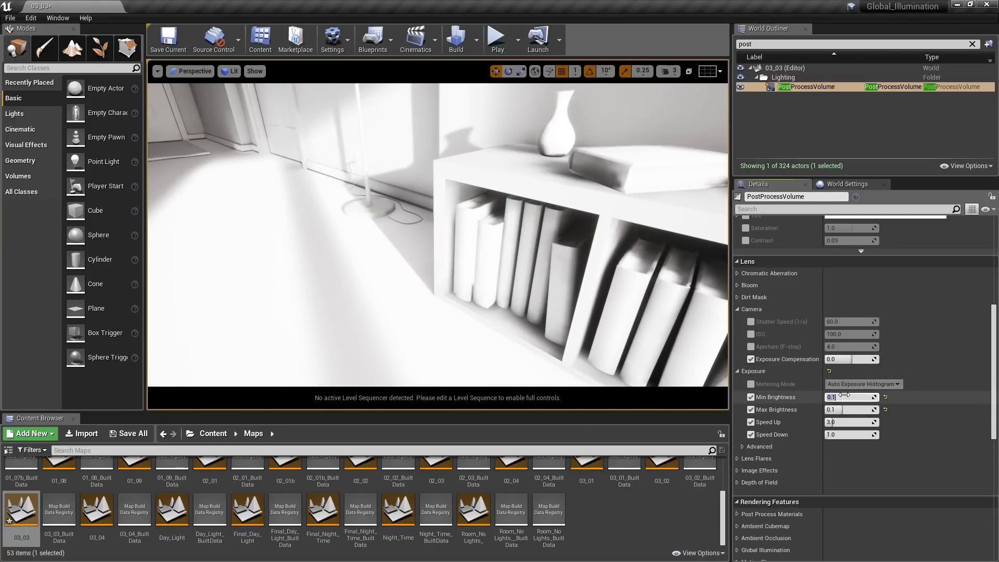
type("1")
key("Tab")
type("1")
key("Return")
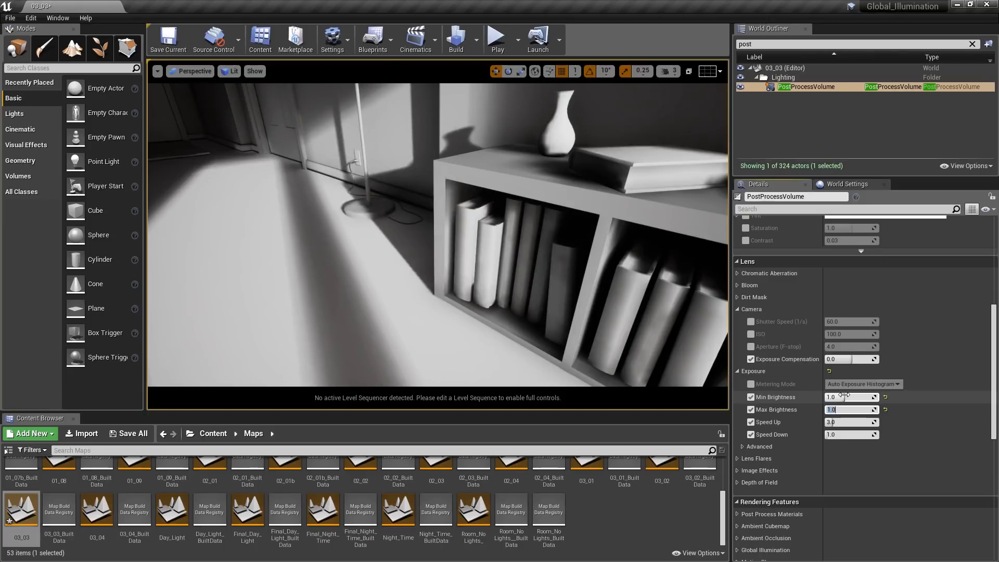
mouse_move(598, 327)
right_mouse_down()
mouse_move(367, 278)
mouse_move(588, 333)
right_mouse_up()
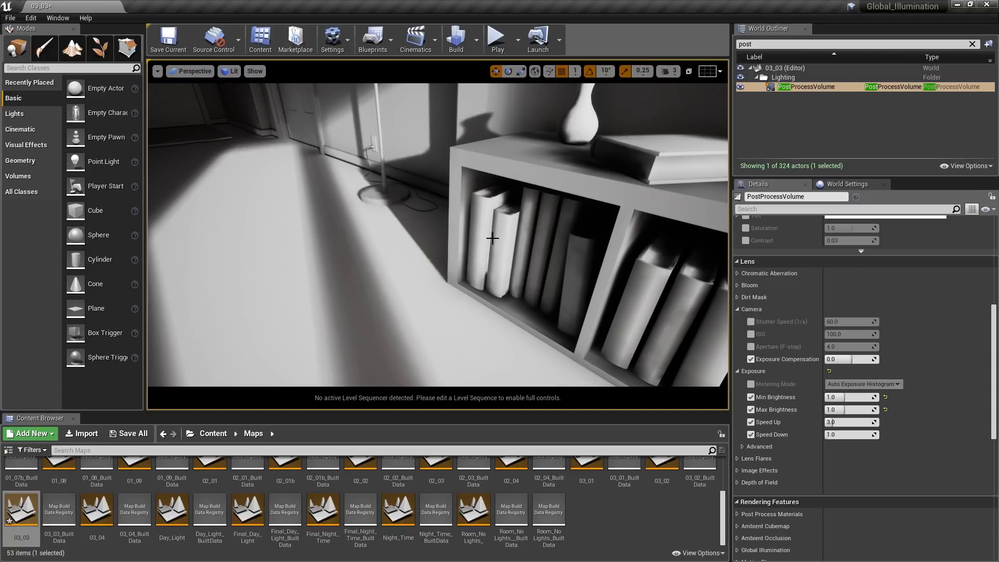
- Set the exposure Min Brightness to 0.1 and Max Brightness to 0.9
left_click(851, 399)
type("0.1")
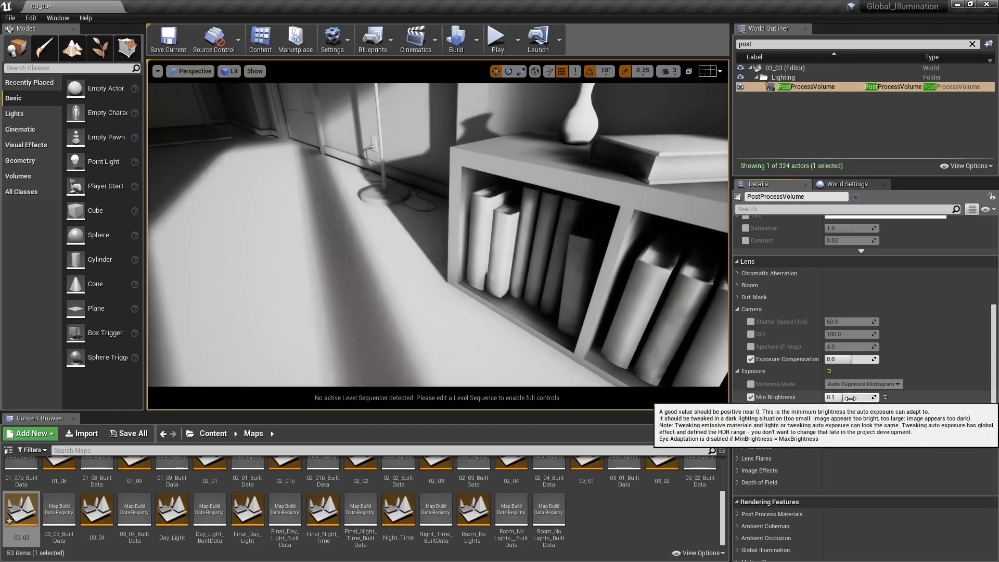
left_click(856, 410)
type("0.9")
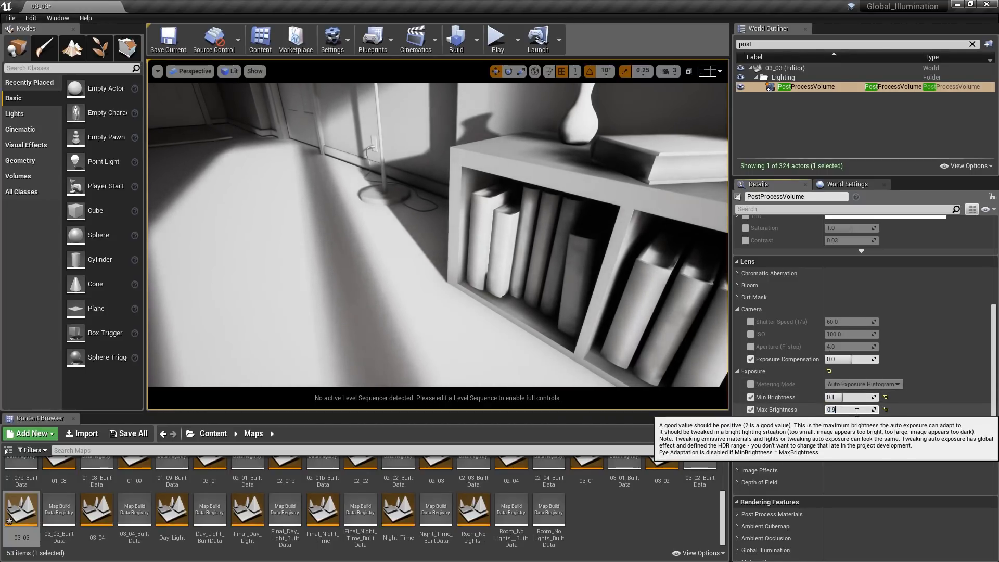
key("Return")
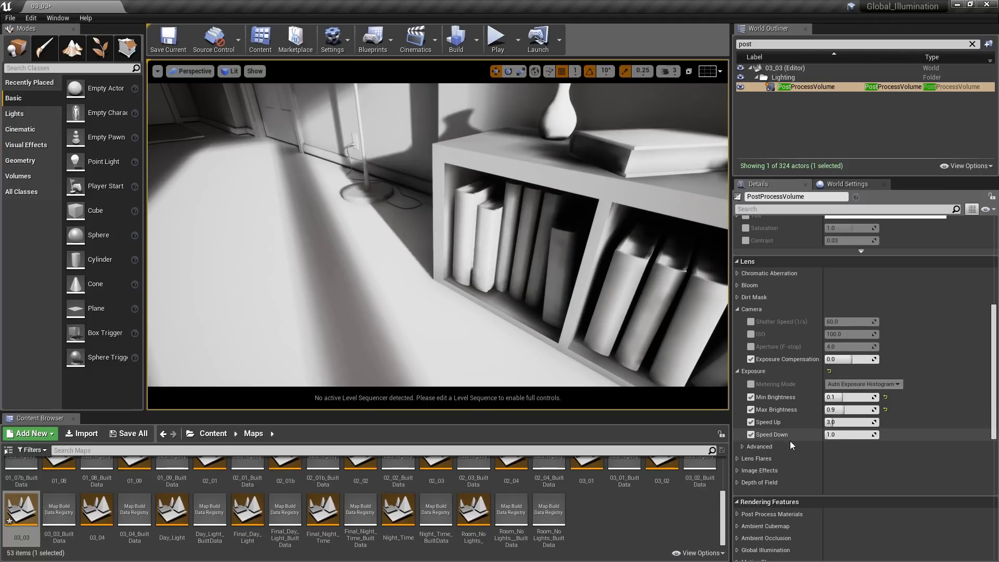
- Set the exposure Speed Up and Speed Down both to 8 and test the adaptation in the scene
left_click(840, 423)
type("8")
left_click(840, 435)
type("8")
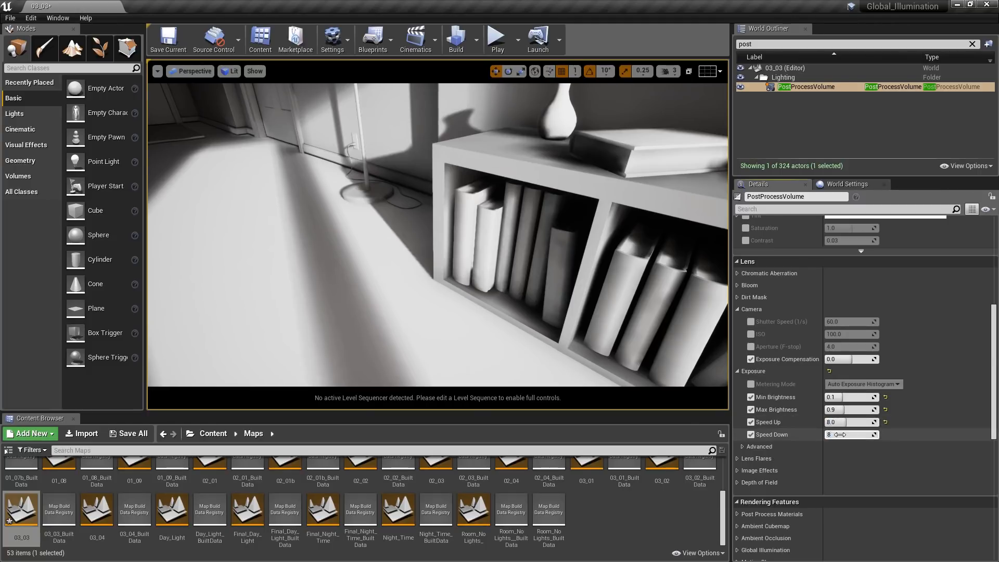
mouse_move(591, 333)
right_mouse_down()
mouse_move(536, 315)
mouse_move(375, 302)
mouse_move(359, 287)
mouse_move(484, 322)
mouse_move(591, 333)
mouse_move(359, 286)
mouse_move(591, 333)
right_mouse_up()
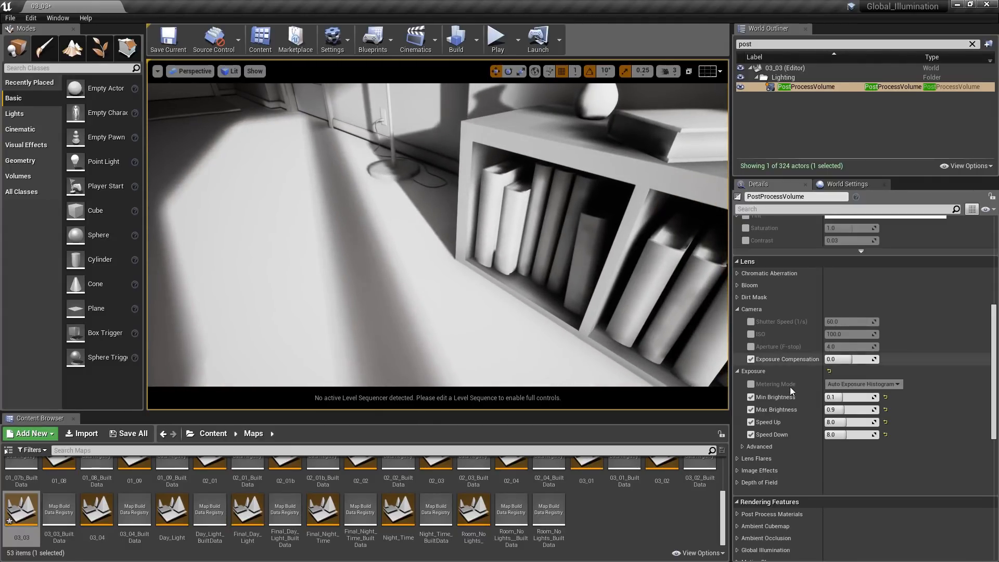
- Set the exposure Speed Up back to 3 and Speed Down back to 1
left_click(846, 422)
type("3")
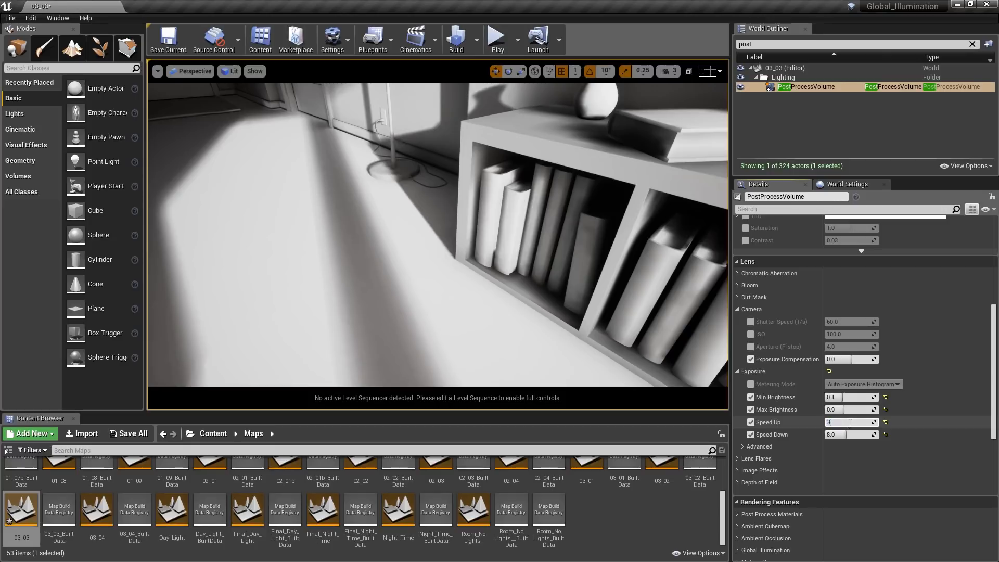
left_click(850, 434)
type("1")
key("Return")
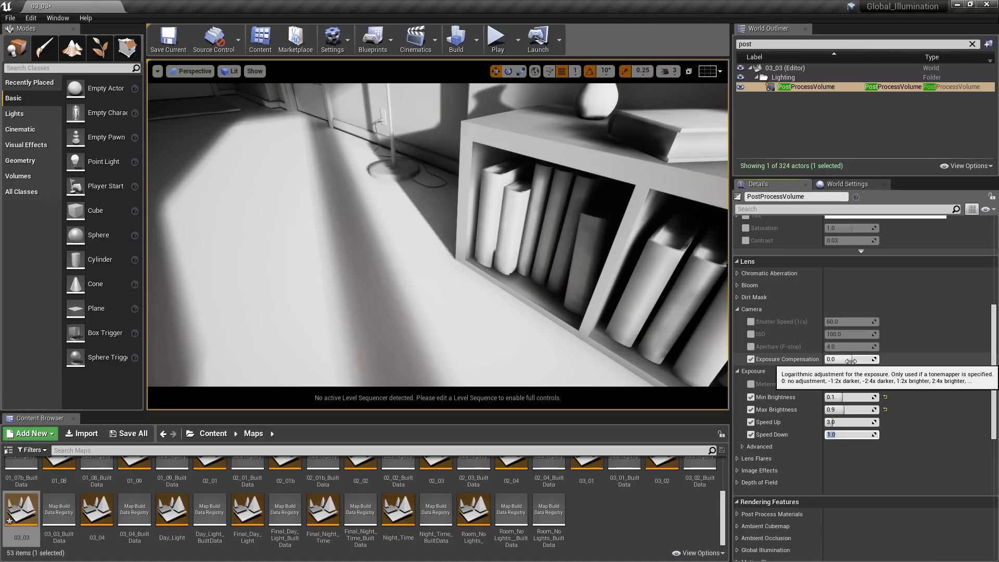
- Try Exposure Compensation values of -1 and -2 with the whole living room in view
key("s")
right_click_drag(550, 274, 534, 237)
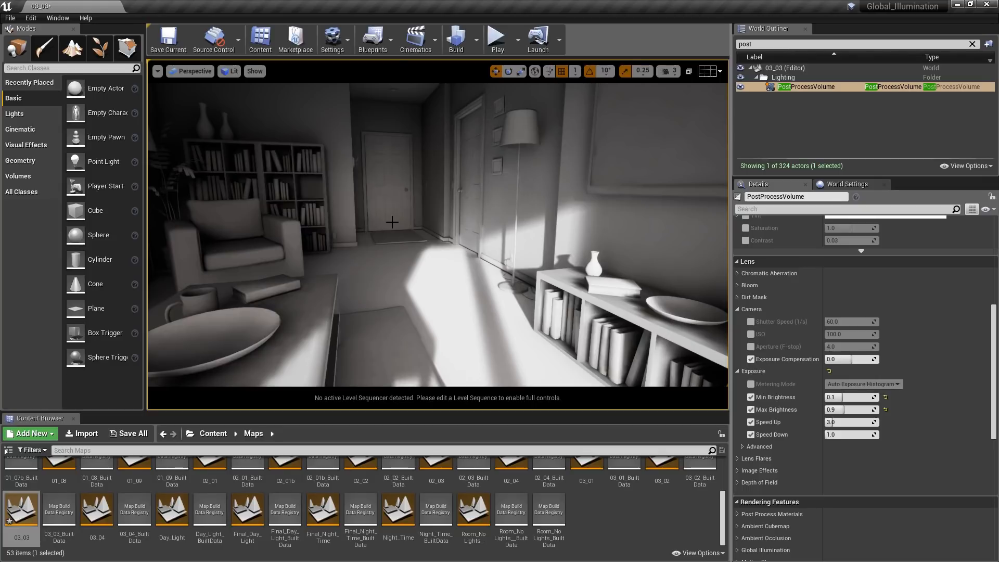
left_click(858, 359)
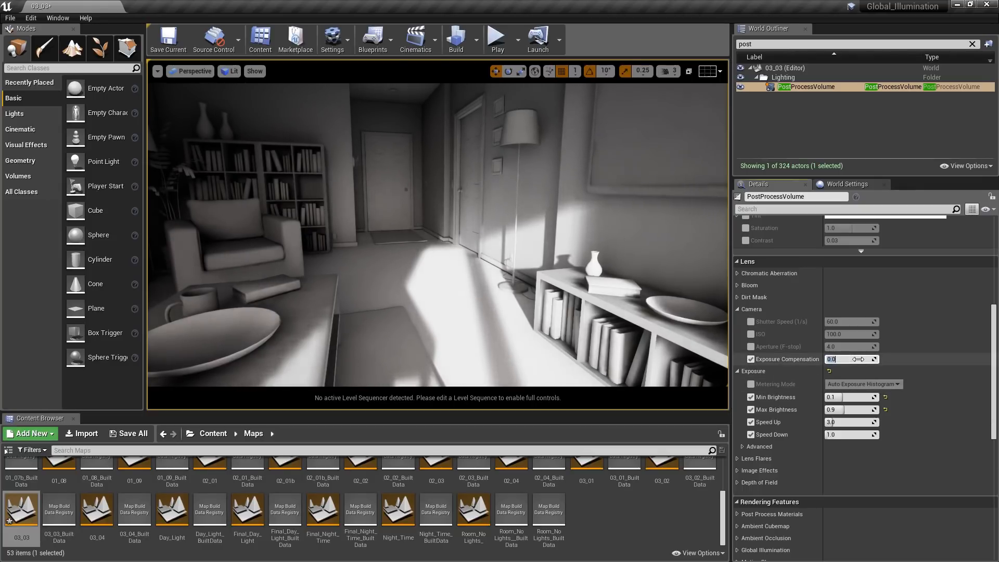
type("-1")
key("Return")
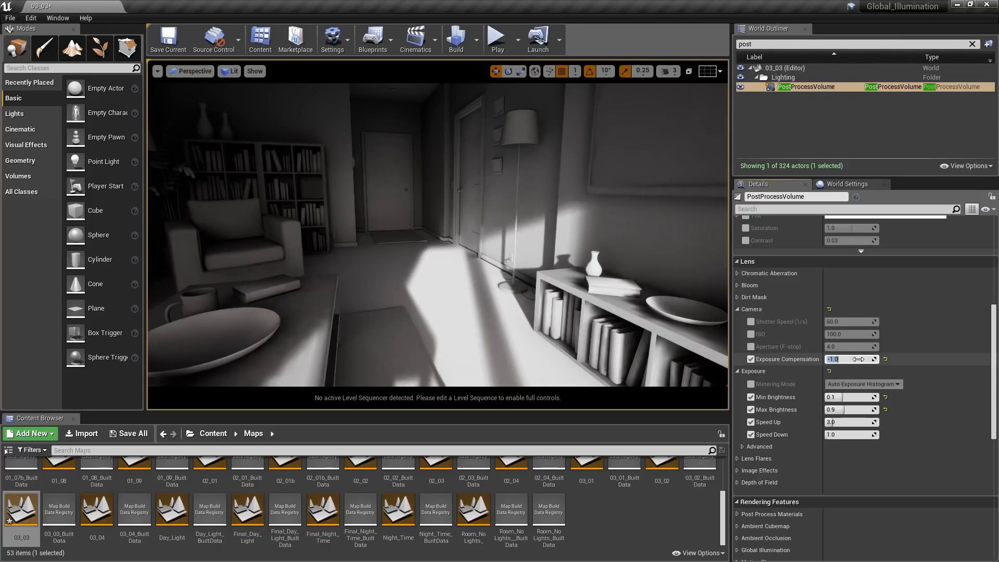
type("-2")
key("Return")
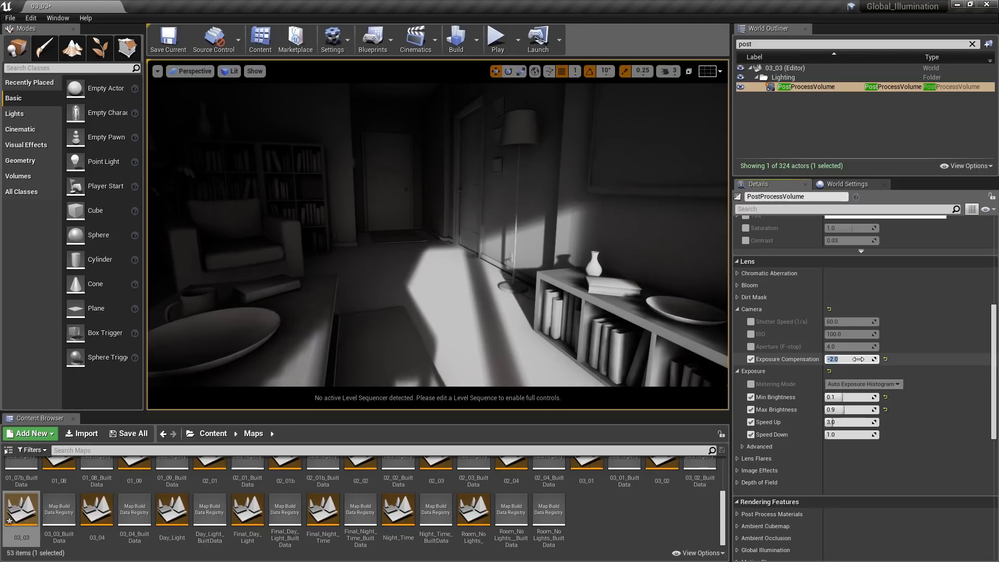
- Try Exposure Compensation values of 1 and 2, then reset it to its default
type("1")
key("Return")
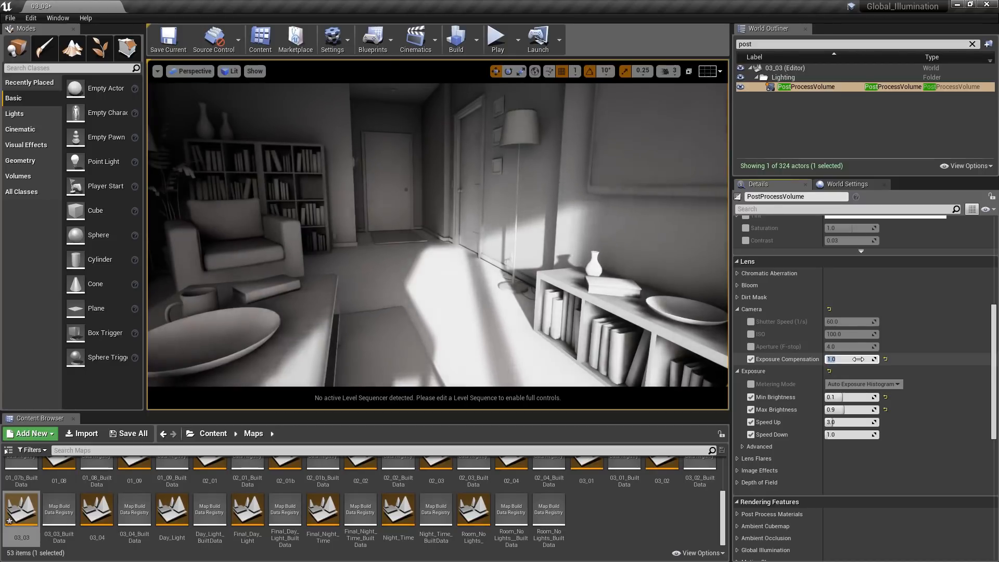
type("2")
key("Return")
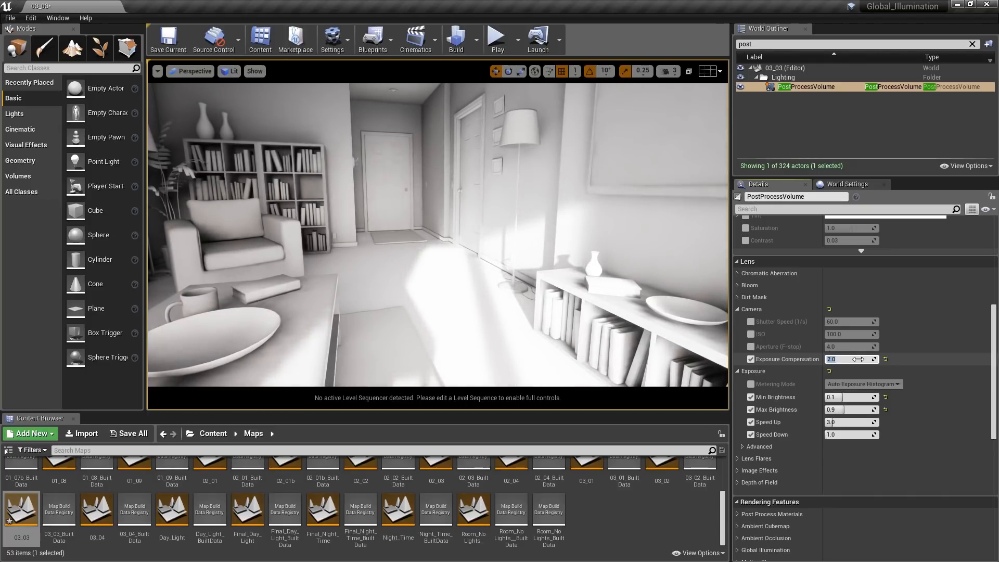
left_click(886, 359)
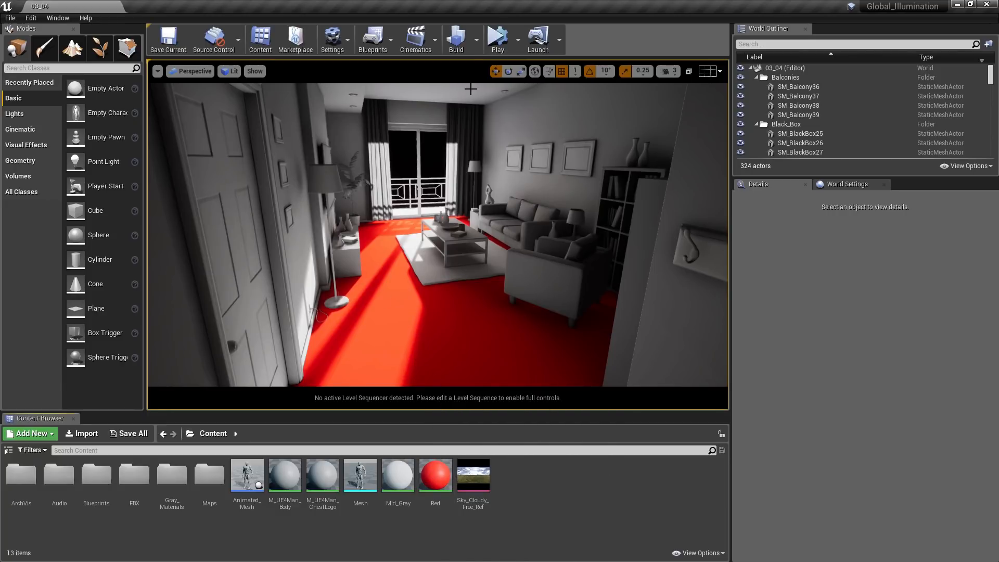
- Build the lighting of level 03_04 with the red floor material in place
left_click(476, 48)
left_click(489, 73)
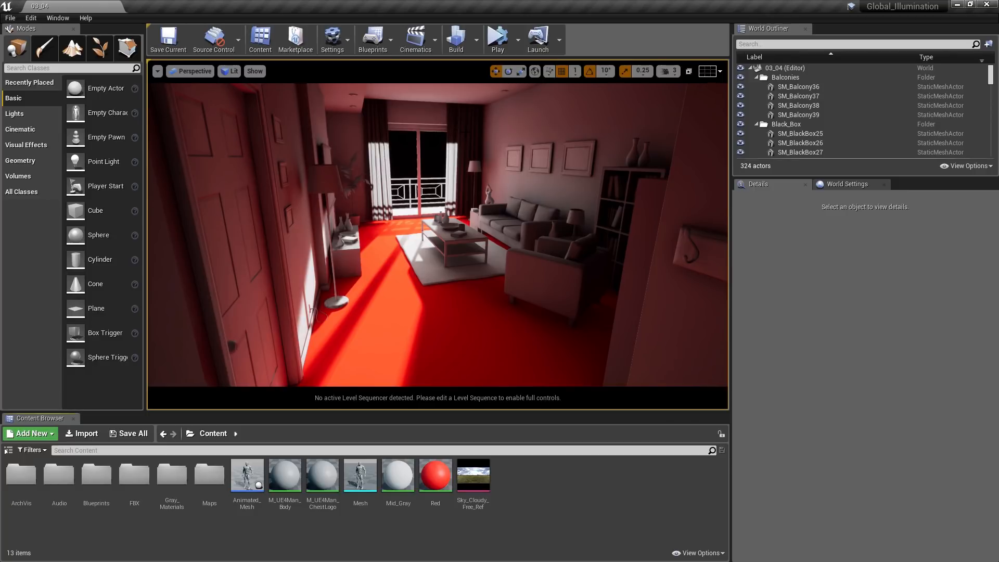
- Open the Red material and add a GIReplace node between the red color constant and the material output node
double_click(440, 475)
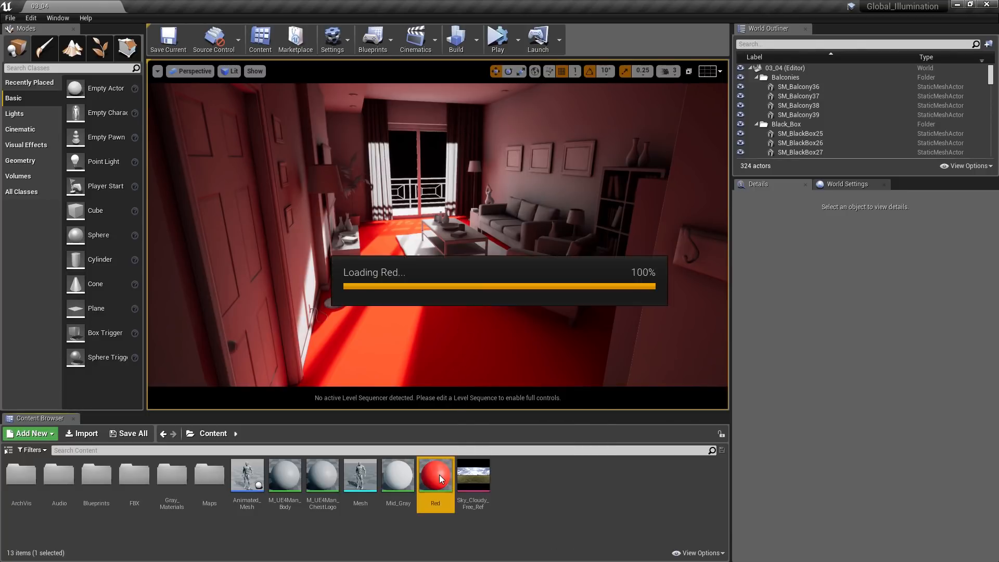
right_click_drag(310, 378, 434, 391)
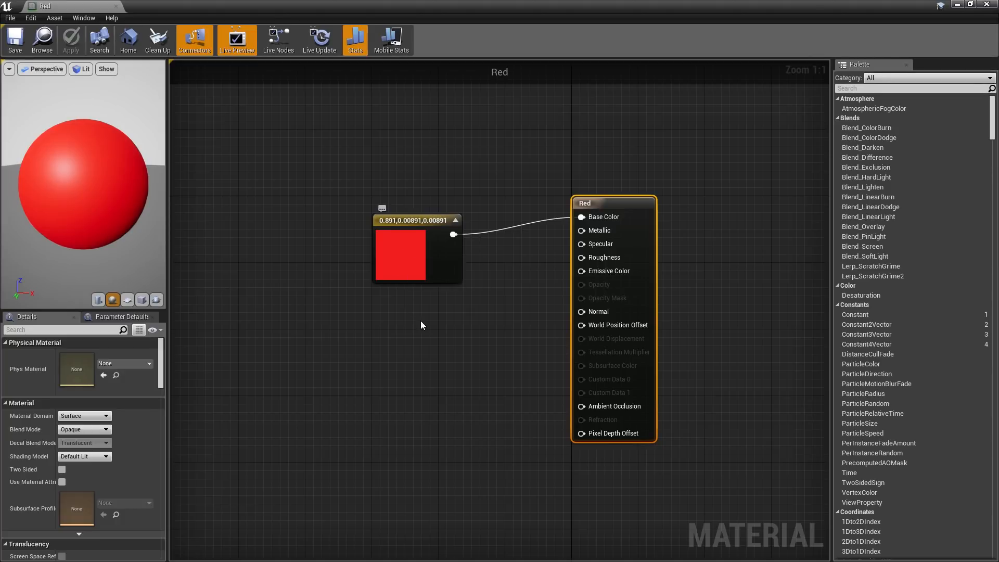
right_click(426, 337)
type("gi")
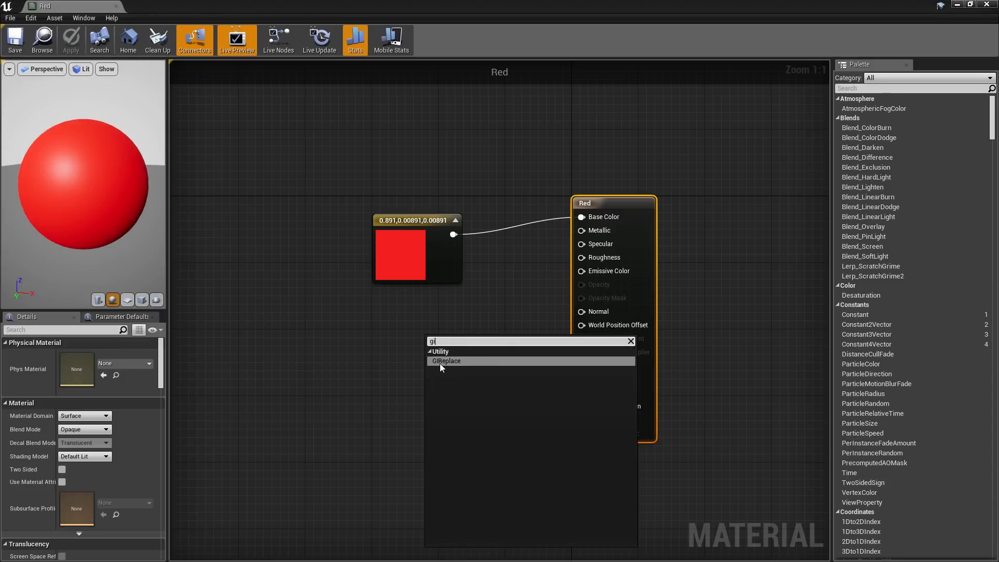
left_click(442, 362)
left_click_drag(458, 336, 475, 298)
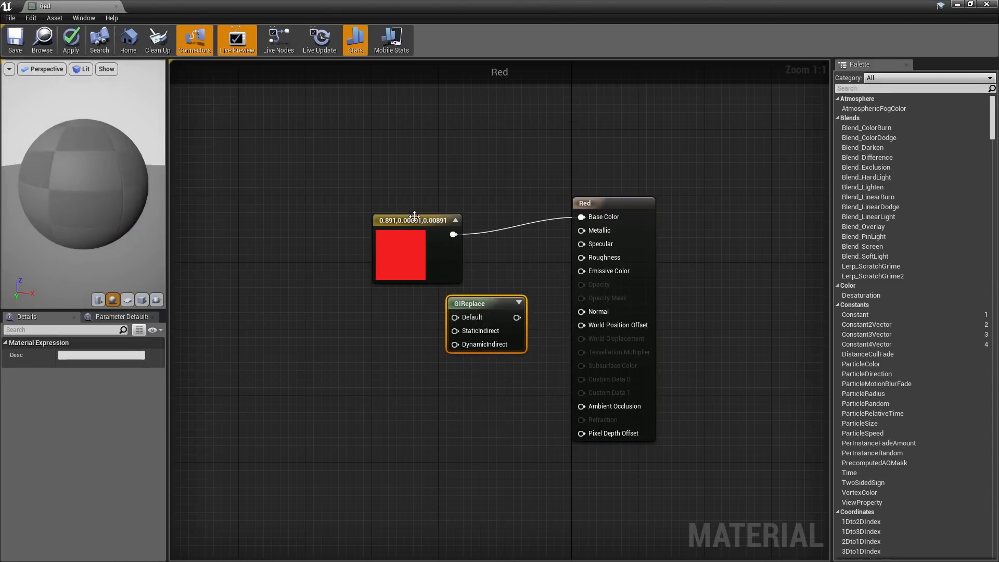
left_click_drag(414, 216, 360, 205)
left_click_drag(497, 304, 505, 247)
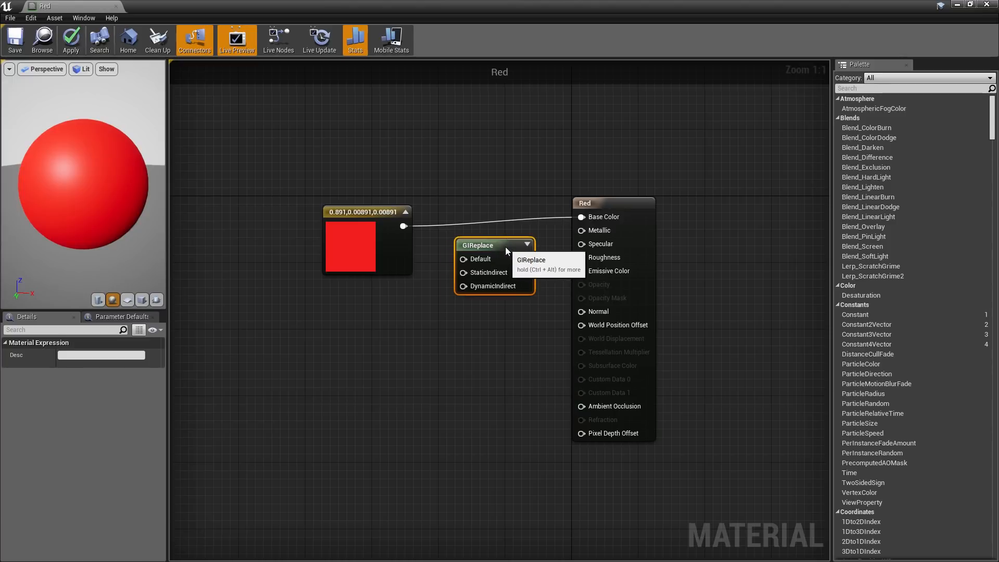
- Connect the red constant to GIReplace's Default input, and duplicate the constant to feed the StaticIndirect input
left_click_drag(404, 225, 466, 261)
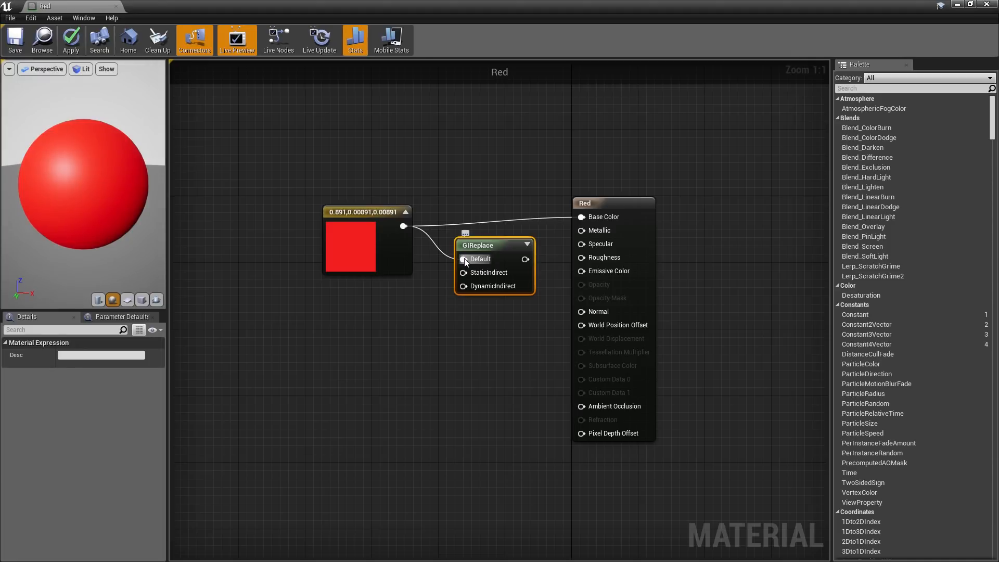
left_click(388, 248)
key("ctrl+c")
key("ctrl+v")
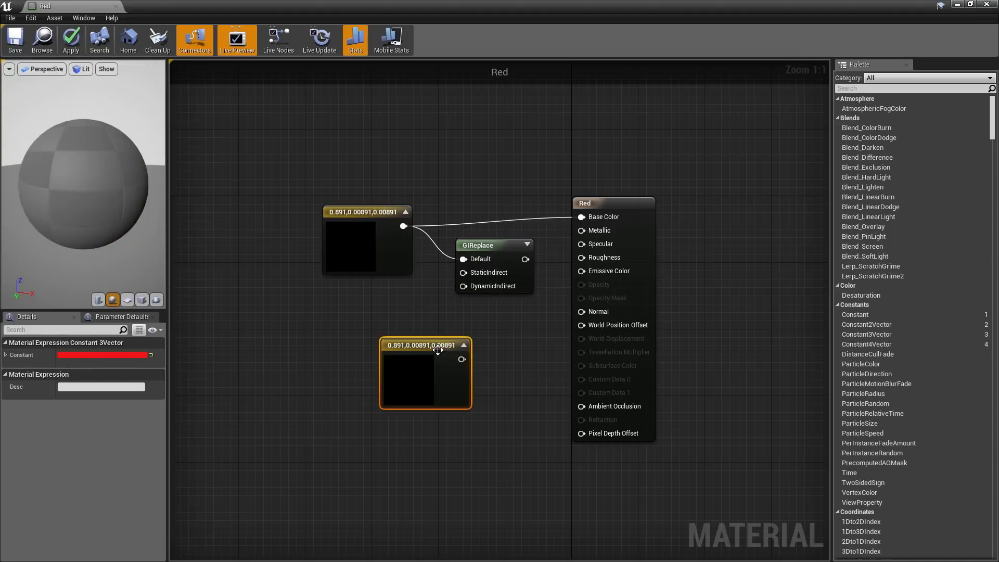
left_click_drag(438, 350, 464, 274)
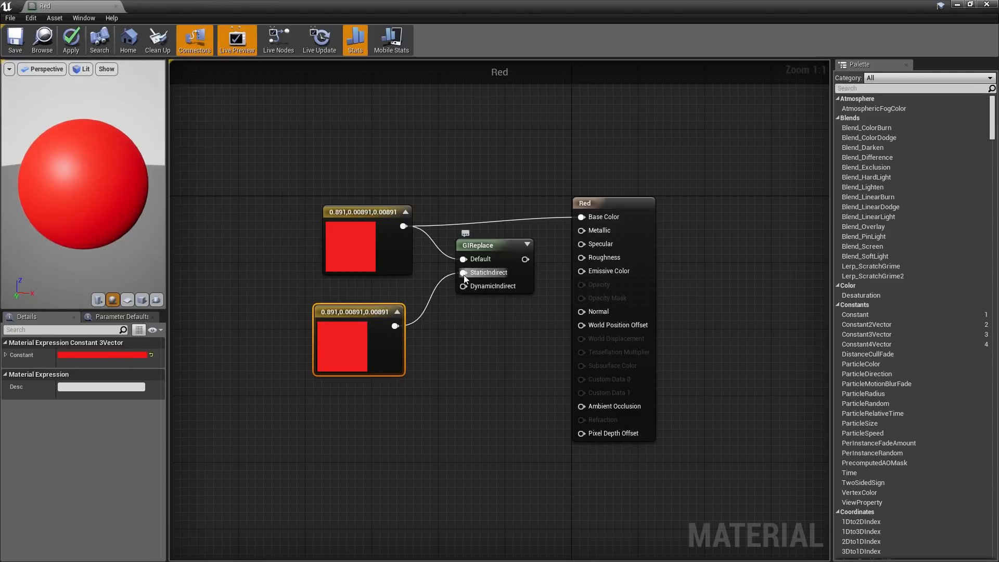
- Change the StaticIndirect constant to pale pink (0.891,0.584,0.584) and connect the GIReplace output to Base Color
left_click(125, 356)
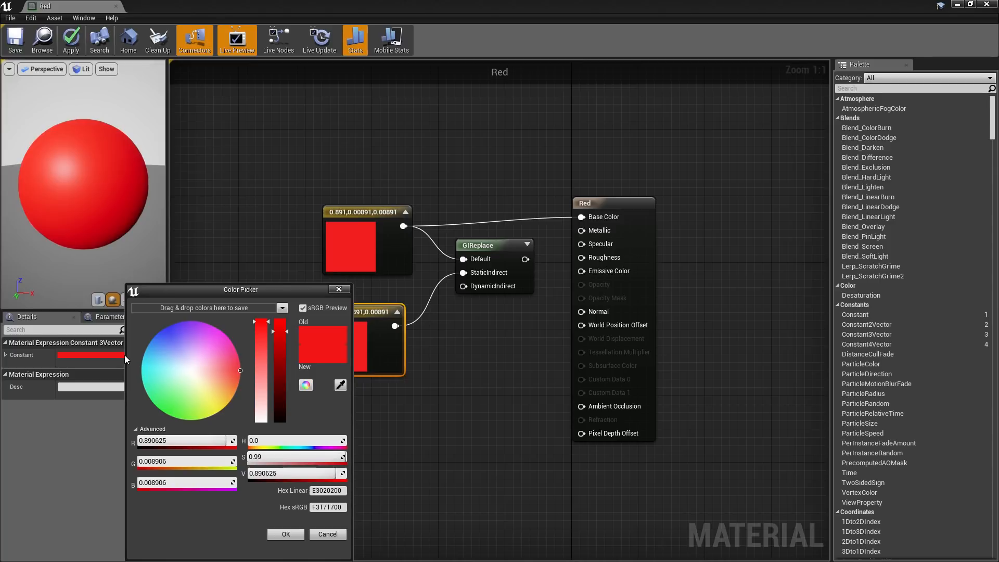
left_click_drag(255, 292, 583, 221)
left_click(573, 378)
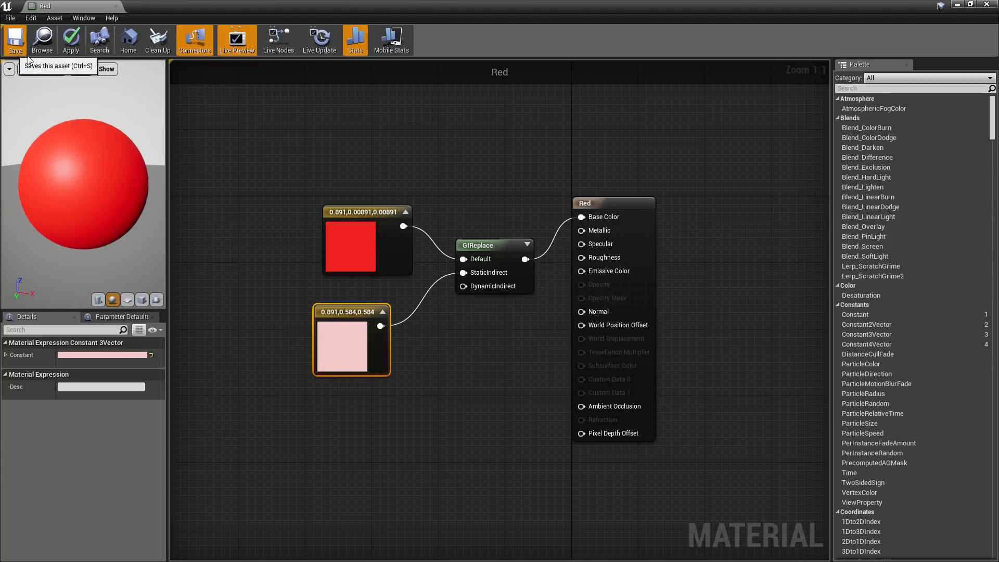
- Apply the changes to the Red material, close it, and rebuild the level's lighting
left_click(78, 50)
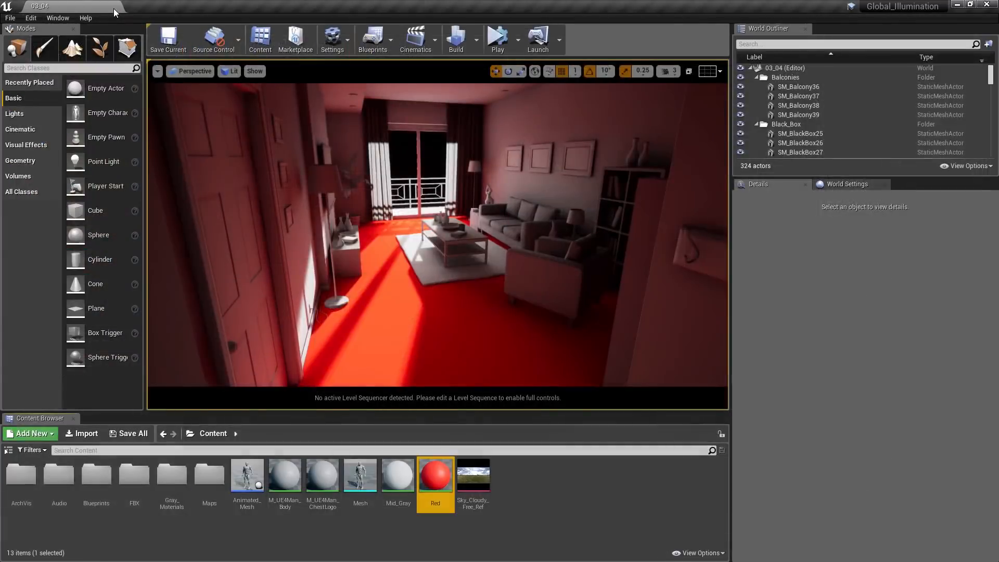
left_click(113, 8)
left_click(477, 41)
left_click(497, 70)
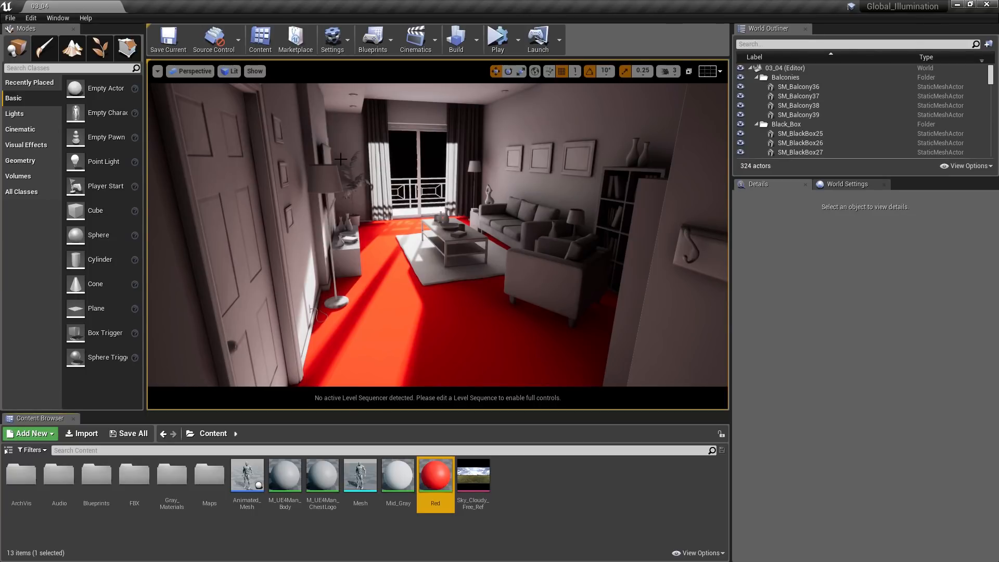
- Open the Red material and search its details for the diffuse property
double_click(443, 489)
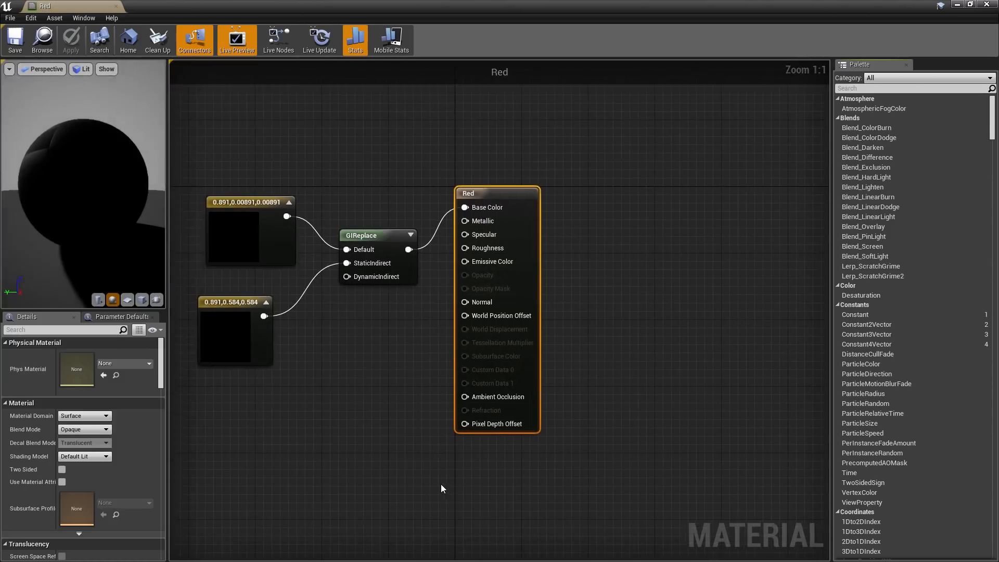
left_click(95, 330)
type("d")
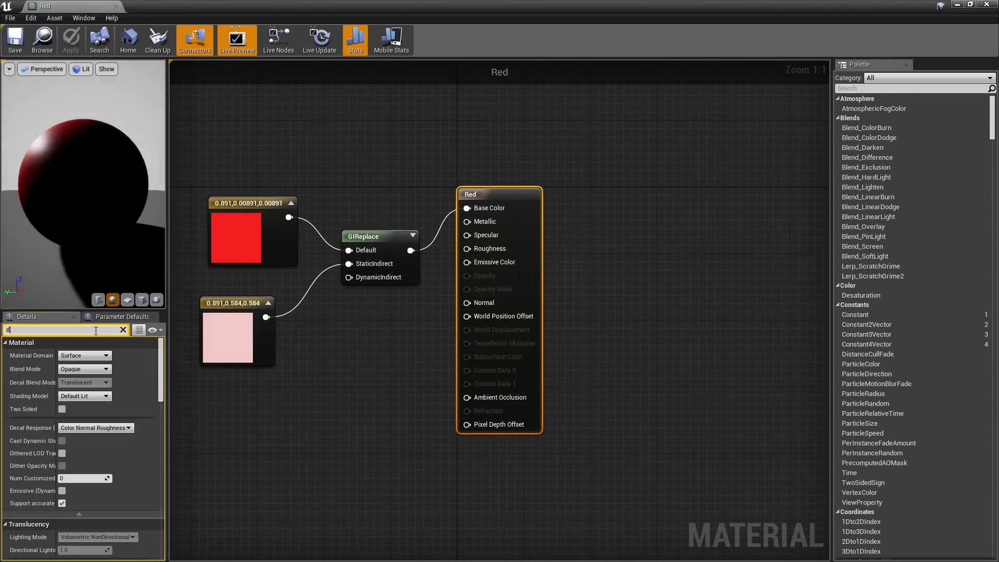
type("iffuse")
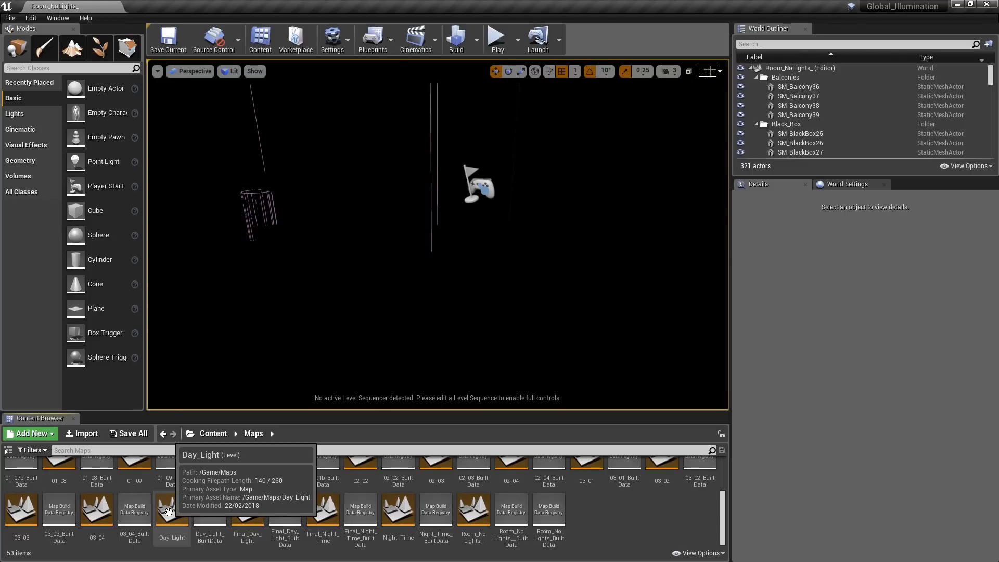
- Open the Levels window for the Room_NoLights_ map
left_click(69, 19)
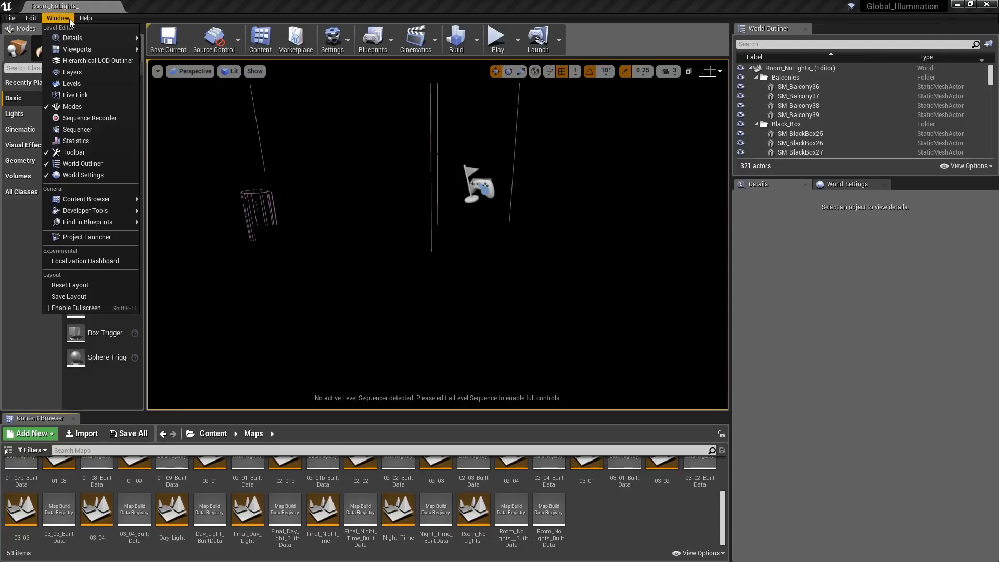
left_click(76, 83)
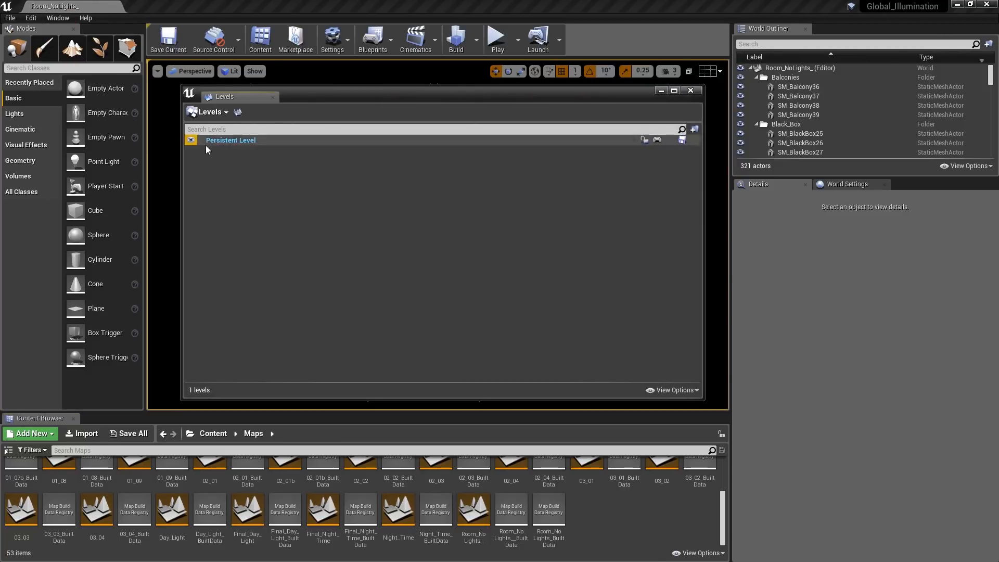
left_click(226, 114)
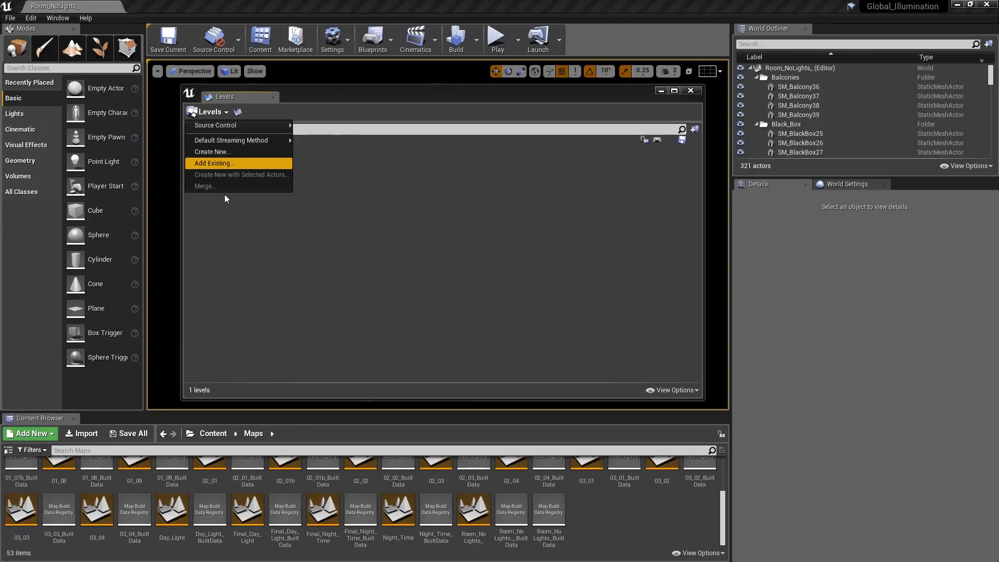
left_click(225, 215)
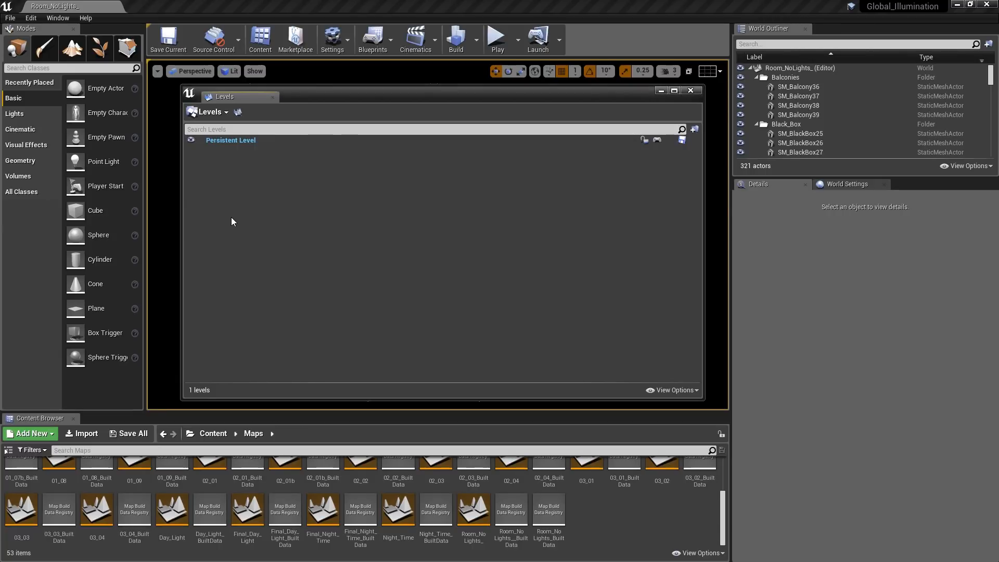
left_click(10, 18)
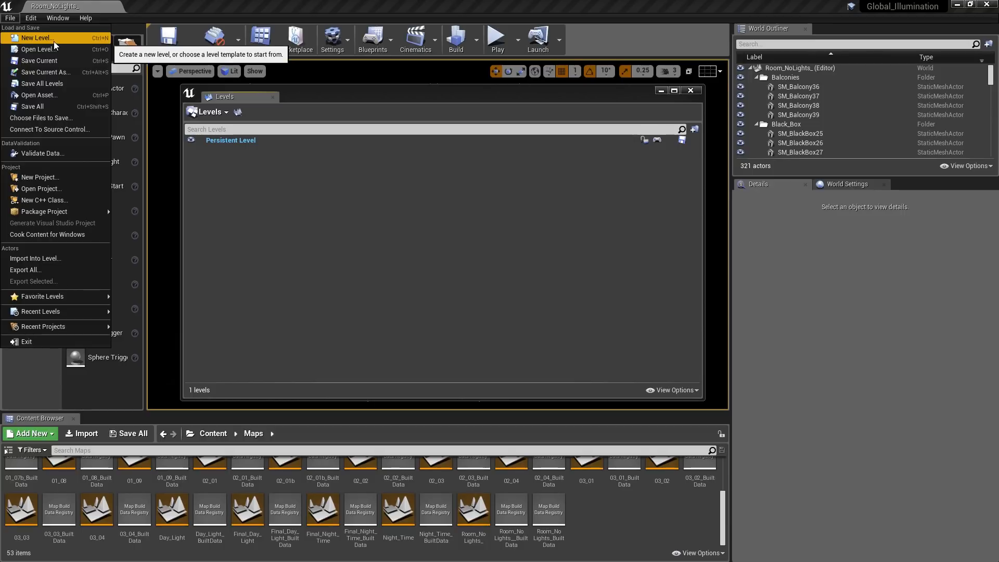
left_click(257, 219)
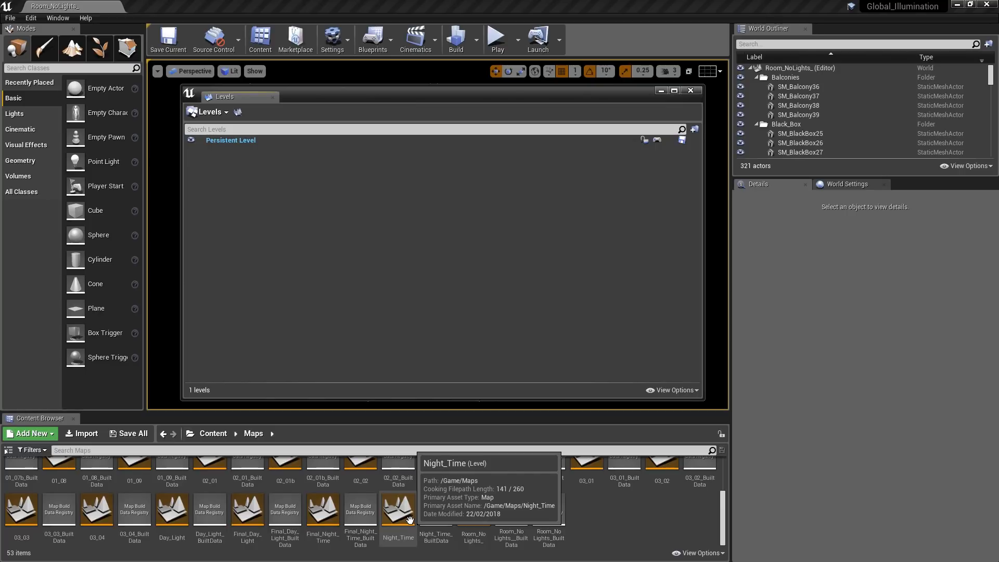
- Add the Day_Light and Night_Time maps as sublevels of the persistent level
left_click_drag(174, 517, 240, 142)
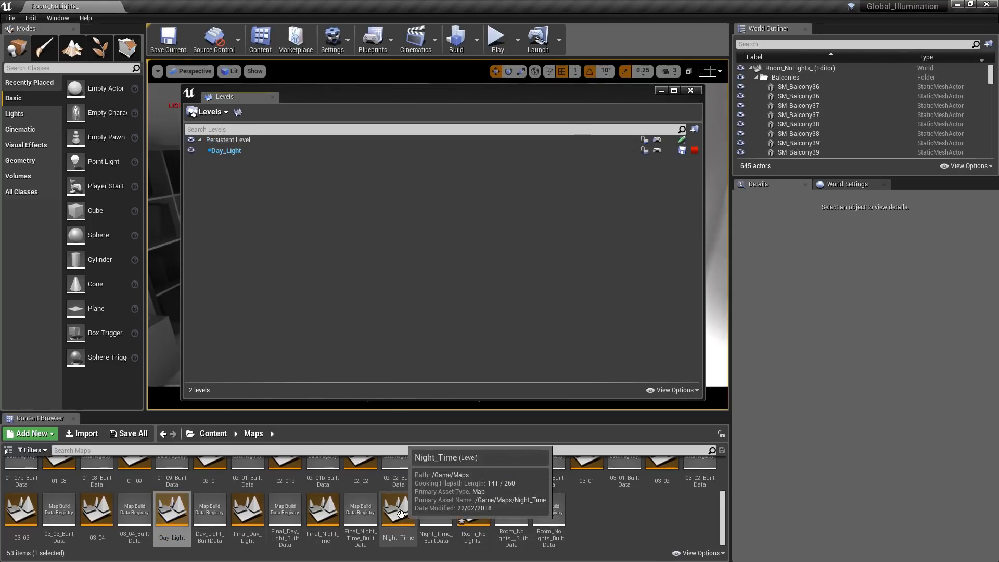
left_click_drag(401, 514, 233, 140)
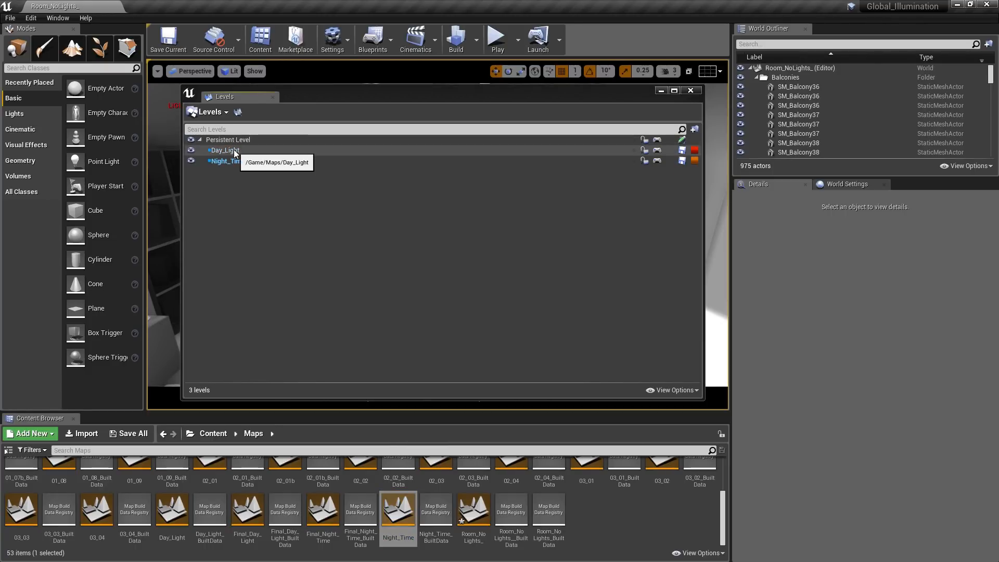
- Change the Day_Light sublevel to a lighting scenario and review its other level options without changing them
right_click(234, 151)
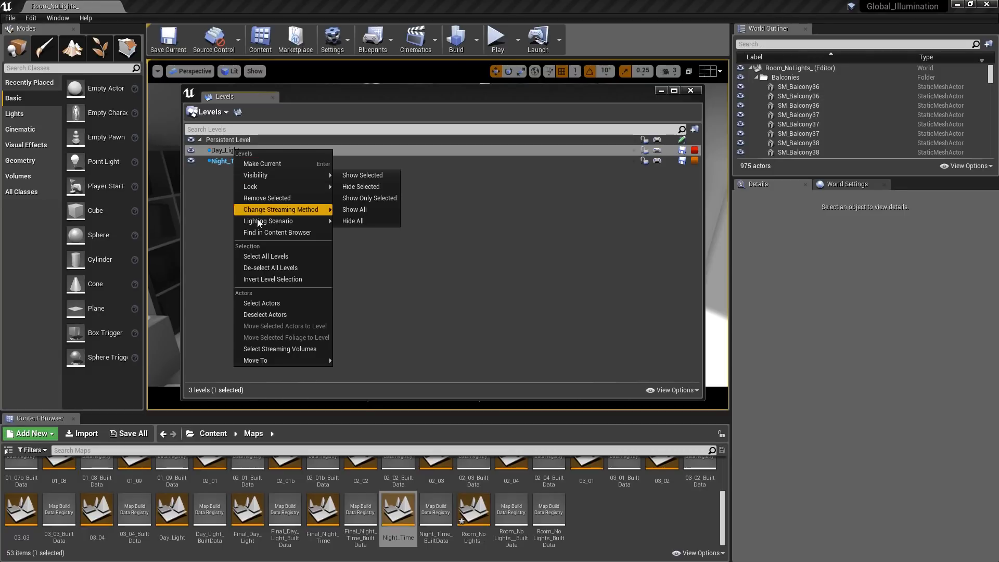
mouse_move(248, 226)
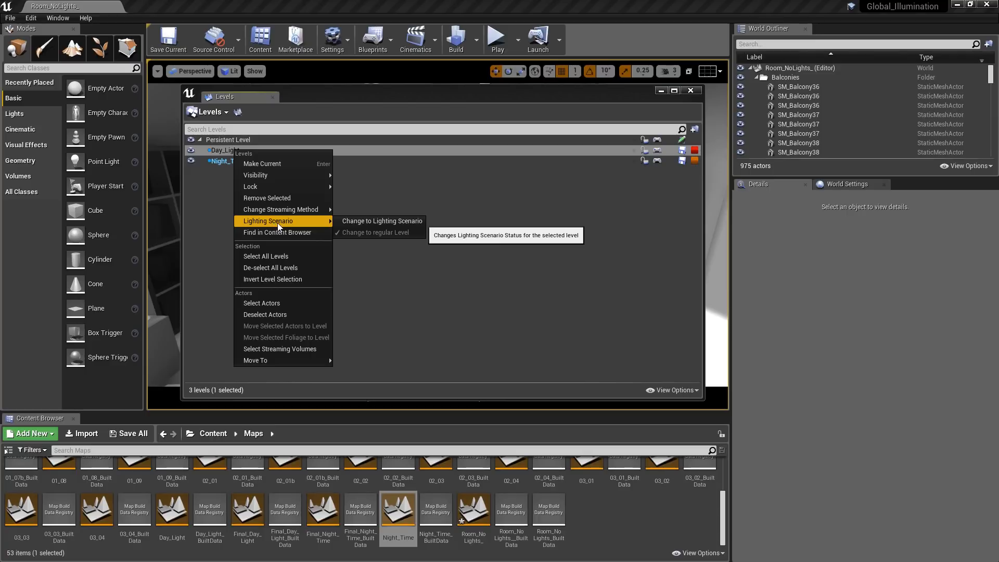
left_click(363, 222)
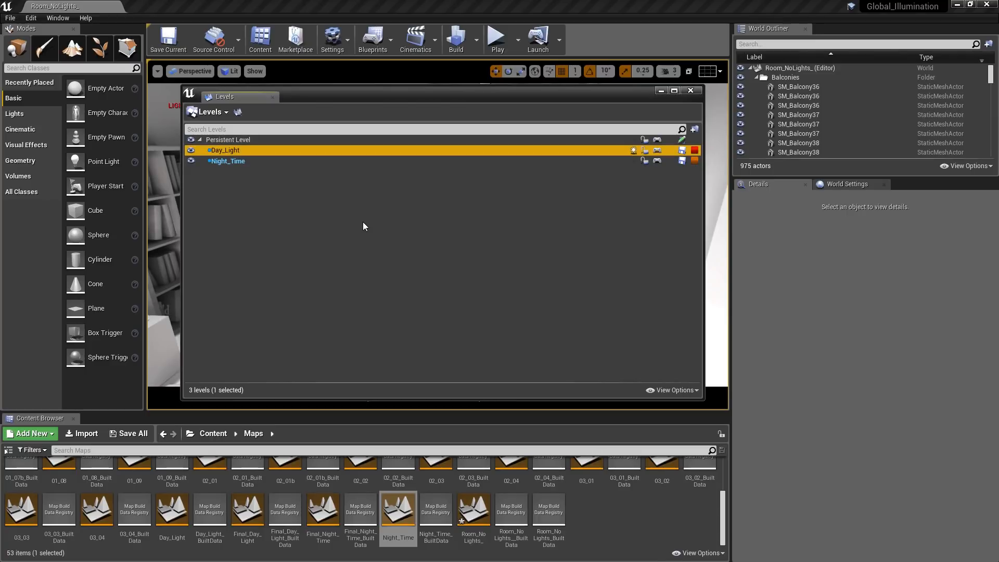
right_click(240, 152)
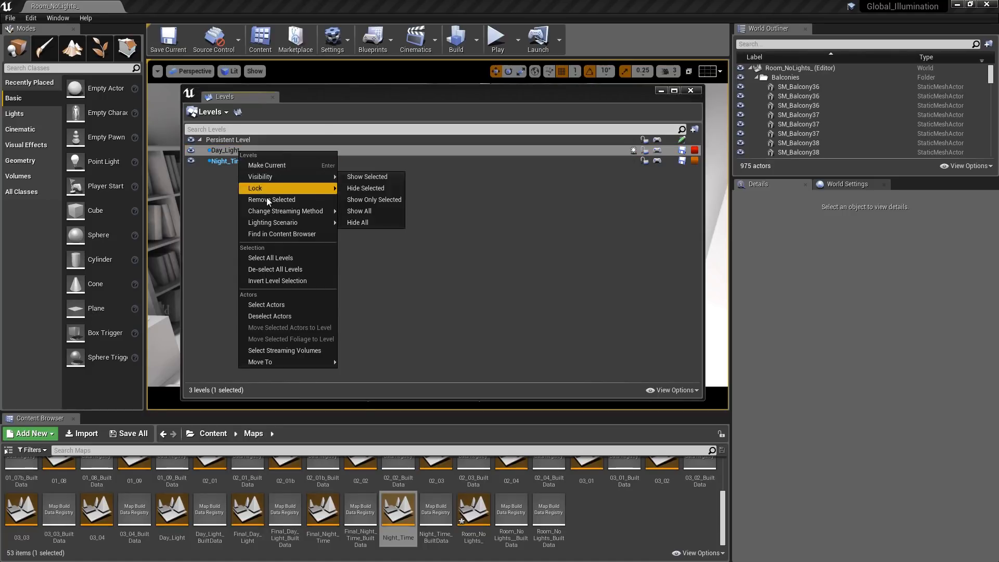
mouse_move(255, 212)
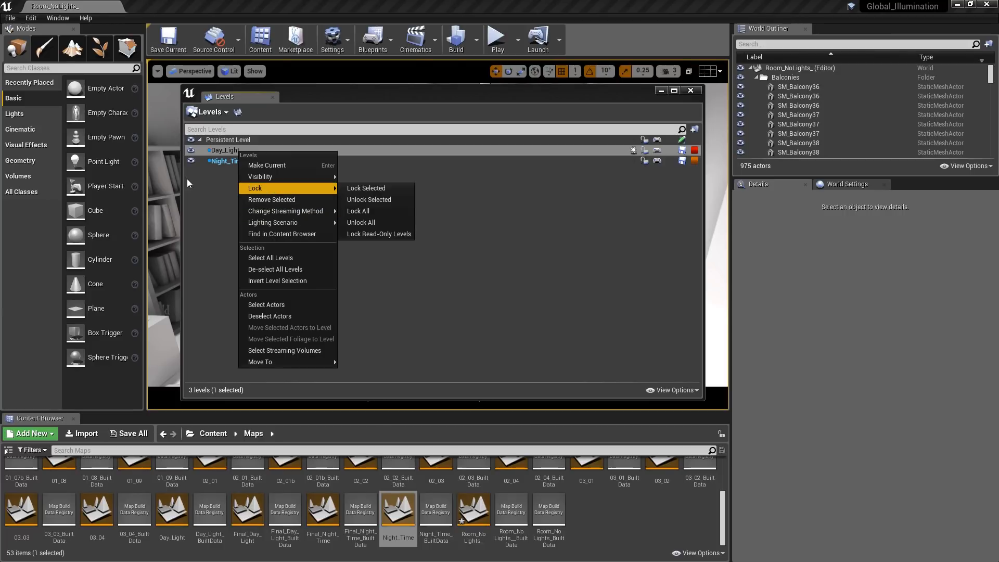
left_click(216, 179)
- Change the Night_Time sublevel to a lighting scenario and check its streaming method
right_click(230, 161)
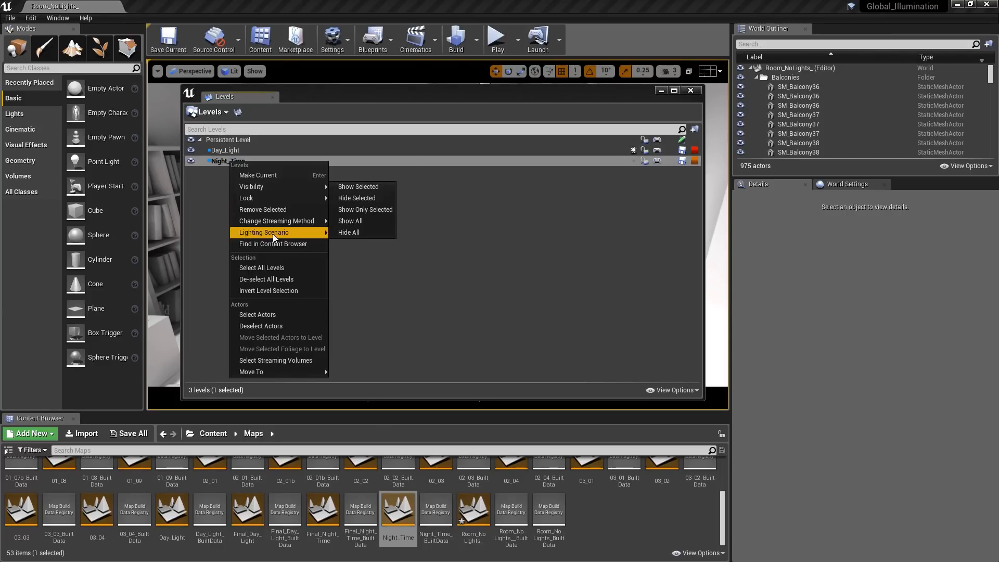
left_click(352, 233)
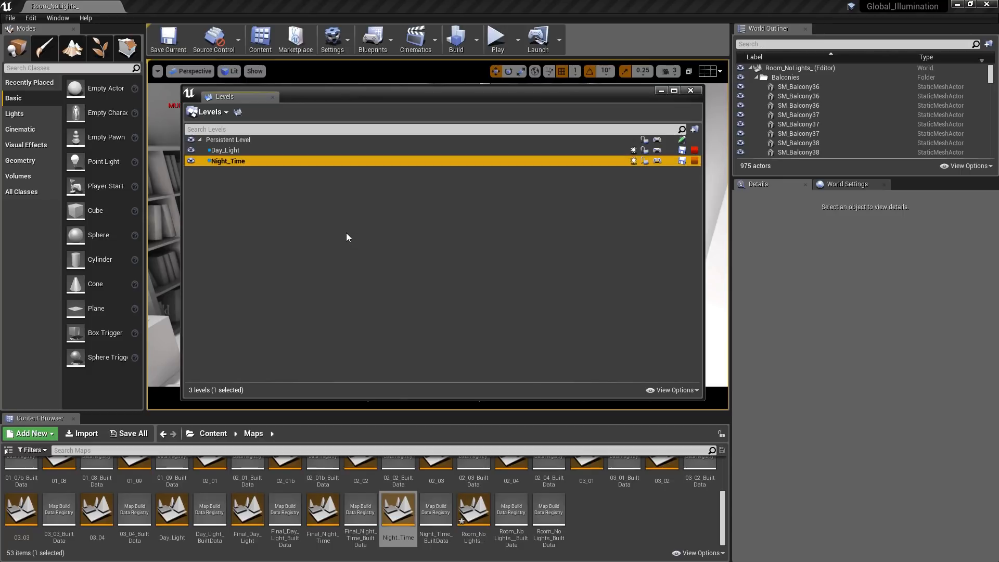
right_click(240, 161)
mouse_move(276, 222)
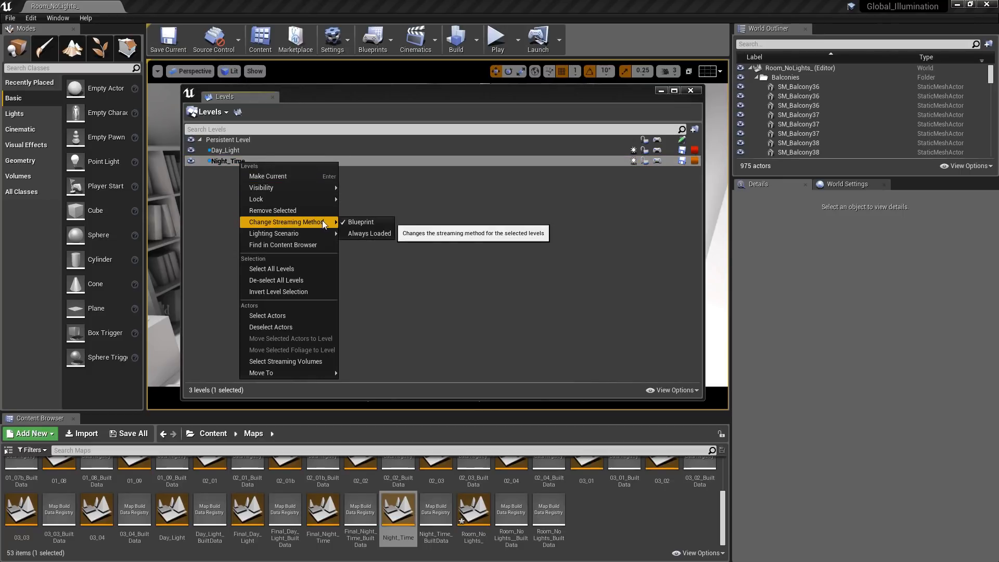
left_click(370, 233)
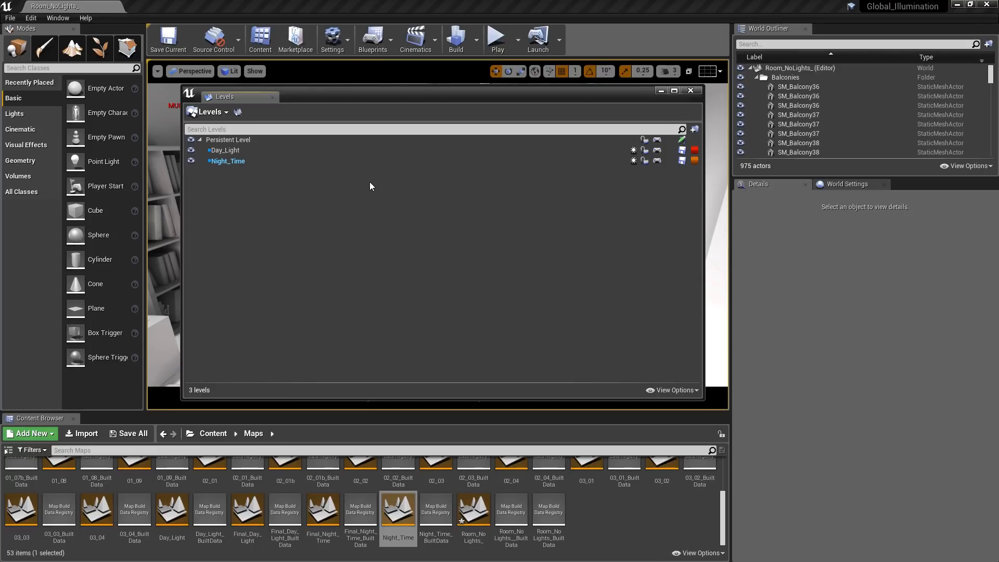
- Open the persistent level's blueprint and place a Load Stream Level node in the event graph
left_click(657, 141)
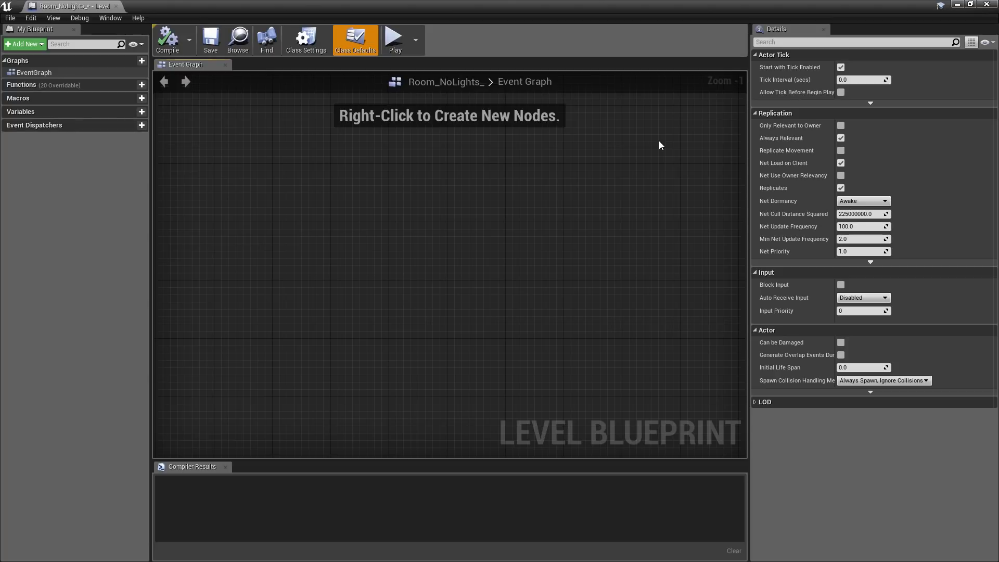
right_click(387, 202)
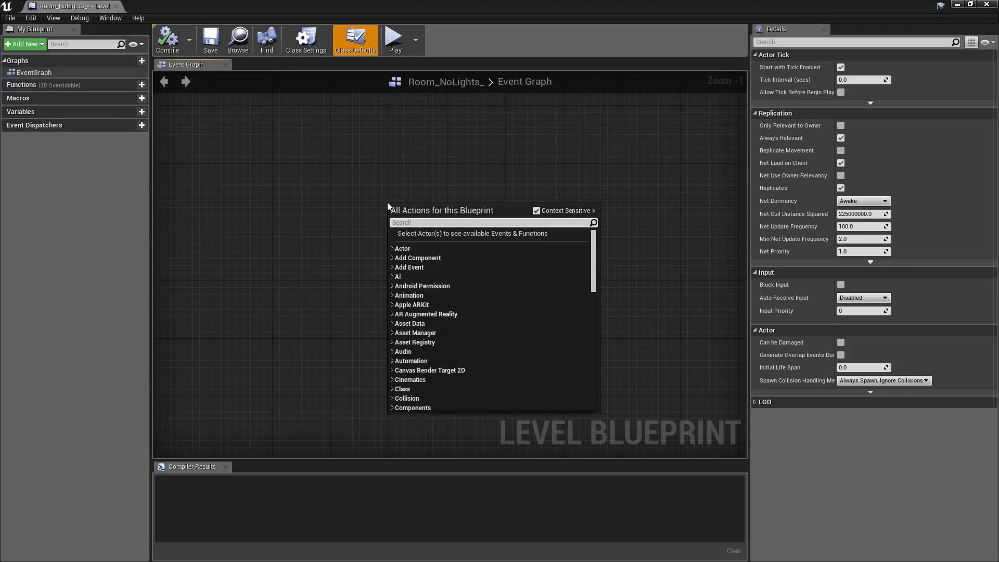
type("load stream level")
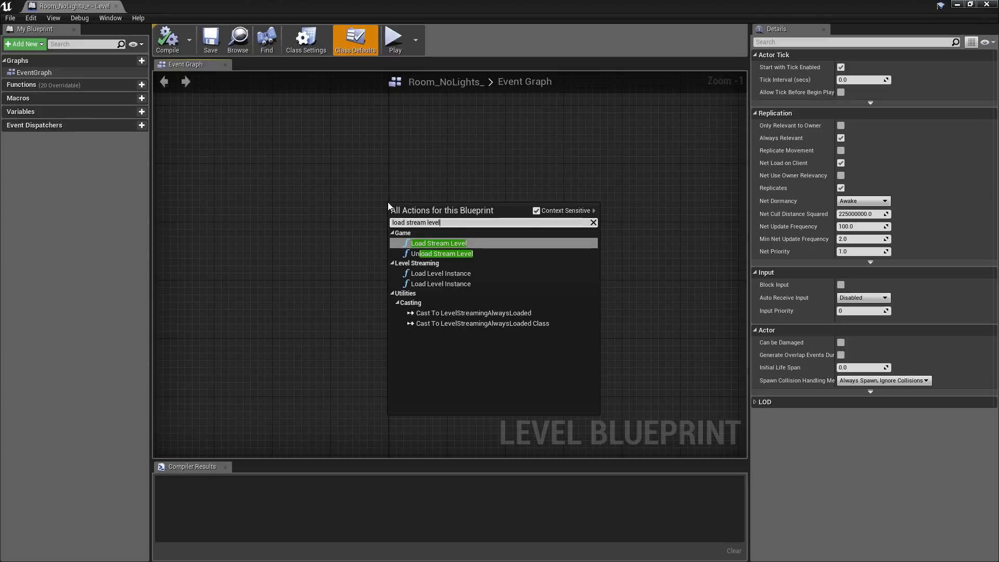
left_click(432, 243)
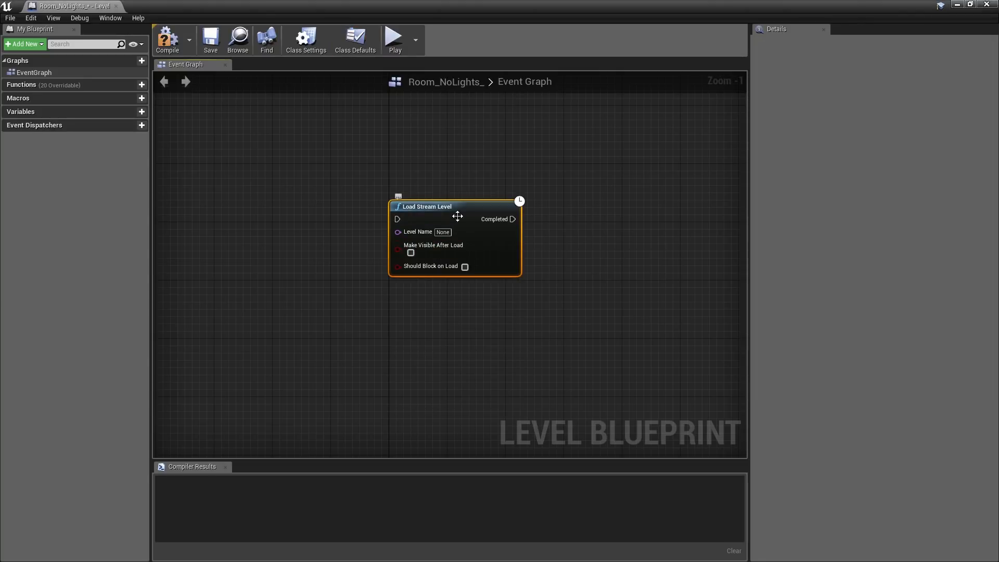
left_click_drag(459, 208, 469, 166)
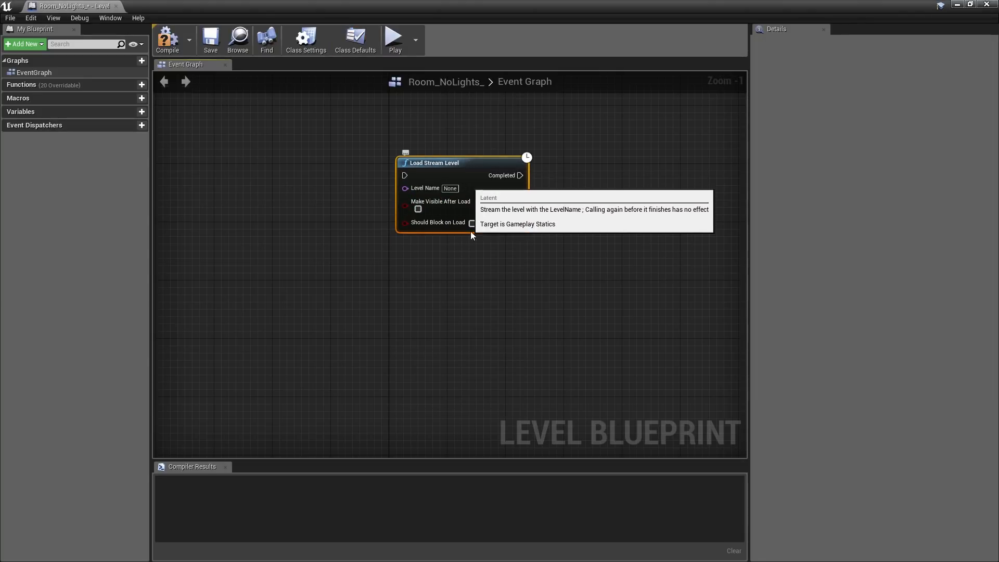
- Duplicate the Load Stream Level node and align the copy directly below the original
key("ctrl+c")
key("ctrl+v")
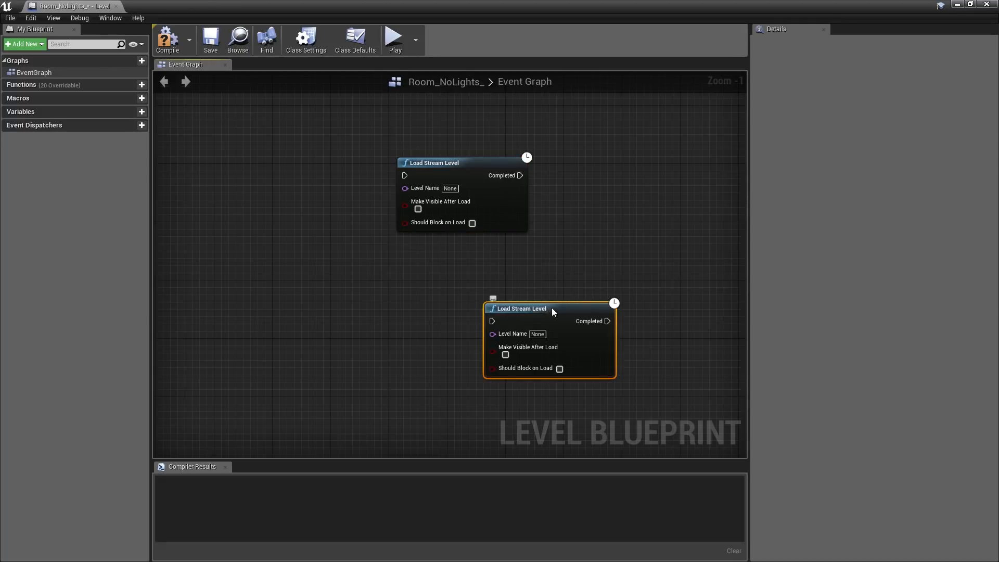
left_click_drag(550, 309, 466, 259)
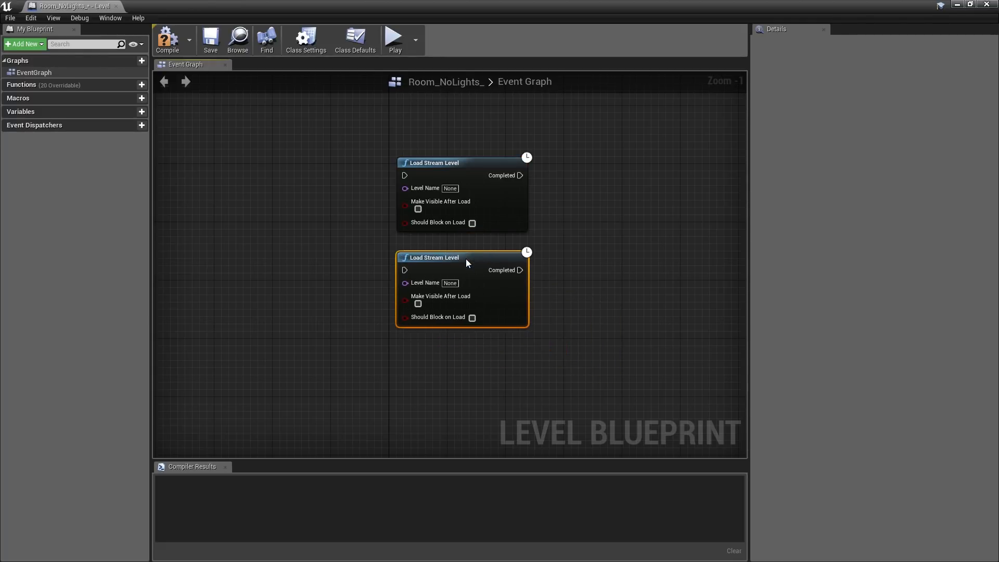
- Add a FlipFlop node to the left of the two Load Stream Level nodes, leaving space between them
right_click(251, 218)
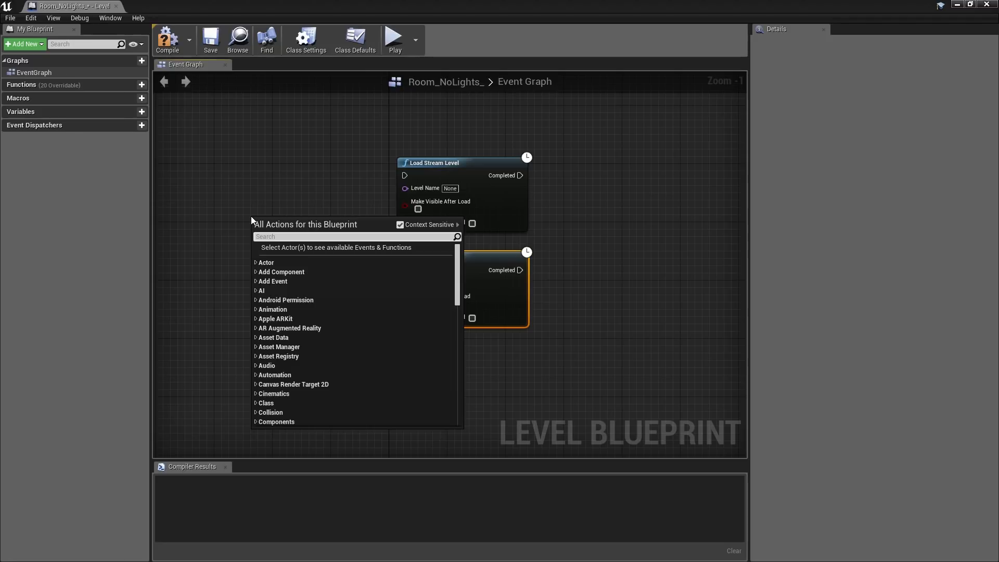
type("flipflo")
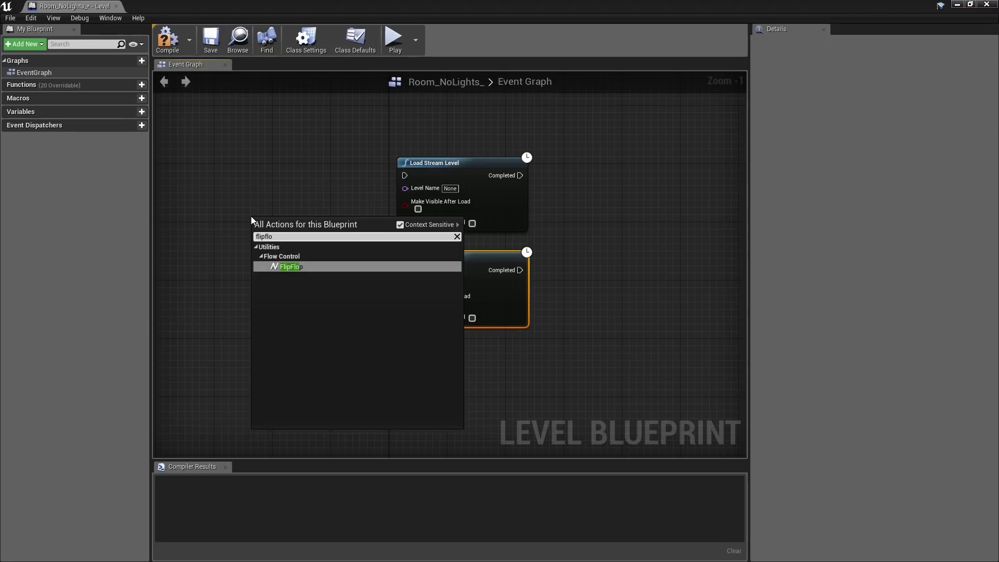
left_click(289, 268)
right_click_drag(262, 331, 430, 335)
left_click_drag(437, 225, 324, 225)
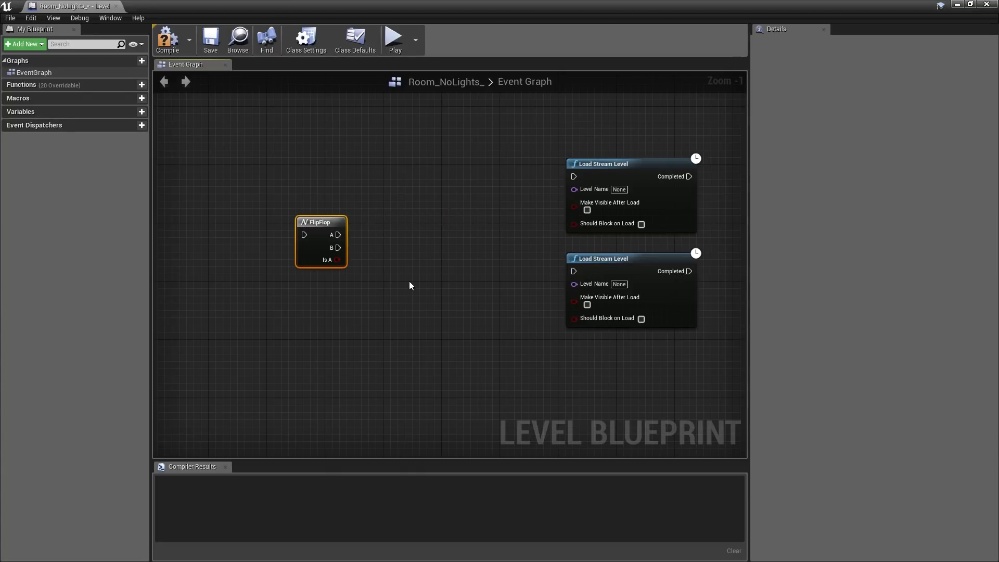
- Add two Unload Stream Level nodes, one above the other, between the FlipFlop and the Load Stream Level nodes
right_click(399, 165)
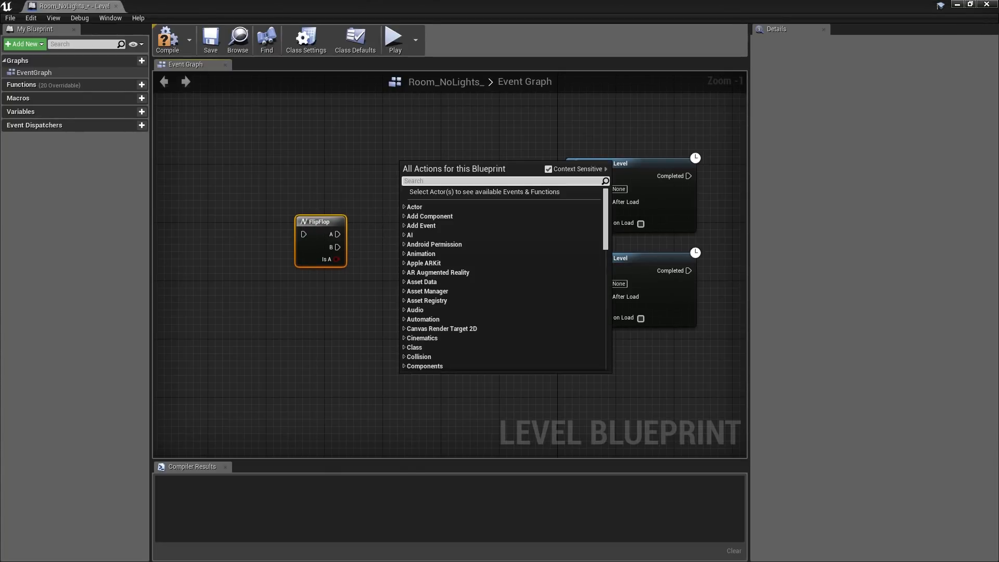
type("unload")
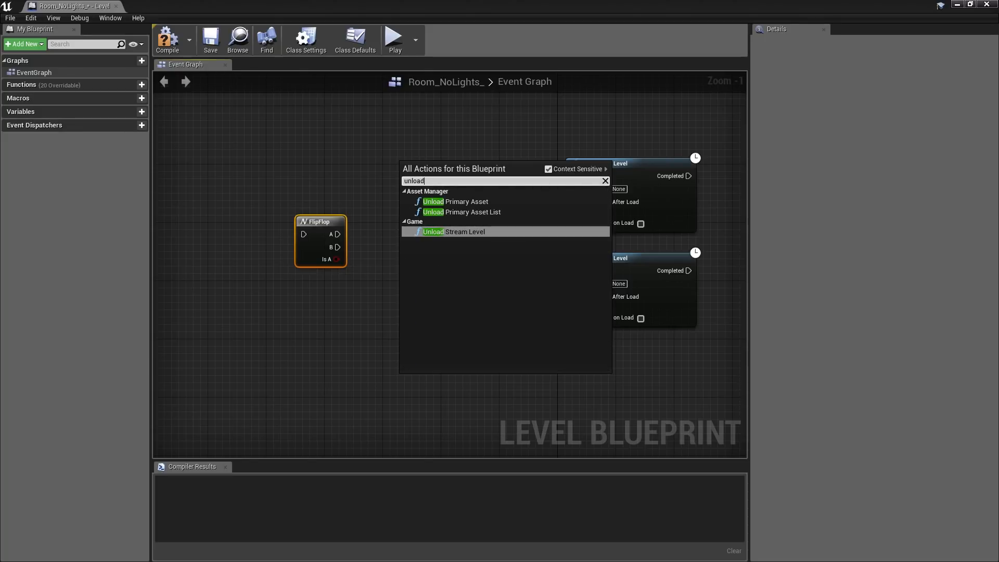
left_click(435, 234)
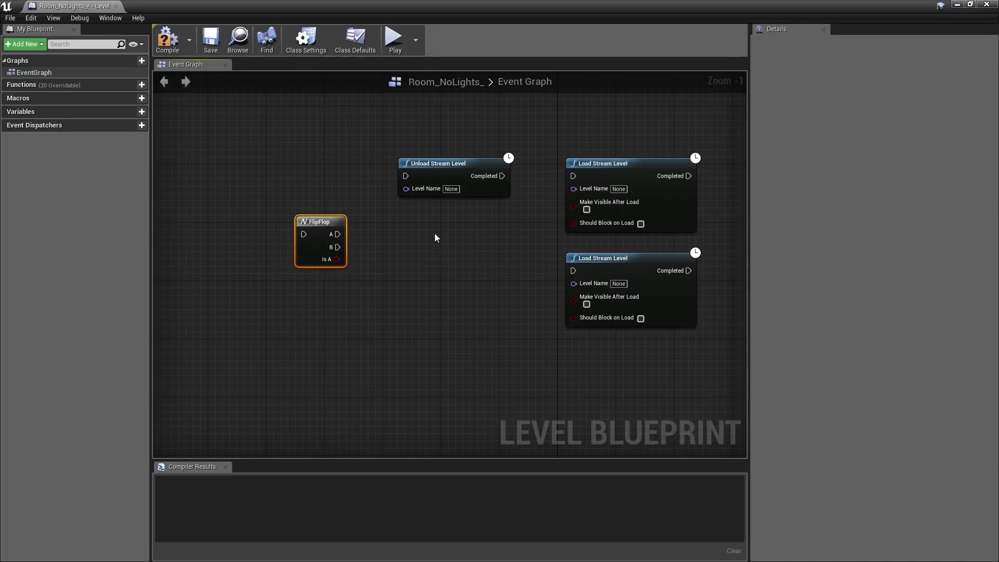
left_click(440, 173)
key("ctrl+c")
key("ctrl+v")
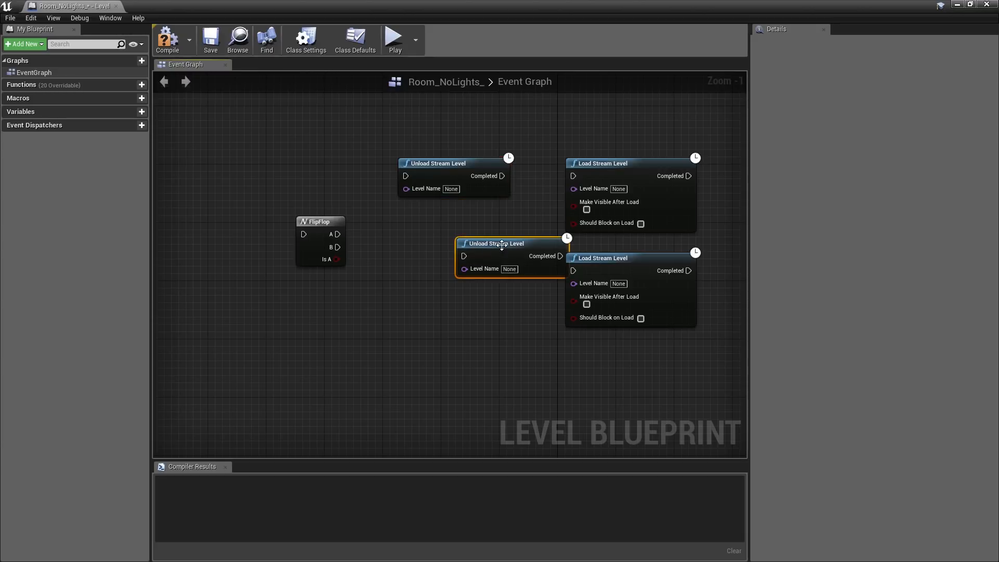
left_click_drag(497, 245, 445, 264)
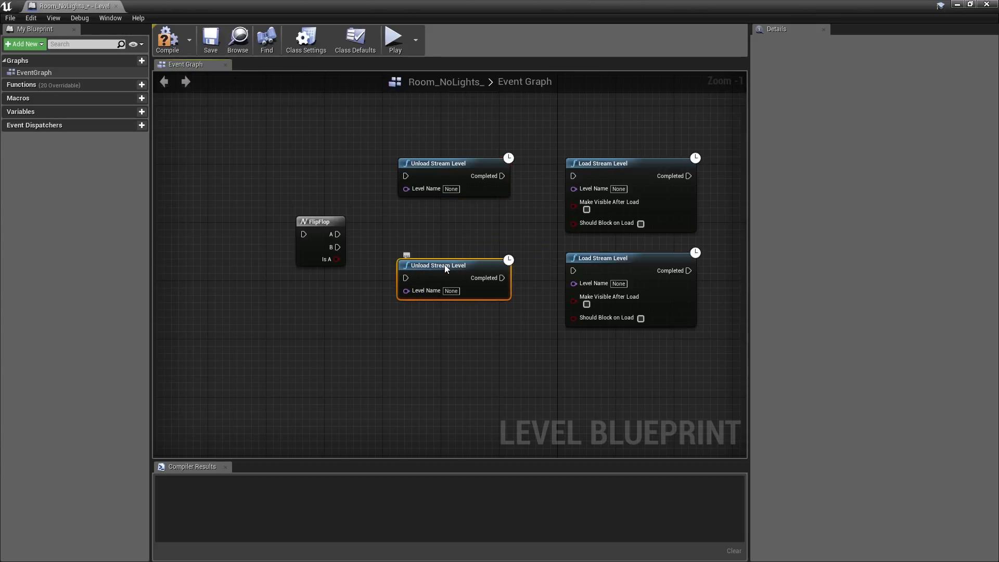
- Wire FlipFlop outputs A and B to the upper and lower Unload Stream Level nodes, and each one's Completed output to its neighbouring Load Stream Level node
left_click_drag(338, 235, 405, 278)
left_click_drag(502, 176, 576, 179)
left_click_drag(502, 278, 573, 272)
- Add an L keyboard event to the left of the FlipFlop node and connect its Pressed output to the FlipFlop input
right_click(217, 222)
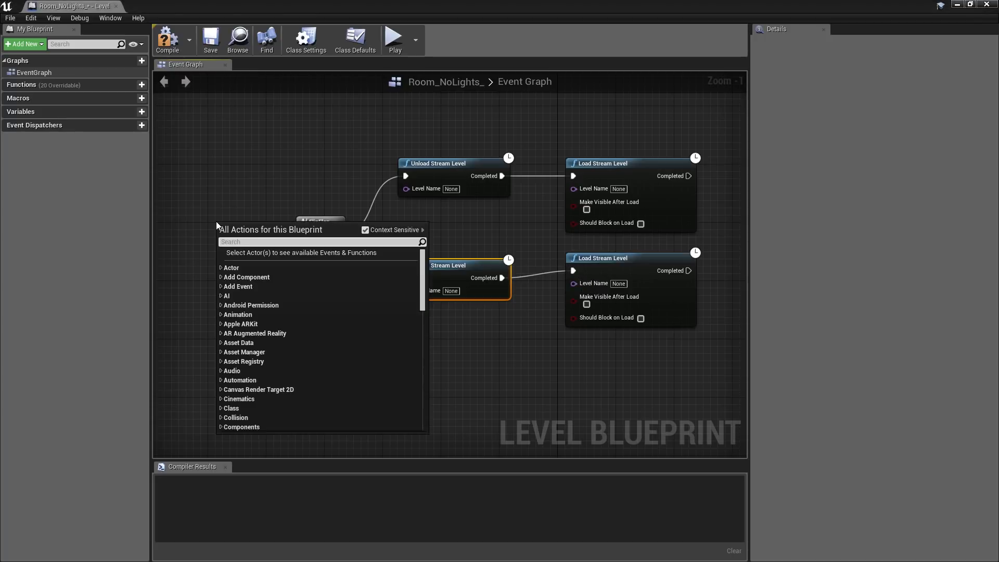
type("key")
scroll(346, 320, "down", 5)
scroll(341, 325, "up", 15)
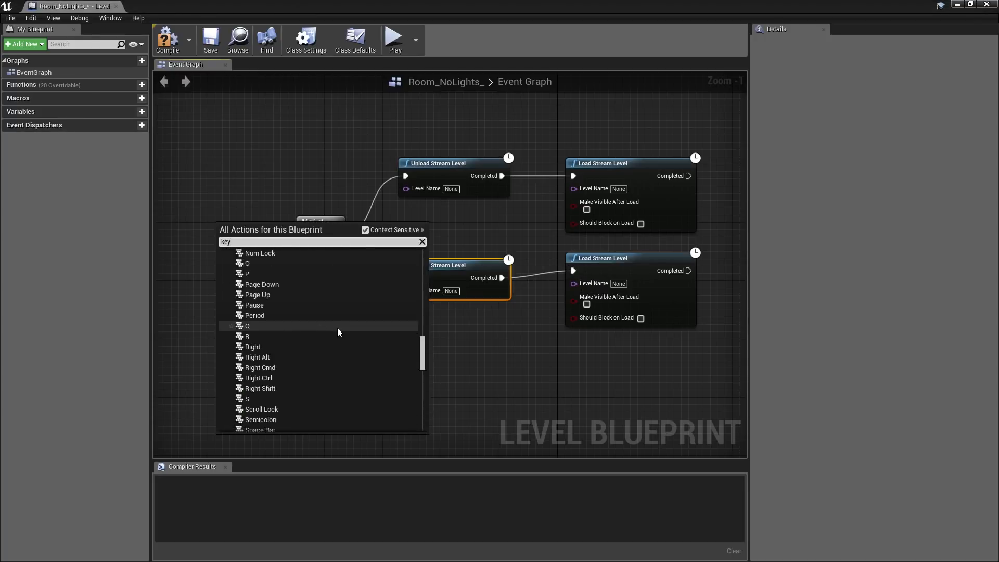
left_click(281, 331)
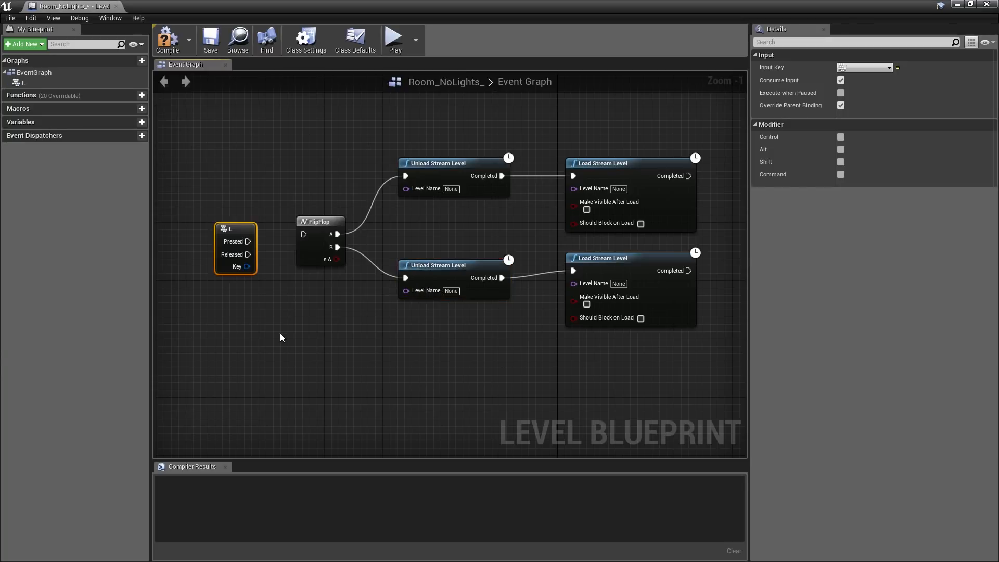
left_click_drag(228, 226, 304, 232)
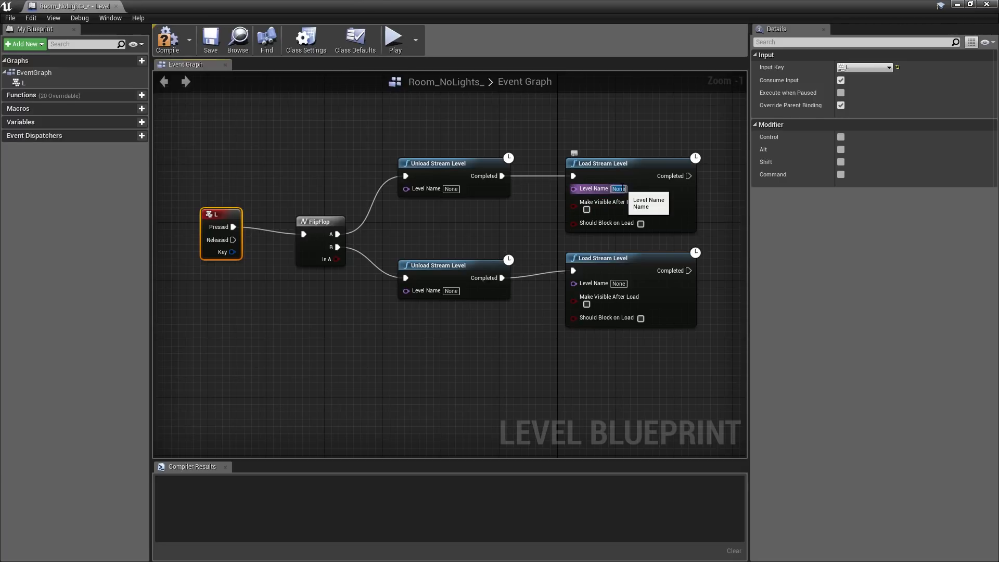
- Set the Level Name to Day_Light on the upper Load Stream Level node and to Night_Time on the lower one
left_click(620, 189)
type("Day_Light")
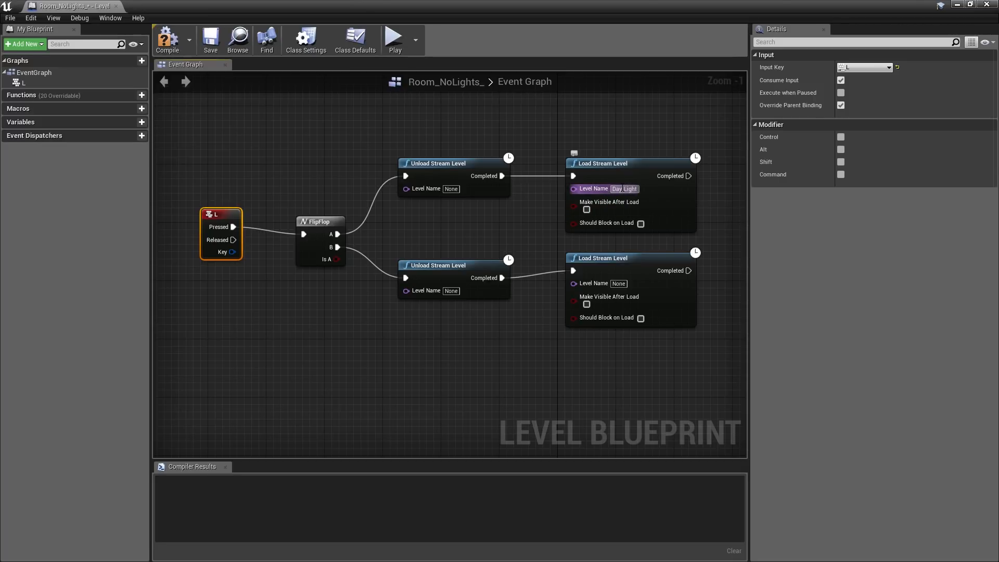
key("Return")
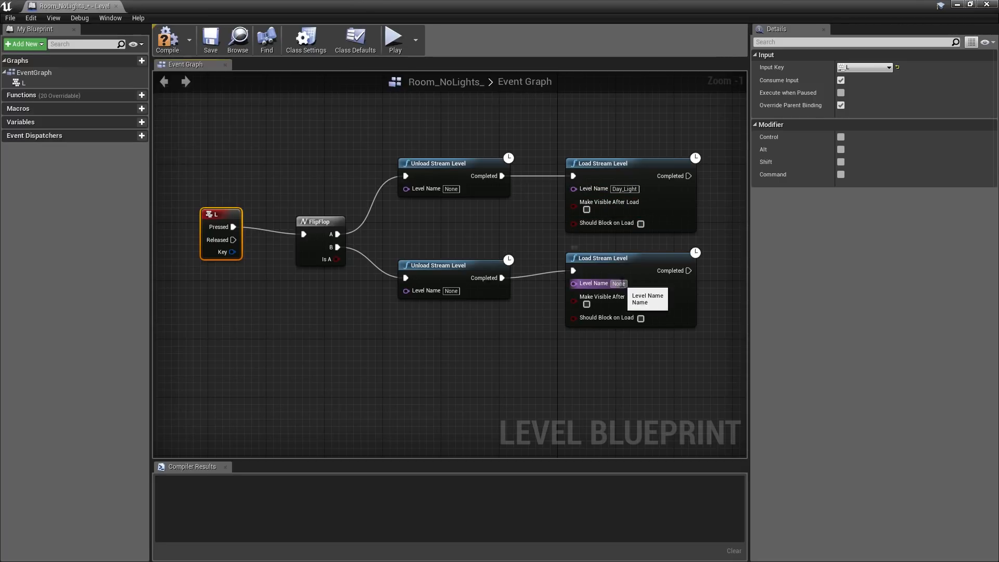
left_click(621, 284)
type("Night_Tim")
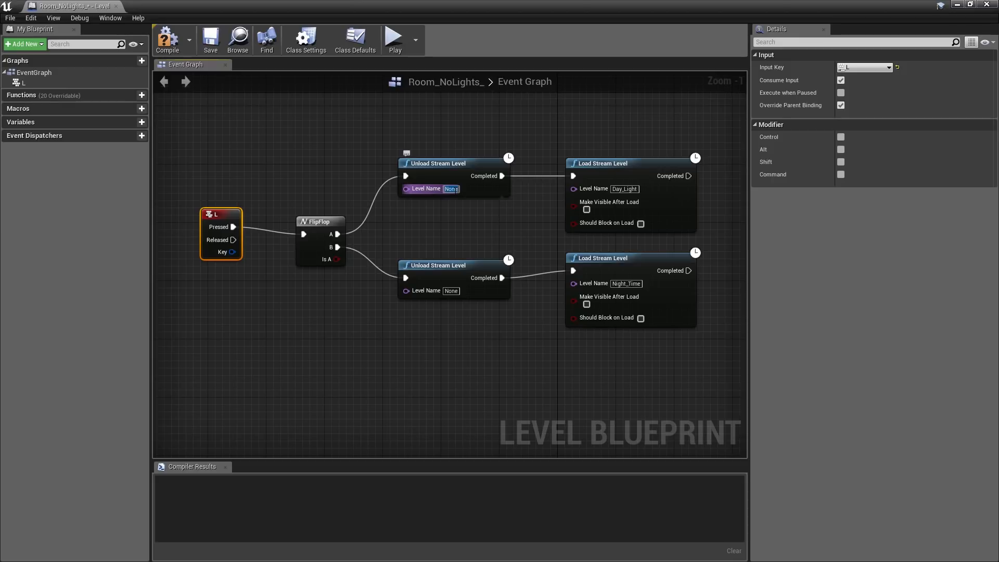
- Set the Level Name to Night_Time on the upper Unload Stream Level node and to Day_Light on the lower one
left_click(451, 189)
type("Night_Time")
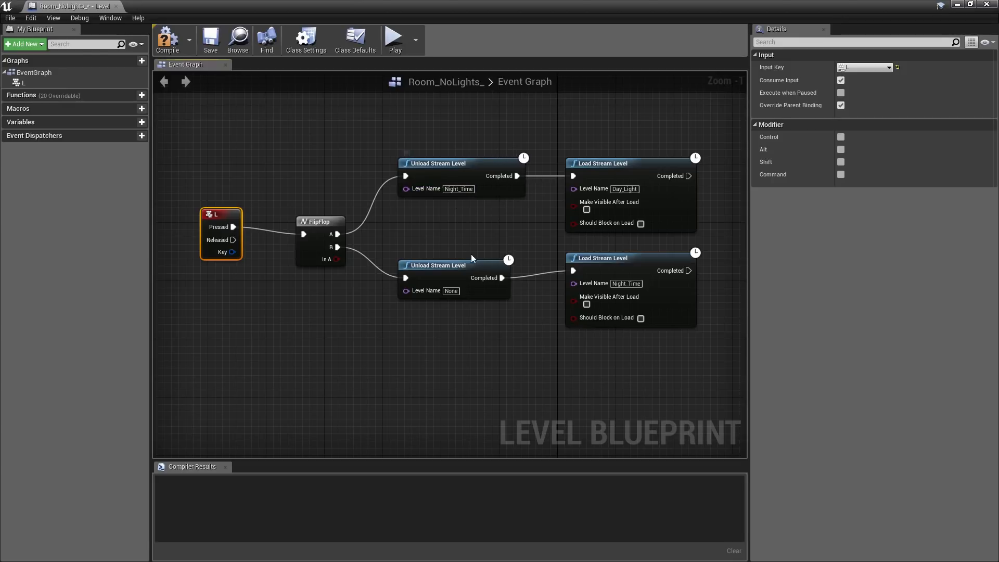
left_click(451, 291)
type("Day_Light")
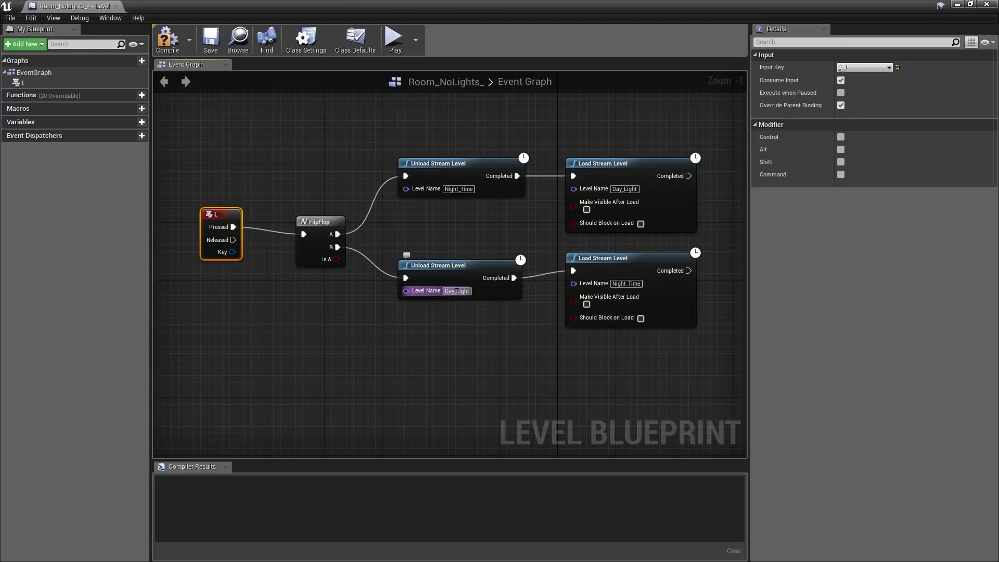
key("Return")
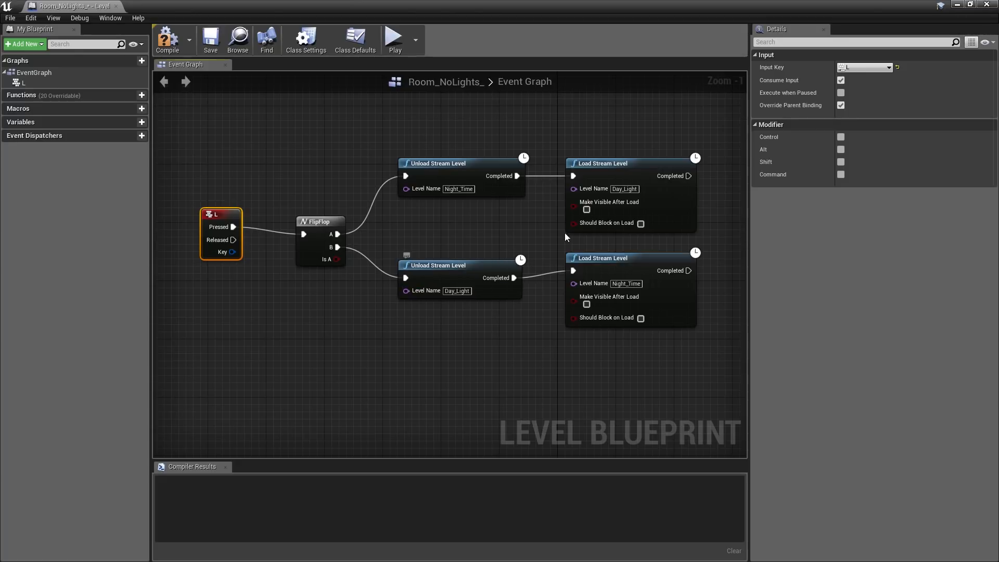
- Enable Make Visible After Load on both Load Stream Level nodes, and compile, save and close the level blueprint
left_click(587, 209)
left_click(587, 304)
left_click(168, 46)
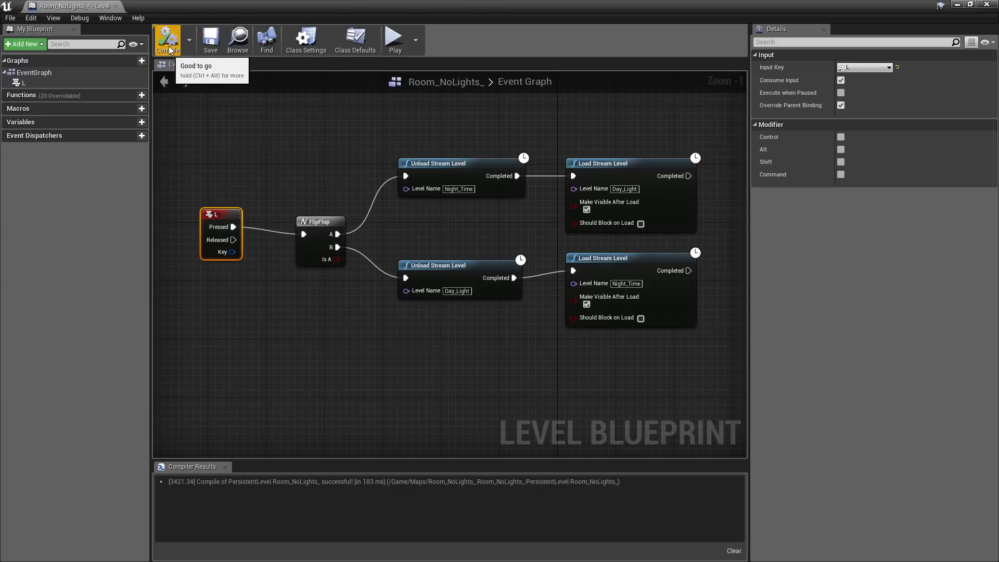
left_click(214, 47)
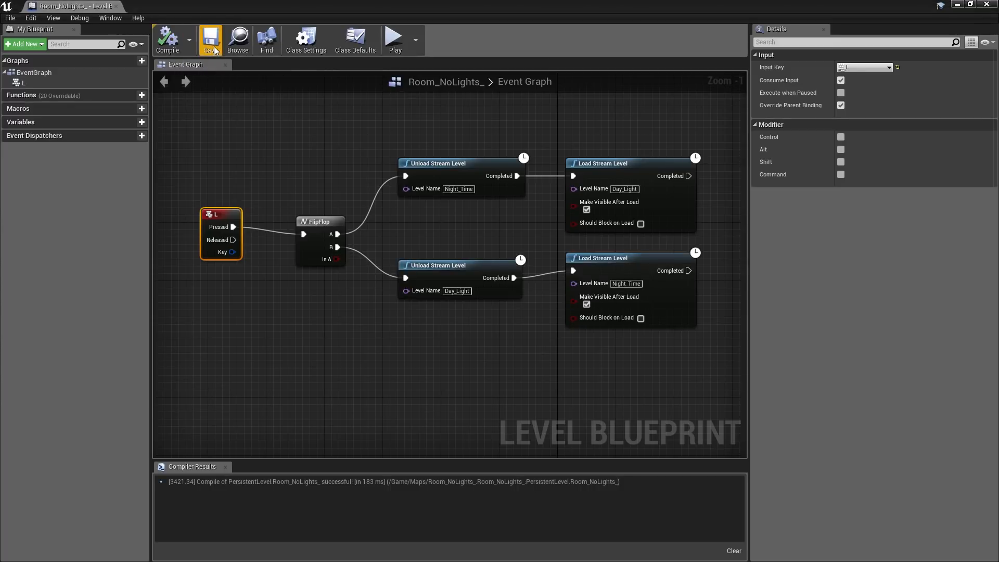
left_click(118, 6)
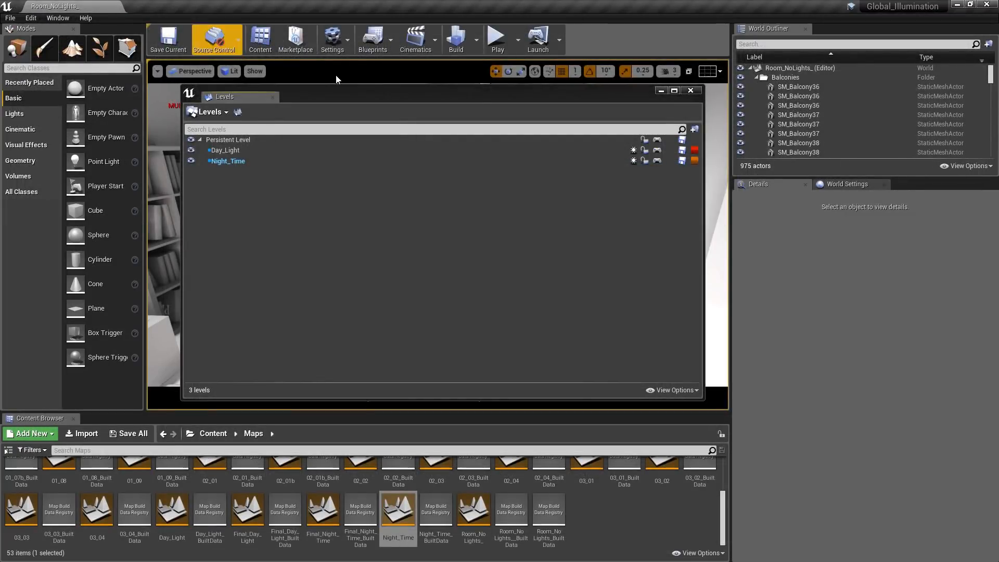
- Close the Levels window and play the level in the viewport, toggling between the day and night lighting while moving through the room
left_click(691, 91)
left_click(517, 45)
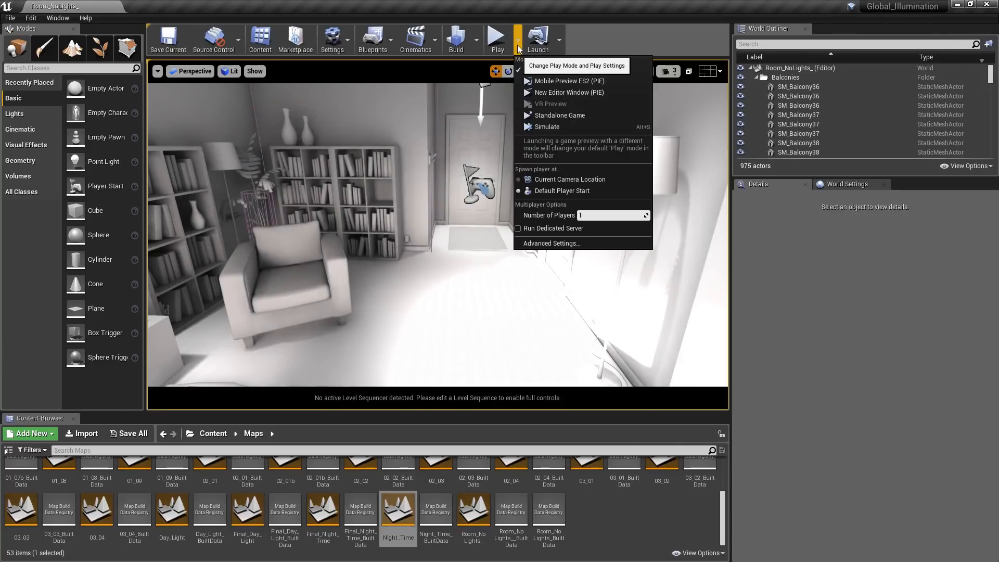
left_click(541, 71)
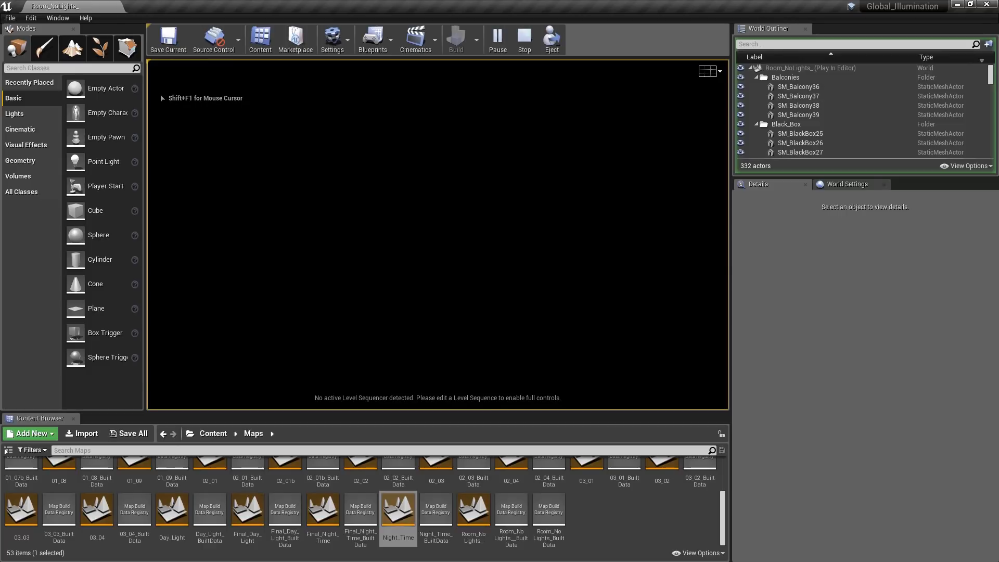
key("w")
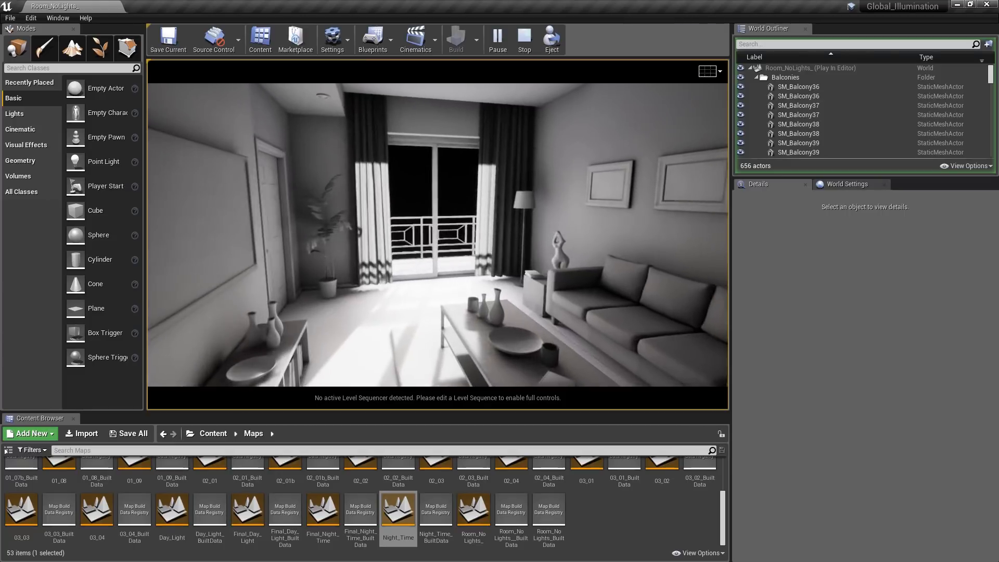
key("1")
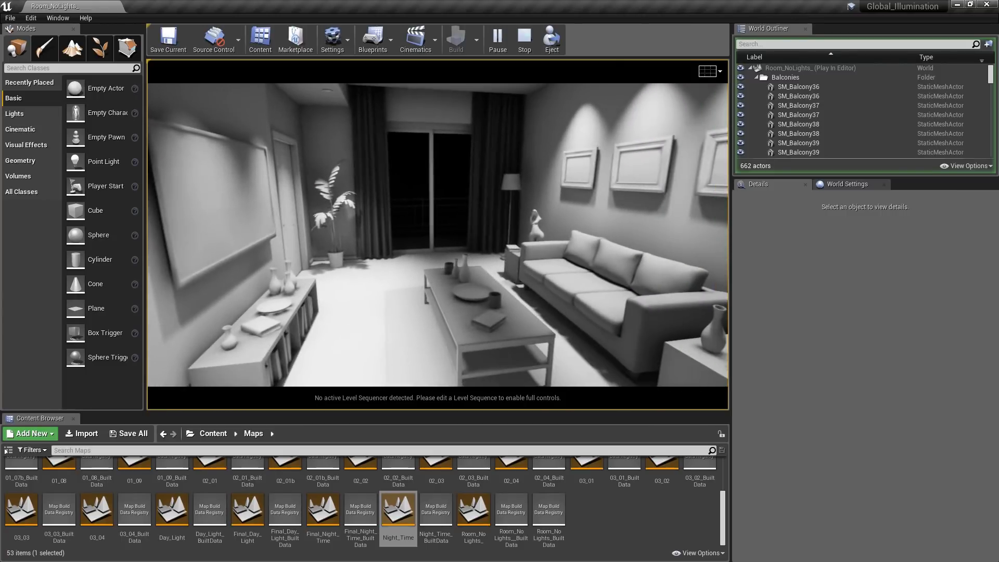
key("2")
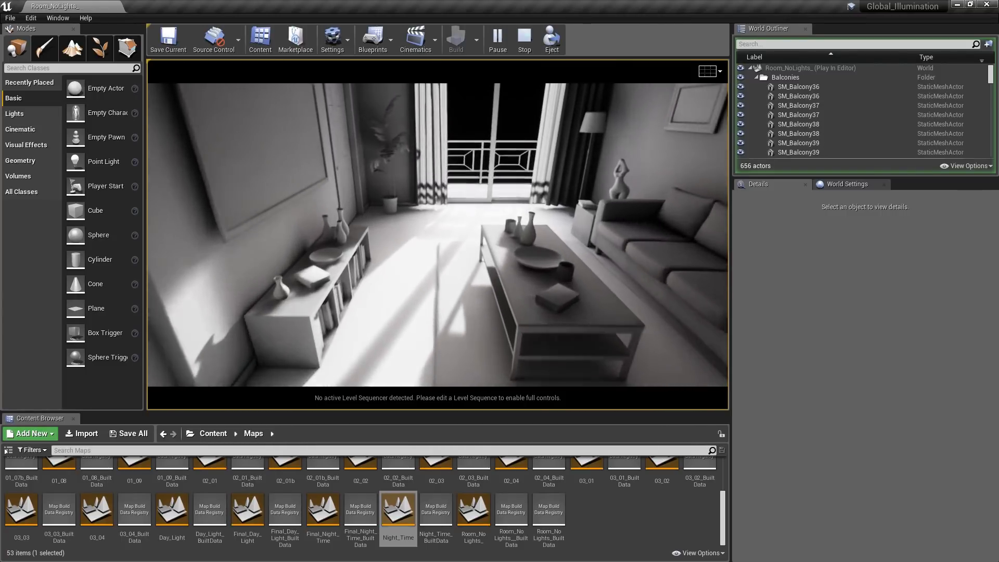
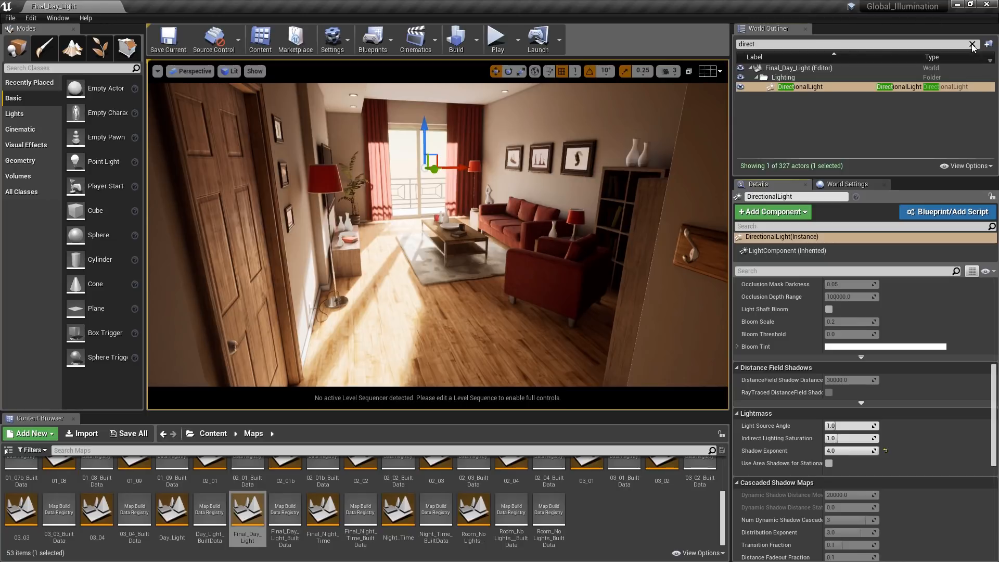
- Search the level's actors for the SkyLight, select it and examine its light source, cubemap and intensity settings
left_click(959, 45)
type("skylig")
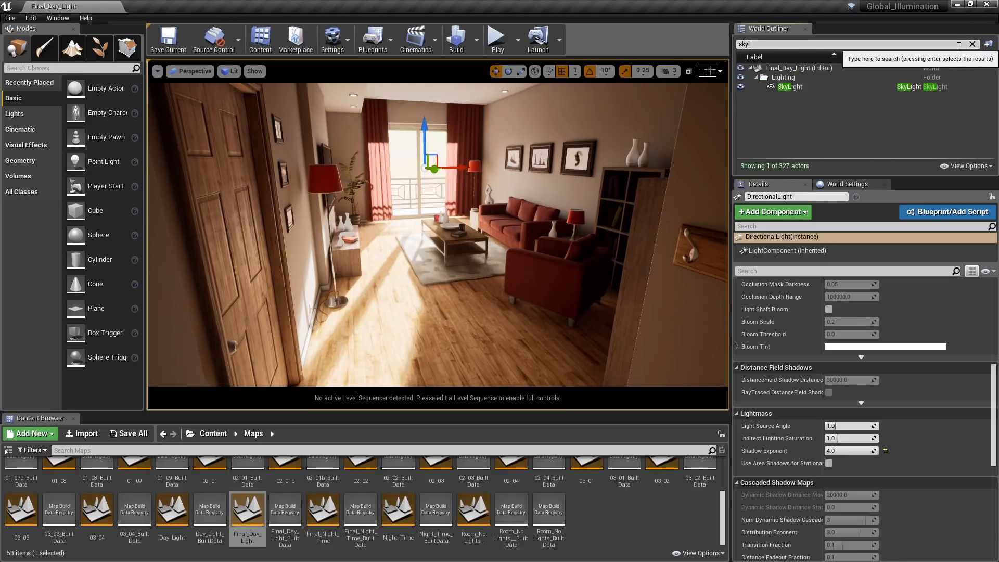
left_click(863, 88)
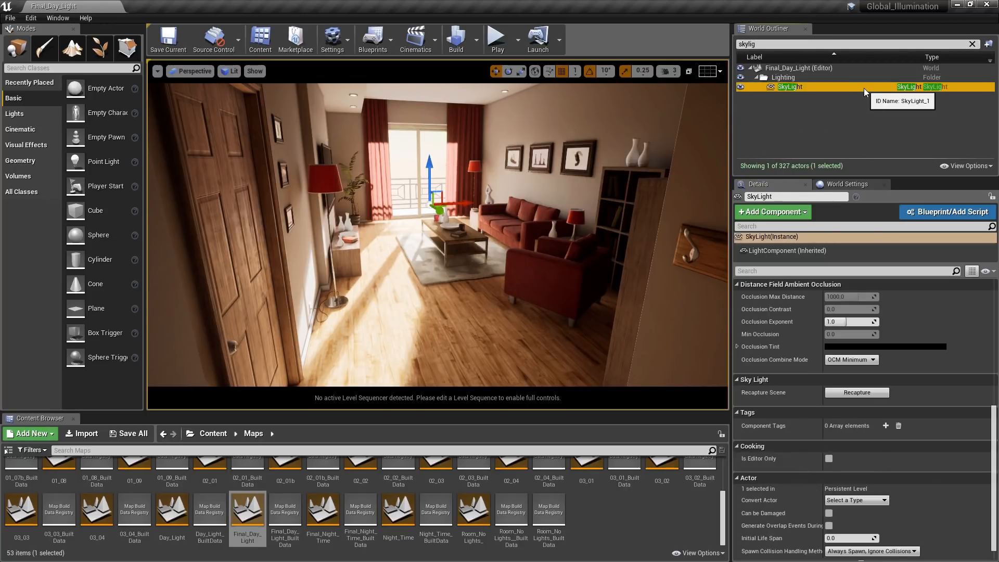
left_click_drag(993, 422, 995, 302)
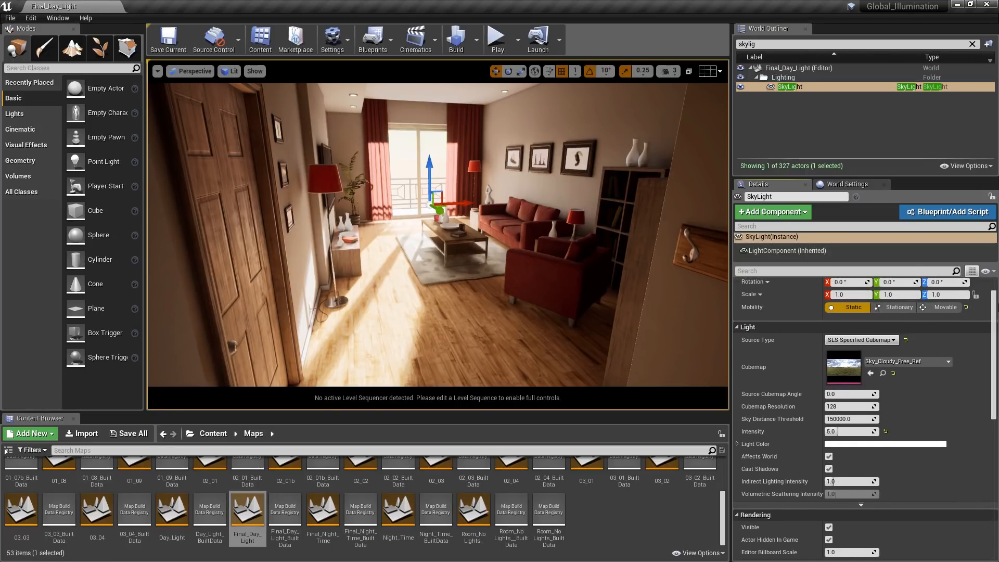
- Search the level's actors for "spher" and select the first SphereReflectionCapture
left_click(972, 44)
type("spher")
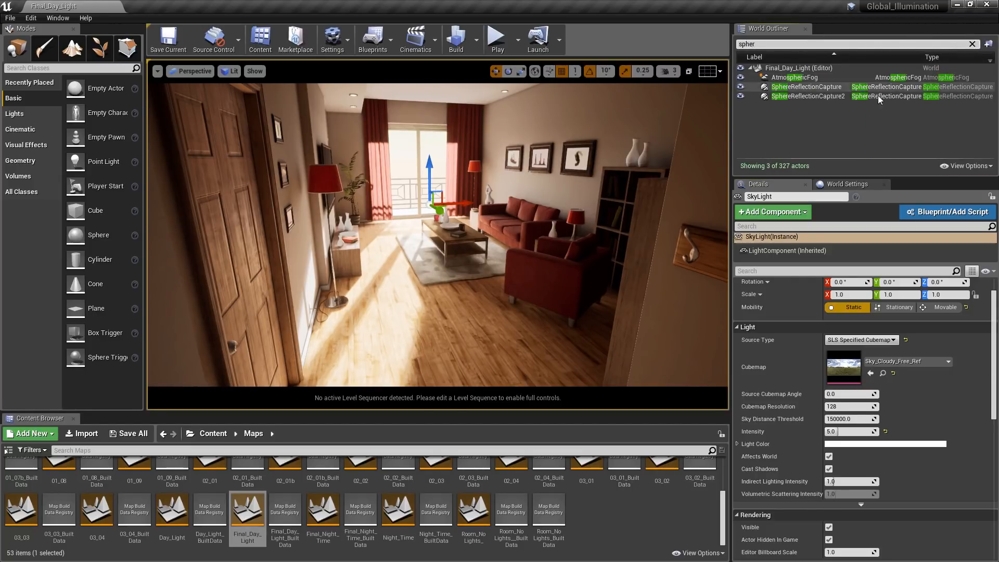
left_click(835, 88)
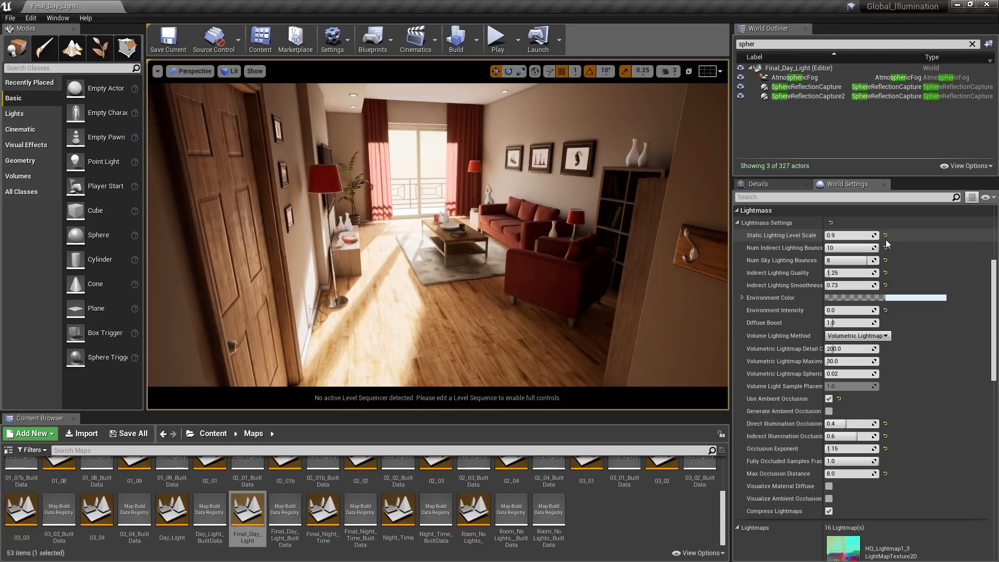
- Examine the level's Lightmass world settings: lighting bounces, indirect lighting quality and smoothness, occlusion exponent and max occlusion distance
left_click(857, 249)
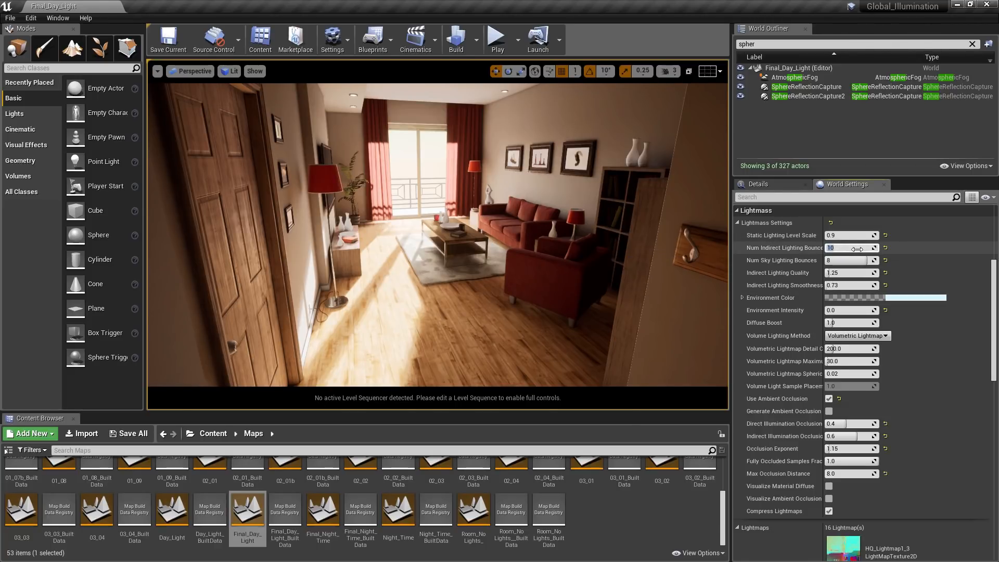
left_click(859, 260)
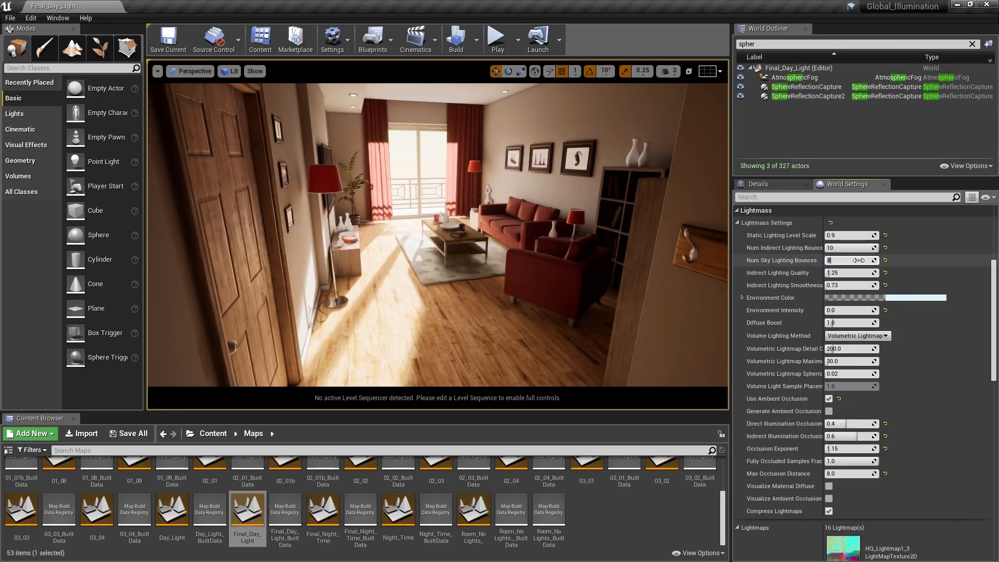
left_click(859, 273)
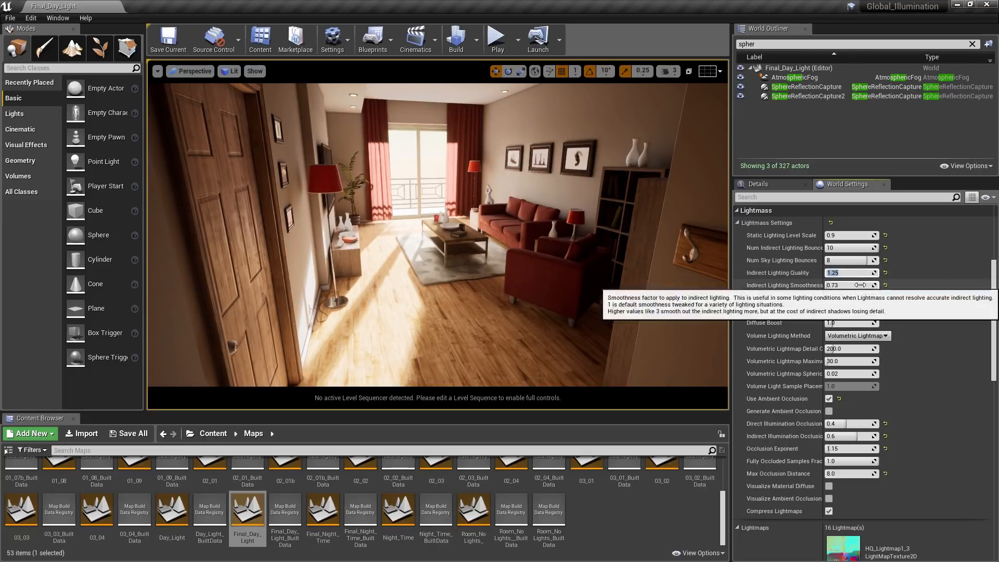
left_click(861, 285)
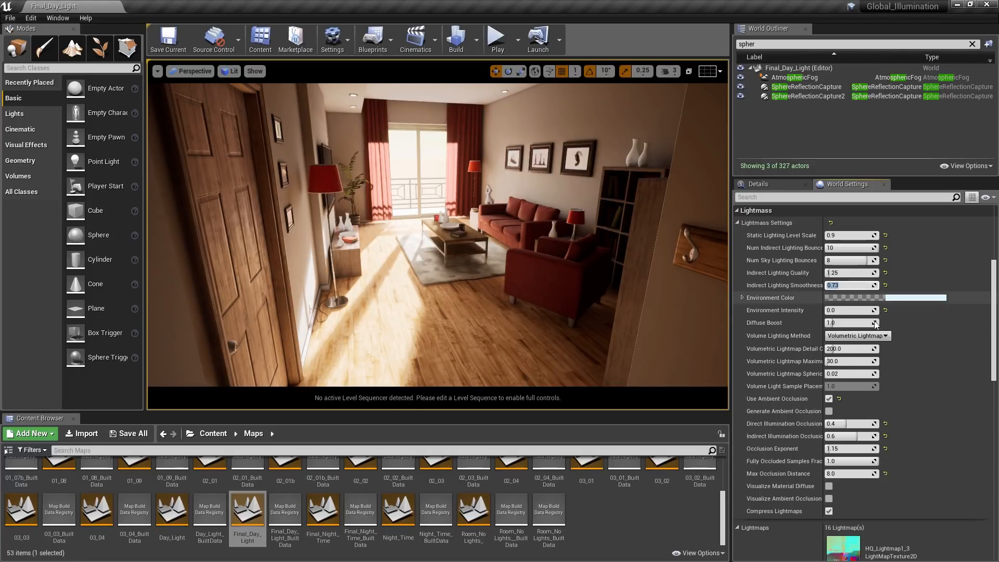
left_click(867, 450)
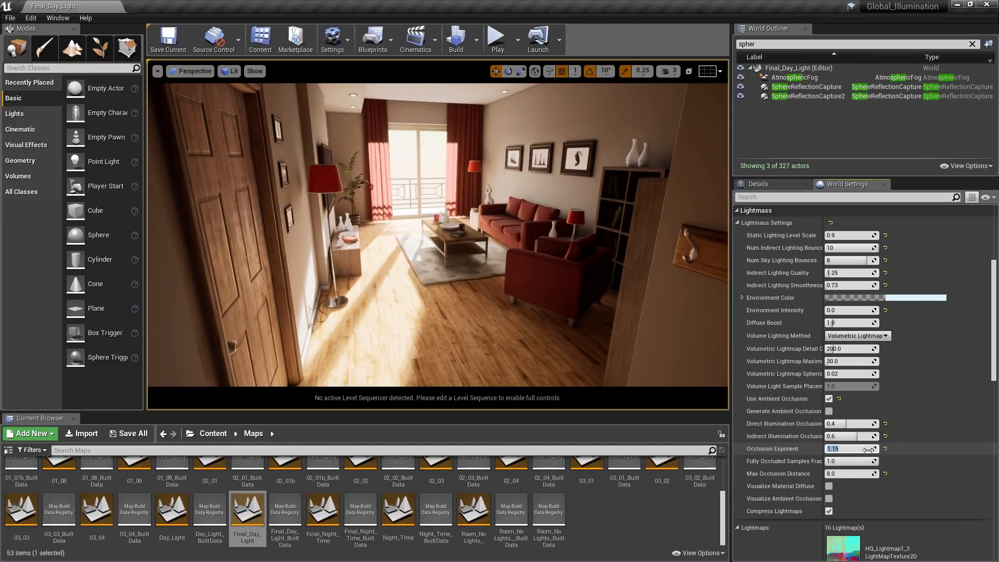
left_click(861, 475)
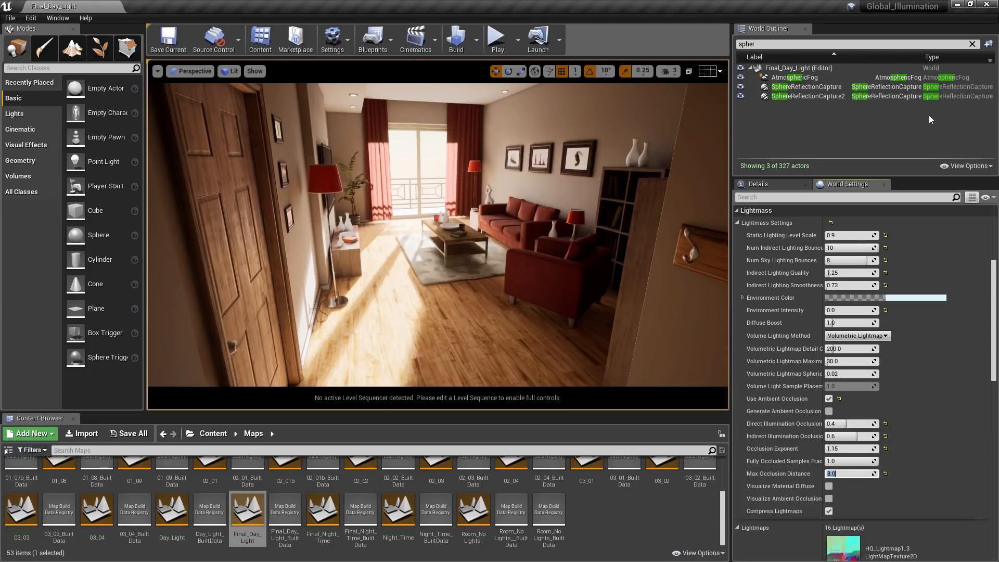
- Search the level's actors for the PostProcessVolume, select it and examine the Gain of its Highlights color grading
left_click(971, 44)
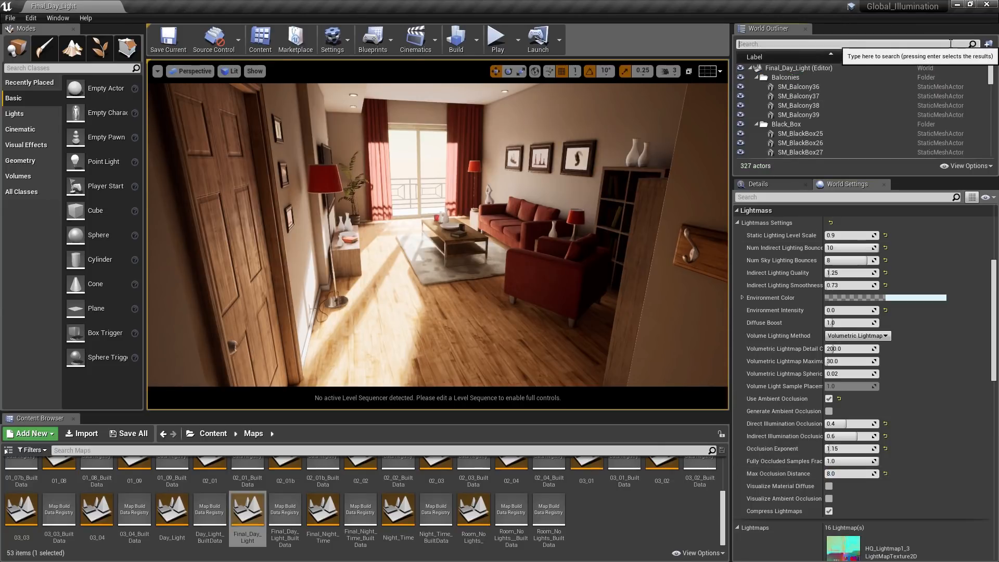
type("post")
left_click(816, 87)
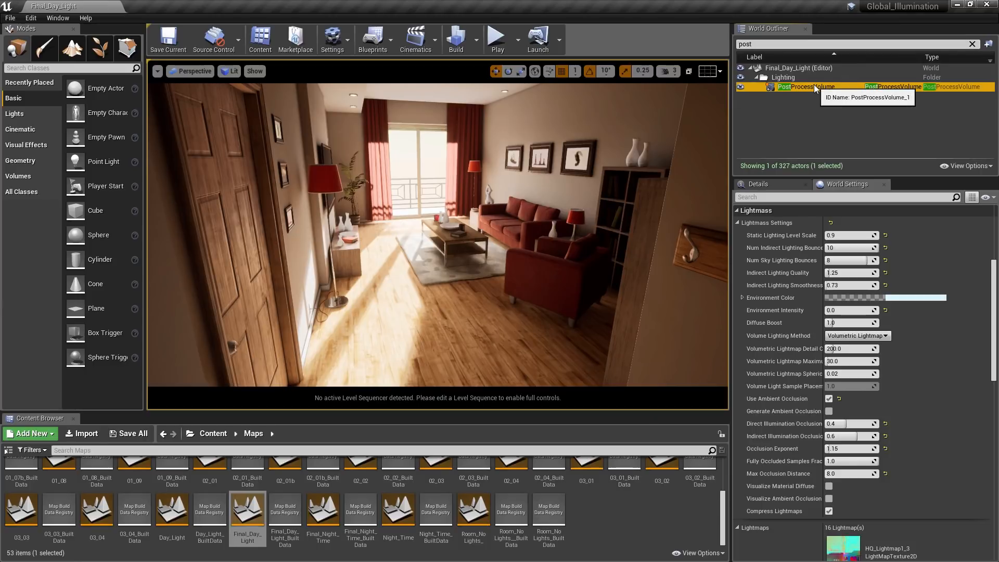
left_click(782, 185)
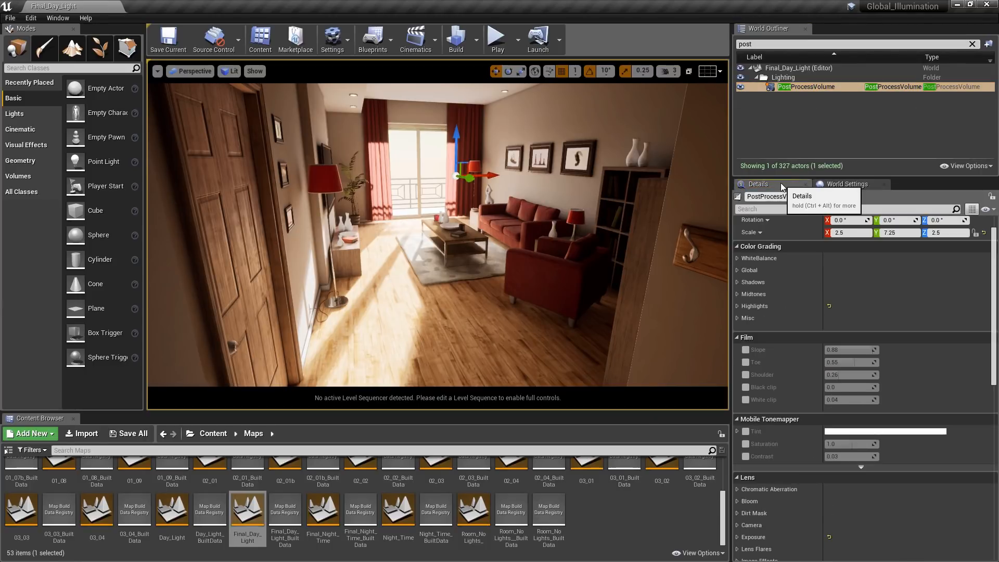
left_click(737, 306)
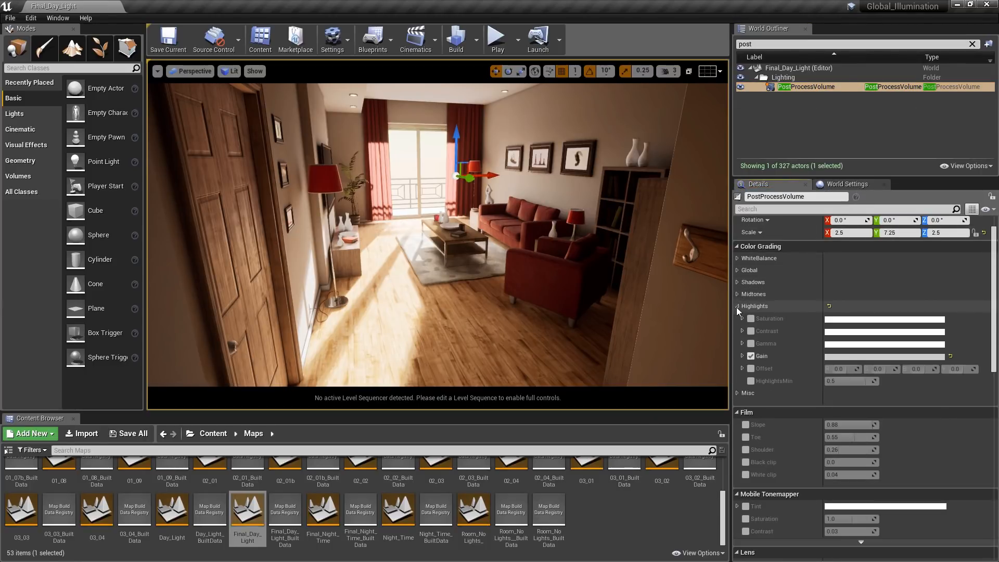
left_click(742, 356)
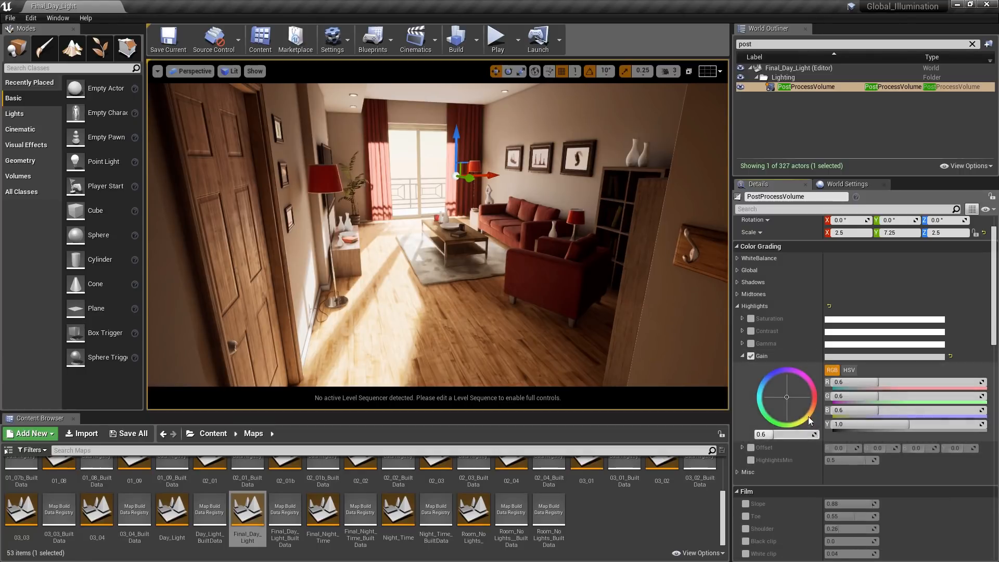
- Examine the post process volume's exposure brightness limits and its ambient occlusion intensity and radius
left_click_drag(994, 311, 996, 411)
left_click(738, 345)
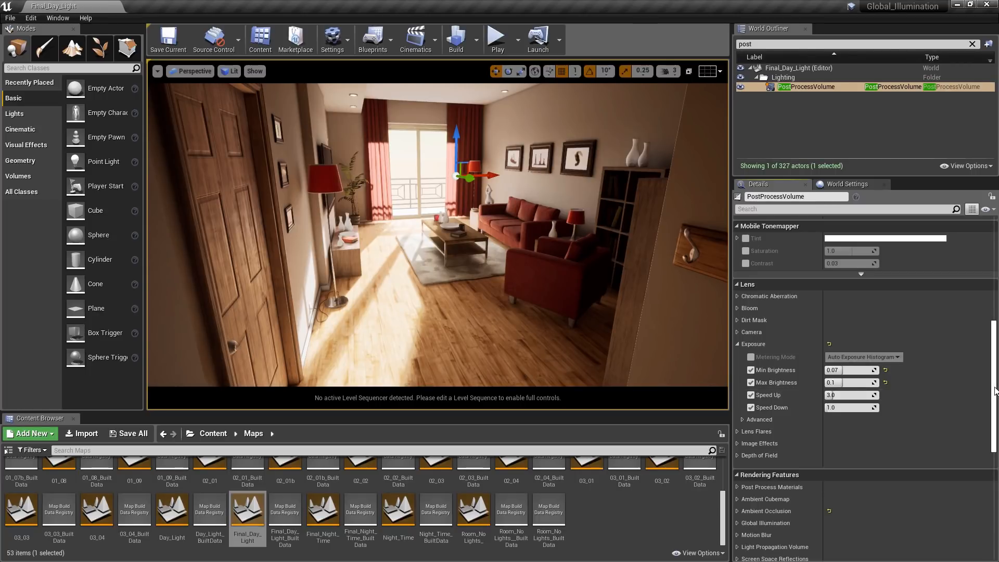
scroll(981, 432, "down", 5)
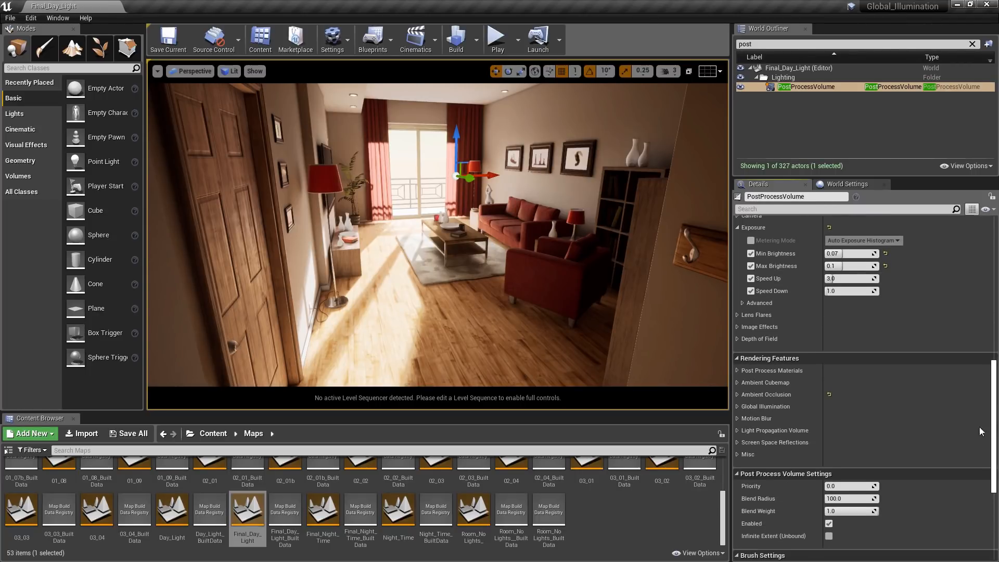
left_click(738, 396)
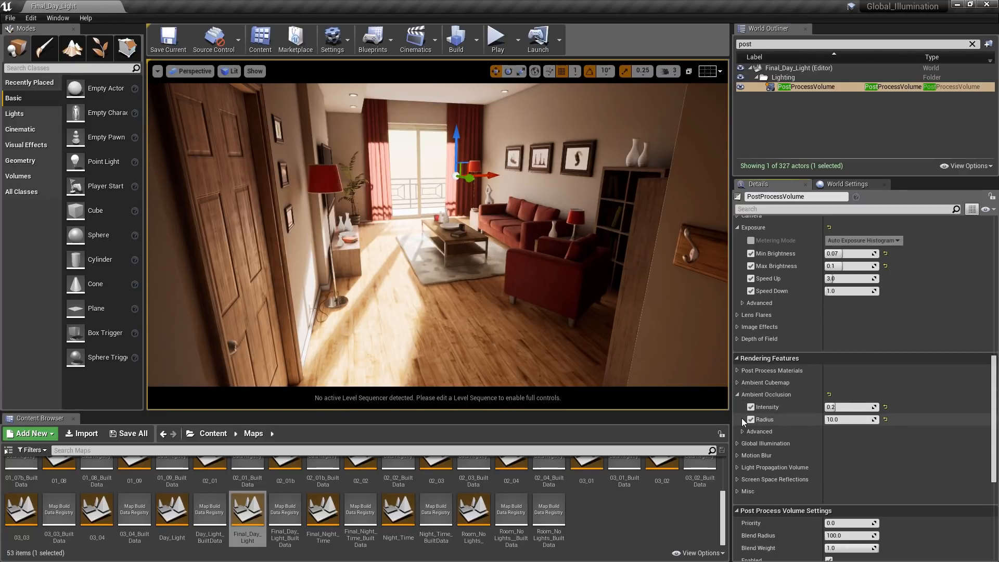
left_click(853, 406)
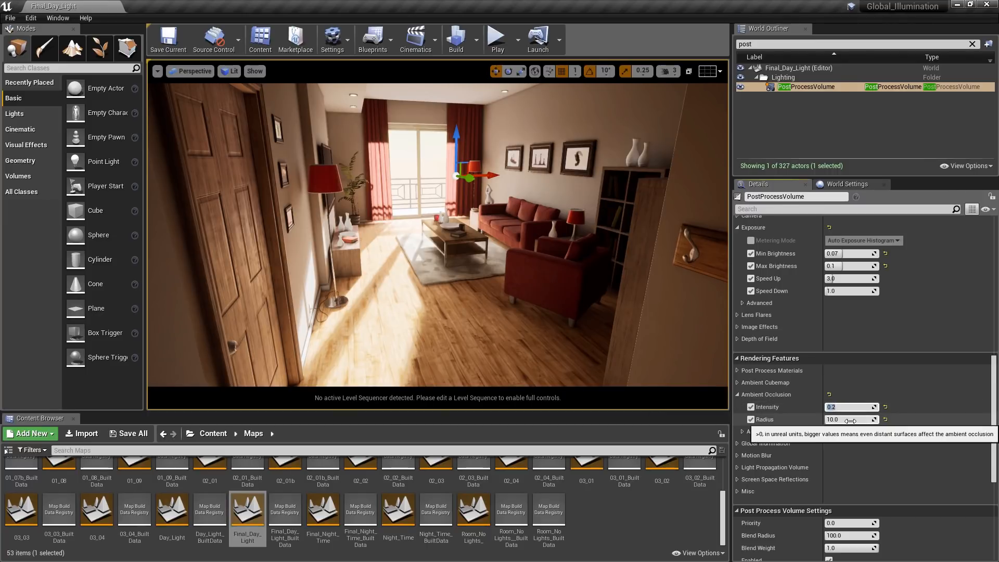
left_click(851, 420)
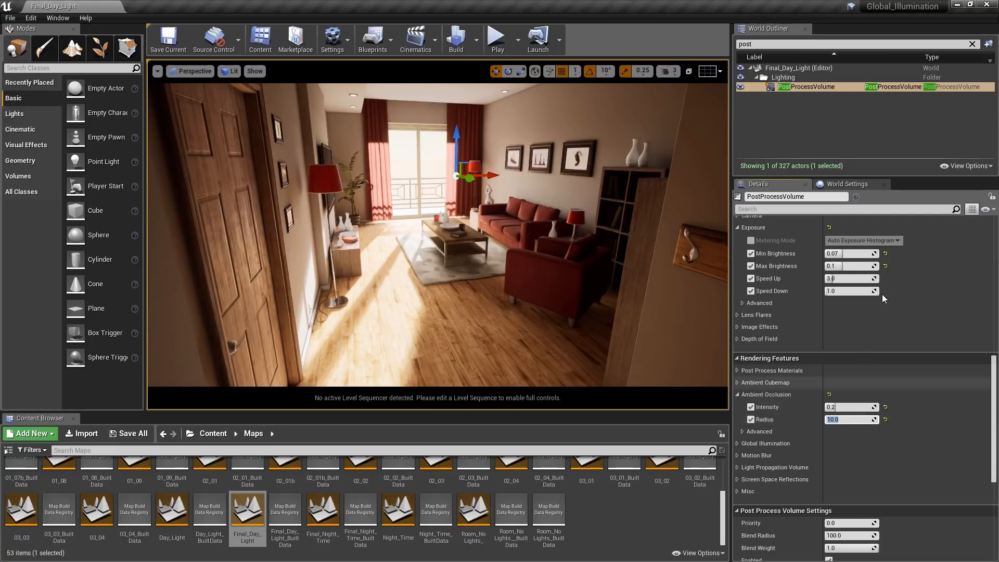
- Search the level's actors for "atmo" to locate the atmospheric fog, and clear the current selection
left_click(971, 44)
type("atmo")
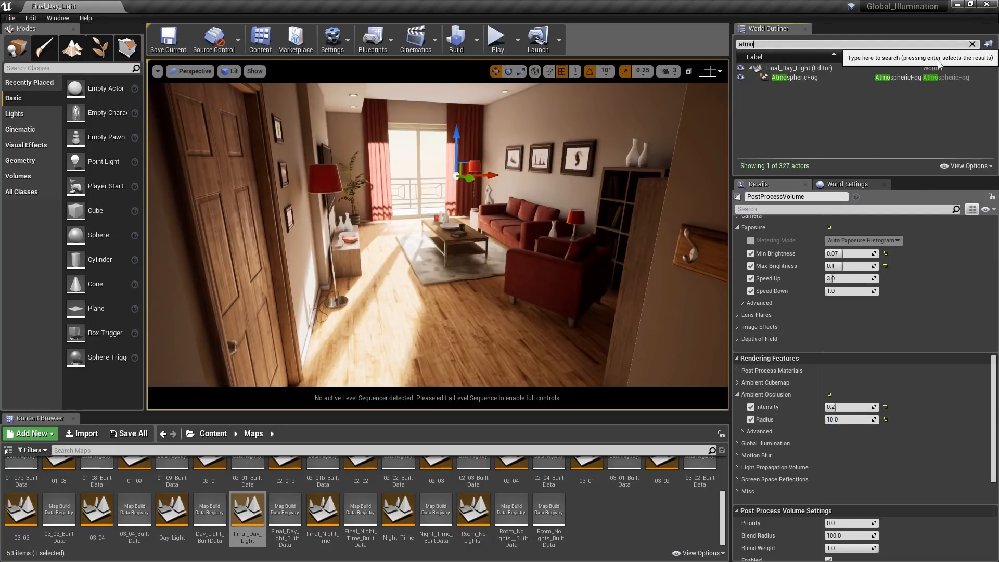
left_click(929, 104)
- View the day-lit room in the immersive viewport from camera bookmarks 2 to 5, and return to the normal layout
key("F11")
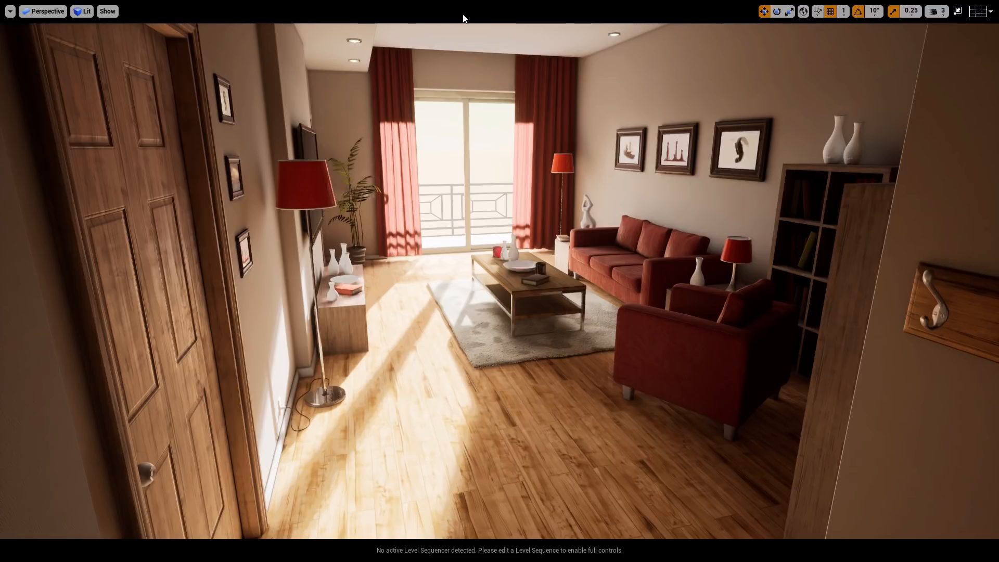
key("2")
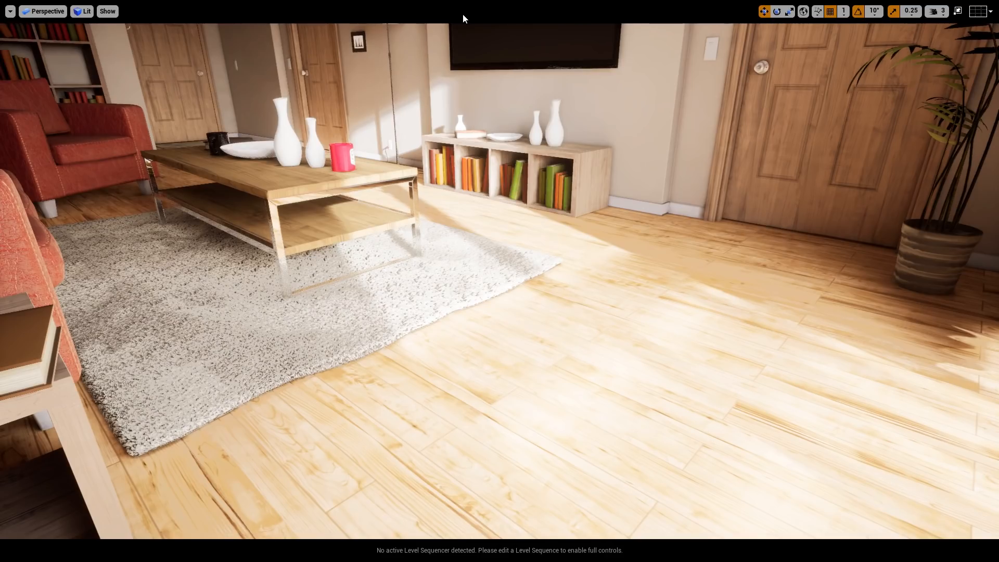
key("3")
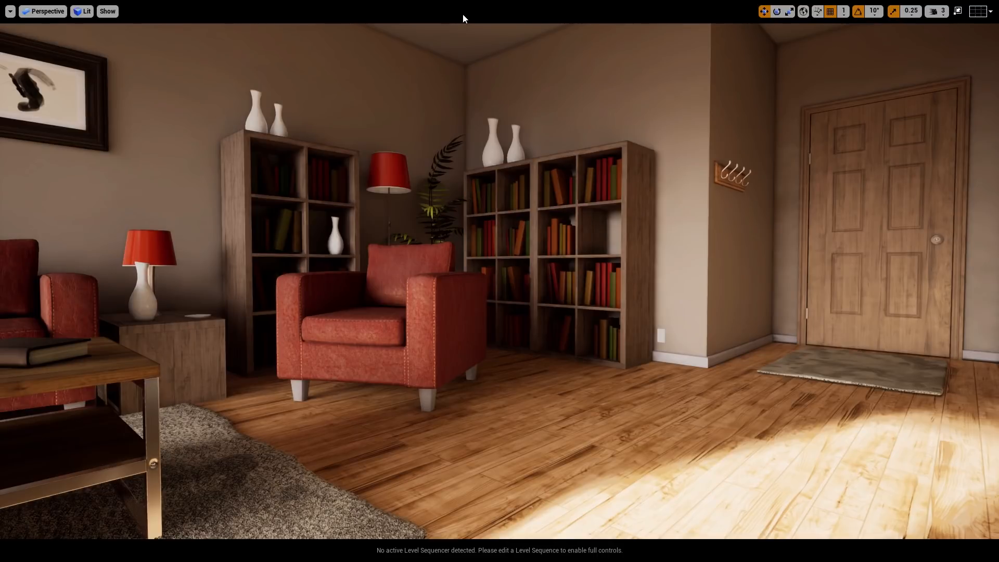
key("4")
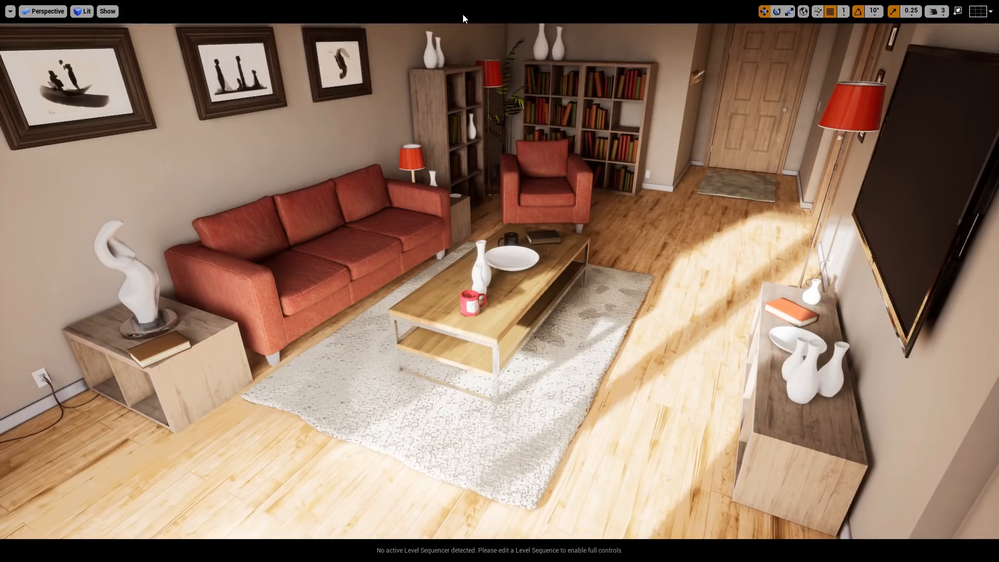
key("5")
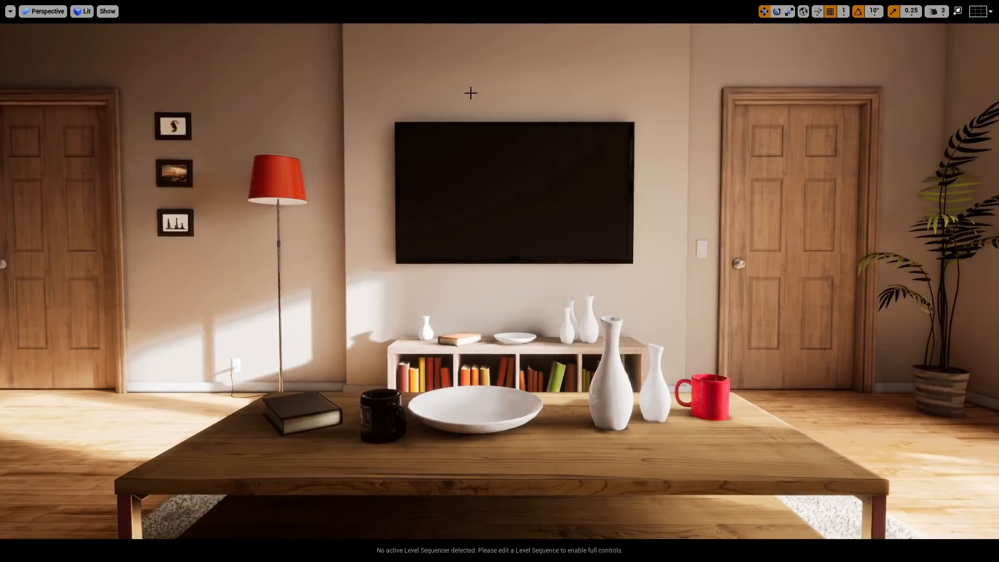
key("F11")
- Capture a high resolution screenshot of the current viewport with a size multiplier of 1.0
left_click(157, 71)
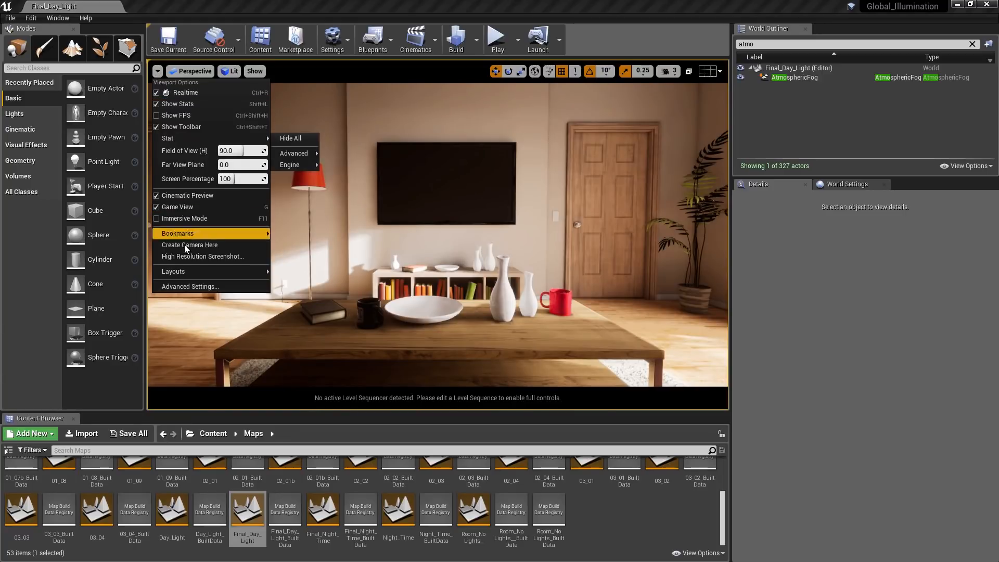
left_click(198, 257)
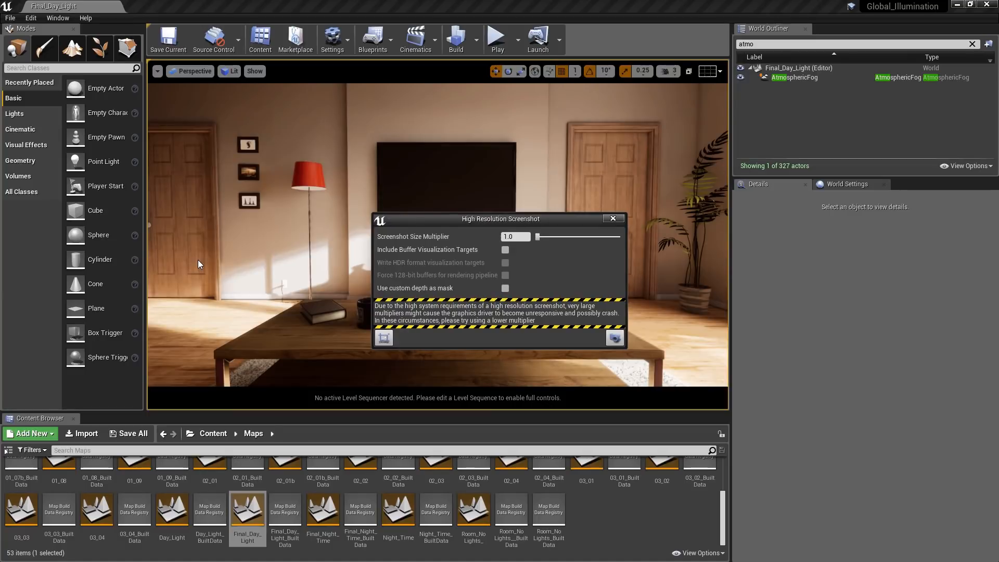
left_click(612, 339)
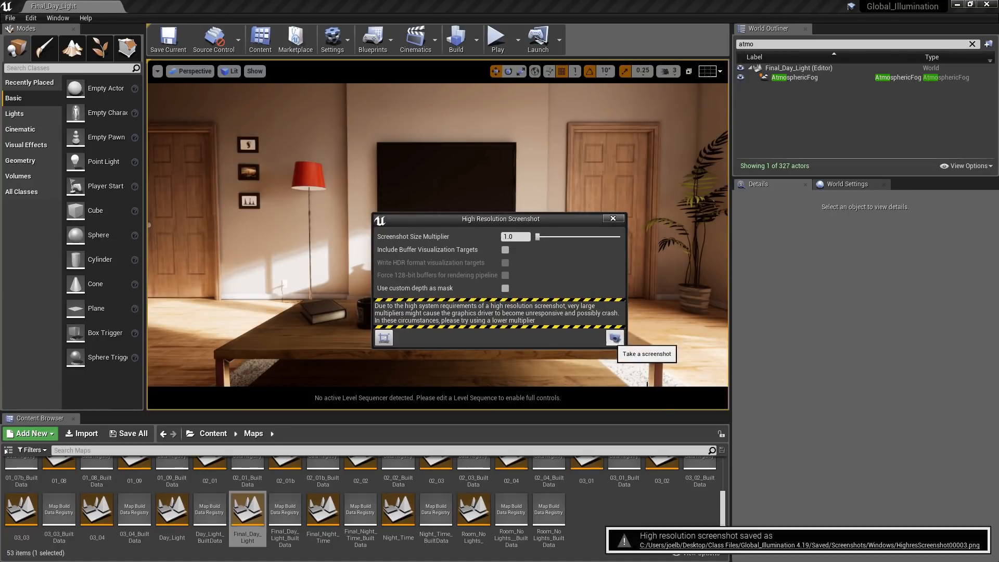
- Open the saved screenshot's folder in File Explorer, examine the image's dimensions in its file properties, and return to Unreal Editor
left_click(715, 547)
right_click(234, 496)
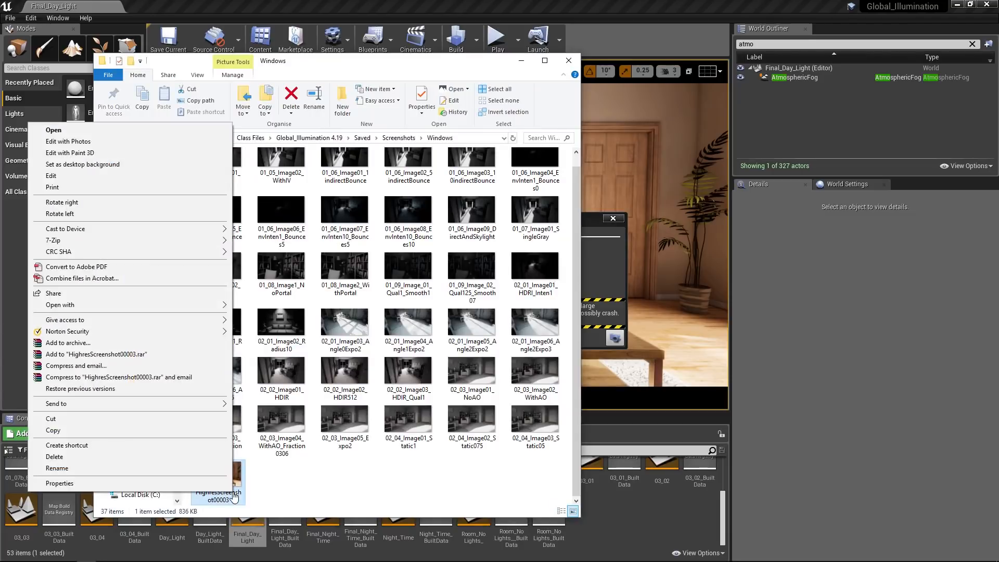
left_click(218, 483)
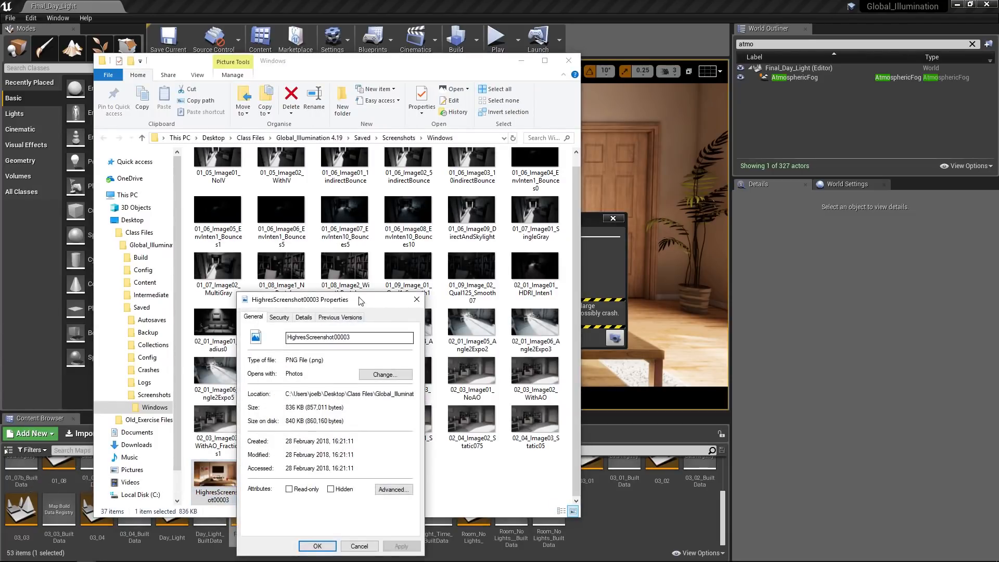
left_click_drag(360, 296, 419, 215)
left_click(360, 234)
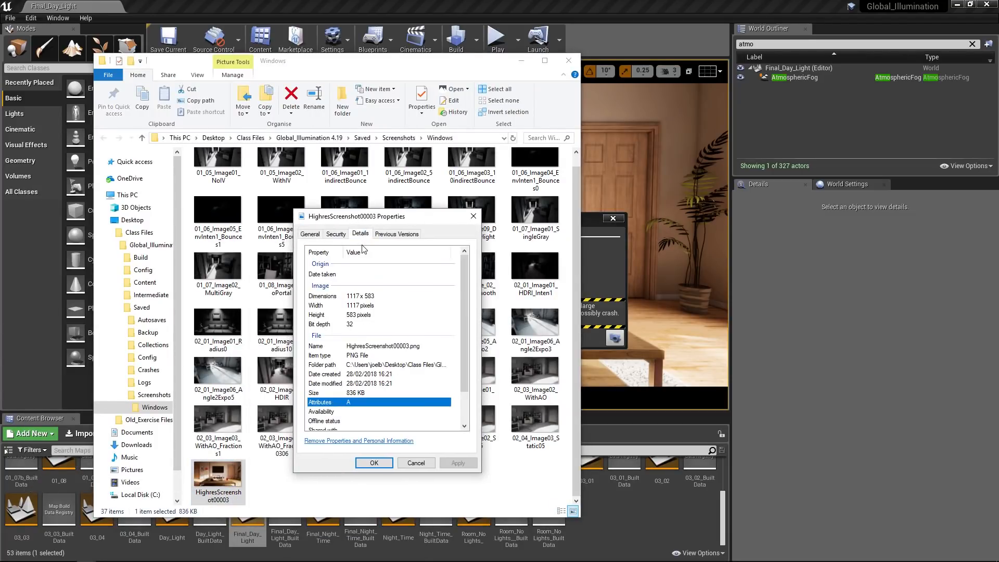
left_click(377, 463)
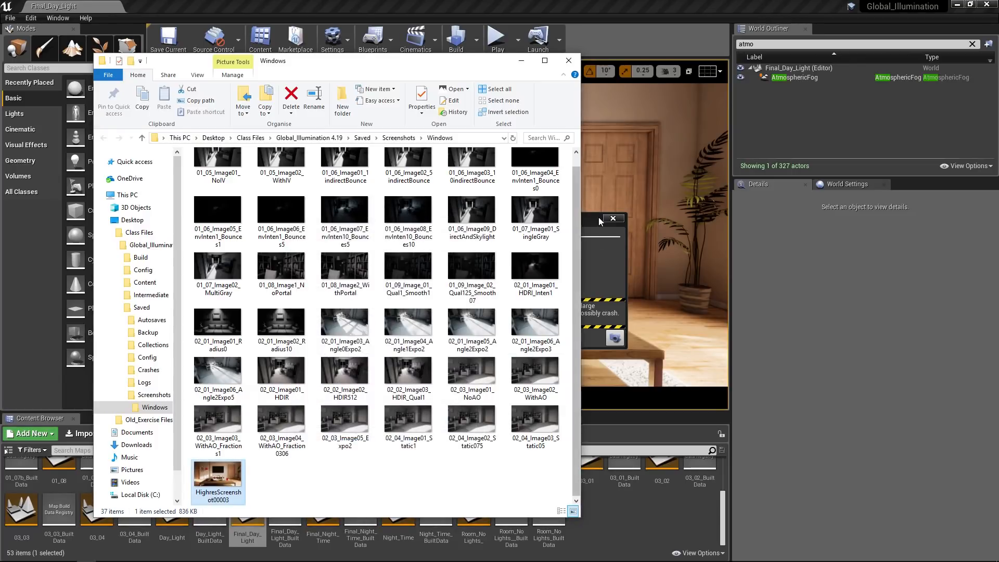
left_click(587, 217)
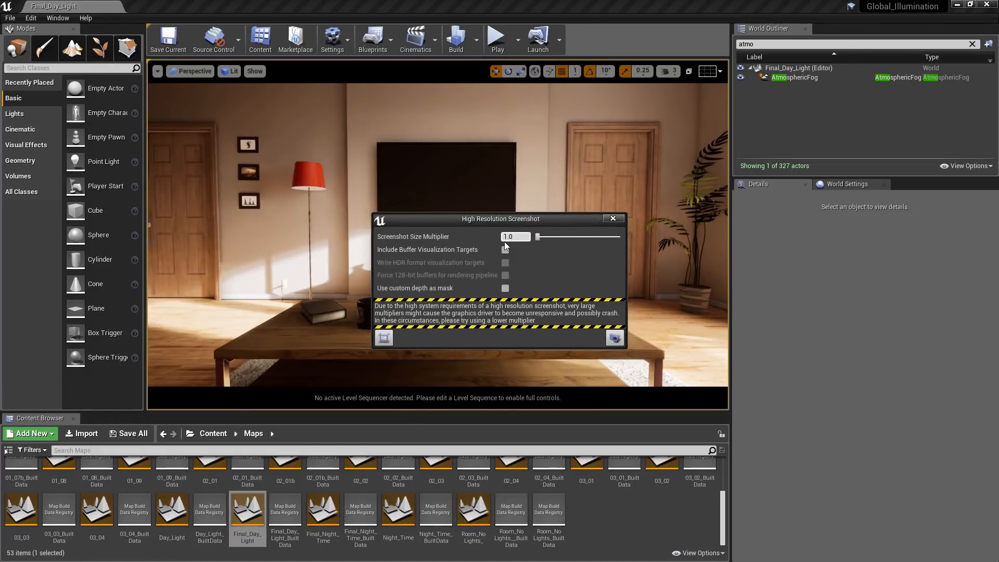
- Capture a high resolution screenshot with a size multiplier of 3.0, open its saved folder, and close the screenshot settings
type("3")
key("Return")
left_click(611, 340)
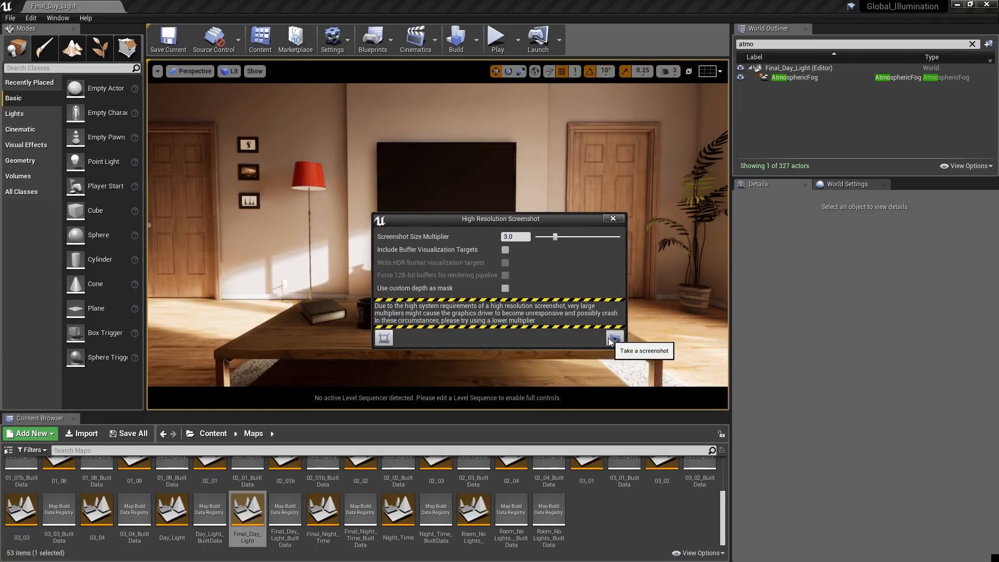
left_click(670, 546)
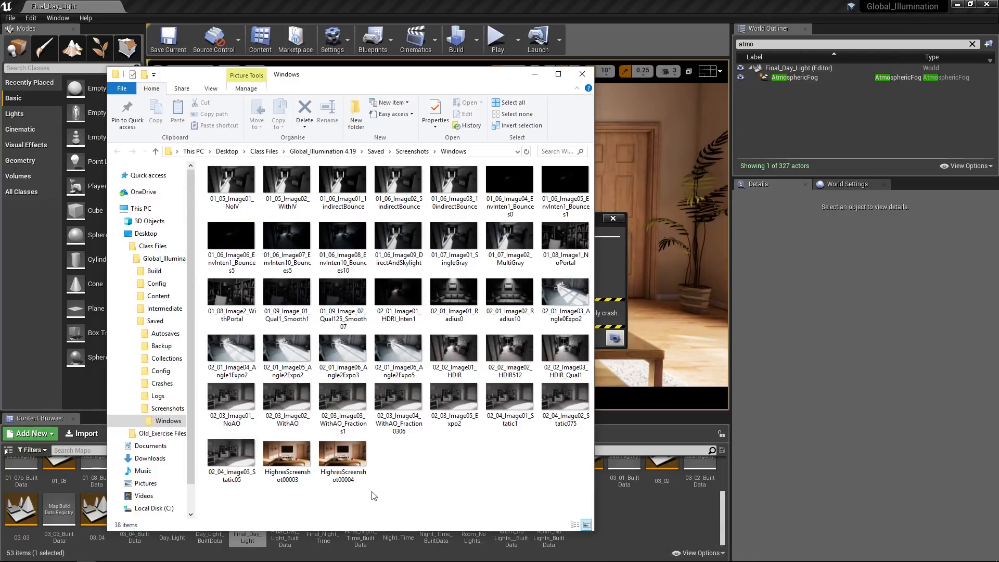
left_click(613, 219)
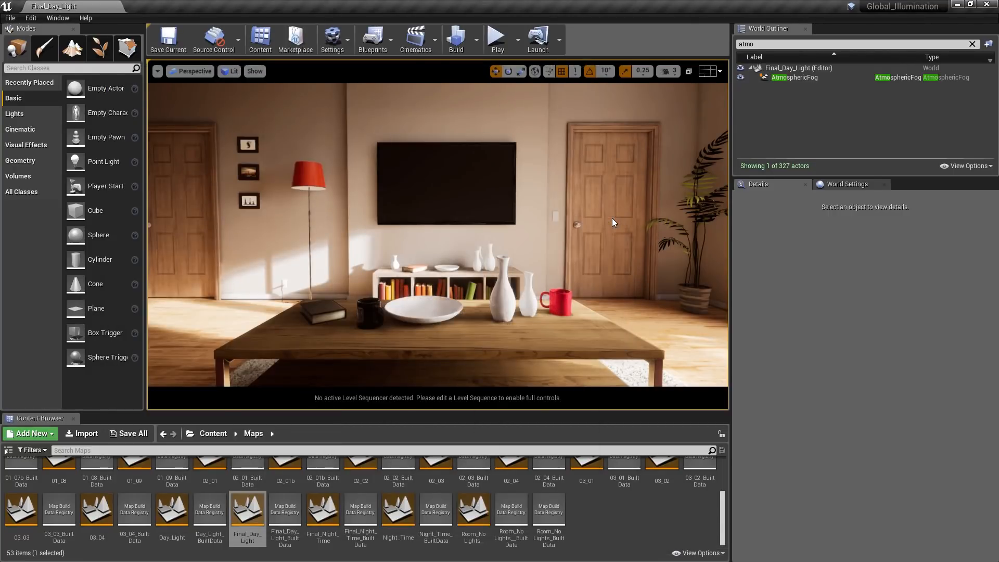
- Run the console command HighResShot 4096x2160 to capture the current viewport at that resolution
key("grave")
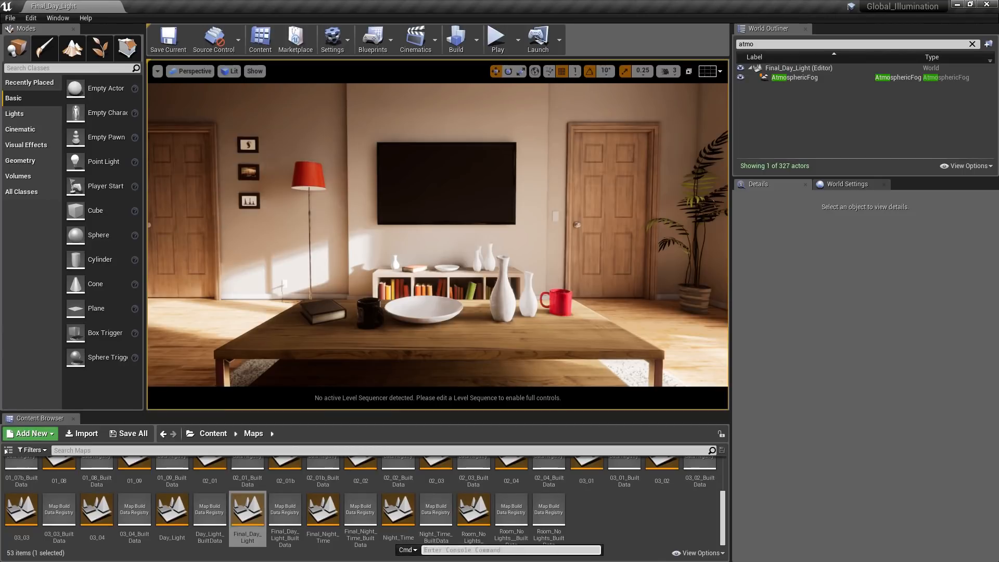
type("highres")
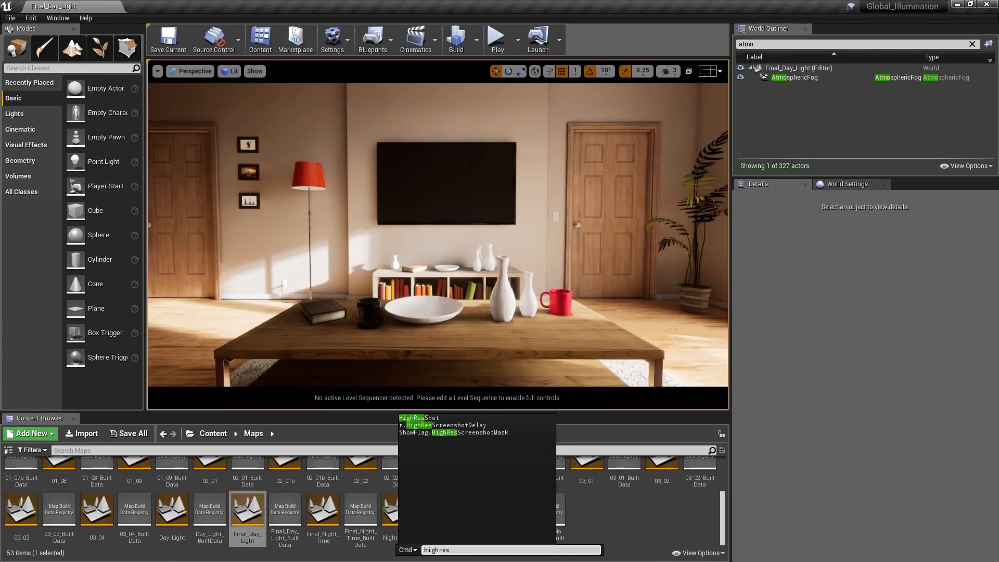
left_click(441, 419)
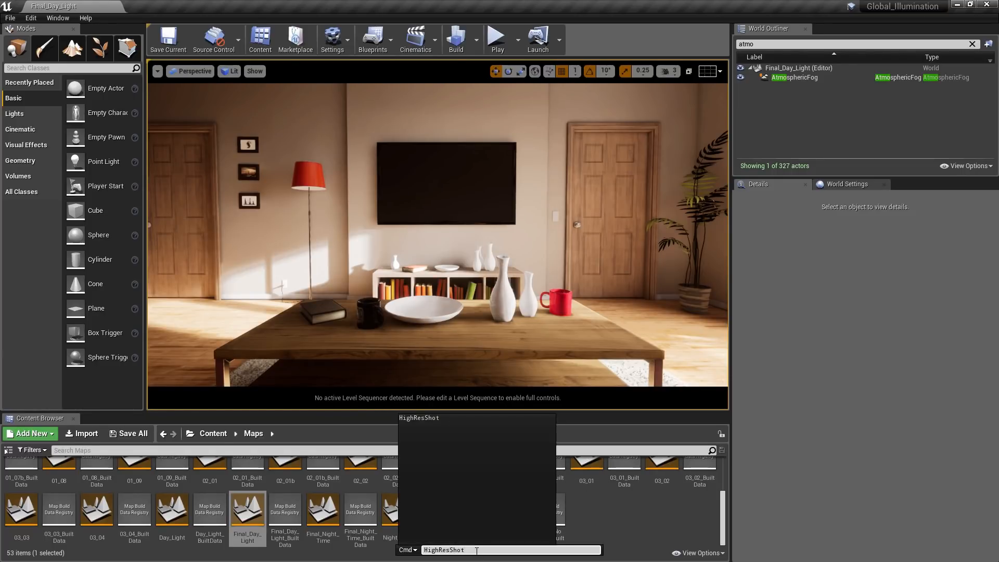
type("4096")
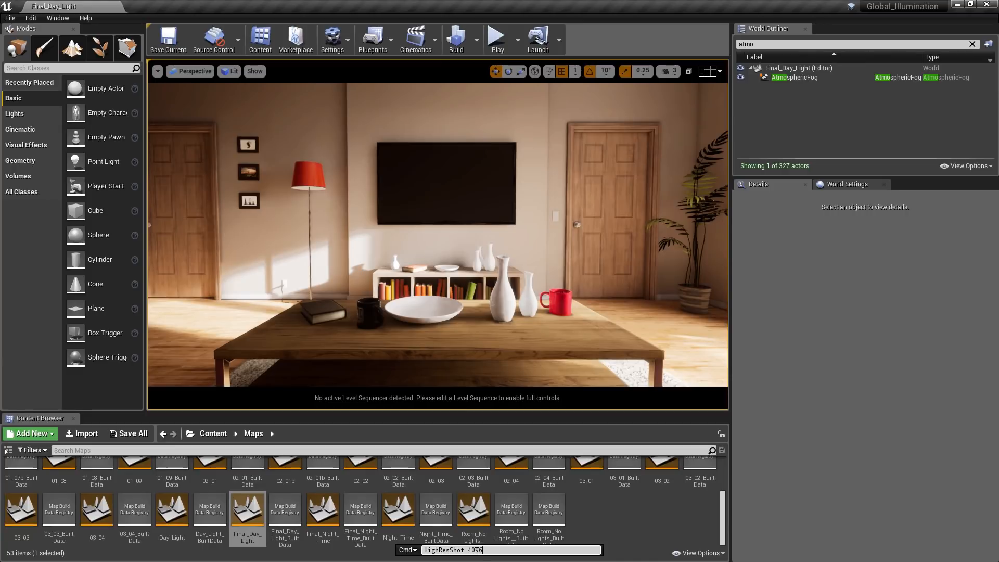
type("x2160")
key("Return")
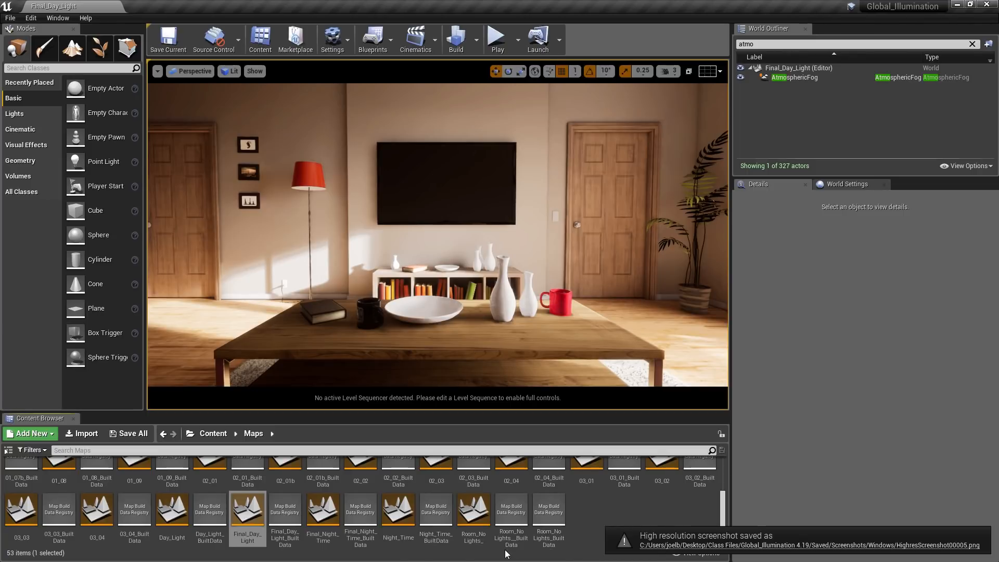
- Open the new screenshot's folder, examine the image's dimensions in its file properties, view the image in Photos, and return to Unreal Editor
left_click(686, 546)
left_click(411, 471)
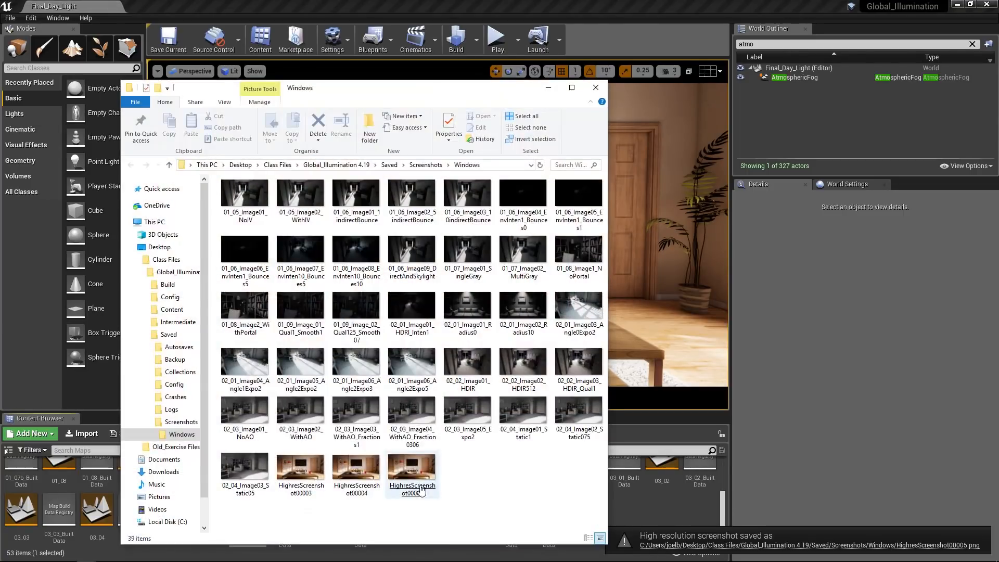
right_click(413, 468)
left_click(374, 465)
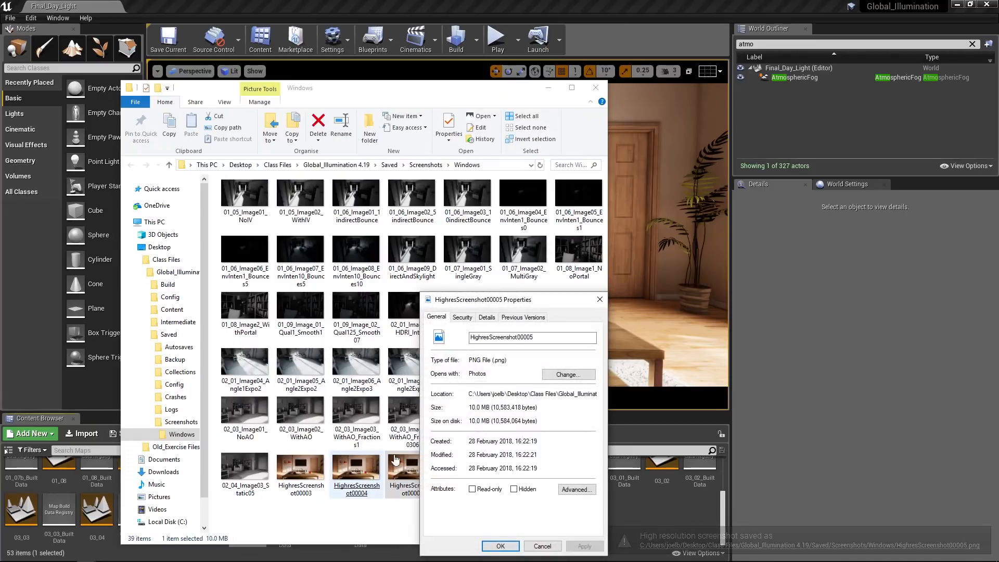
left_click(486, 317)
left_click_drag(508, 296, 413, 202)
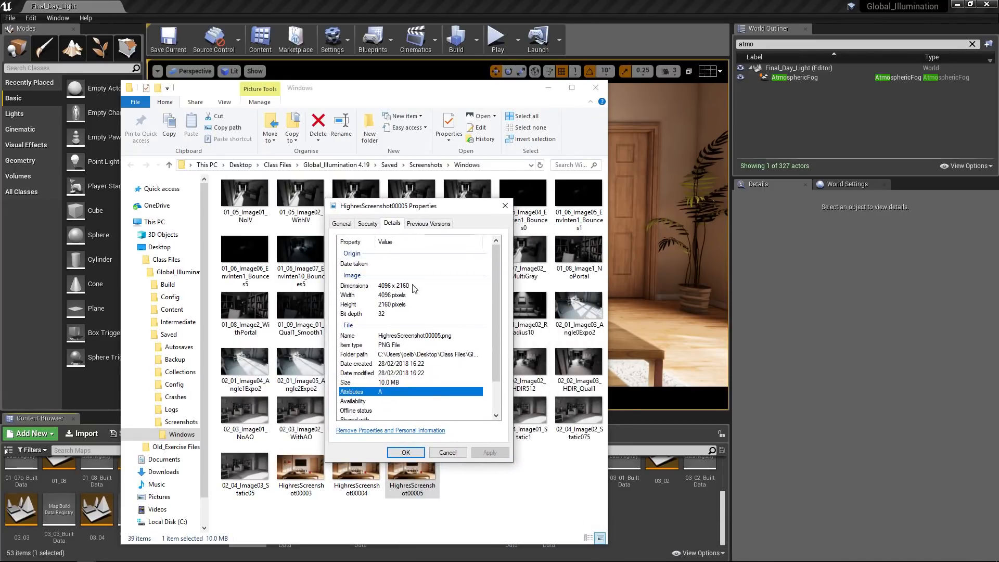
left_click(405, 453)
double_click(410, 471)
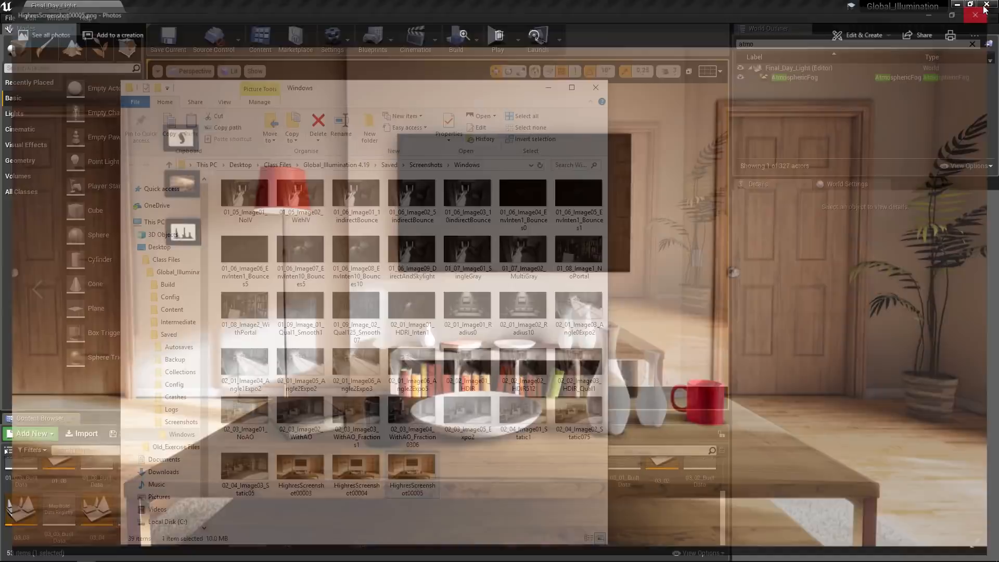
left_click(988, 8)
left_click(628, 11)
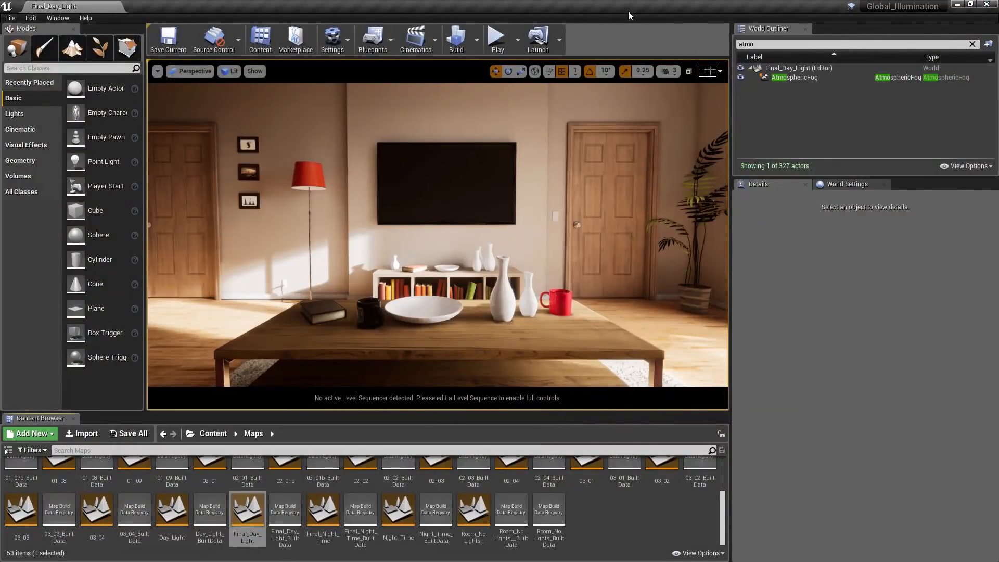
- Open the Final_Night_Time level and show it in game view in the immersive viewport
double_click(327, 514)
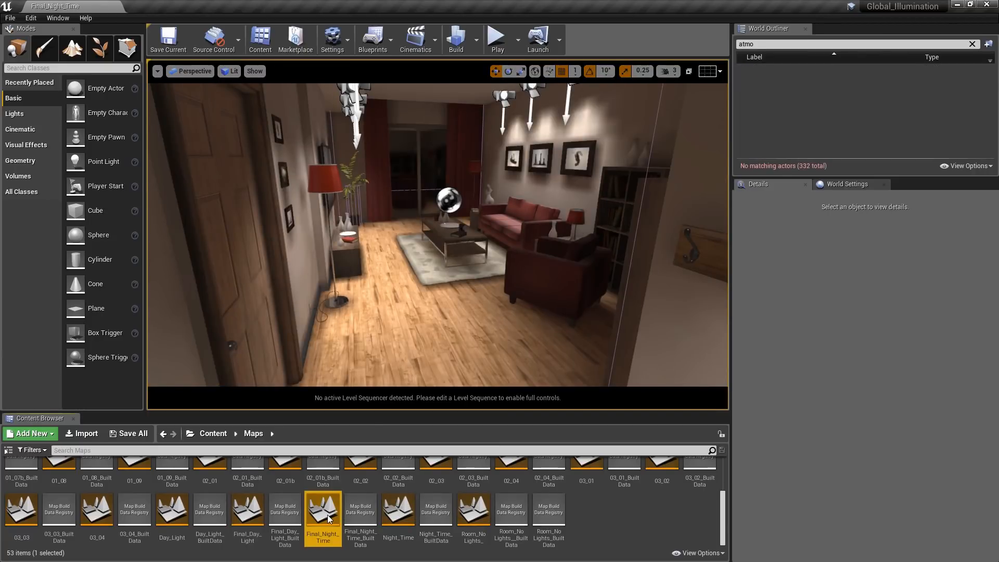
key("g")
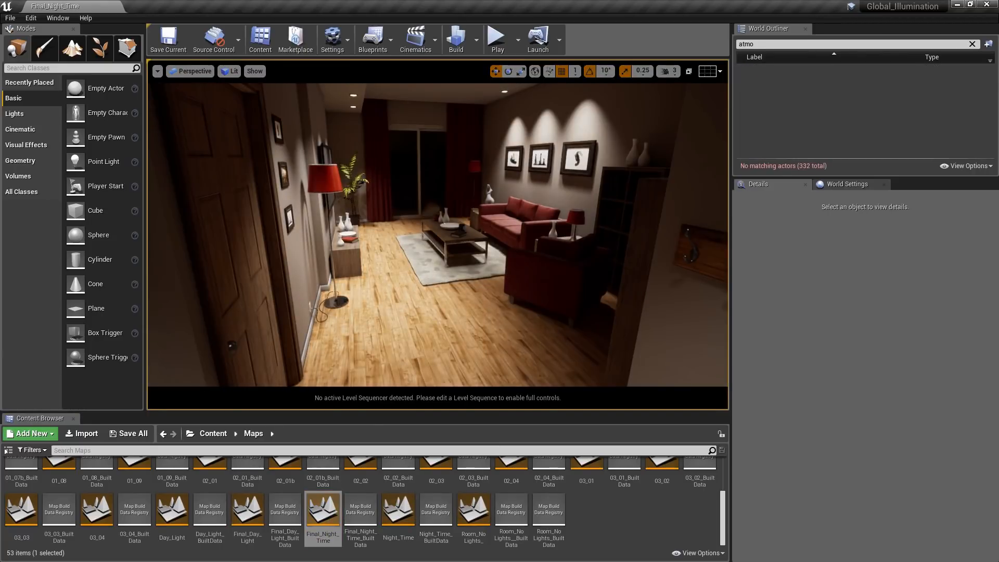
key("F11")
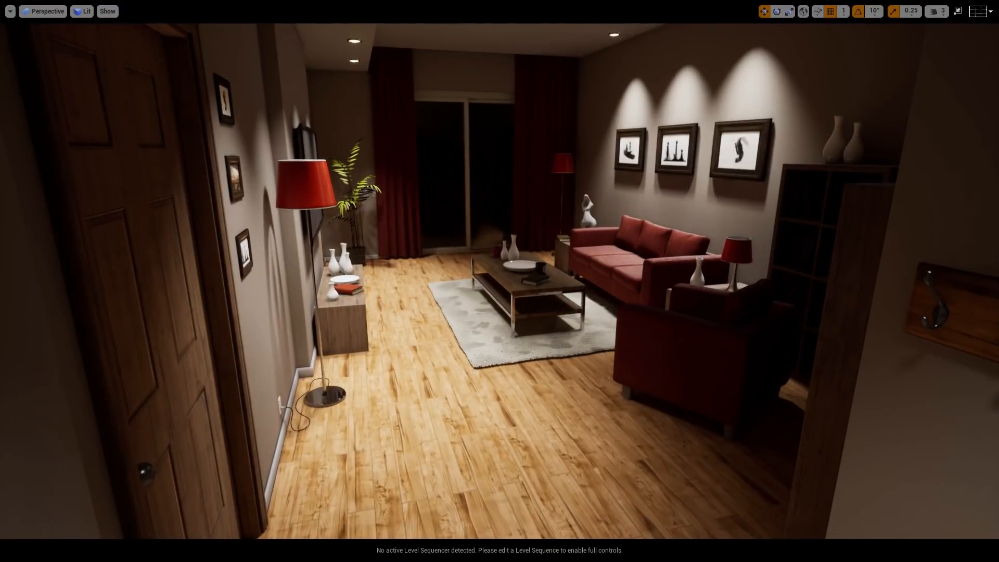
- View the night-time room from the saved camera bookmarks, and return to the normal viewport layout
key("1")
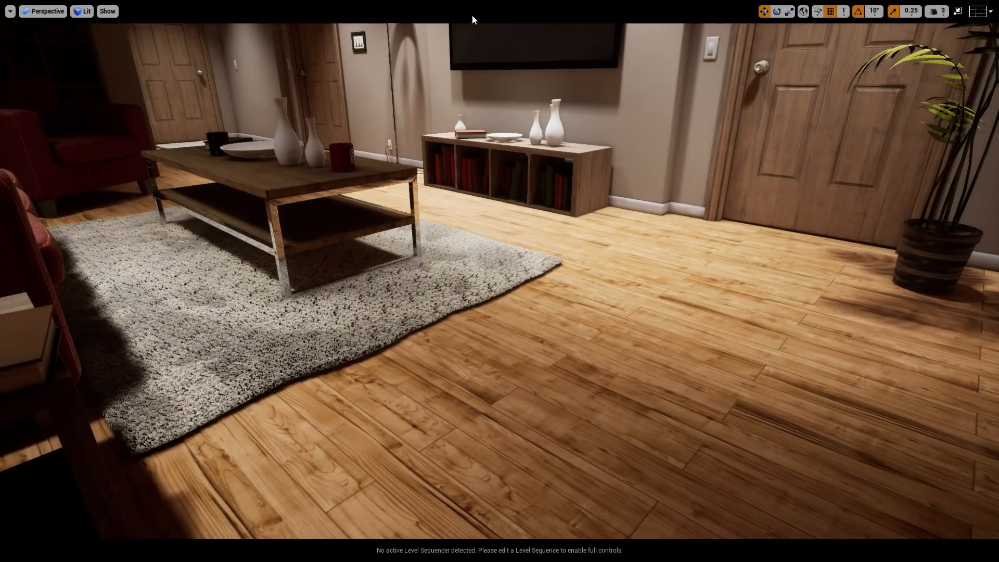
key("2")
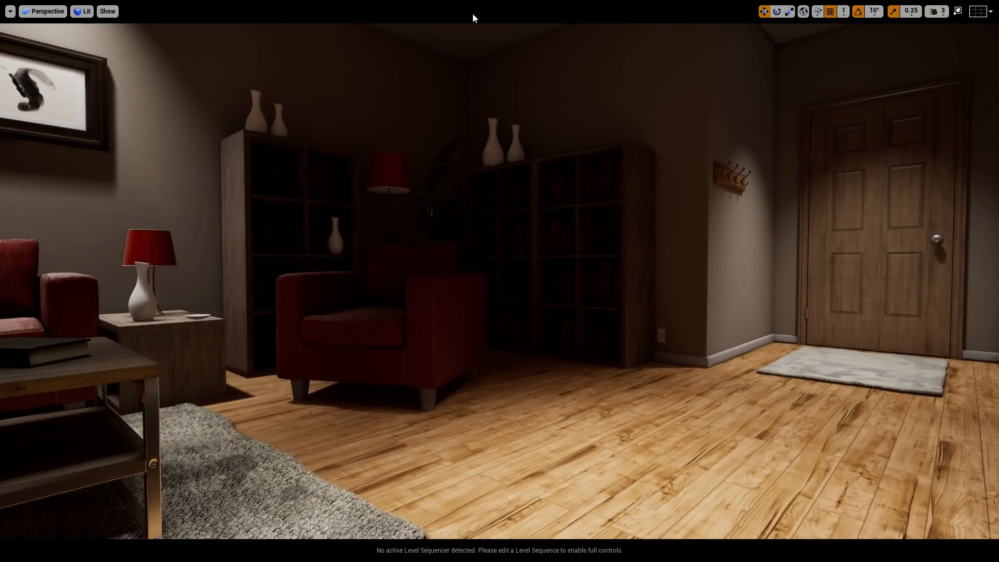
key("3")
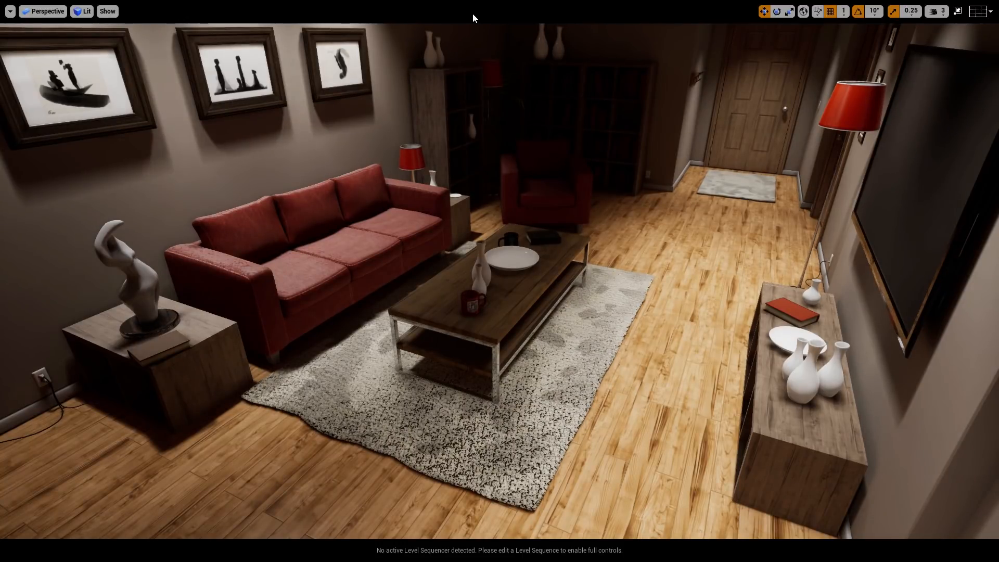
key("1")
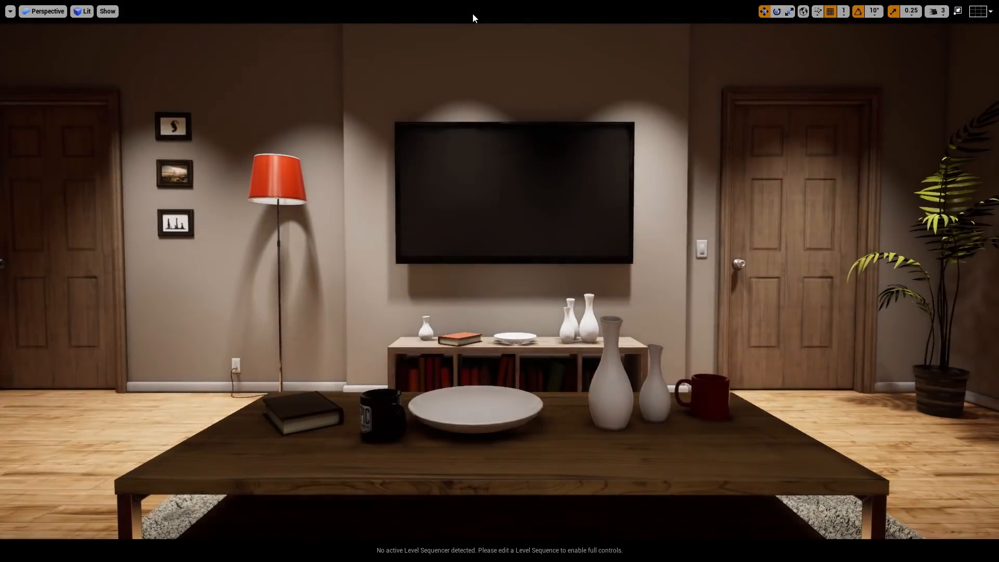
key("F11")
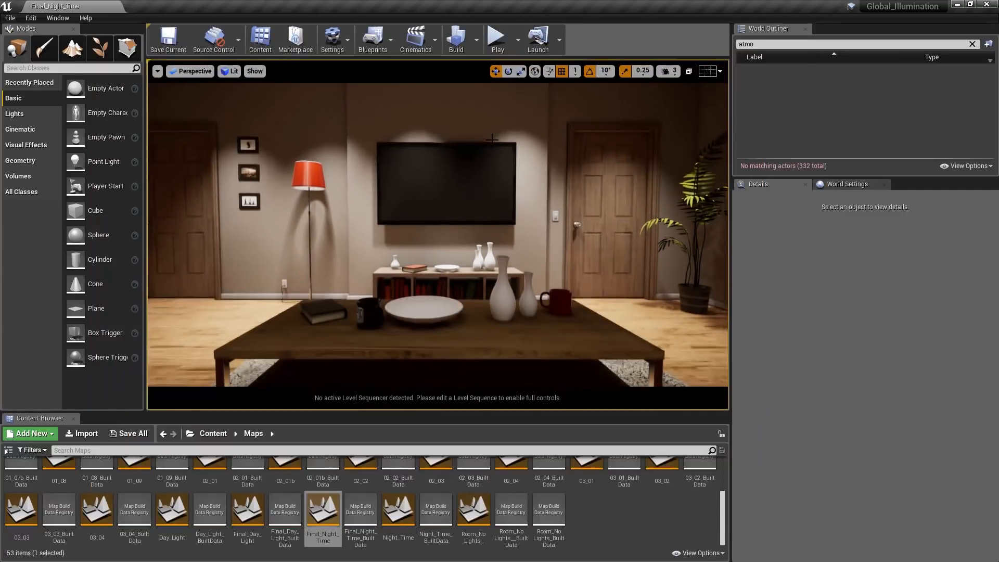
- Search the level's actors for "post", select the PostProcessVolume, and examine its camera, exposure and ambient occlusion settings
left_click(972, 44)
type("post")
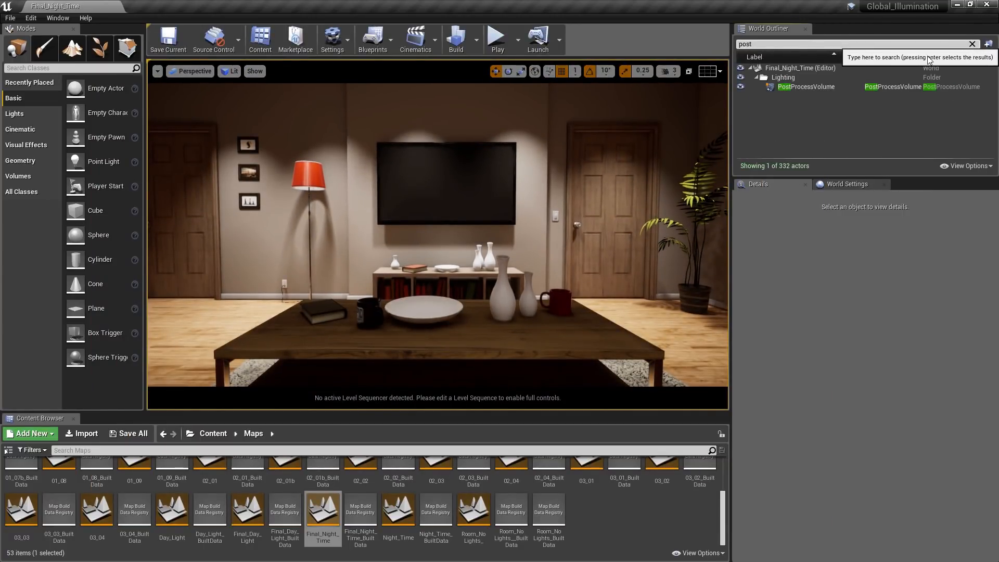
left_click(832, 89)
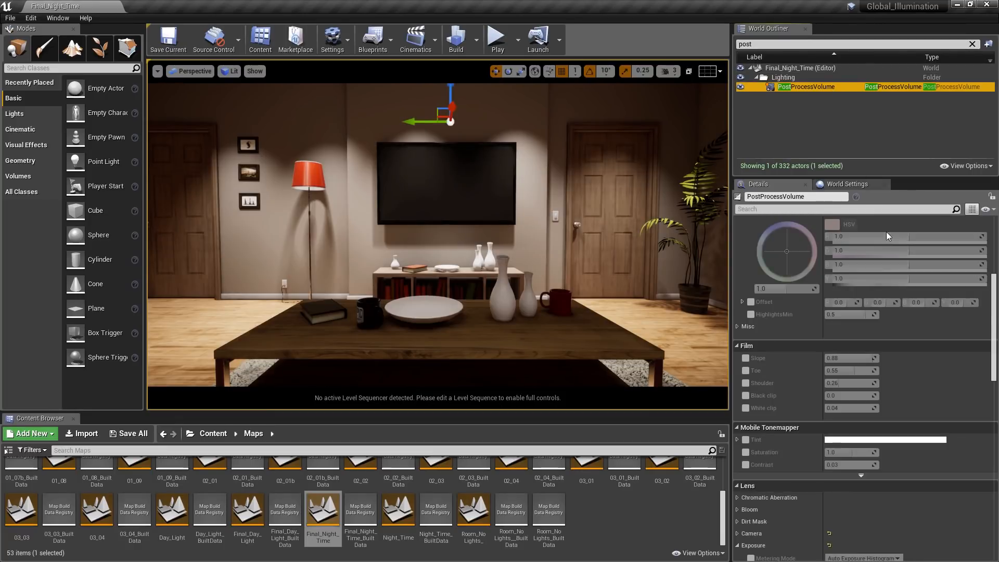
left_click_drag(993, 293, 998, 351)
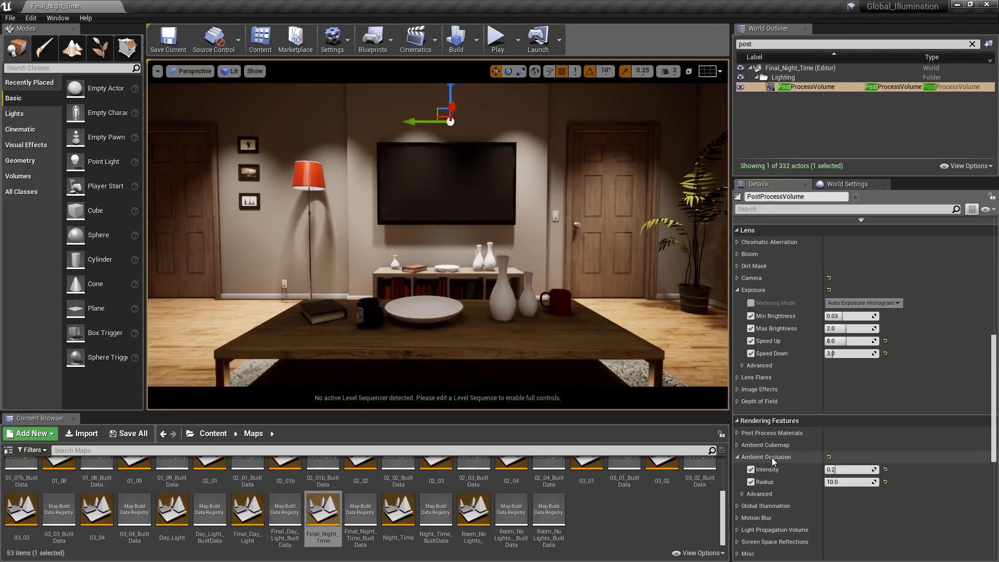
left_click(738, 278)
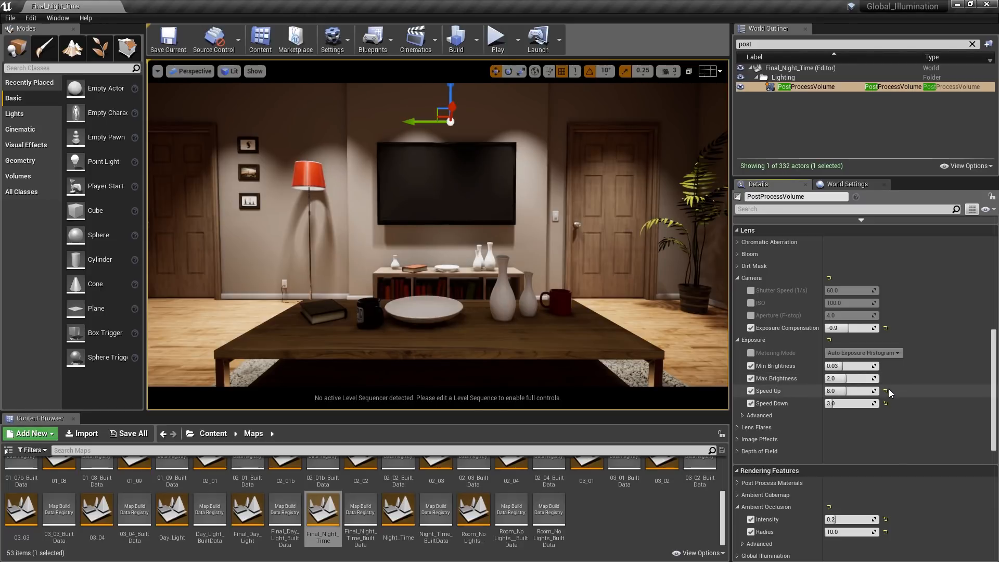
- Examine the night level's Lightmass world settings, including static lighting level scale, indirect lighting bounces, quality and smoothness
left_click(869, 183)
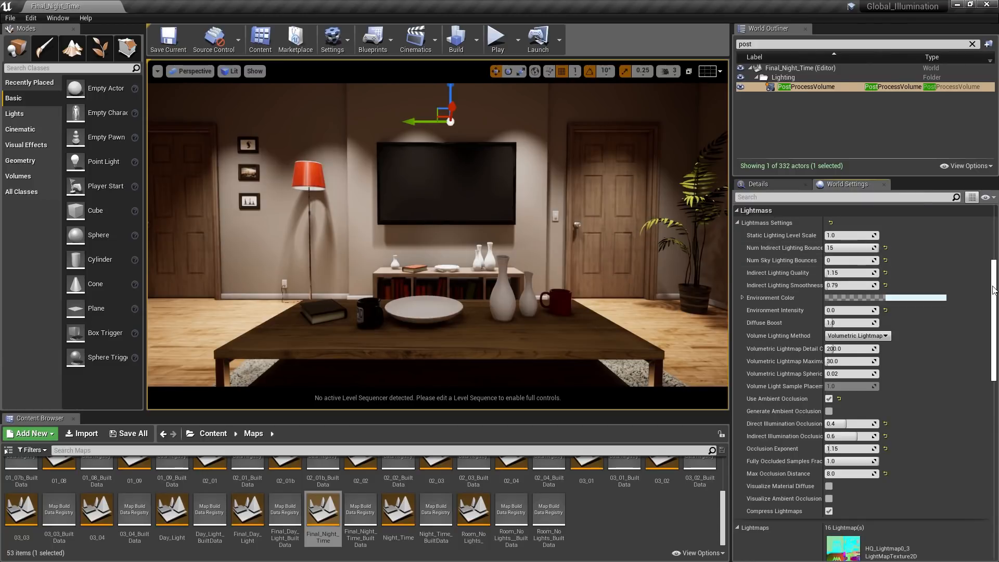
left_click(857, 235)
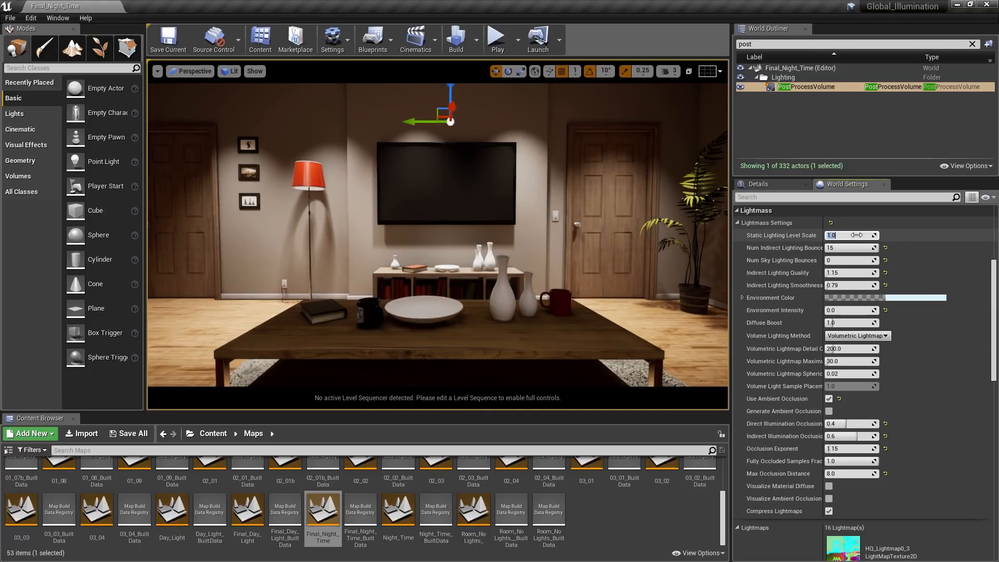
left_click(860, 248)
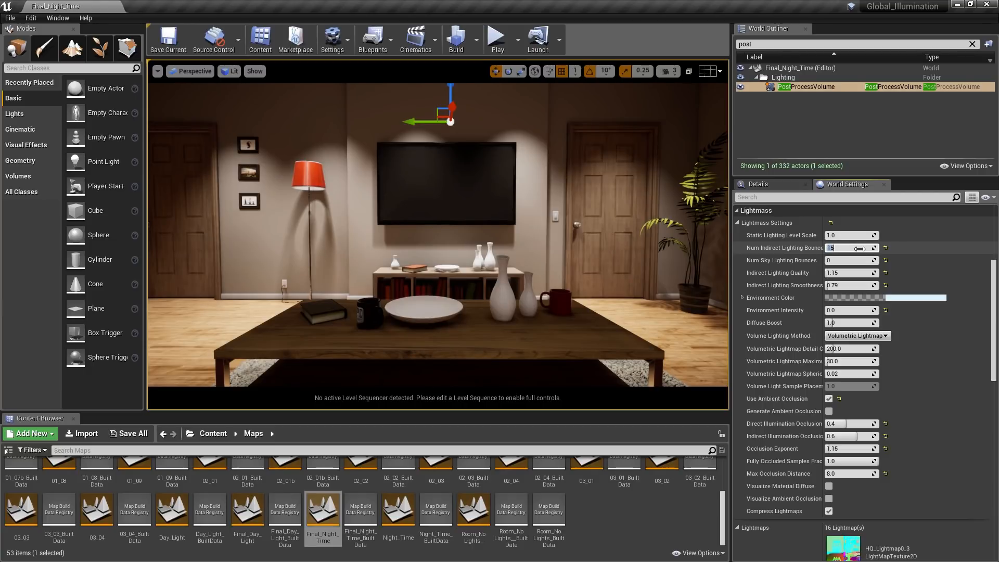
left_click(864, 273)
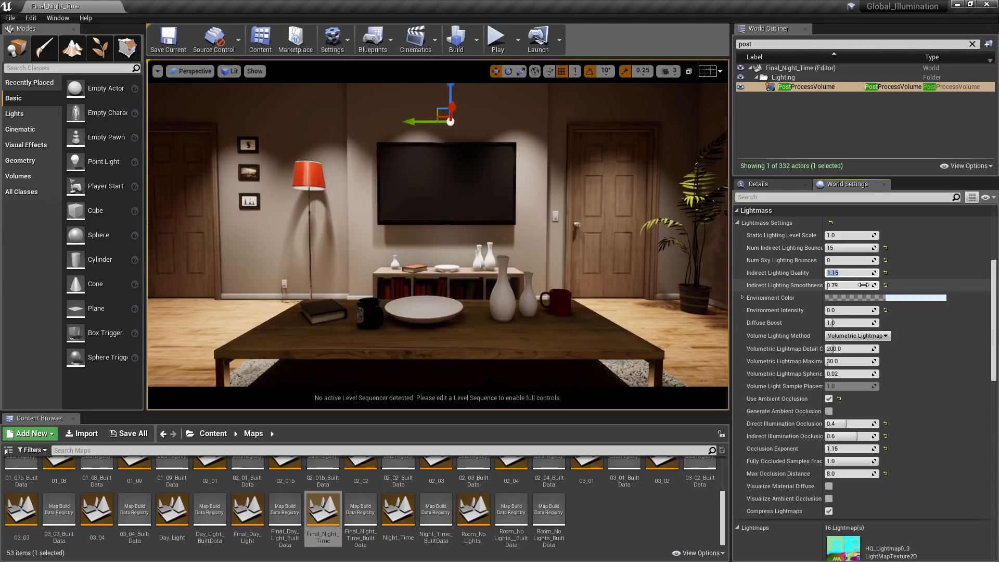
left_click(864, 286)
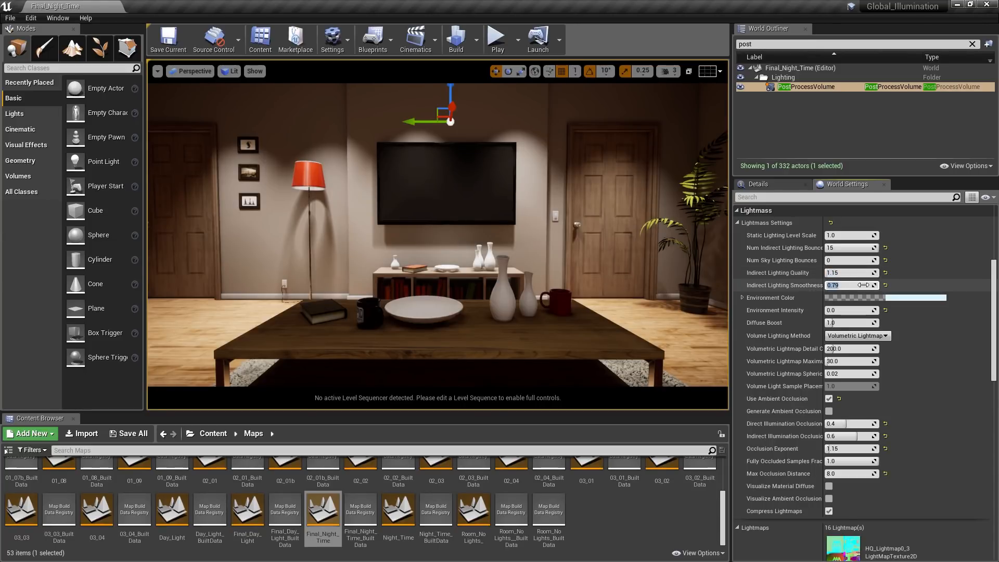